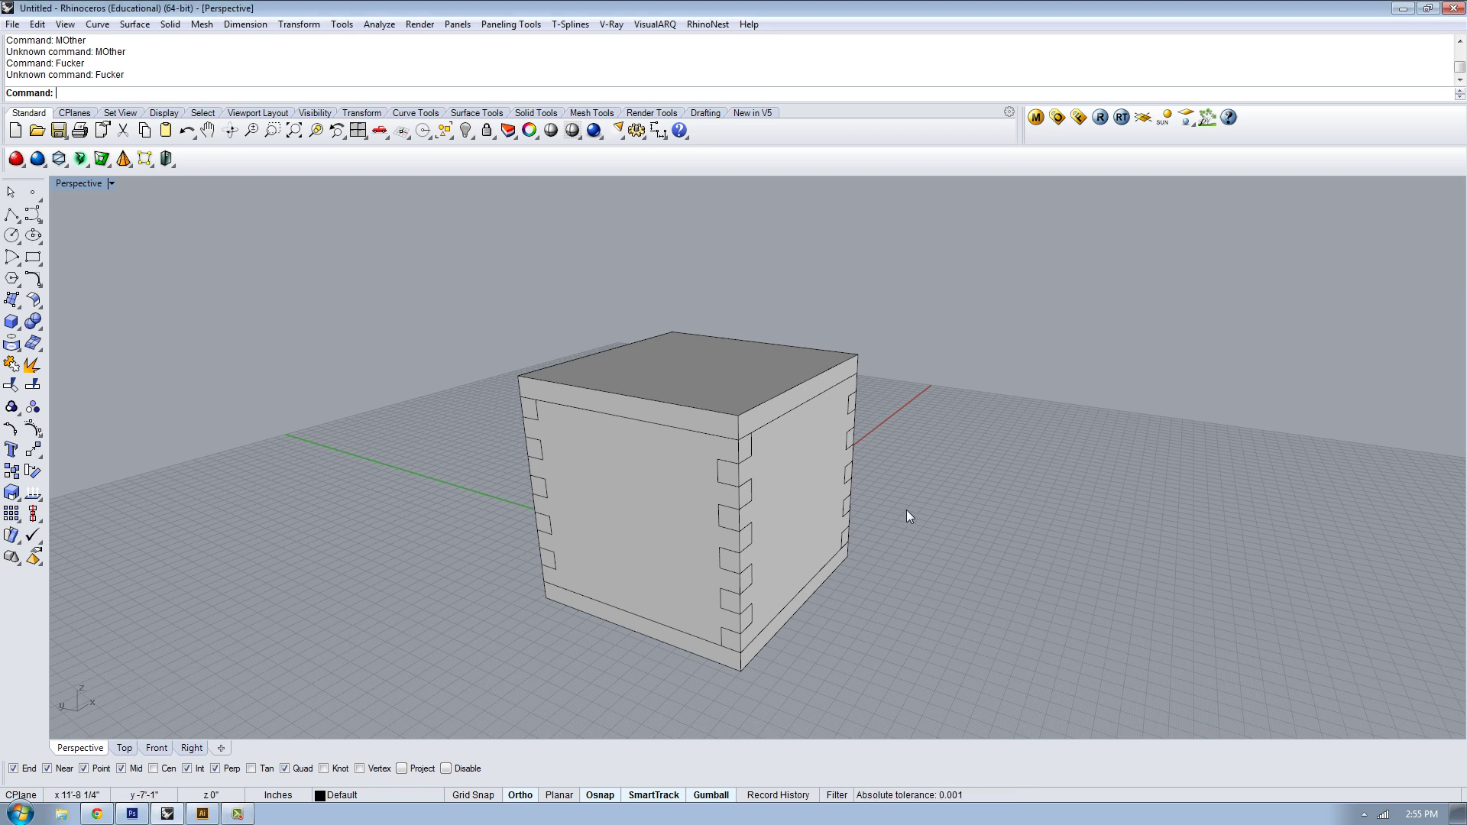
Lift the lid straight up above the finger-jointed box, then orbit to look into the open top
{"action": "right_click_drag", "start_coordinate": [906, 511], "coordinate": [930, 694]}
{"action": "left_click", "coordinate": [783, 357]}
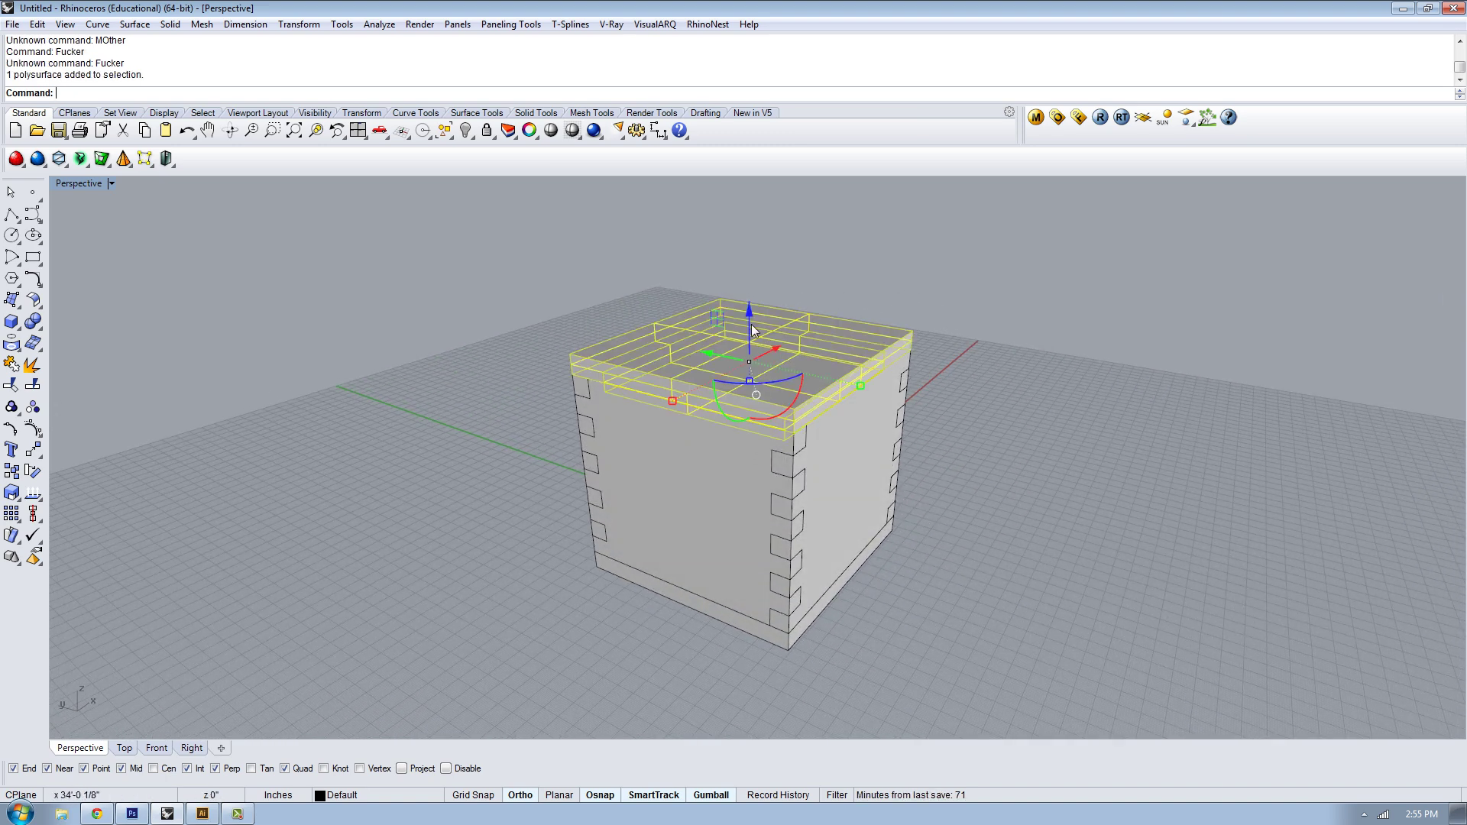
{"action": "right_click_drag", "start_coordinate": [749, 313], "coordinate": [759, 406]}
{"action": "left_click_drag", "start_coordinate": [759, 405], "coordinate": [950, 447]}
{"action": "left_click", "coordinate": [950, 447]}
{"action": "right_click_drag", "start_coordinate": [950, 447], "coordinate": [864, 417]}
{"action": "right_click_drag", "start_coordinate": [933, 511], "coordinate": [830, 536]}
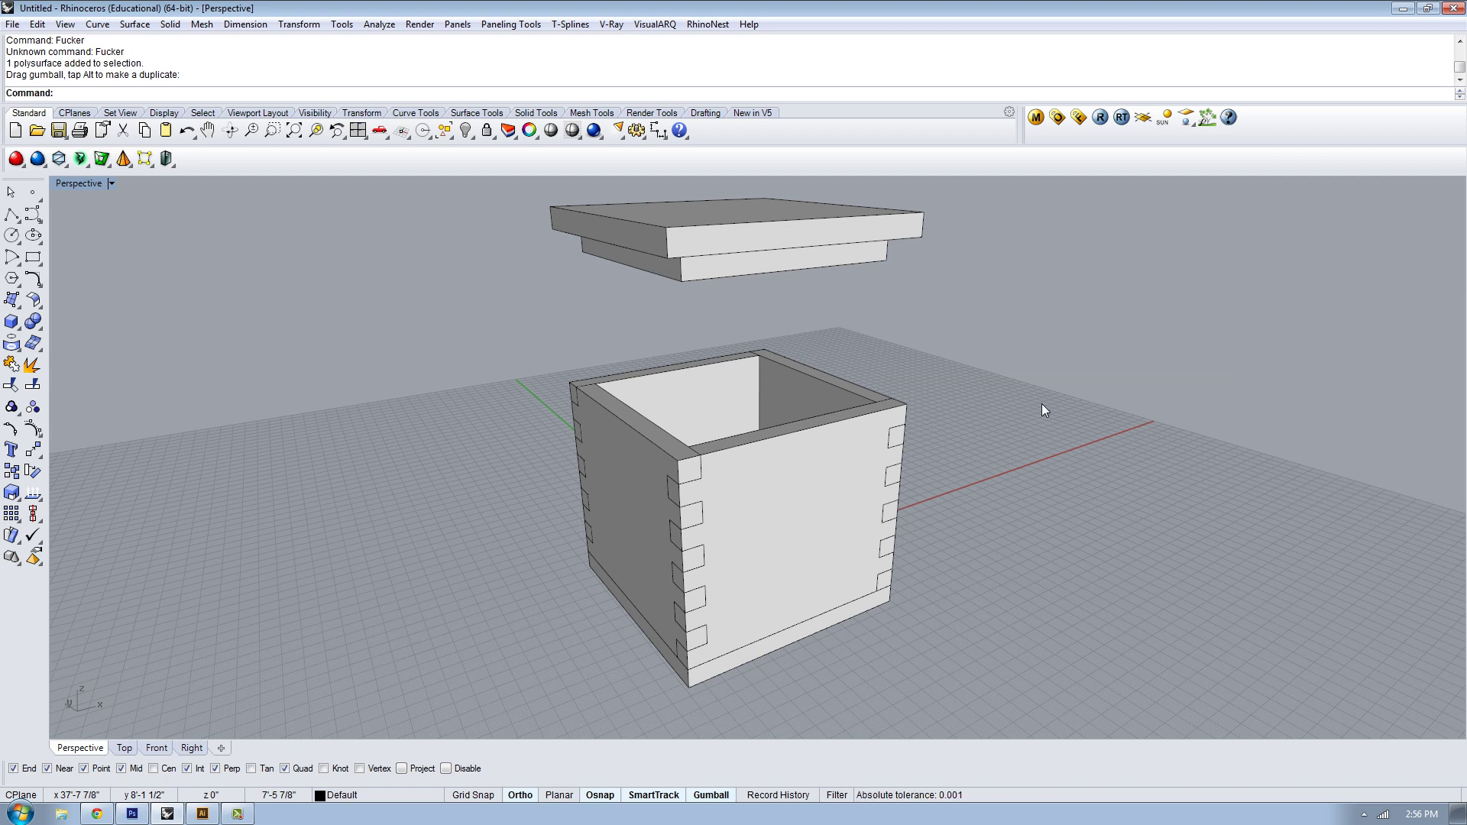
{"action": "type", "text": "UNits"}
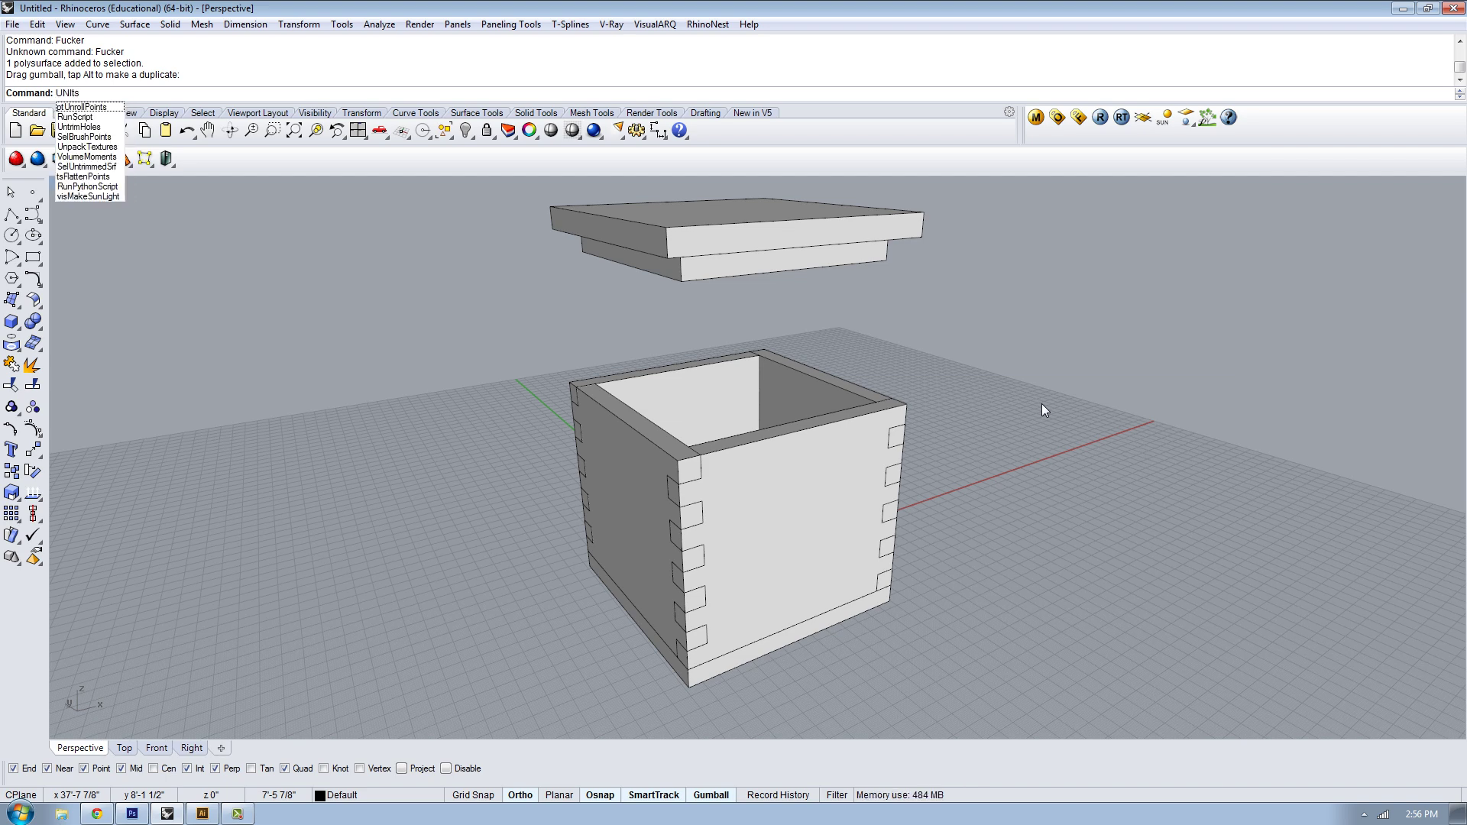
{"action": "key", "text": "Return"}
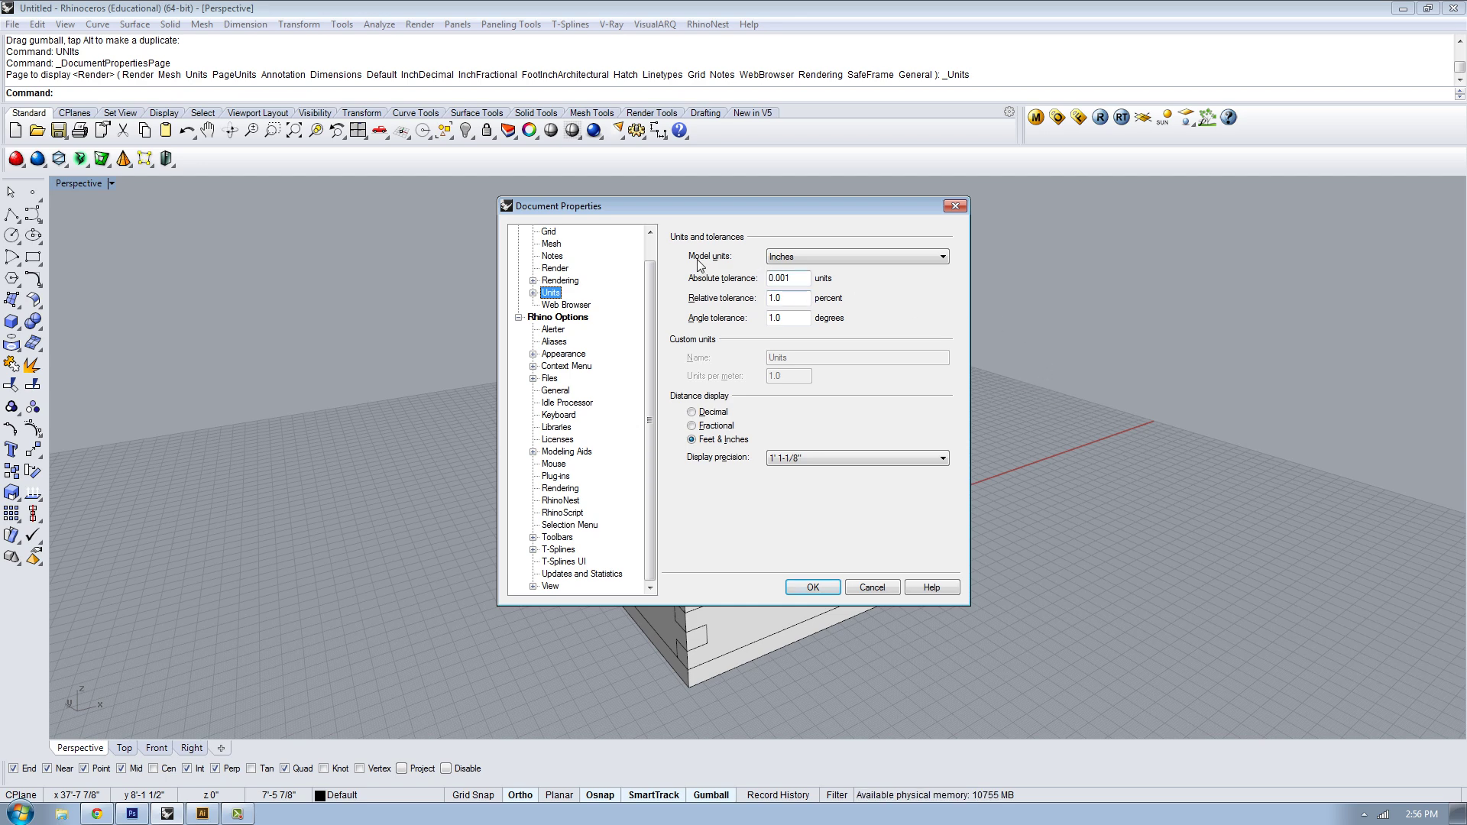
{"action": "left_click", "coordinate": [794, 257]}
{"action": "left_click", "coordinate": [795, 256]}
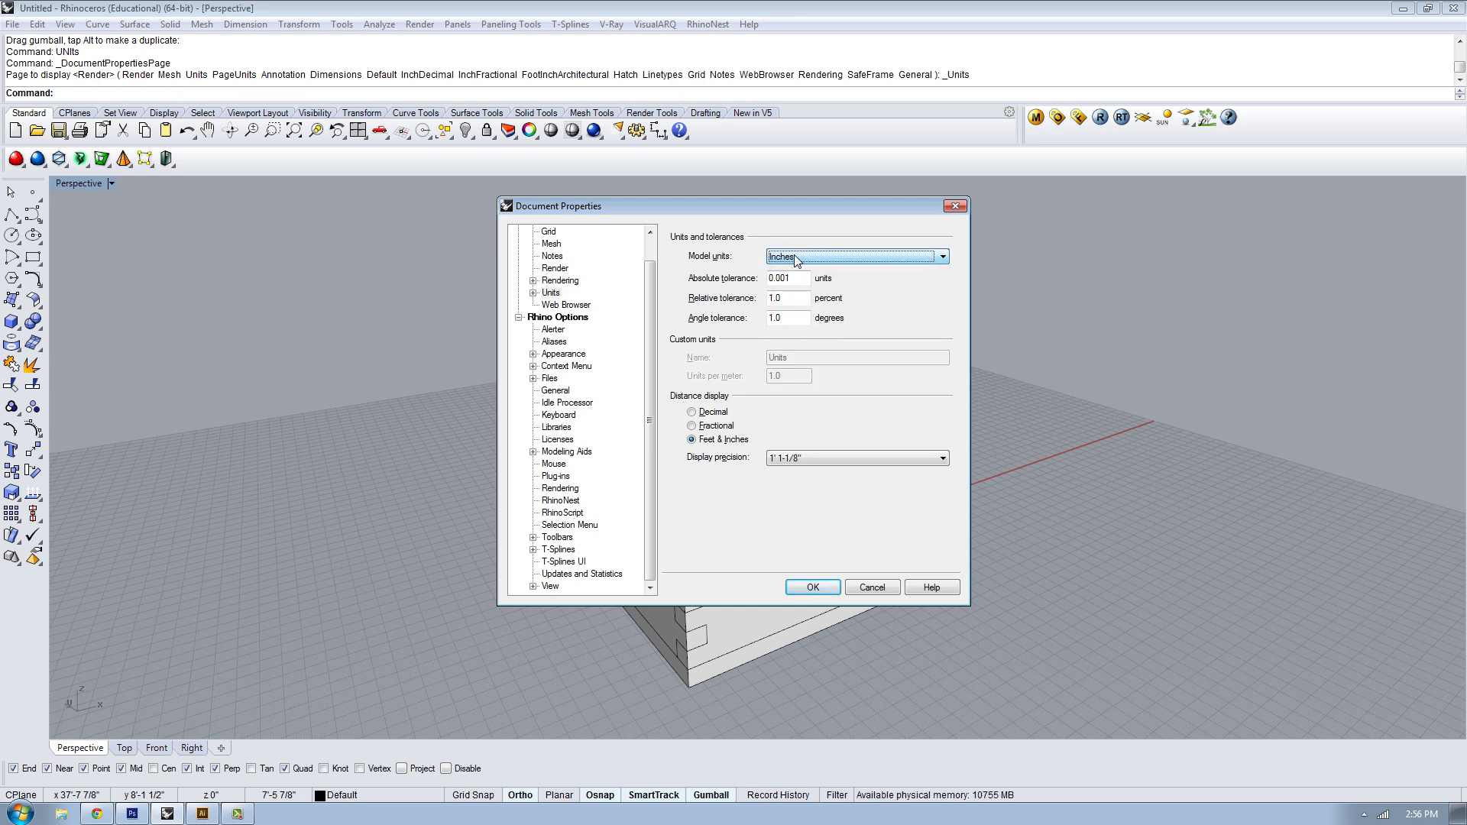
{"action": "left_click", "coordinate": [799, 461]}
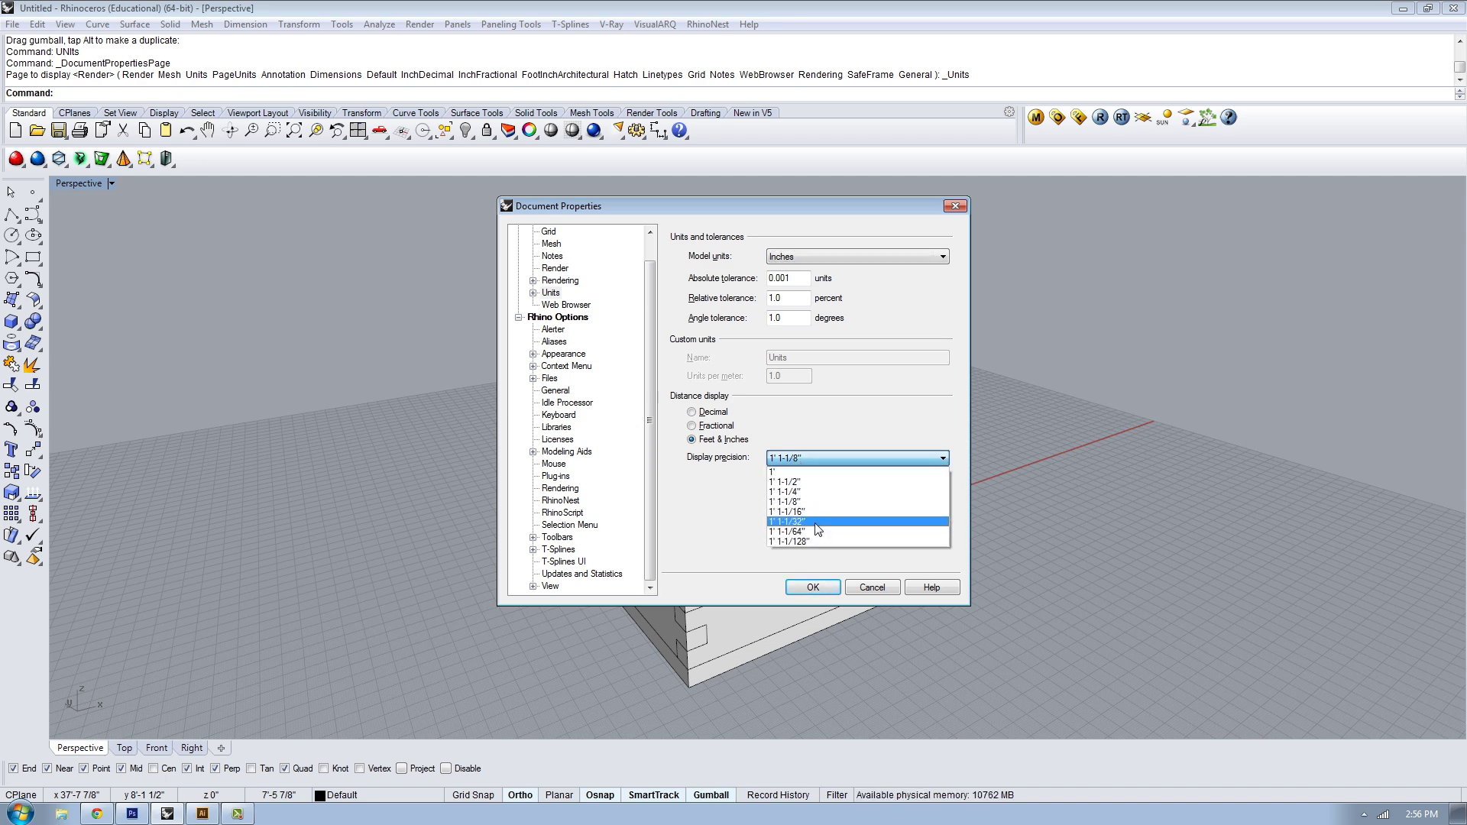
{"action": "left_click", "coordinate": [822, 565]}
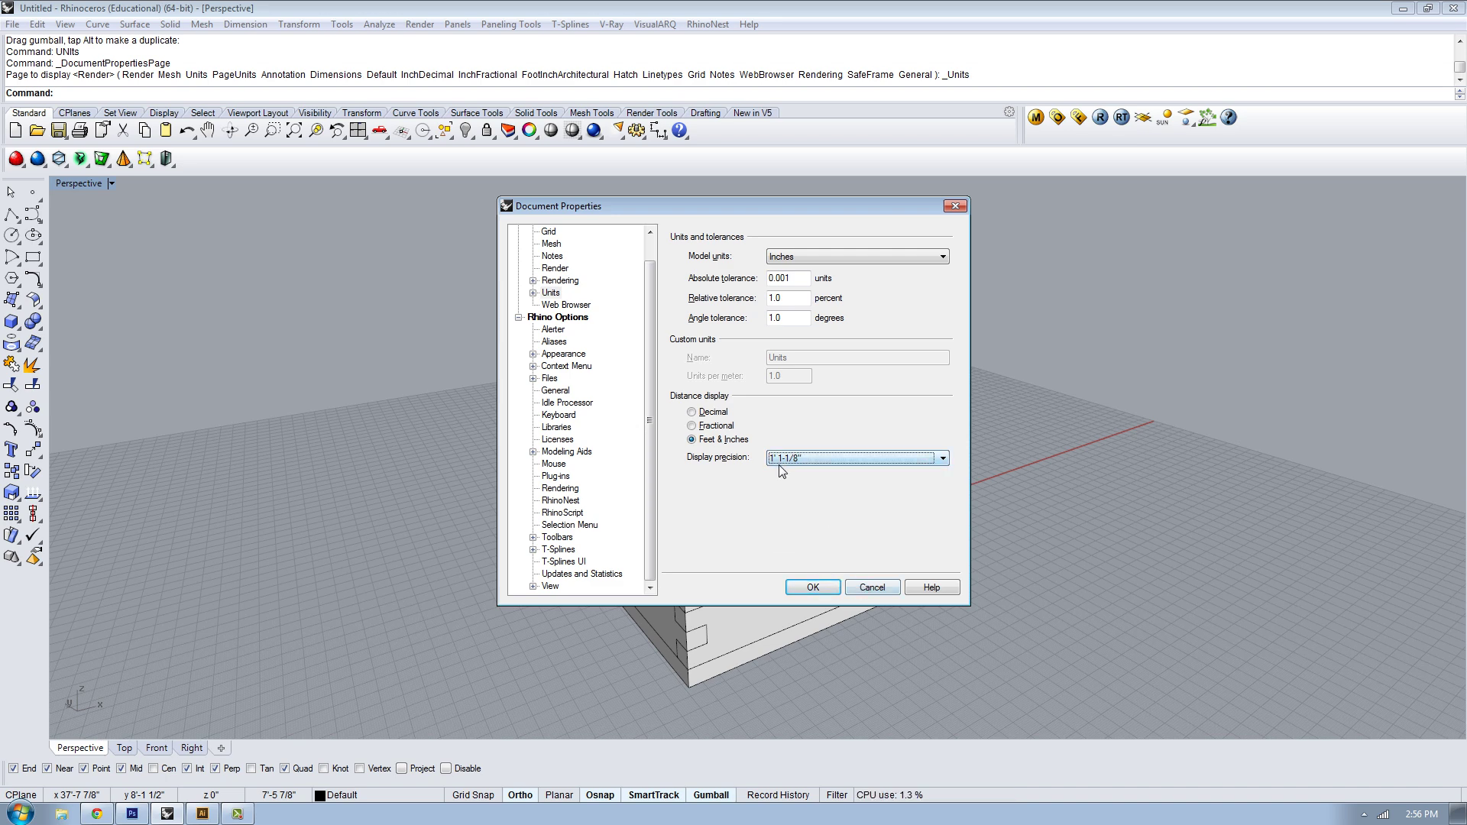
{"action": "left_click", "coordinate": [872, 588]}
{"action": "right_click_drag", "start_coordinate": [952, 446], "coordinate": [802, 506]}
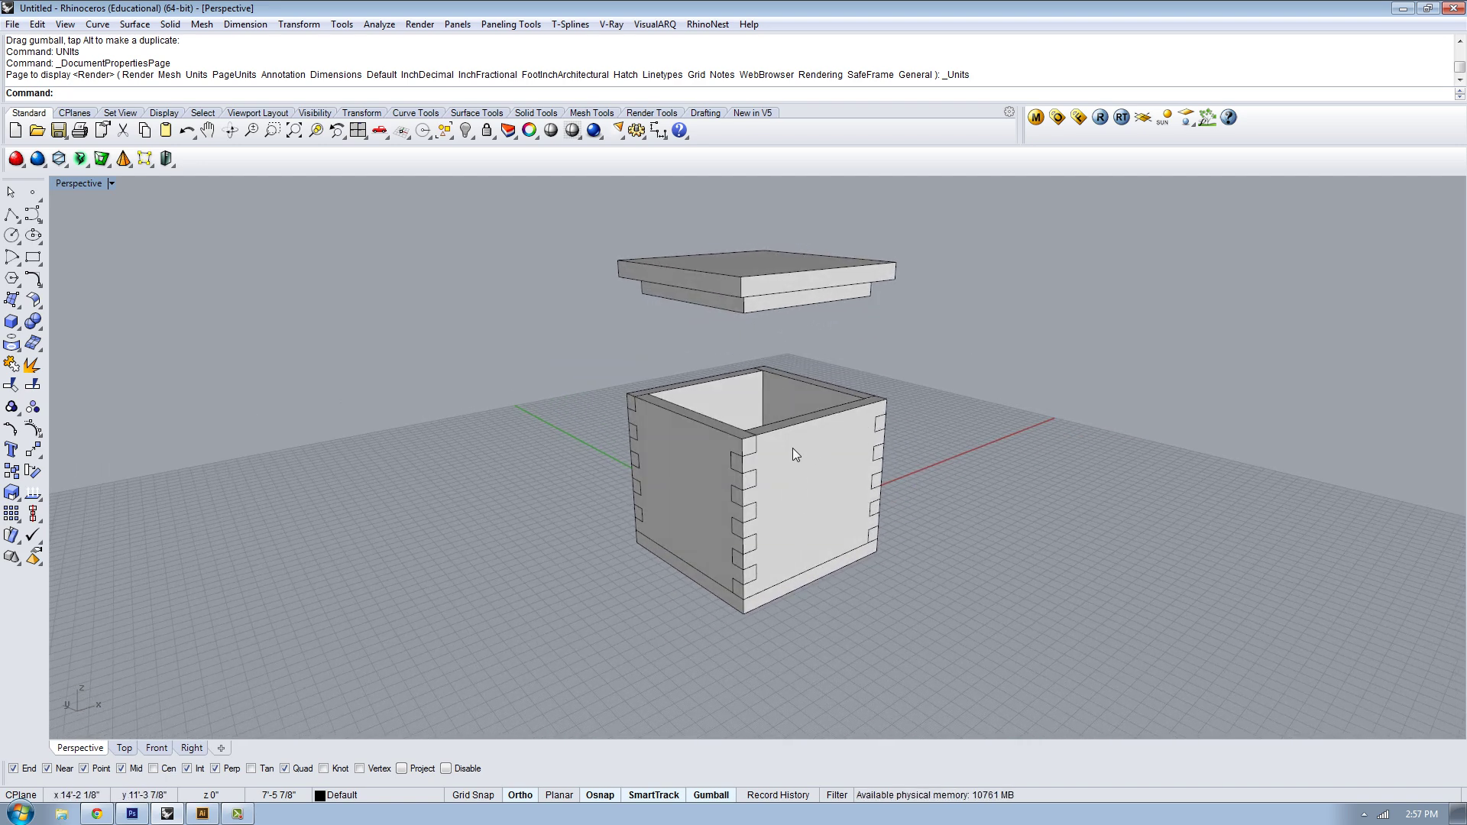
Select the box panels one by one and the floating lid to inspect them
{"action": "left_click", "coordinate": [805, 390]}
{"action": "left_click", "coordinate": [708, 488]}
{"action": "left_click", "coordinate": [713, 543]}
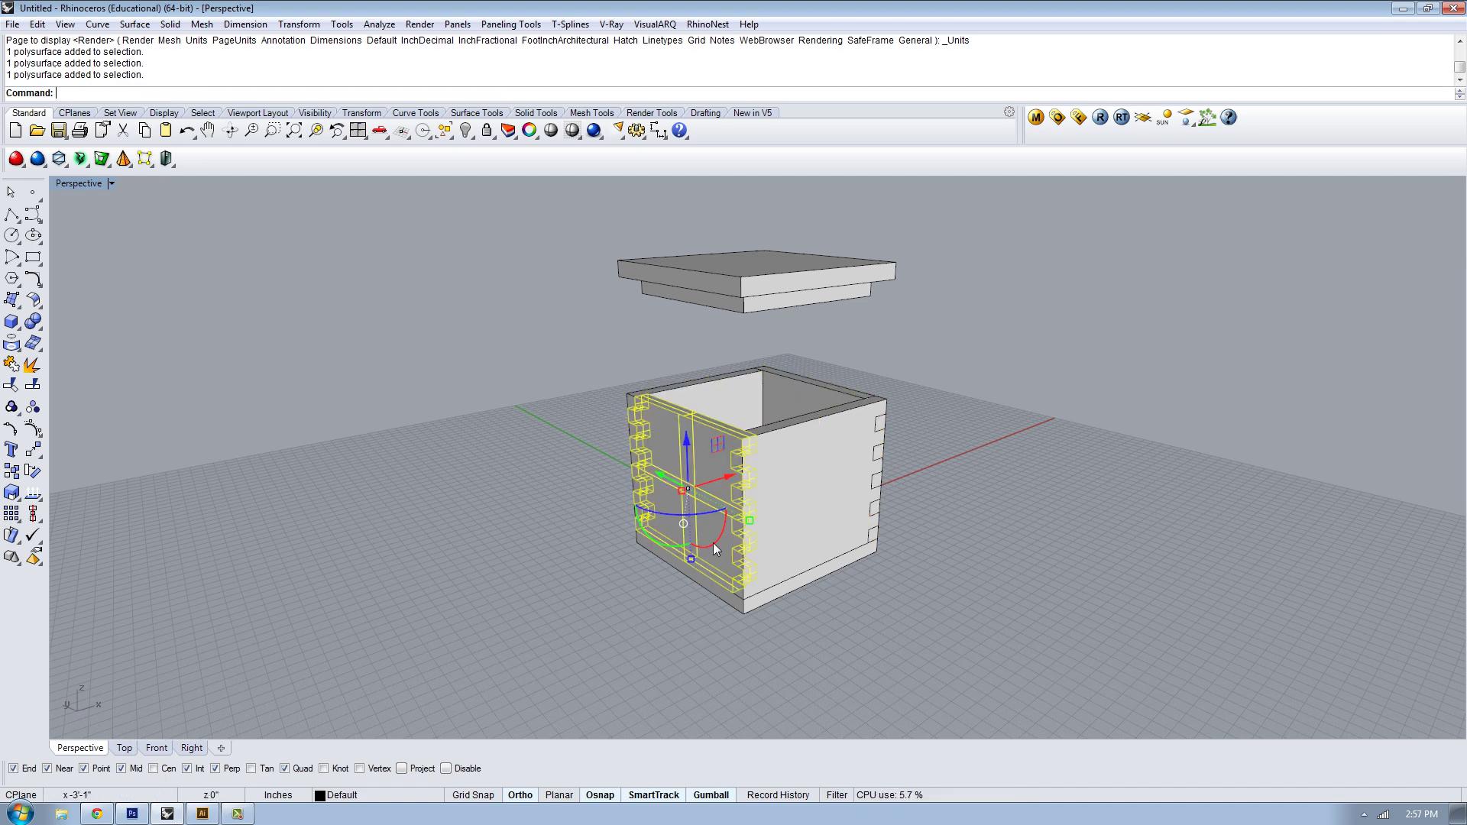
{"action": "left_click", "coordinate": [796, 539]}
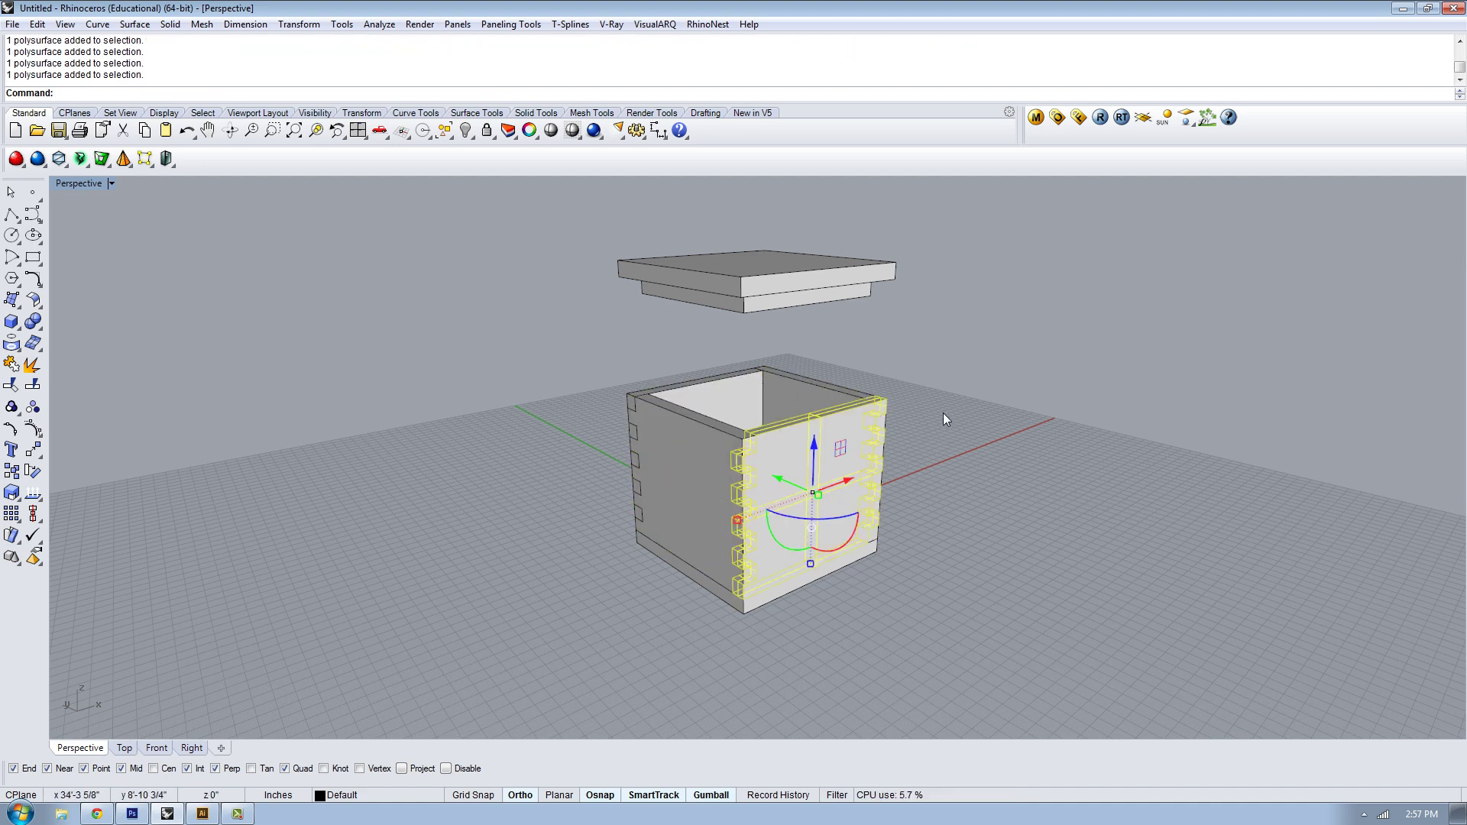
{"action": "left_click", "coordinate": [990, 419]}
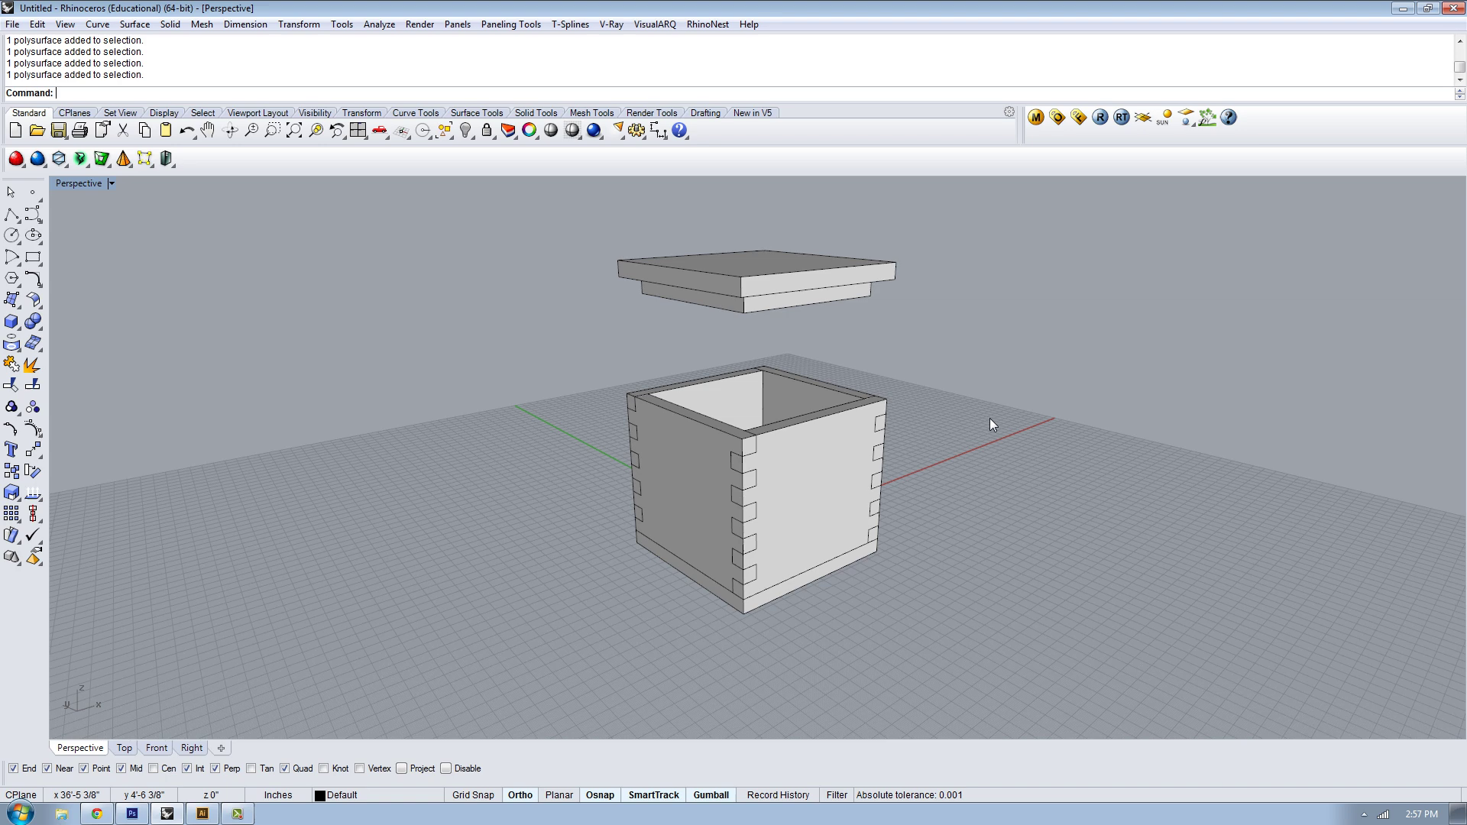
{"action": "left_click", "coordinate": [826, 300]}
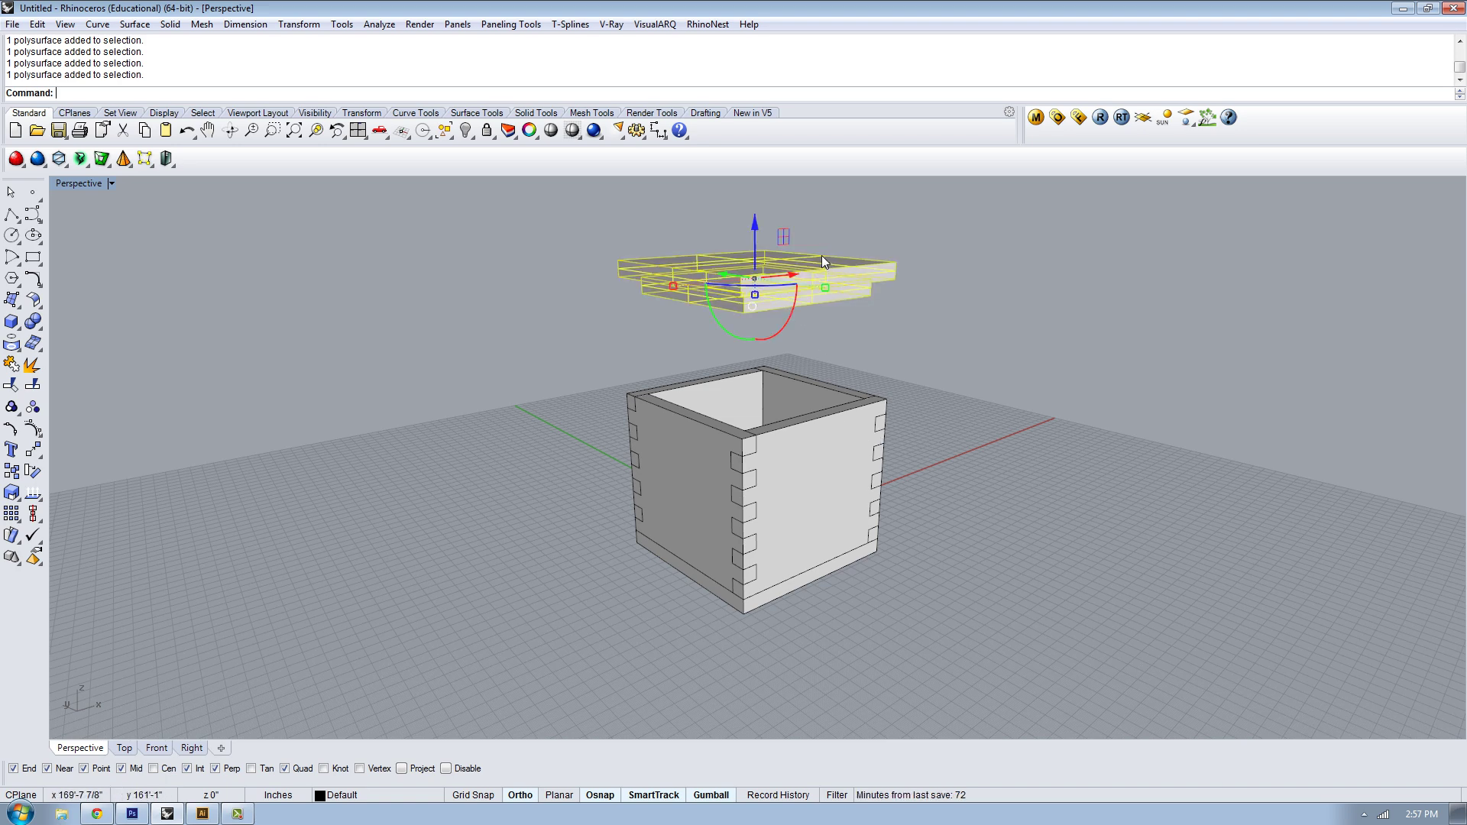
{"action": "key", "text": "Escape"}
Reframe the view at a lower angle and select the box's front panel
{"action": "right_click_drag", "start_coordinate": [831, 303], "coordinate": [951, 397]}
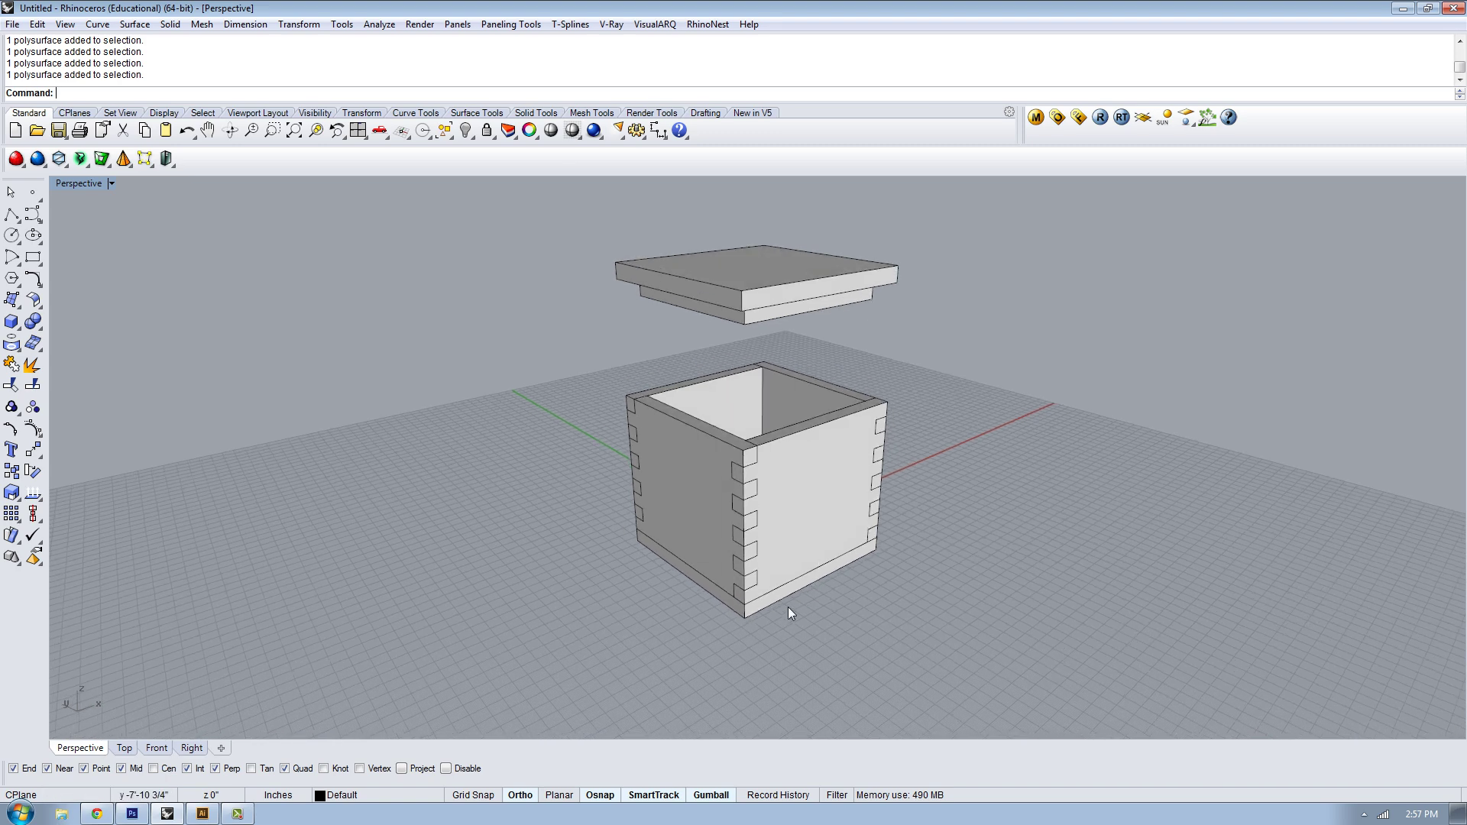
{"action": "right_click_drag", "start_coordinate": [1004, 541], "coordinate": [845, 501], "text": "shift"}
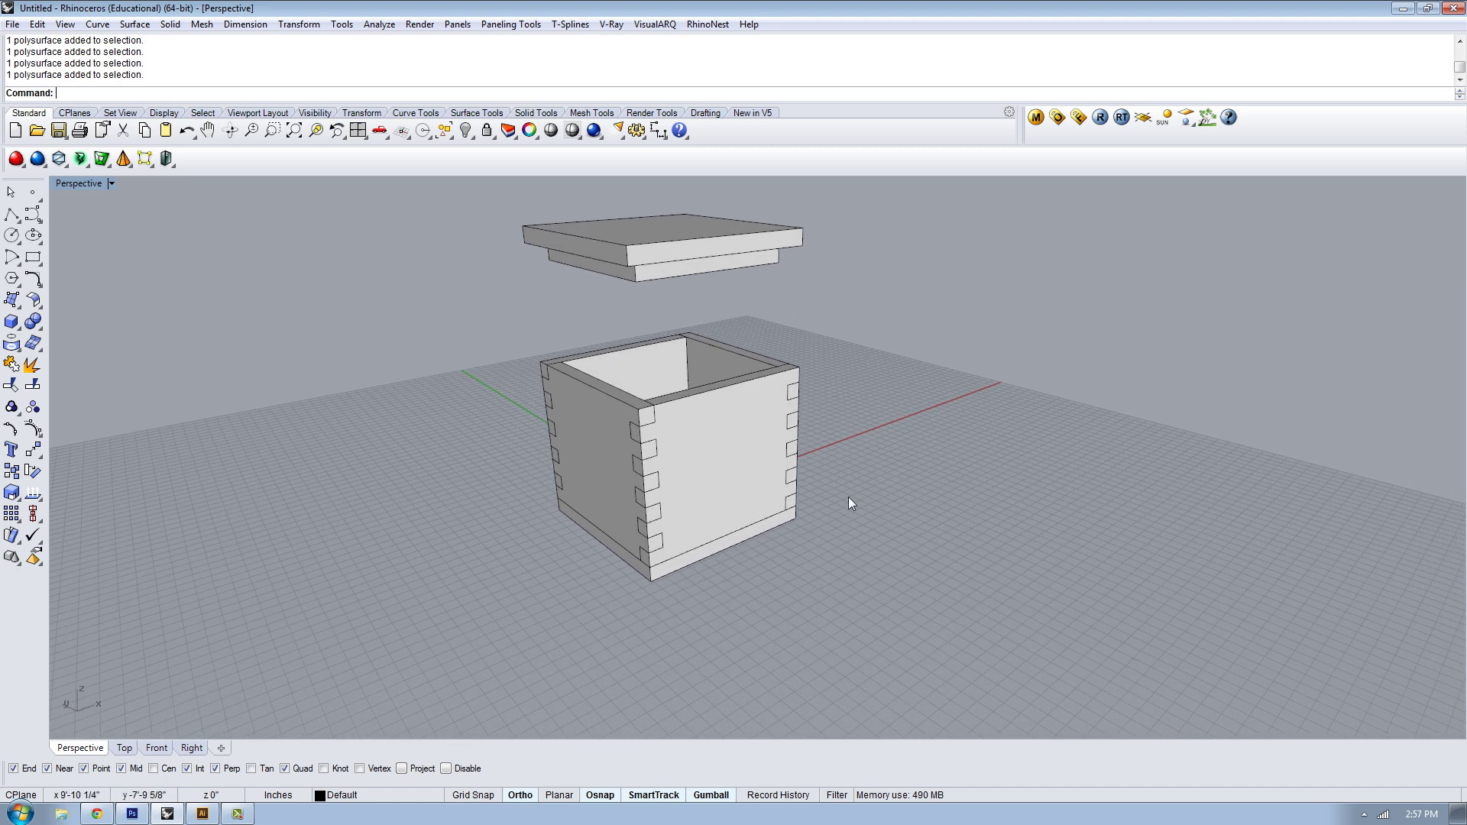
{"action": "left_click", "coordinate": [741, 445]}
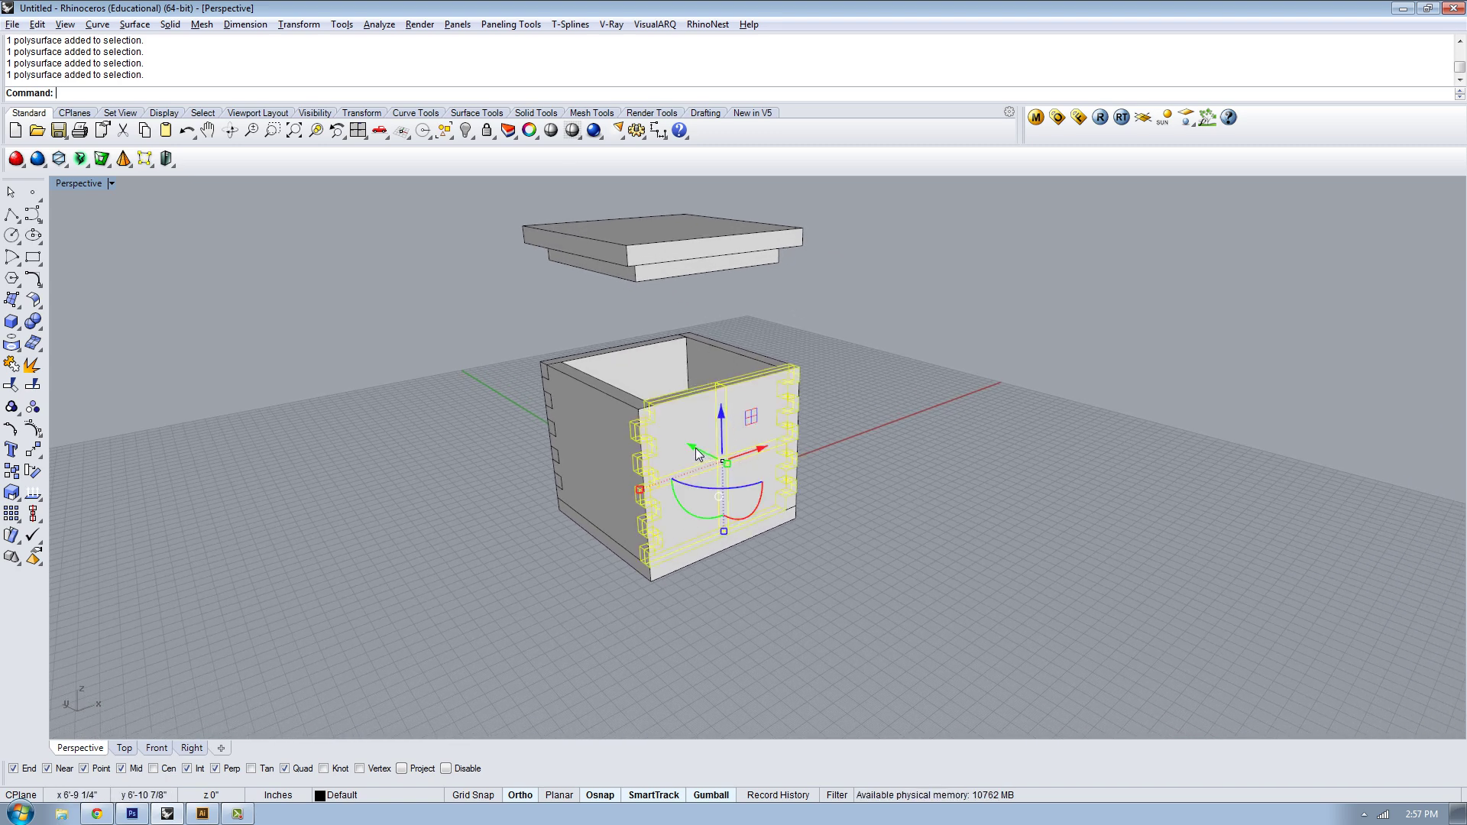
{"action": "left_click", "coordinate": [876, 528]}
{"action": "left_click", "coordinate": [731, 432]}
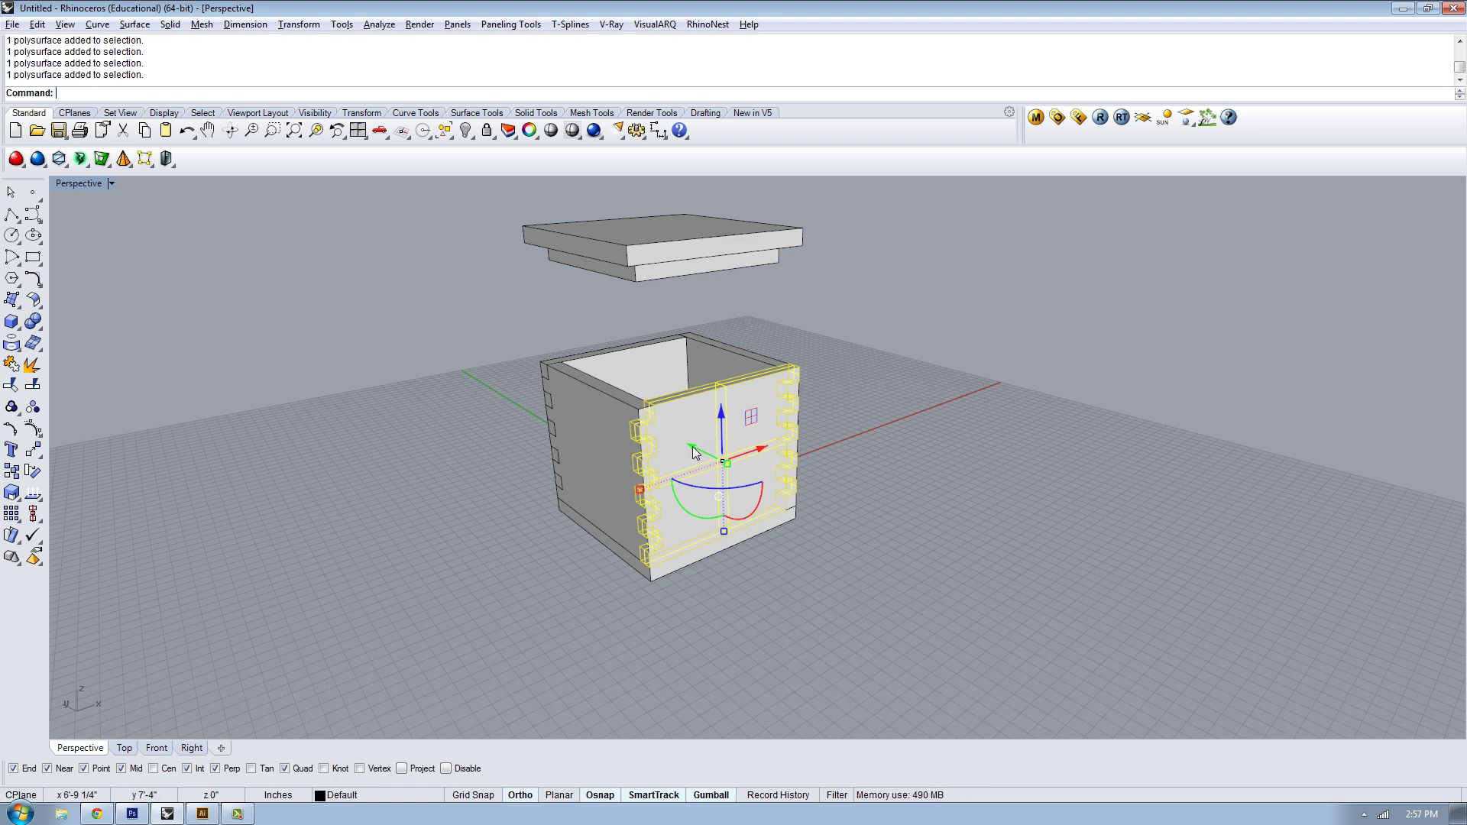
Slide the front panel out of the box toward the lower right
{"action": "left_click_drag", "start_coordinate": [693, 452], "coordinate": [851, 538]}
{"action": "right_click_drag", "start_coordinate": [1068, 557], "coordinate": [976, 552]}
{"action": "key", "text": "Escape"}
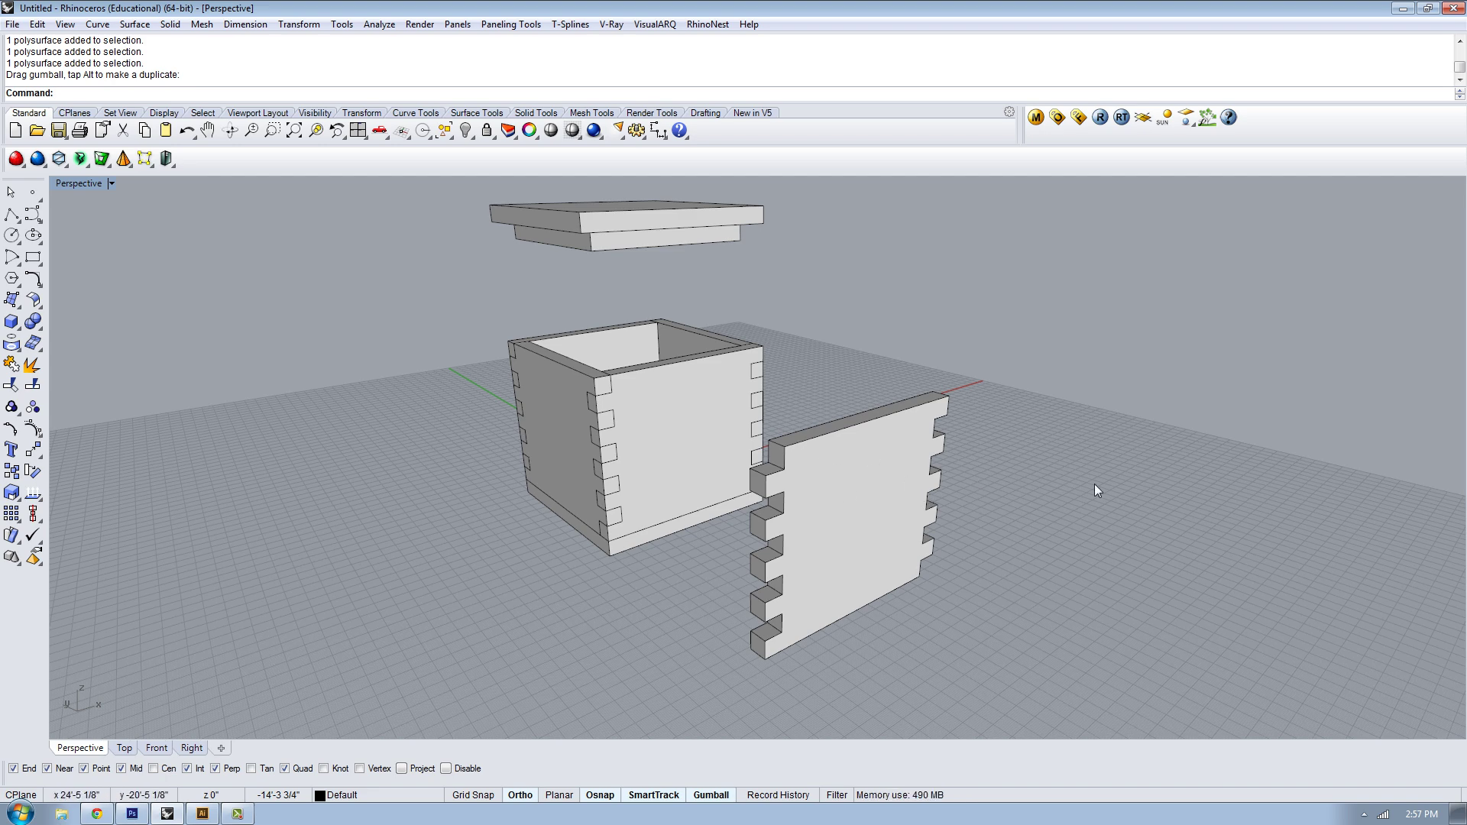
Run DupFaceBorder on the panel's front face, then delete the solid panel
{"action": "type", "text": "DupFaceBorder"}
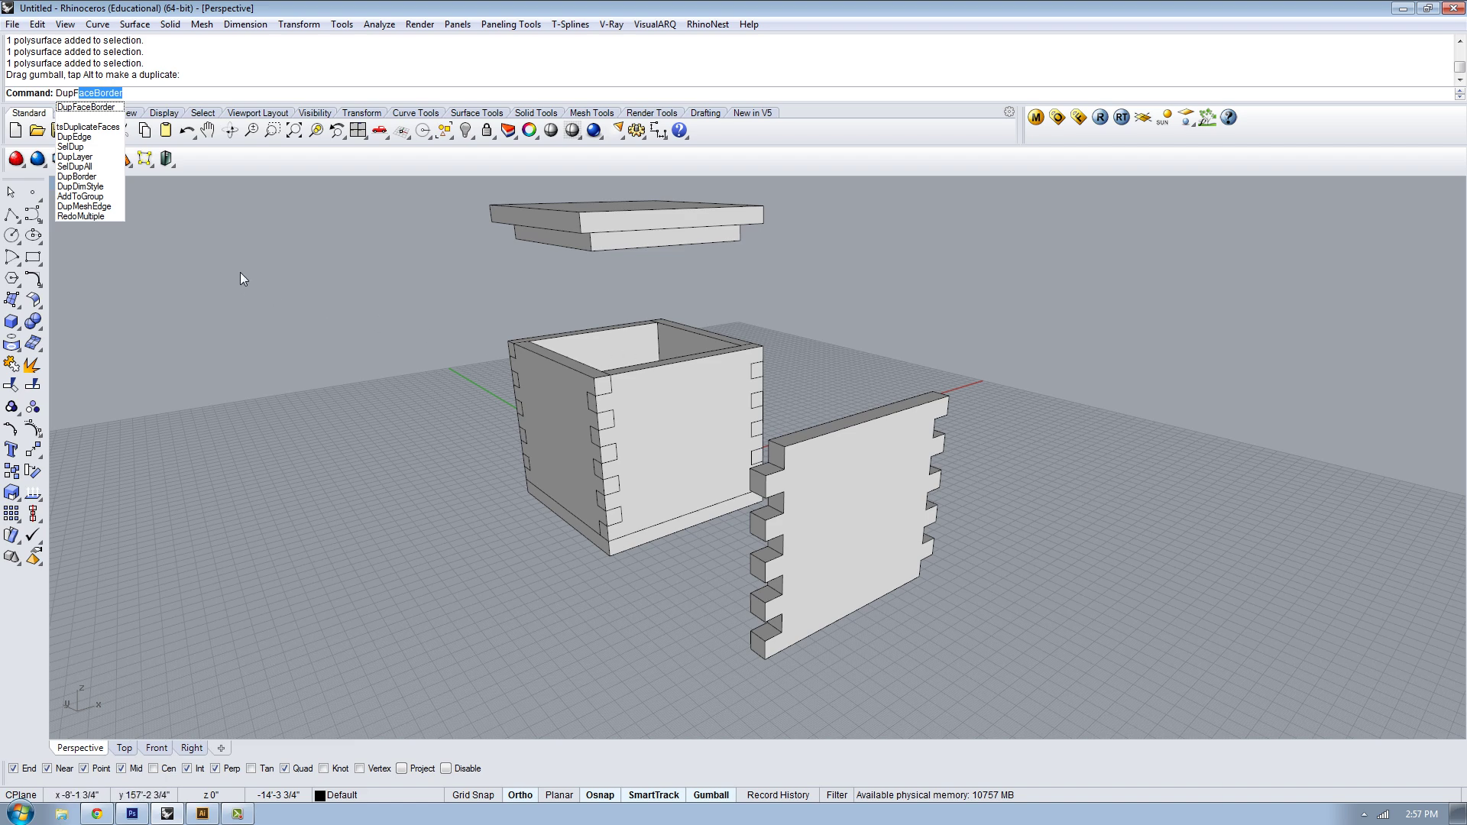
{"action": "key", "text": "Return"}
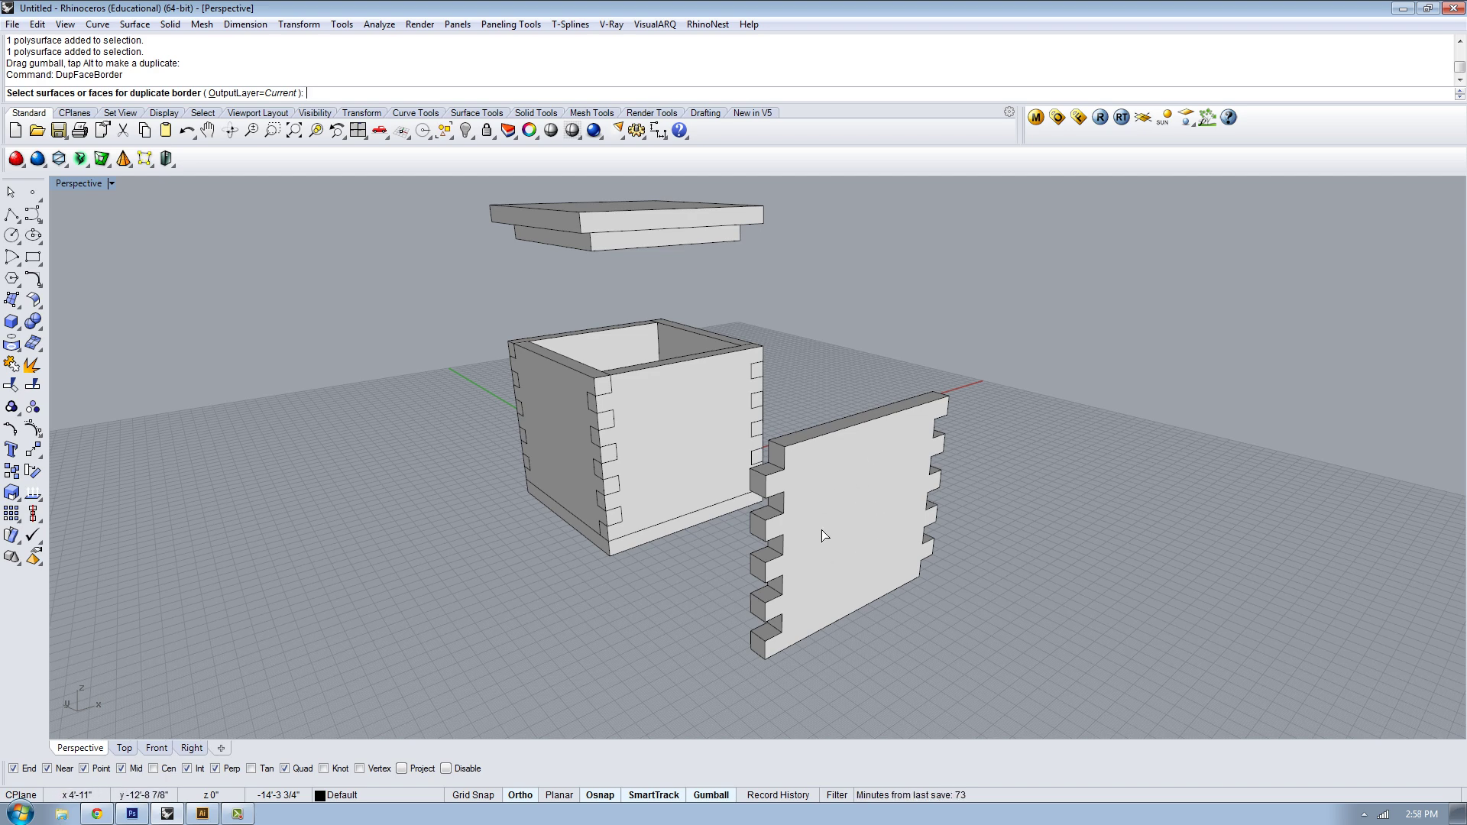
{"action": "left_click", "coordinate": [866, 508]}
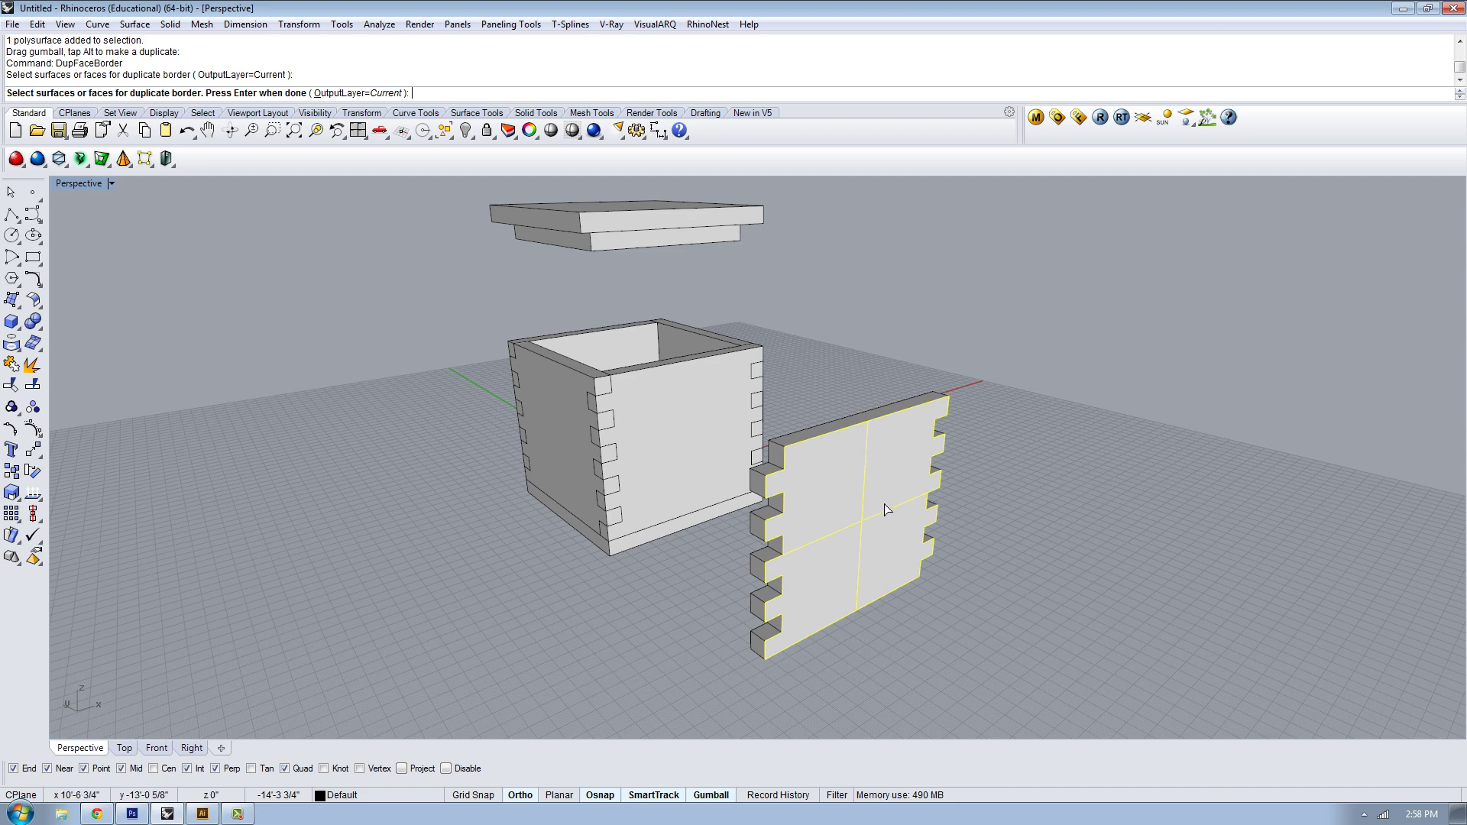
{"action": "key", "text": "Return"}
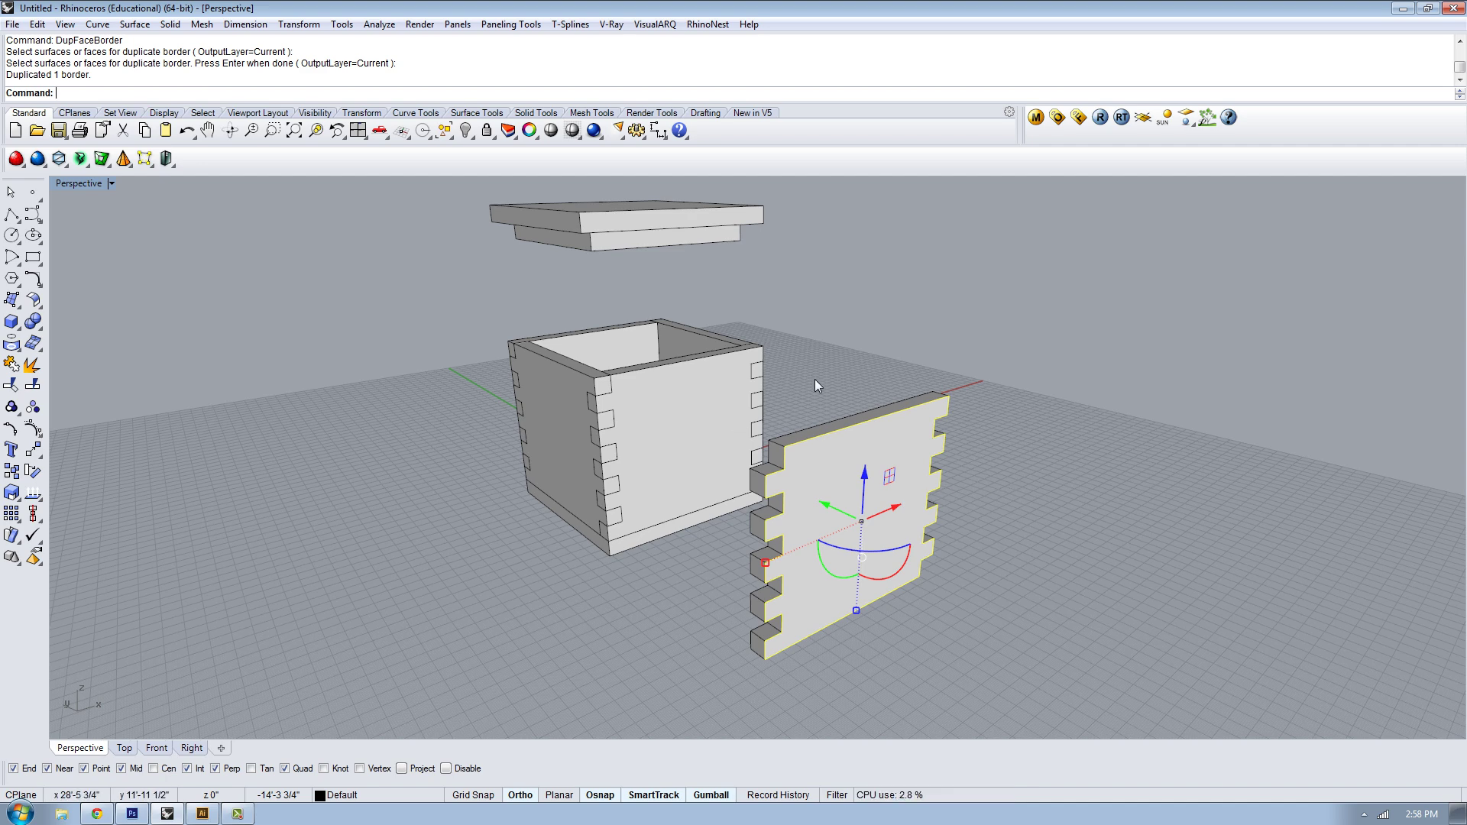
{"action": "left_click", "coordinate": [817, 425], "text": "shift"}
{"action": "key", "text": "Delete"}
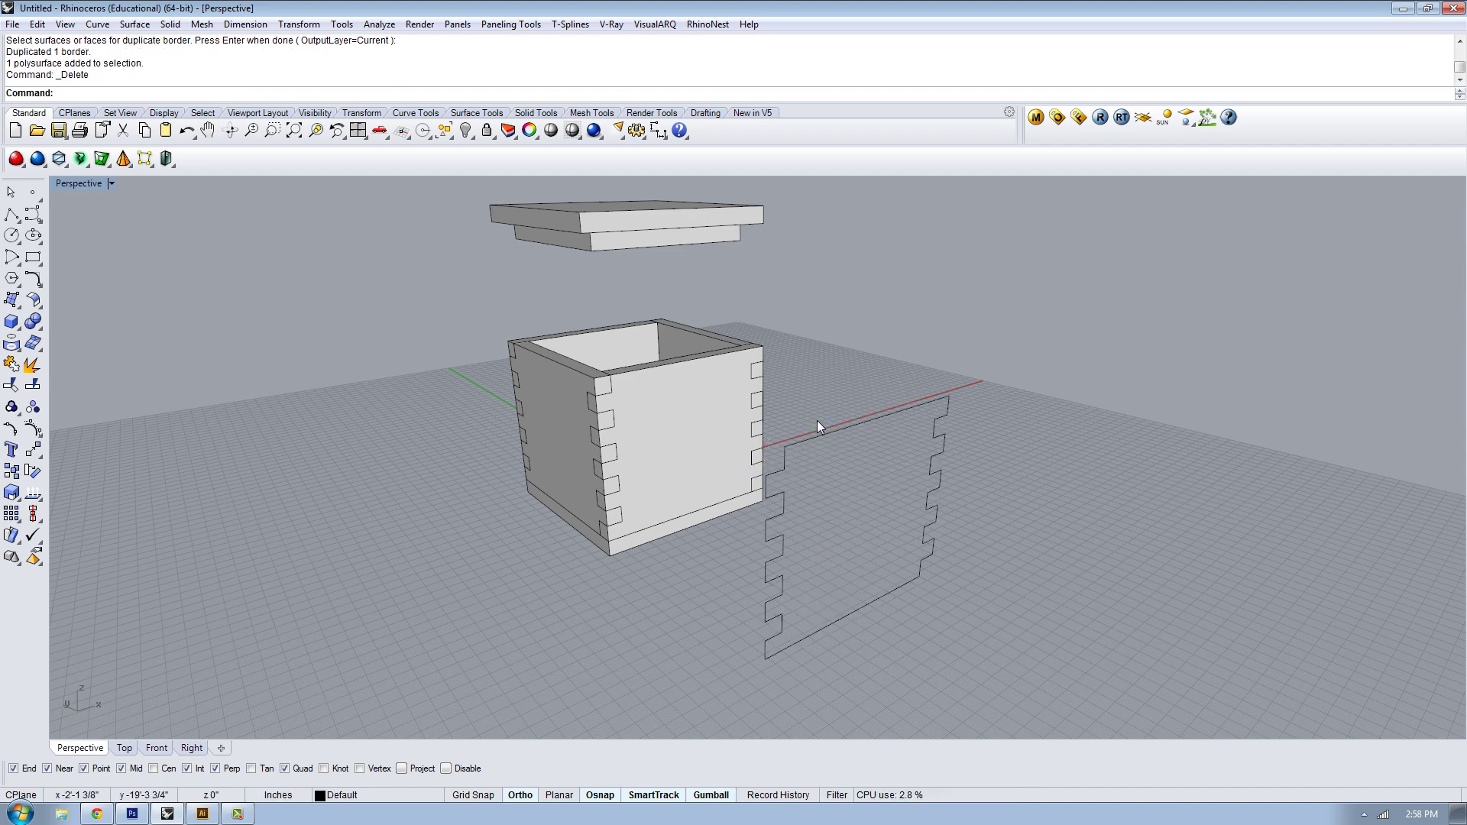
Copy the notched panel outline along X into a row of four beside the box
{"action": "right_click_drag", "start_coordinate": [817, 421], "coordinate": [841, 466]}
{"action": "left_click", "coordinate": [842, 463]}
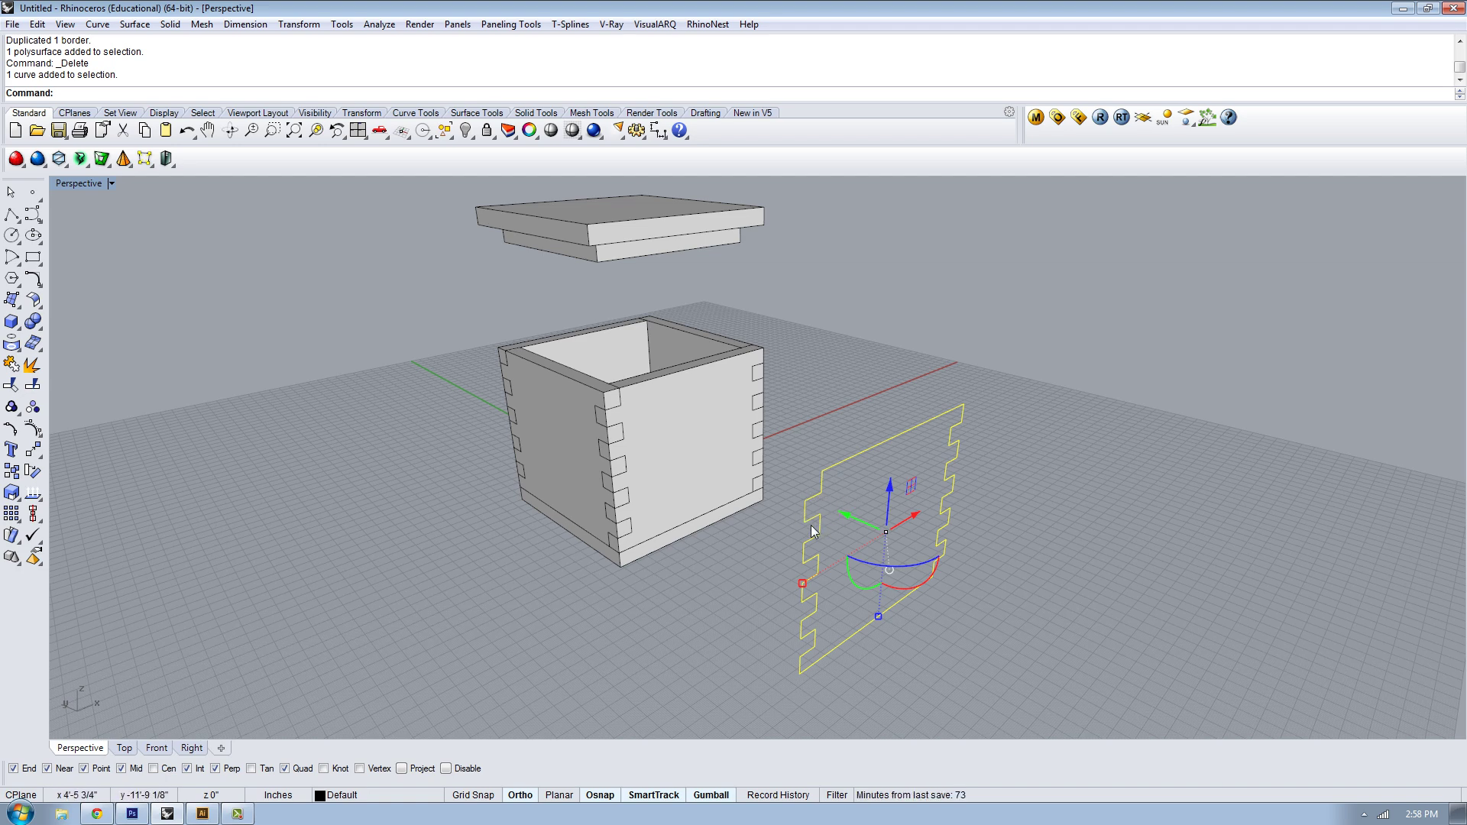
{"action": "right_click_drag", "start_coordinate": [1026, 555], "coordinate": [989, 521]}
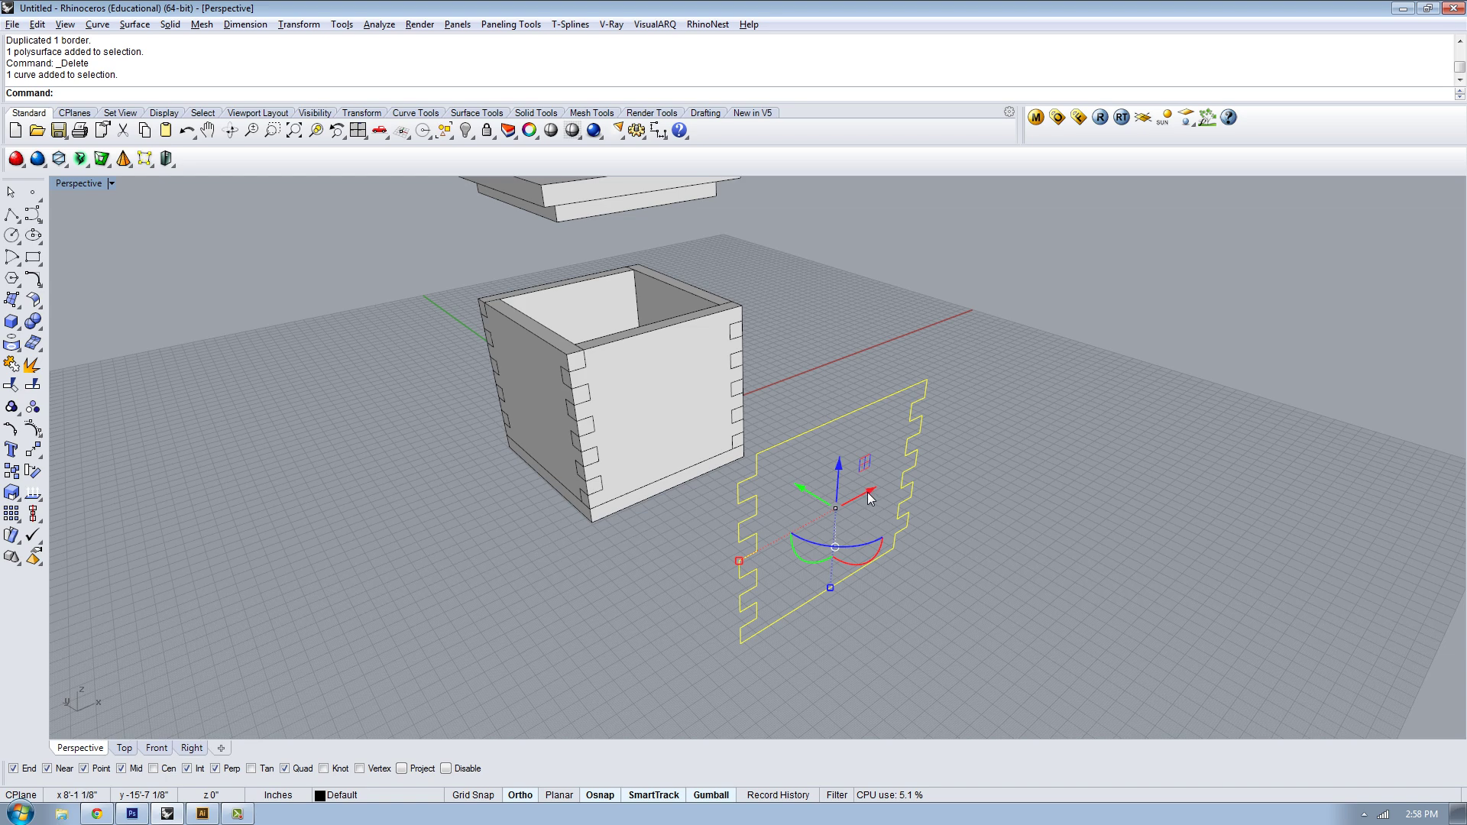
{"action": "left_click_drag", "start_coordinate": [869, 498], "coordinate": [1235, 315]}
{"action": "left_click", "coordinate": [1198, 423]}
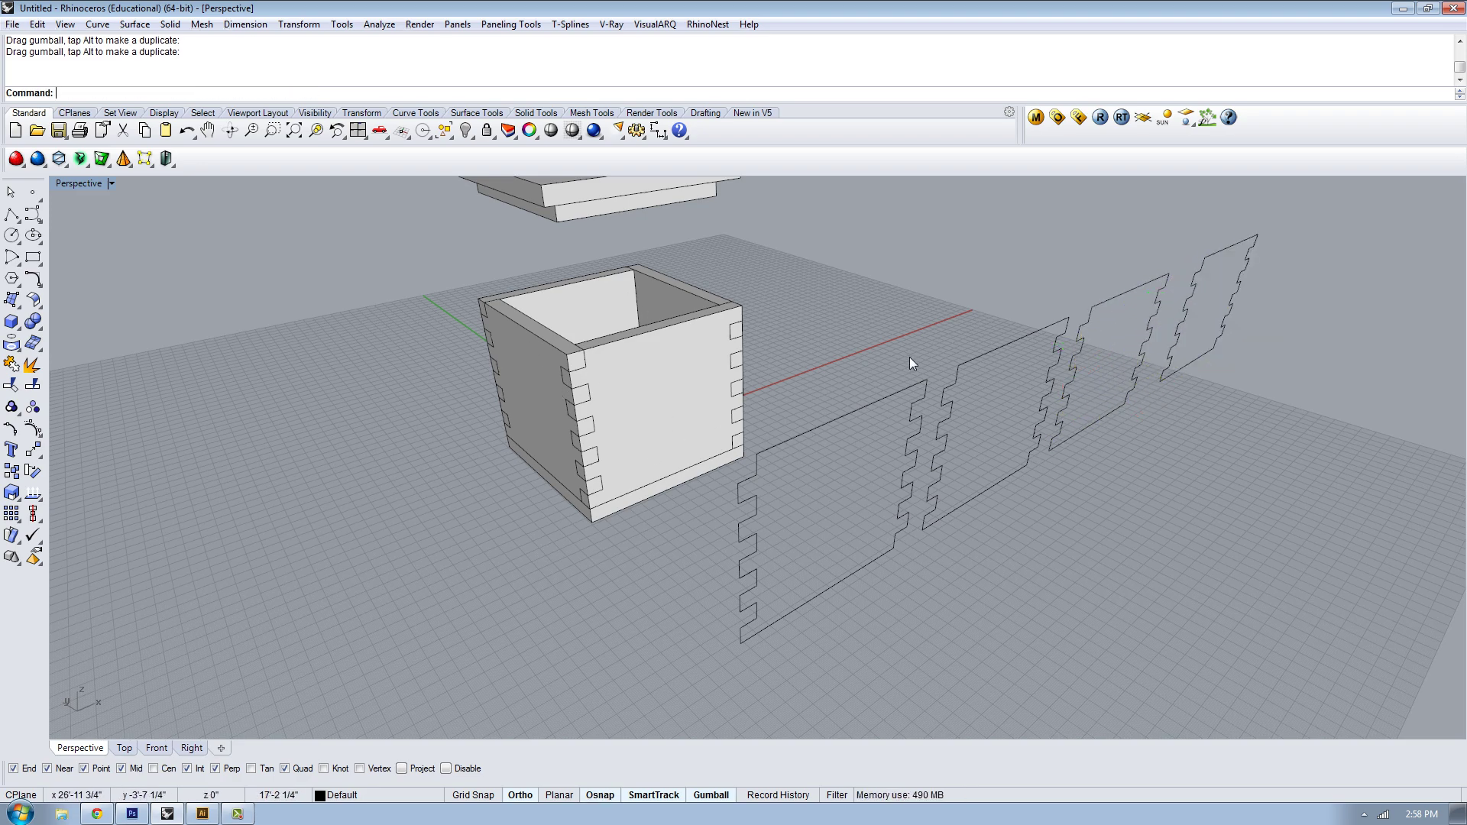
{"action": "right_click_drag", "start_coordinate": [909, 356], "coordinate": [873, 308]}
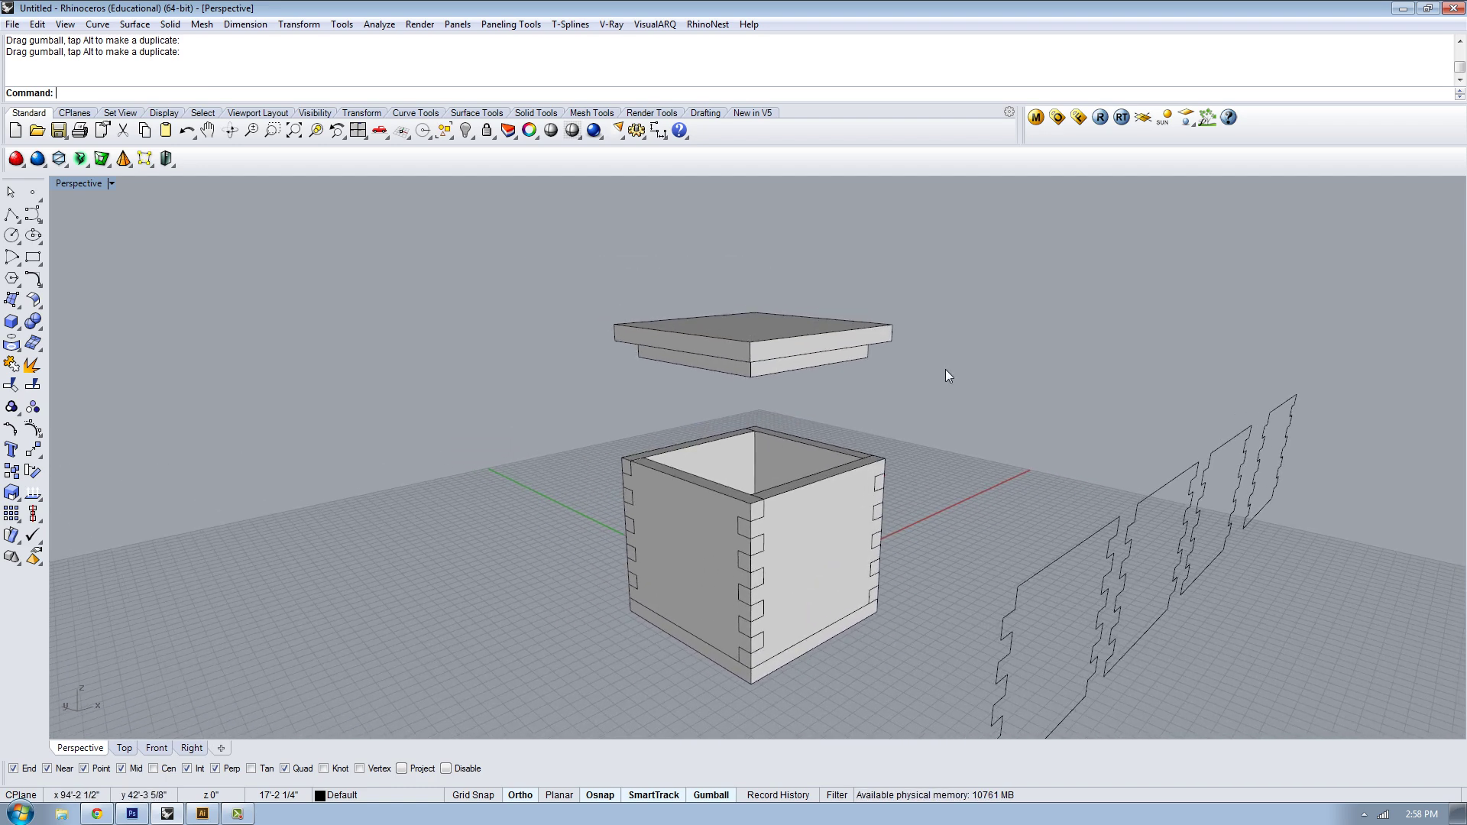
Duplicate the lid's top face and bottom face borders as curves with DupFaceBorder
{"action": "type", "text": "DupFaceBorder"}
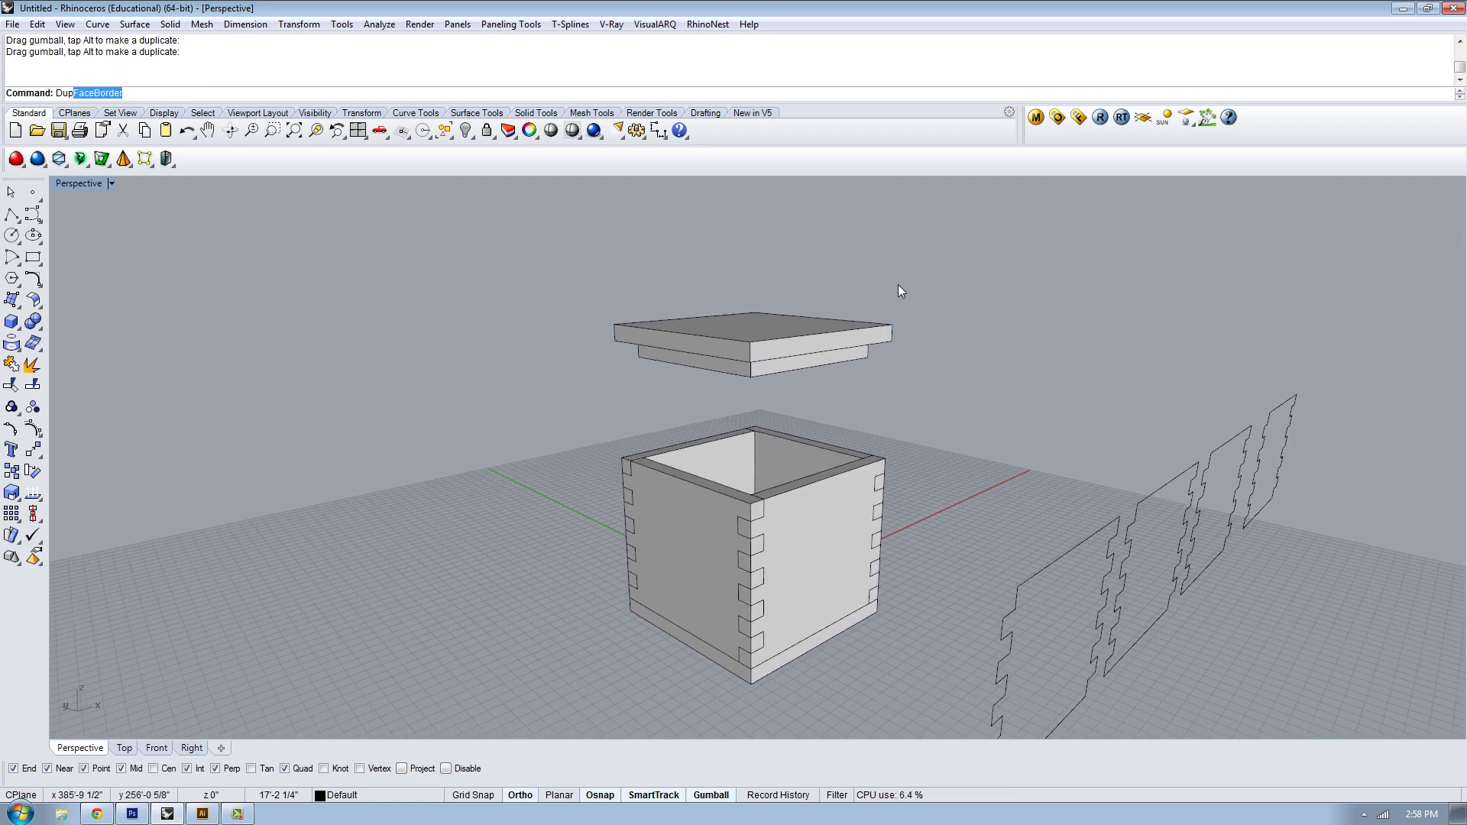
{"action": "mouse_move", "coordinate": [899, 289]}
{"action": "right_mouse_down"}
{"action": "mouse_move", "coordinate": [893, 278]}
{"action": "mouse_move", "coordinate": [896, 295]}
{"action": "right_mouse_up"}
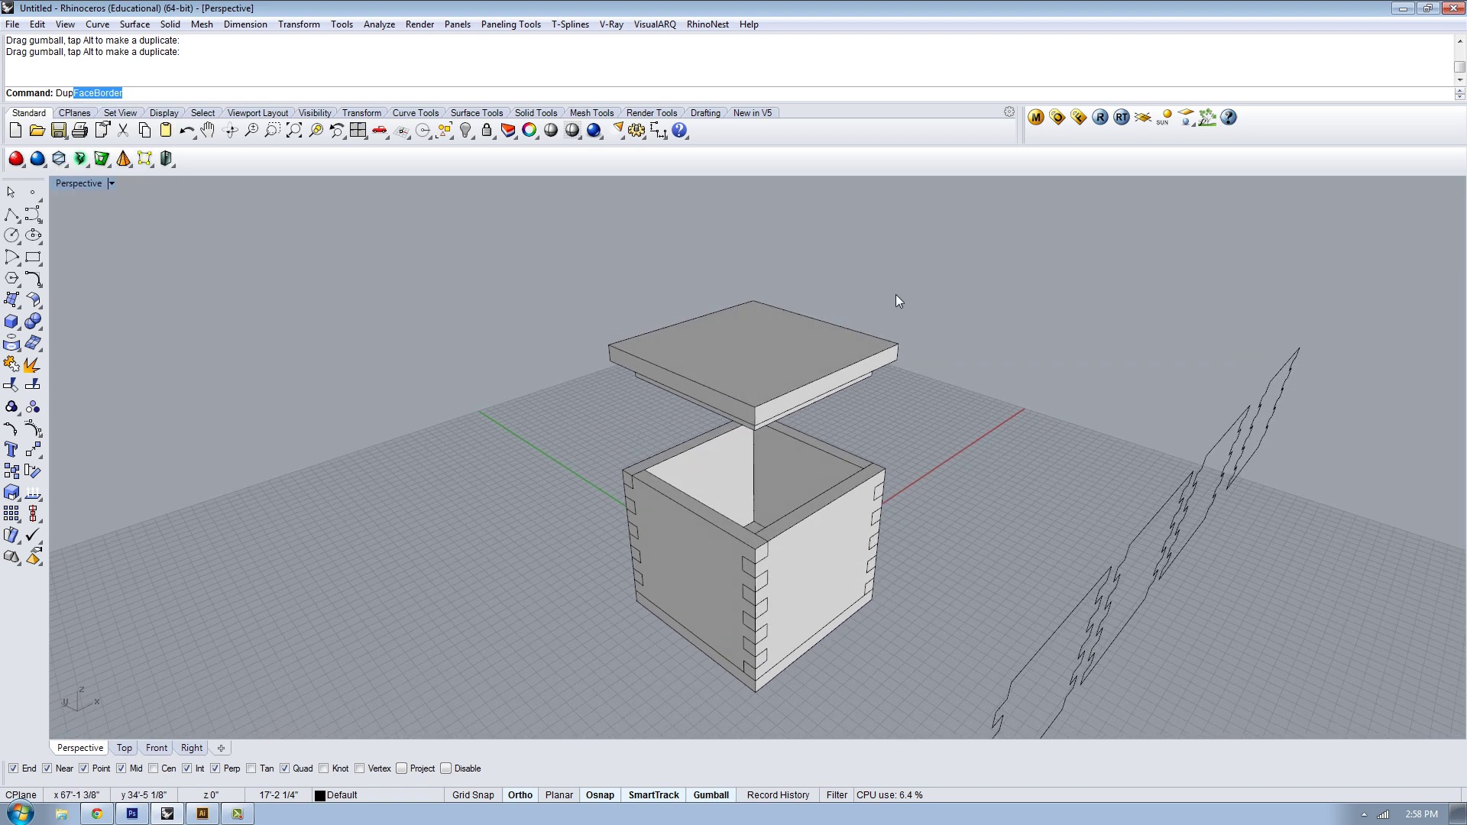
{"action": "key", "text": "Return"}
{"action": "left_click", "coordinate": [787, 332]}
{"action": "key", "text": "Return"}
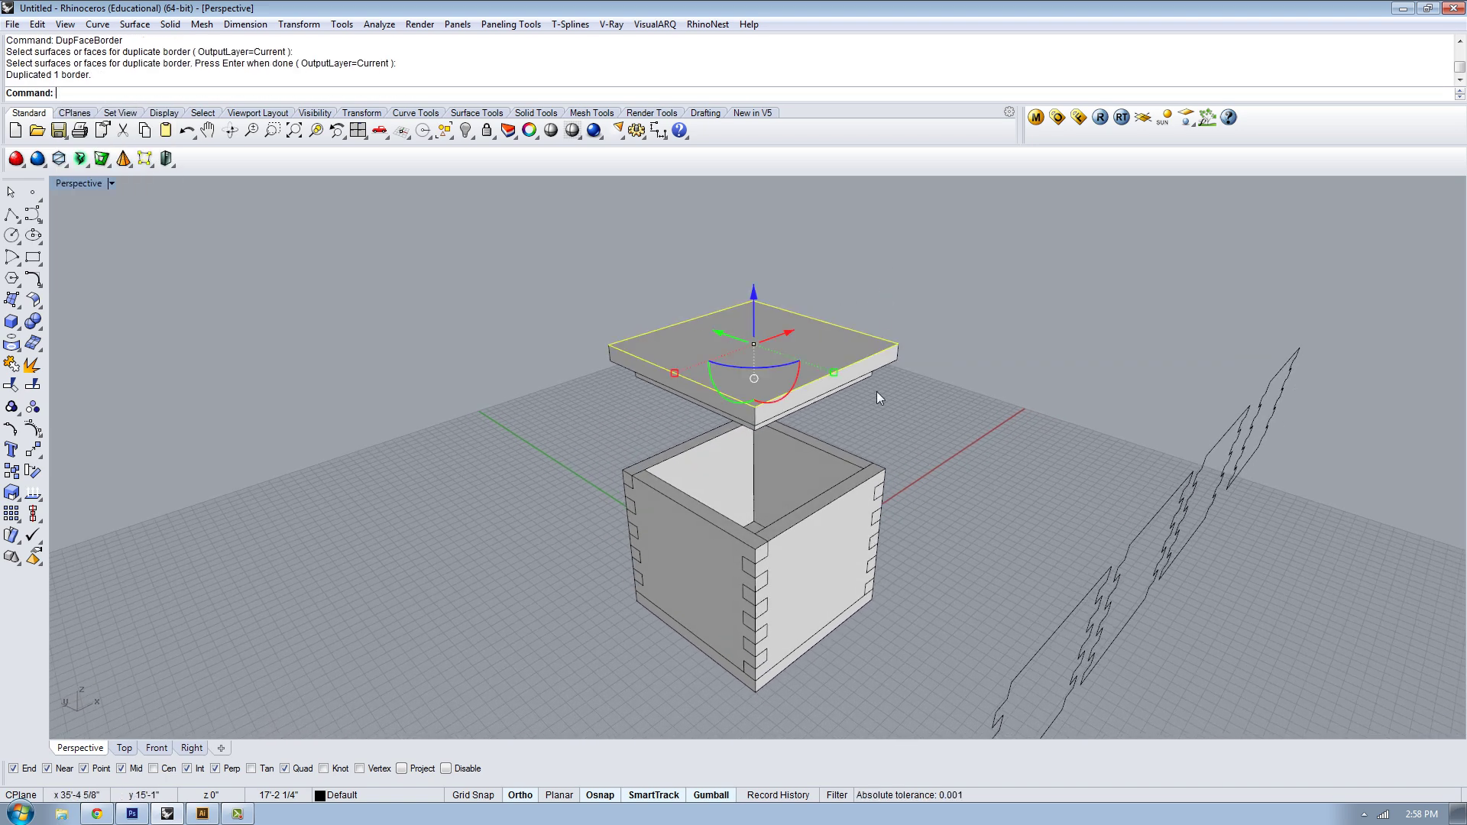
{"action": "right_click_drag", "start_coordinate": [877, 392], "coordinate": [887, 397]}
{"action": "left_click", "coordinate": [697, 396]}
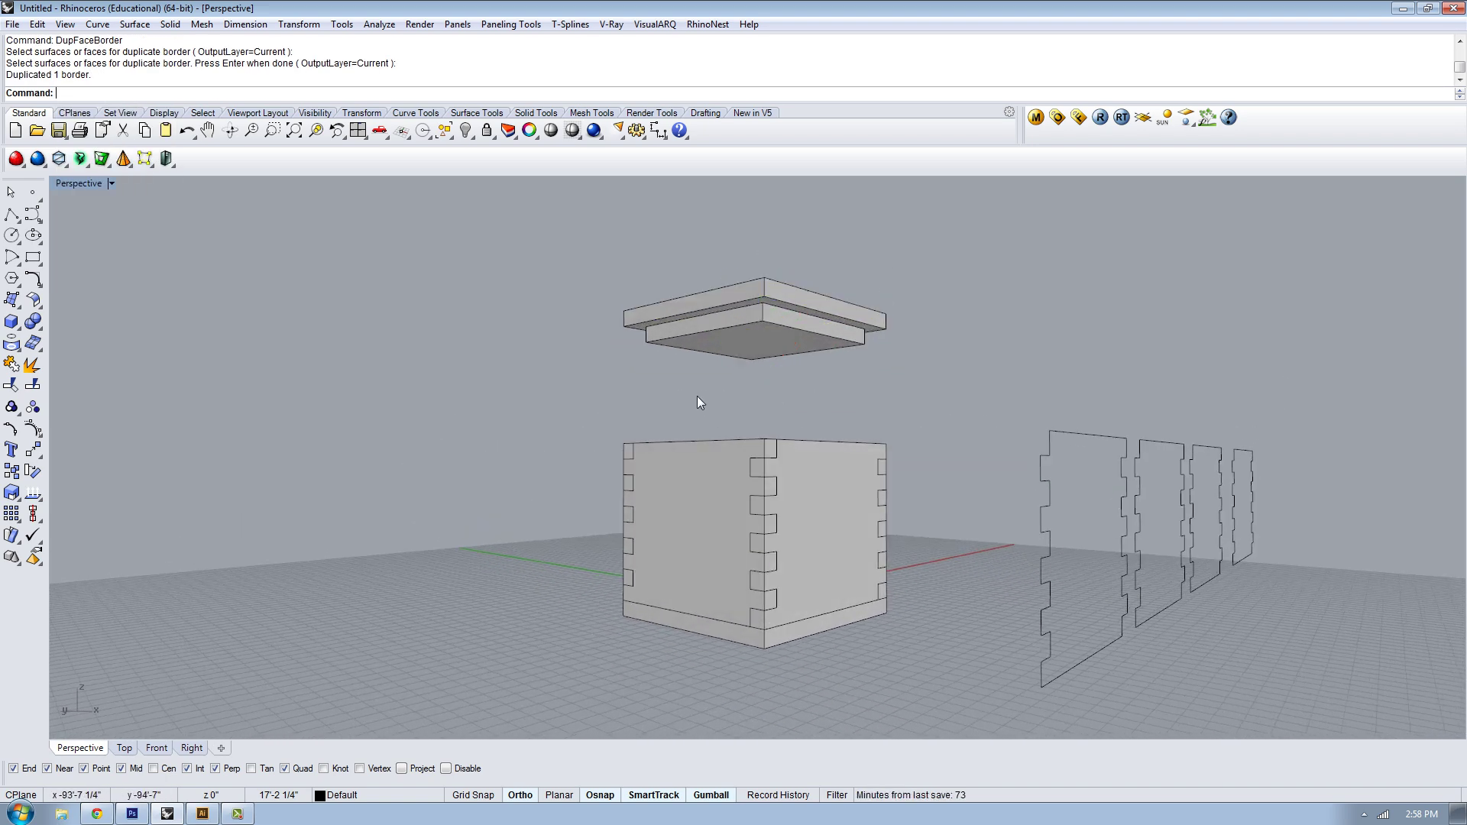
{"action": "key", "text": "Return"}
{"action": "left_click", "coordinate": [745, 341]}
{"action": "key", "text": "Return"}
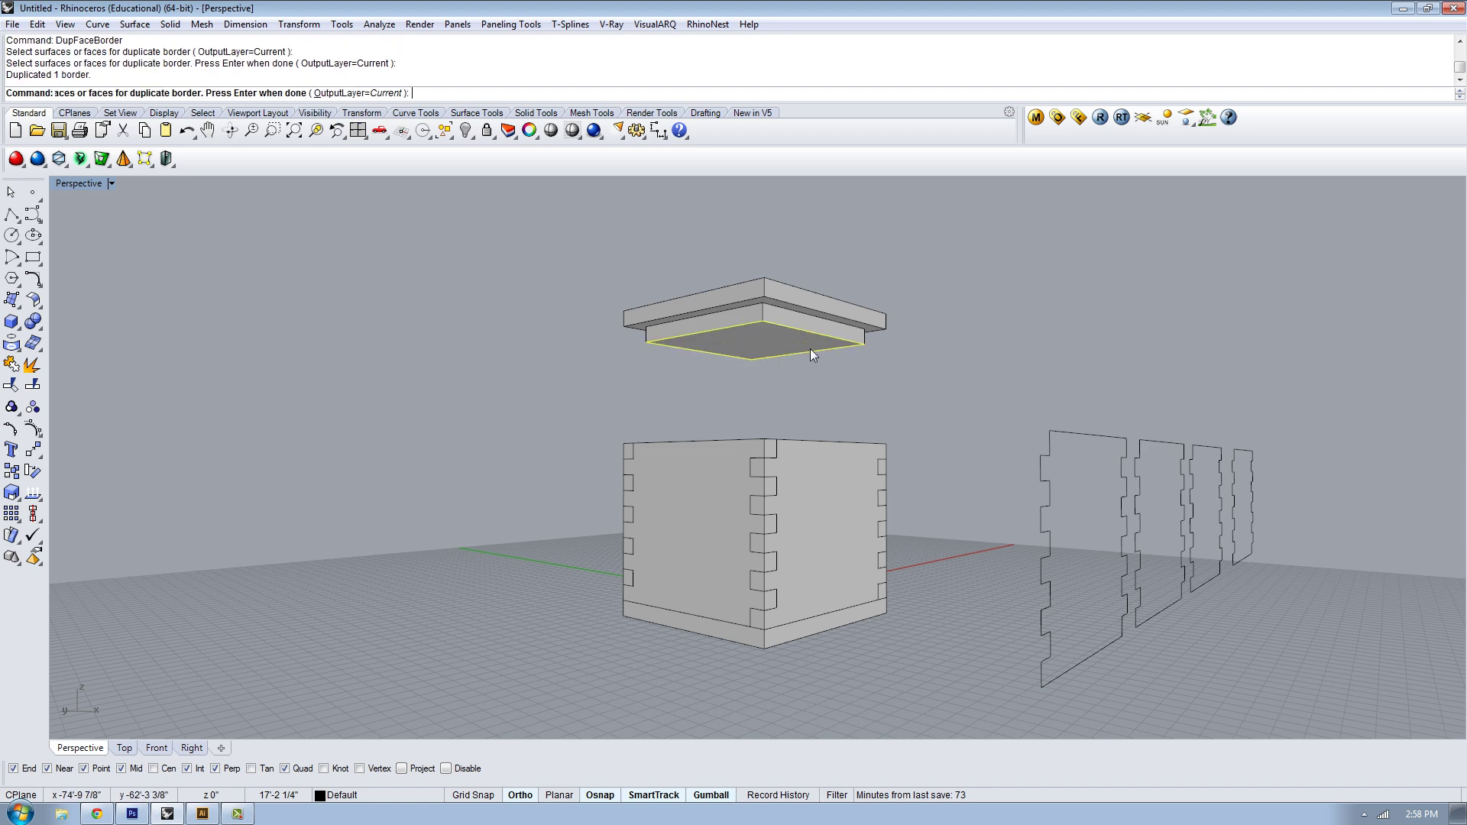
Select both lid border curves and slide them away from the box to the right
{"action": "right_click_drag", "start_coordinate": [810, 354], "coordinate": [886, 316]}
{"action": "right_click", "coordinate": [874, 322]}
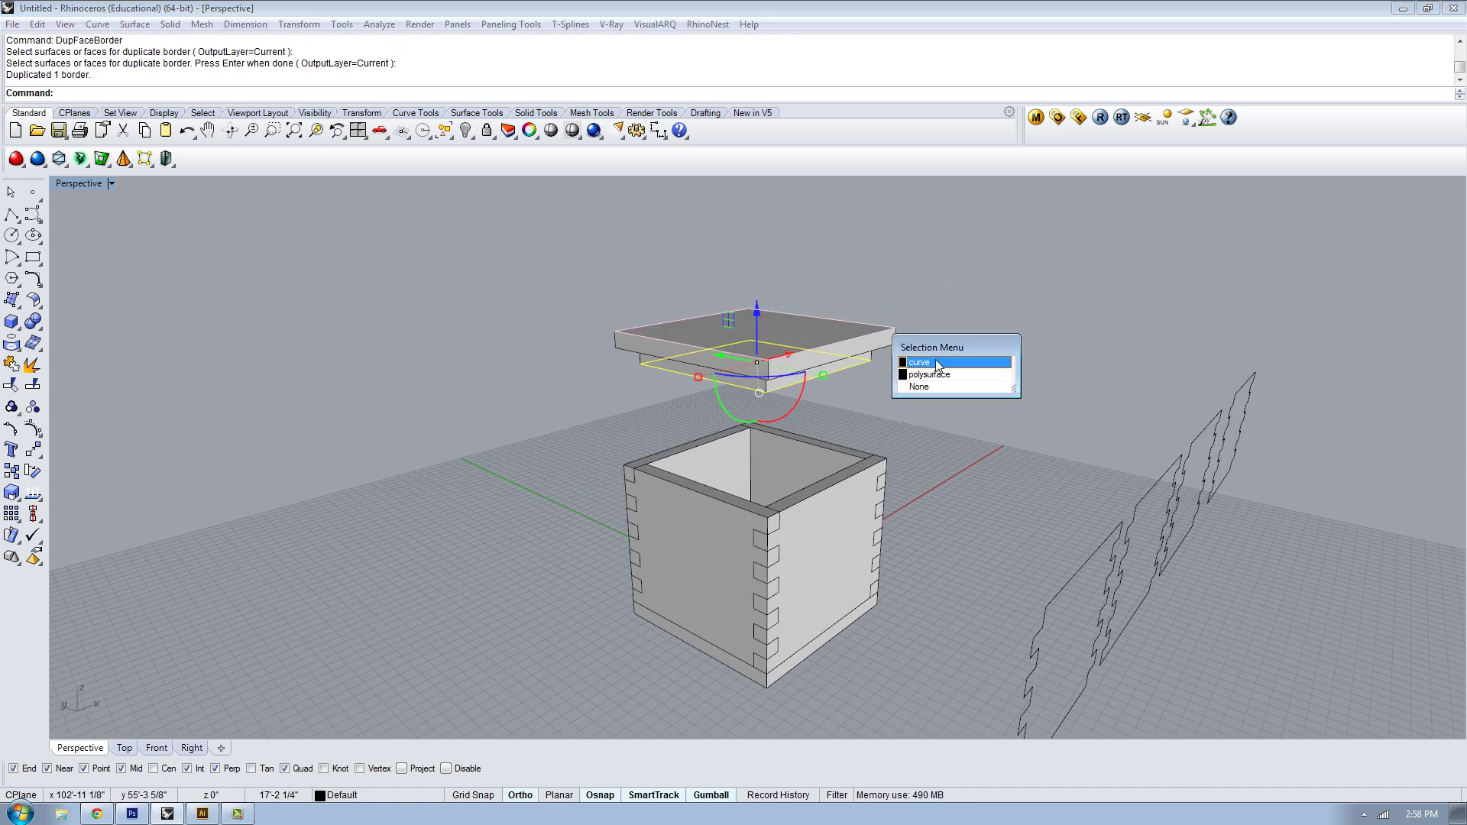
{"action": "key", "text": "Escape"}
{"action": "left_click", "coordinate": [933, 369]}
{"action": "left_click", "coordinate": [875, 326]}
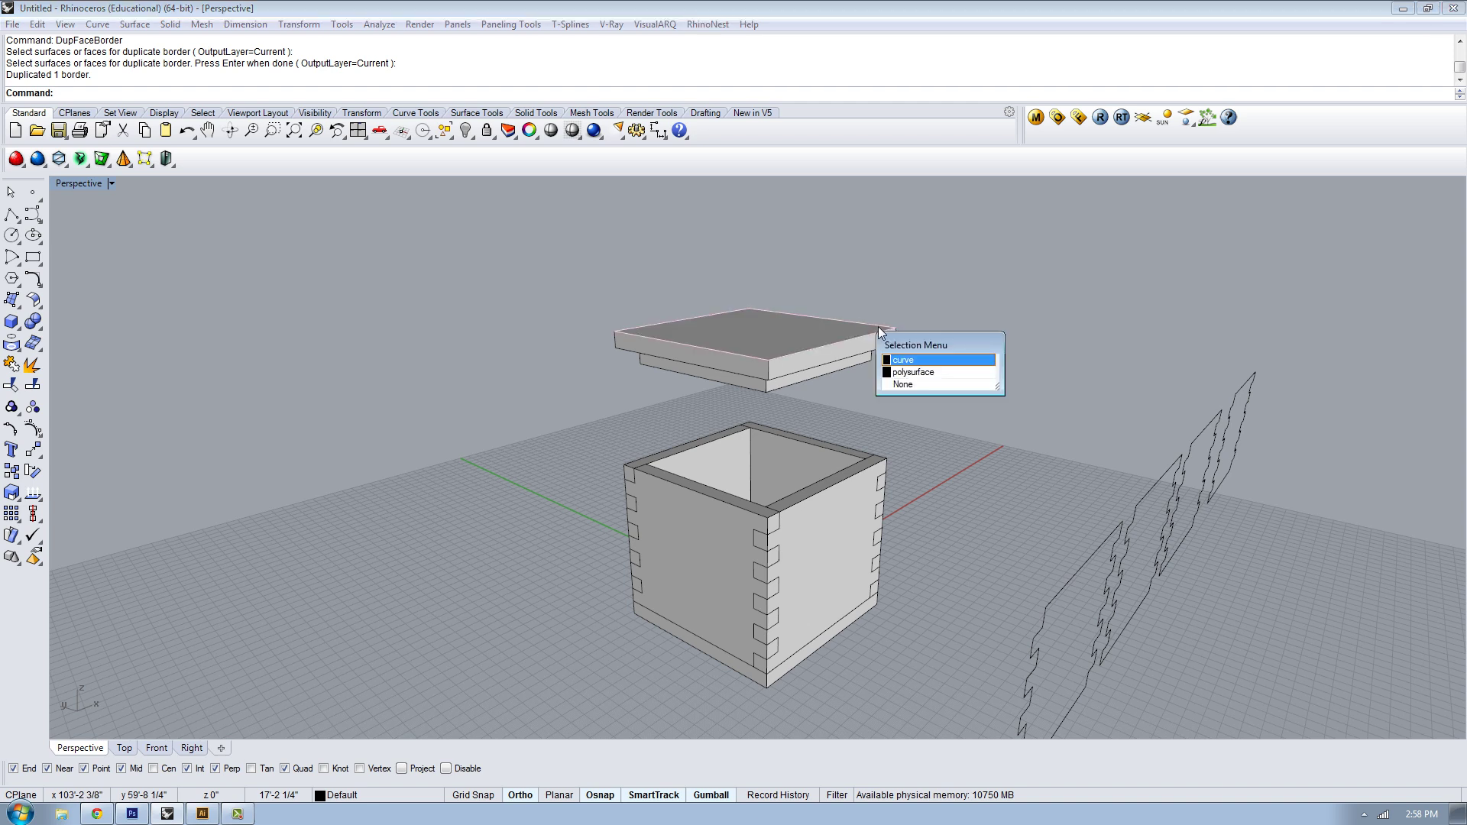
{"action": "left_click", "coordinate": [905, 360]}
{"action": "left_click", "coordinate": [865, 364]}
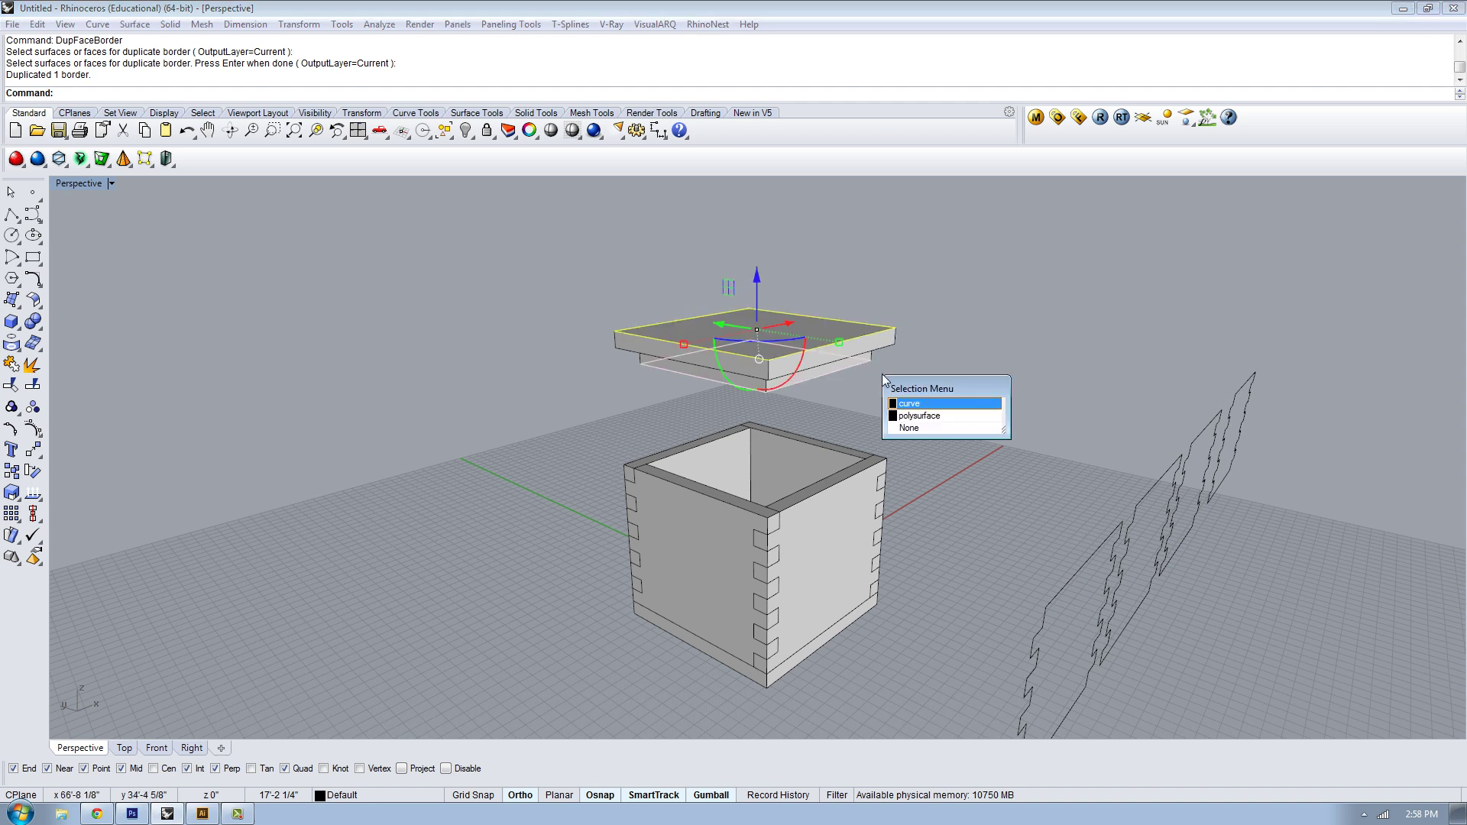
{"action": "key", "text": "Escape"}
{"action": "left_click_drag", "start_coordinate": [787, 338], "coordinate": [1018, 329]}
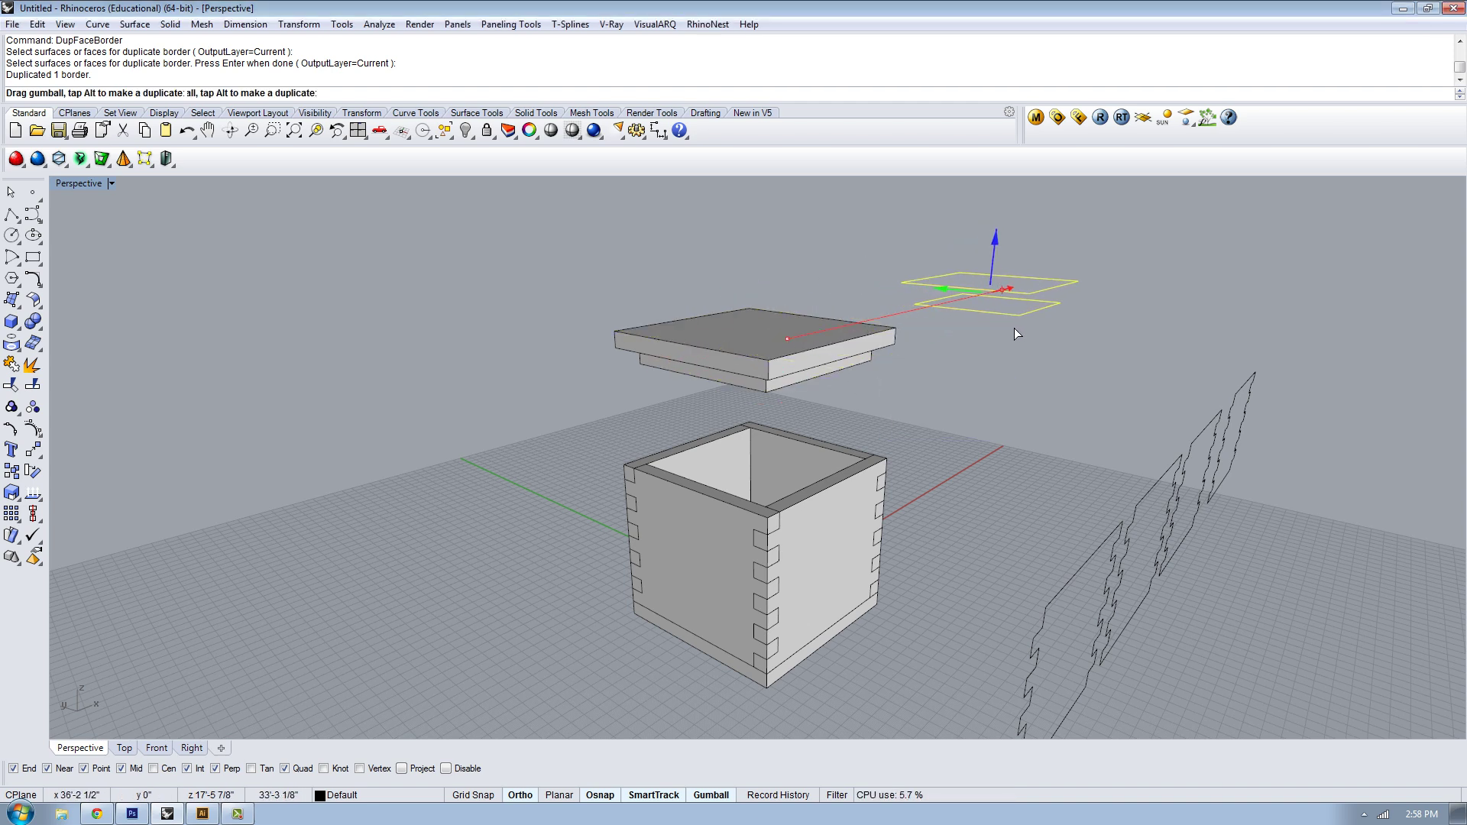
{"action": "right_click_drag", "start_coordinate": [1104, 290], "coordinate": [1011, 405]}
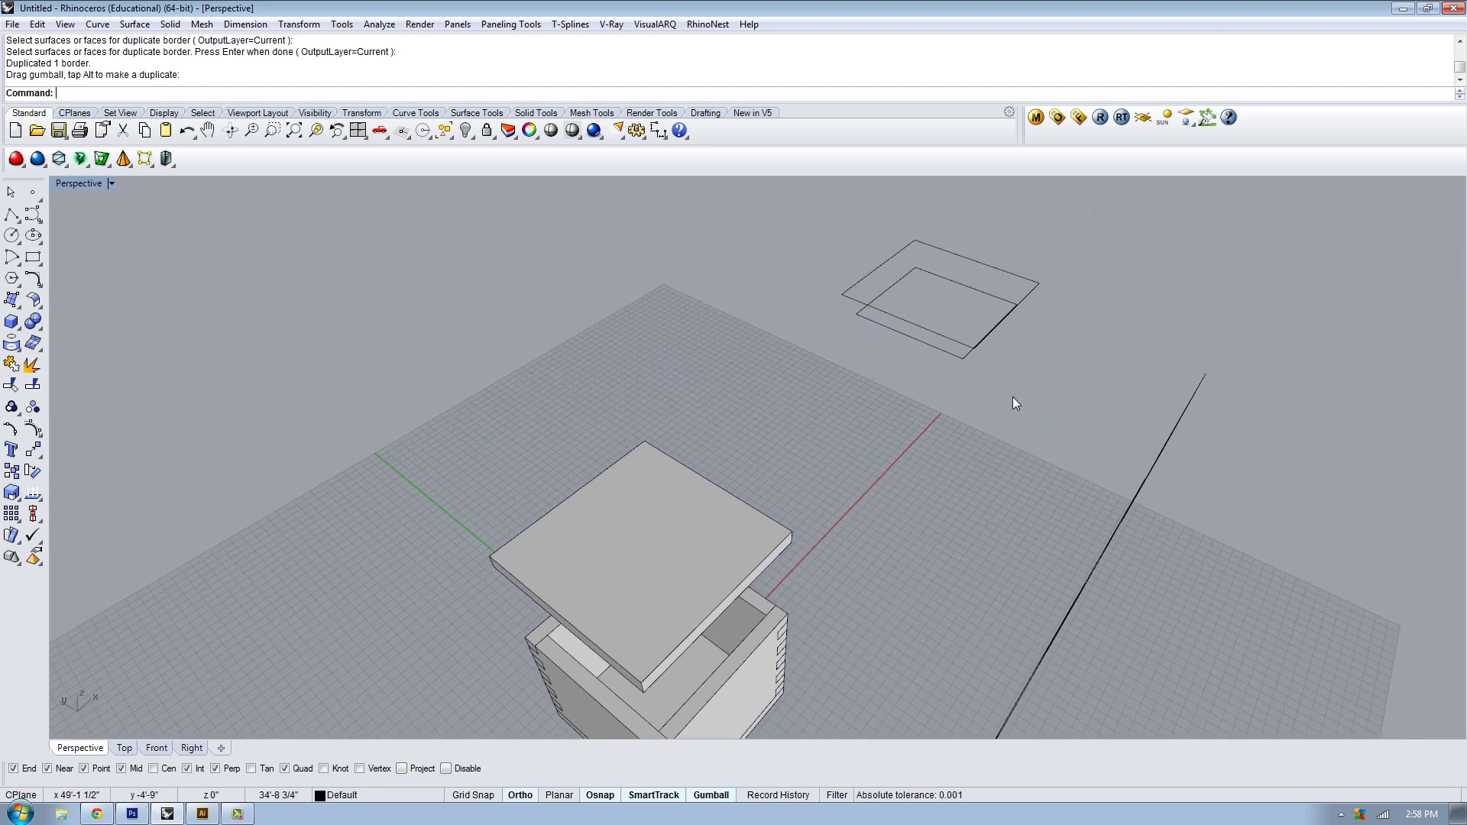
Move one lid border so it sits beside the other square
{"action": "left_click", "coordinate": [1038, 286]}
{"action": "type", "text": "m"}
{"action": "key", "text": "Return"}
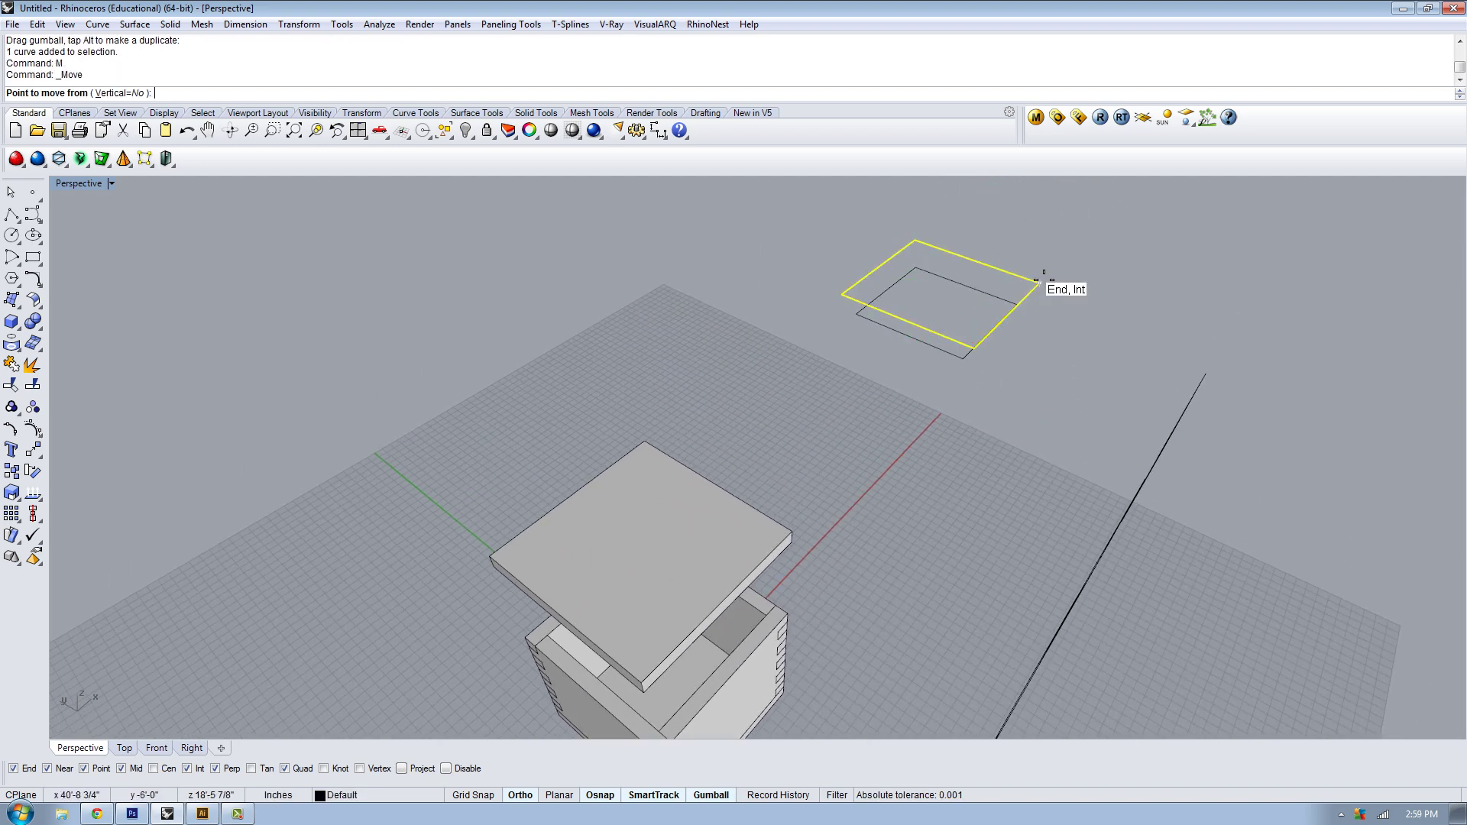
{"action": "left_click", "coordinate": [1039, 283]}
{"action": "left_click", "coordinate": [854, 313]}
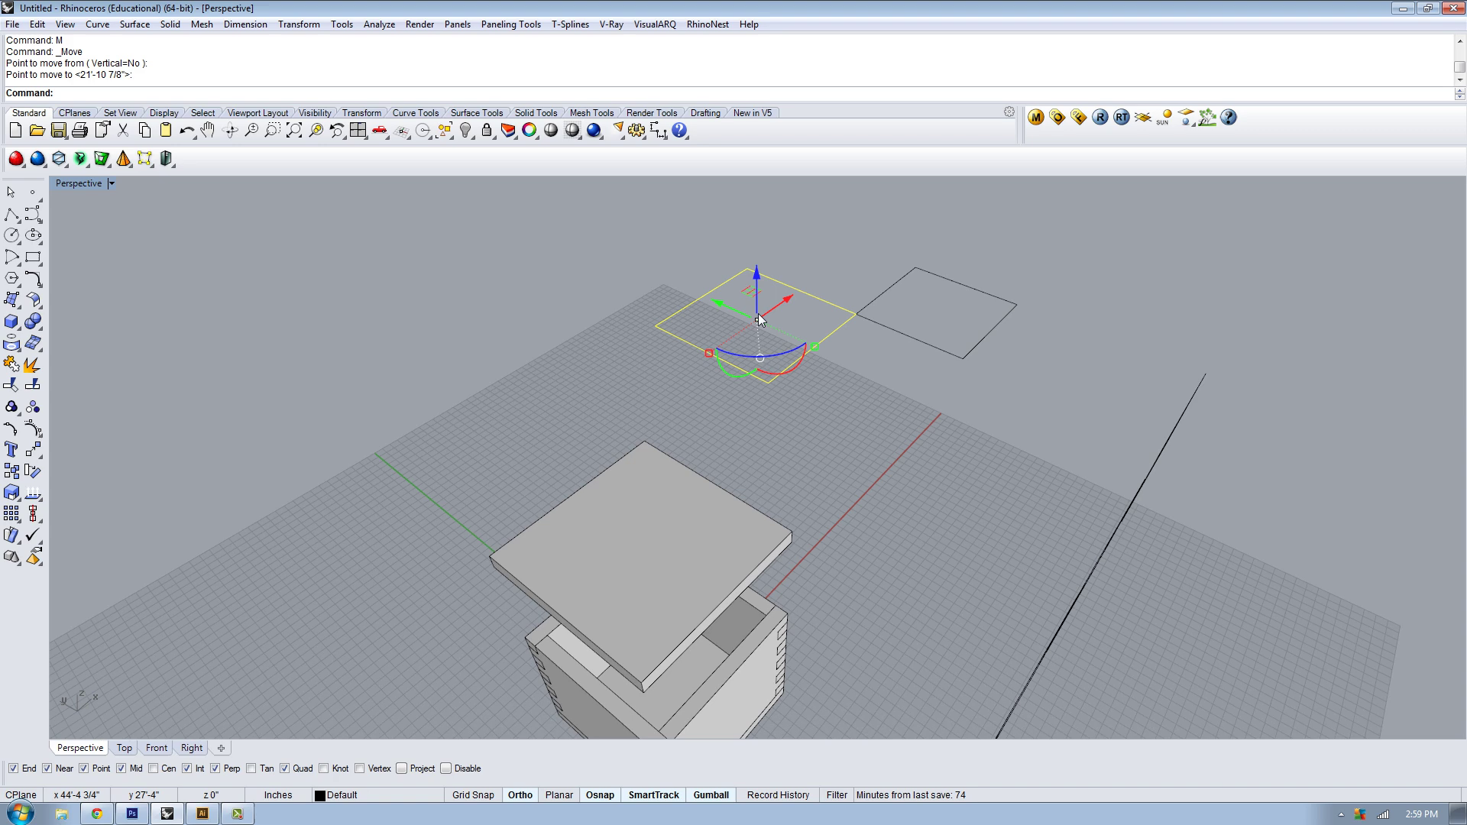
{"action": "left_click_drag", "start_coordinate": [758, 319], "coordinate": [917, 223]}
{"action": "left_click", "coordinate": [931, 465]}
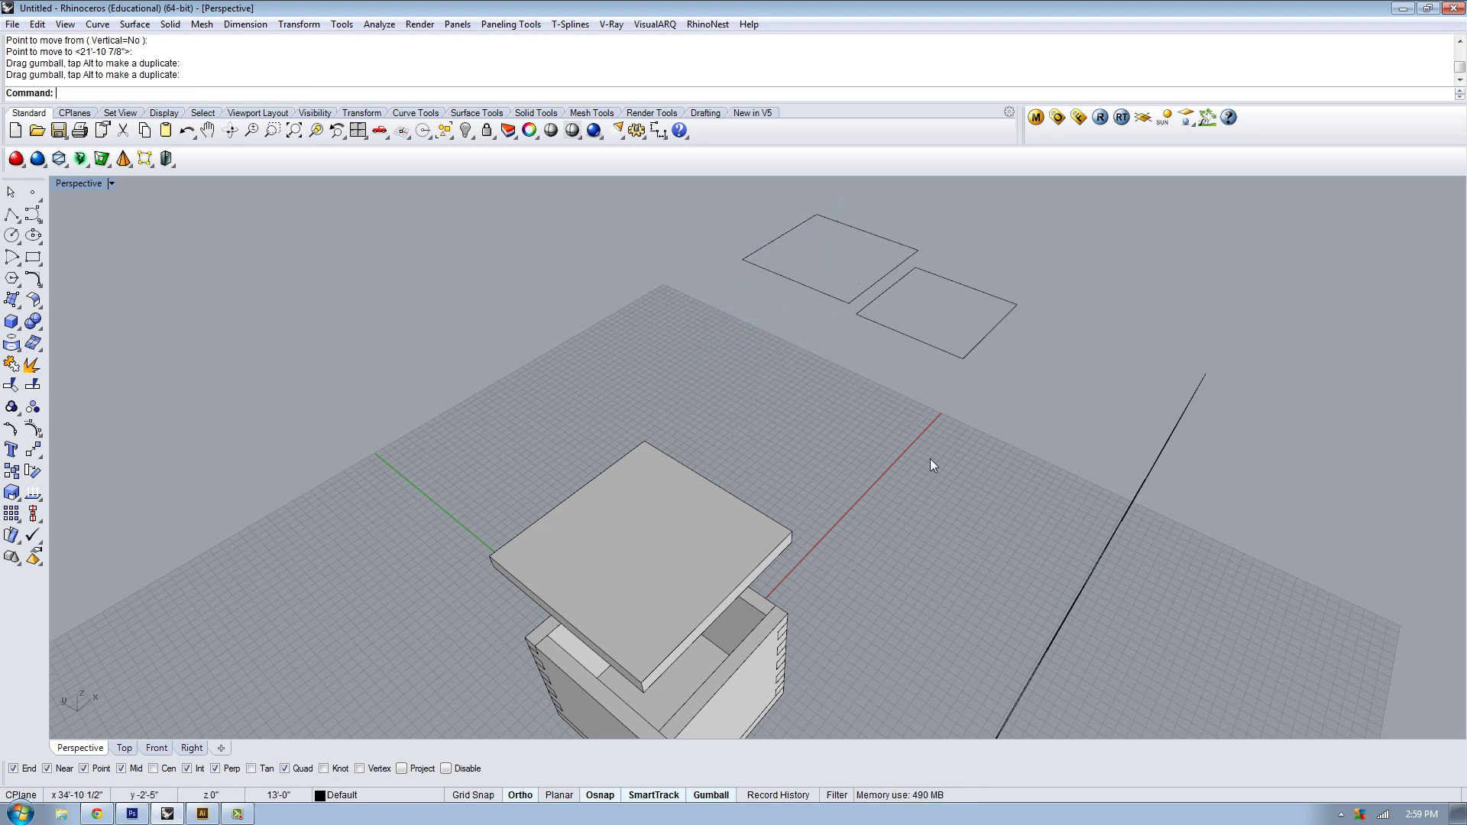
Rotate the four zigzag side outlines flat by -90° and move them next to the squares
{"action": "right_click_drag", "start_coordinate": [929, 458], "coordinate": [1003, 442]}
{"action": "left_click_drag", "start_coordinate": [1003, 441], "coordinate": [952, 359]}
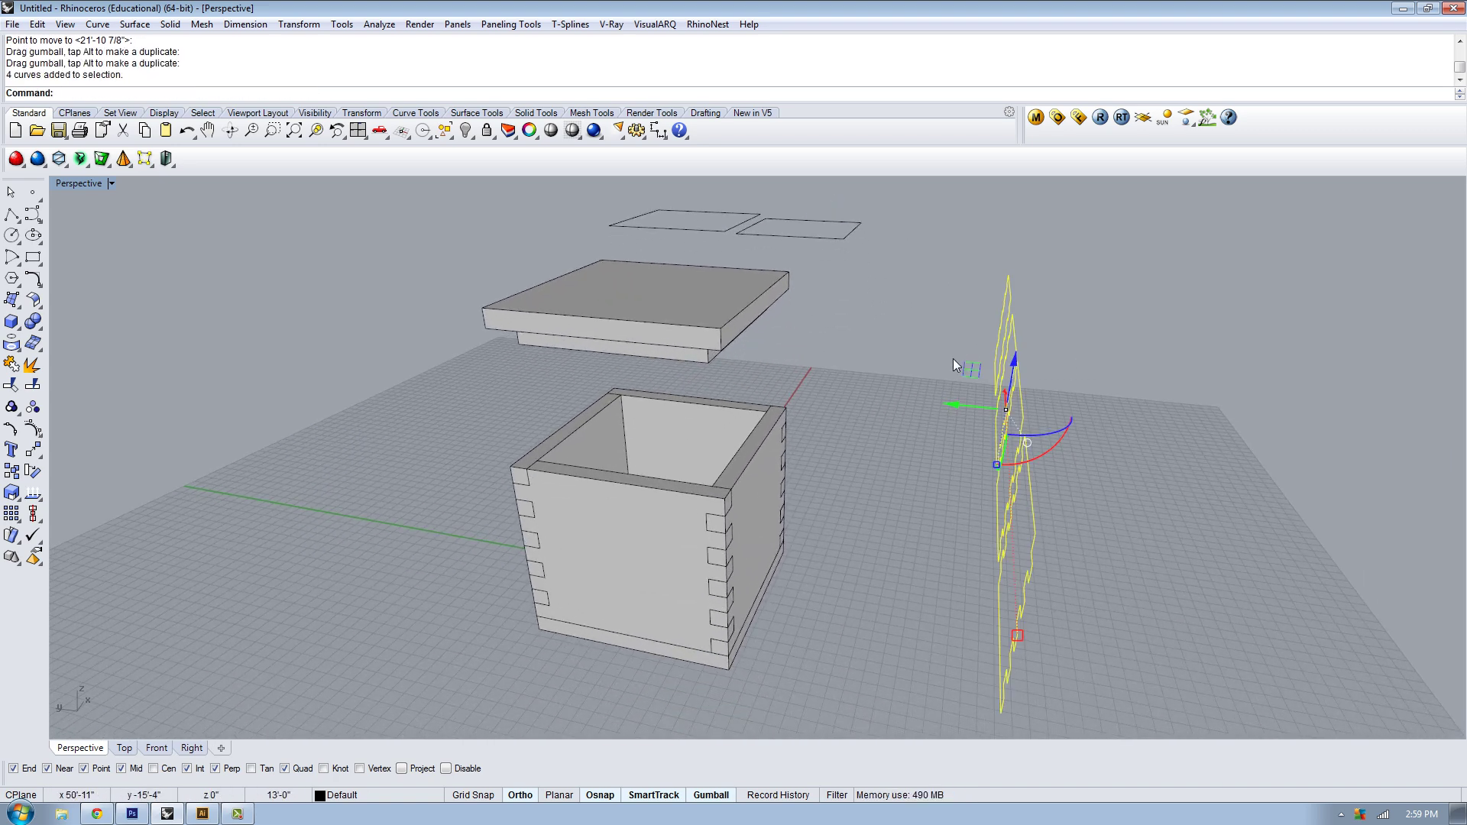
{"action": "right_click_drag", "start_coordinate": [952, 359], "coordinate": [1088, 508]}
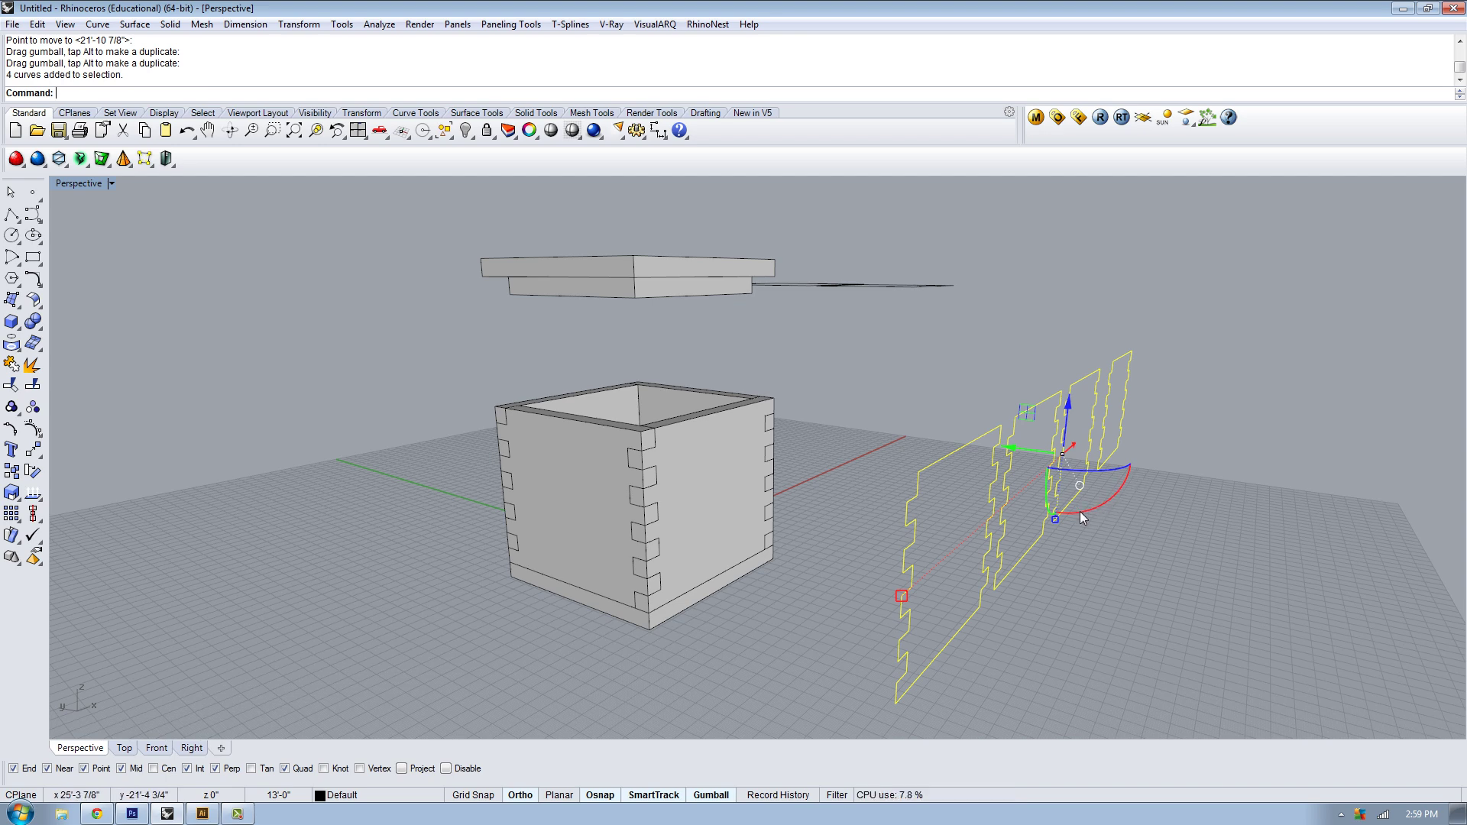
{"action": "left_click_drag", "start_coordinate": [1080, 511], "coordinate": [1185, 444]}
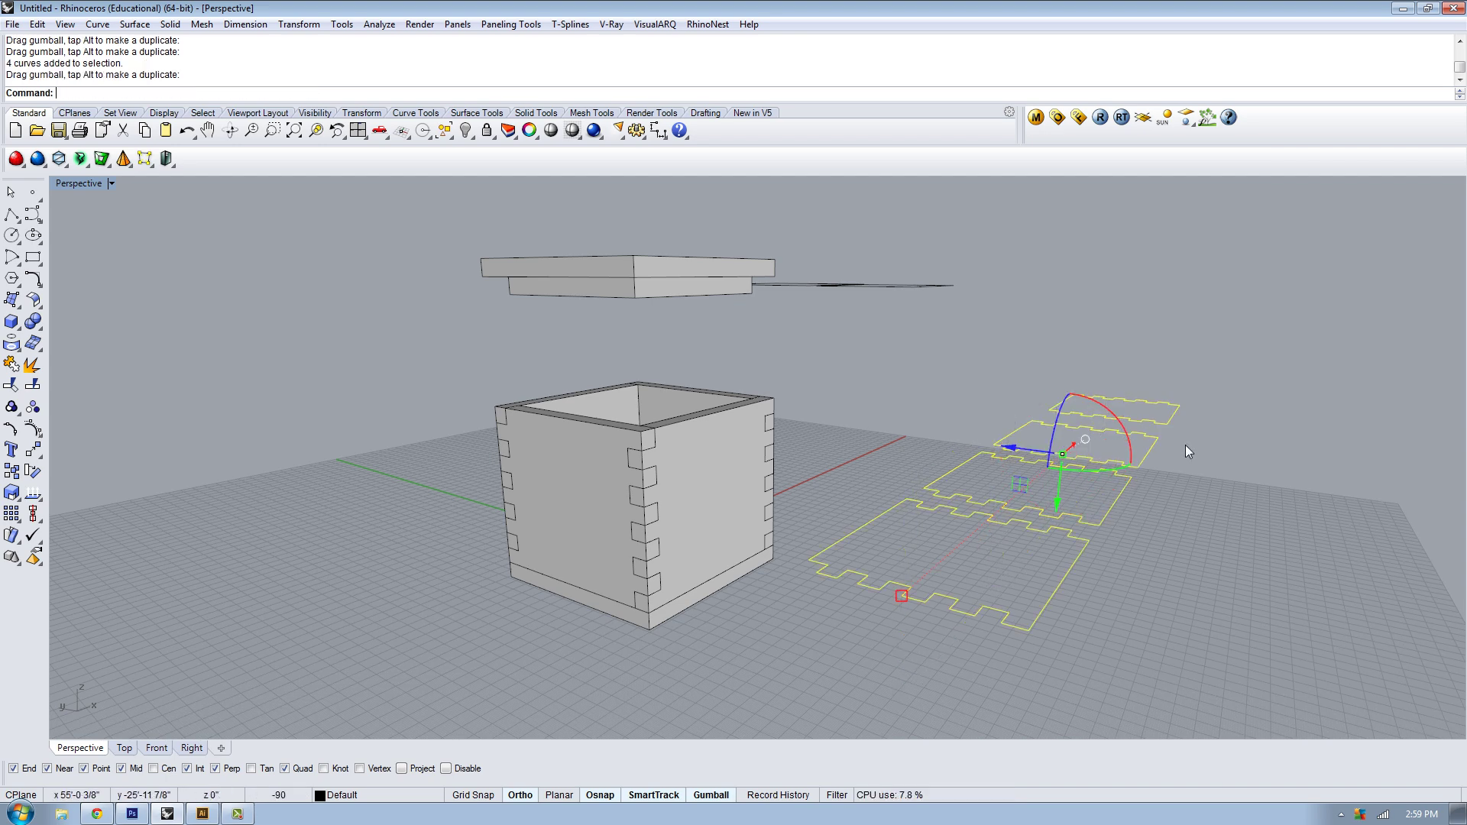
{"action": "right_click_drag", "start_coordinate": [1185, 445], "coordinate": [1060, 457]}
{"action": "type", "text": "m"}
{"action": "key", "text": "Return"}
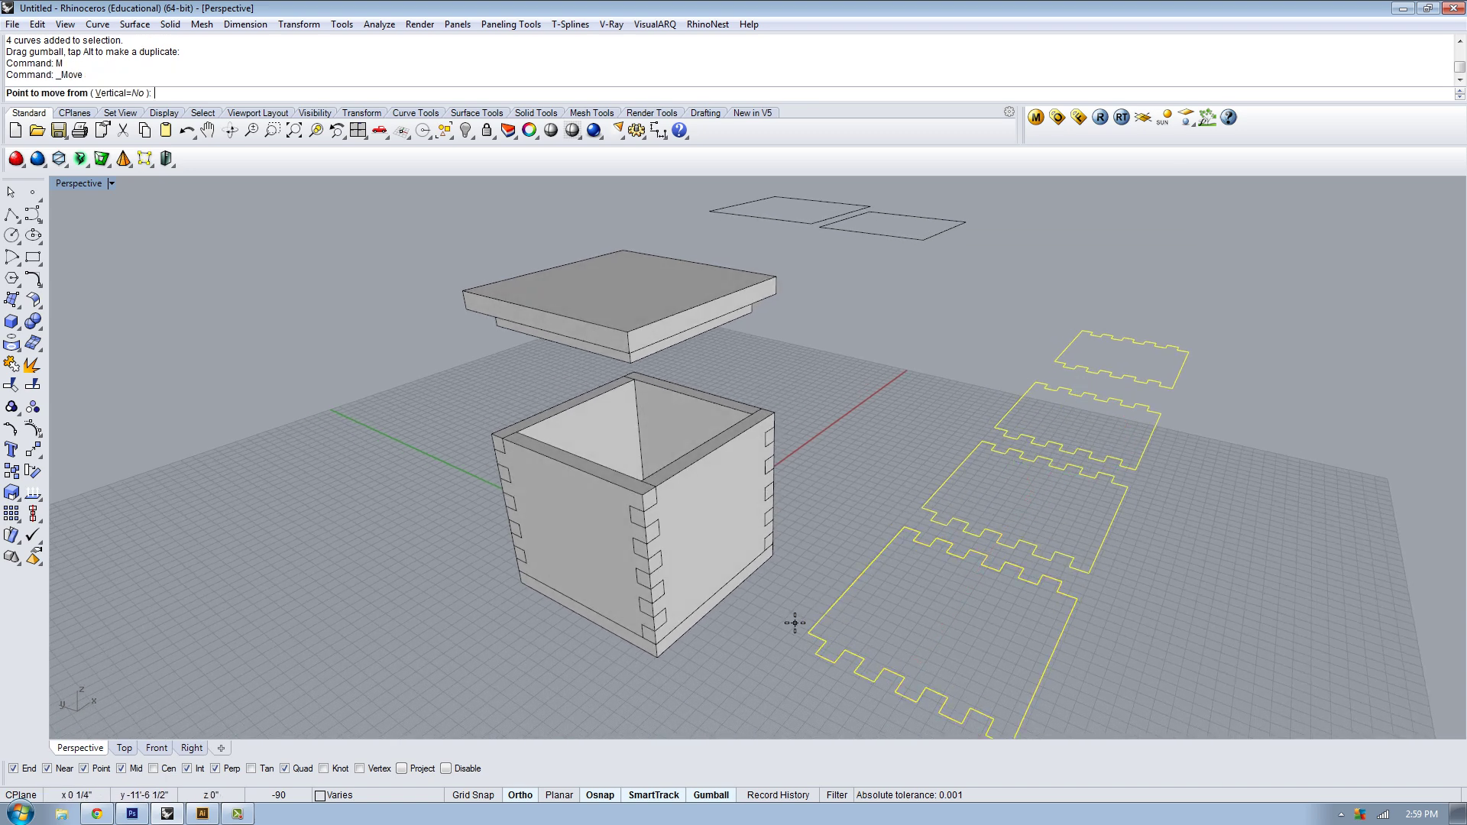
{"action": "left_click", "coordinate": [835, 593]}
{"action": "left_click", "coordinate": [928, 251]}
{"action": "right_click_drag", "start_coordinate": [928, 245], "coordinate": [917, 475]}
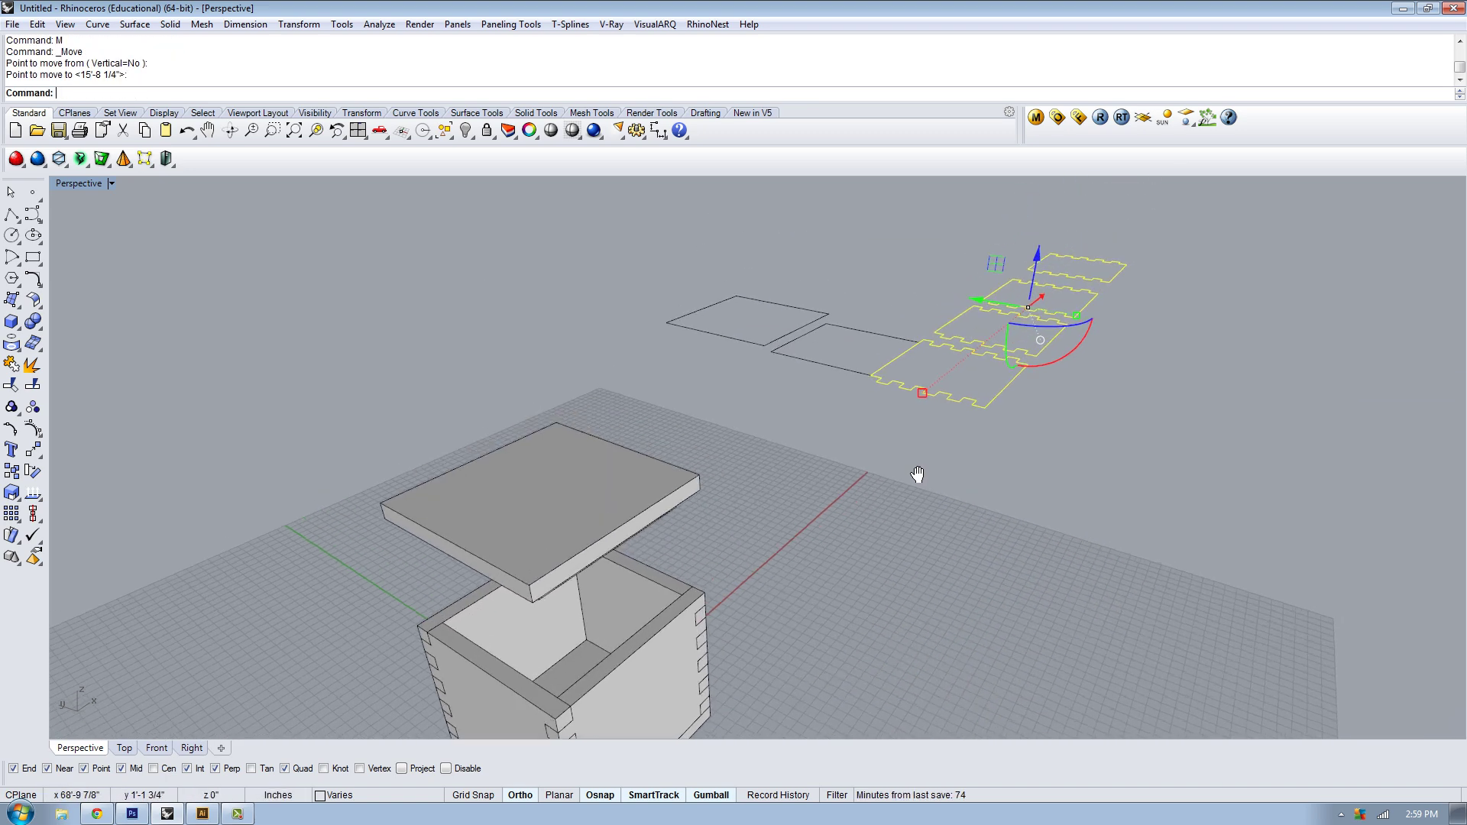
Alt-copy the two square lid outlines toward the upper right, making four
{"action": "left_click_drag", "start_coordinate": [980, 302], "coordinate": [998, 304]}
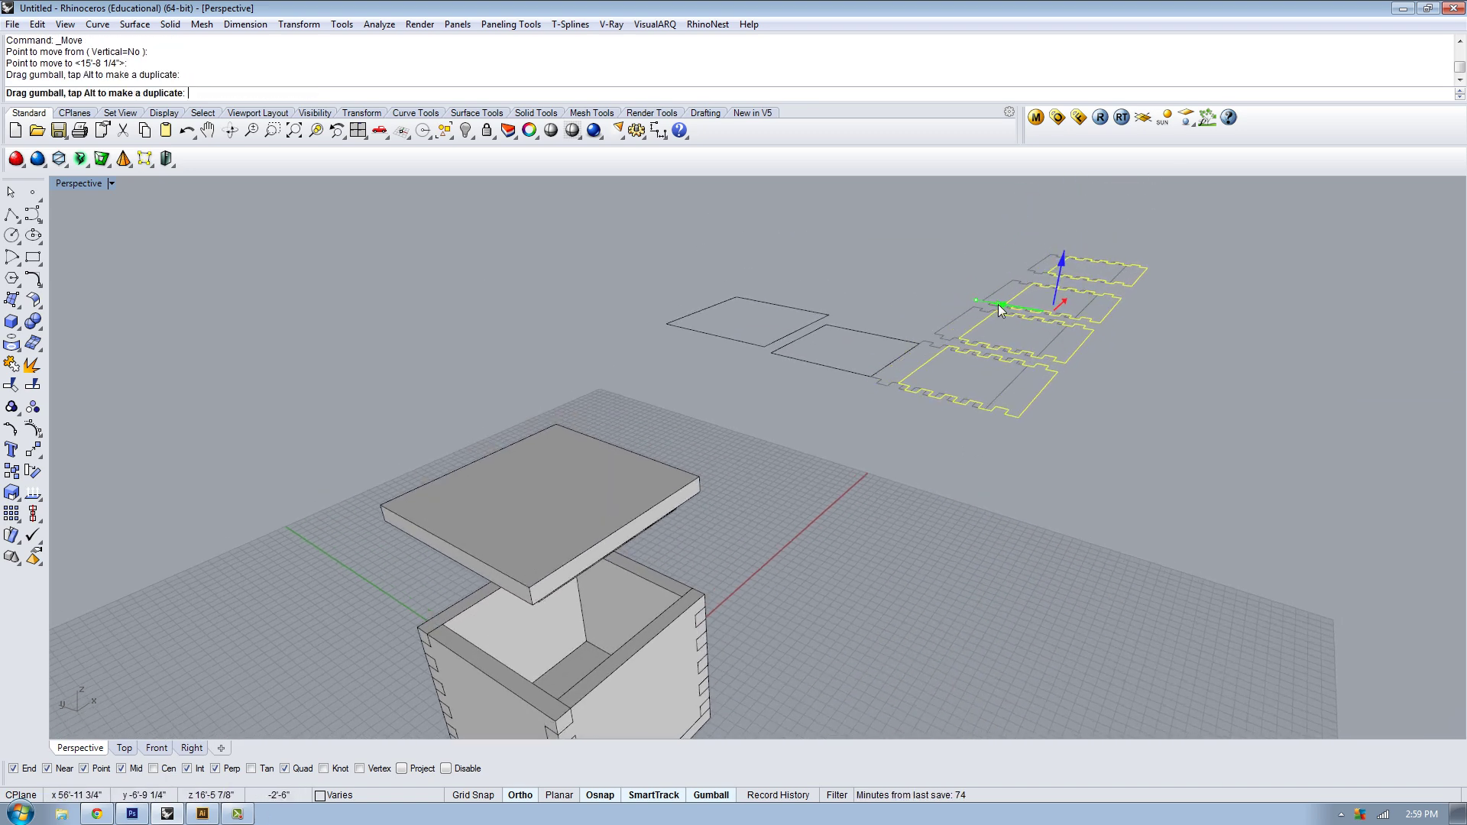
{"action": "left_click", "coordinate": [839, 371], "text": "shift"}
{"action": "left_click", "coordinate": [768, 345], "text": "shift"}
{"action": "left_click", "coordinate": [851, 449]}
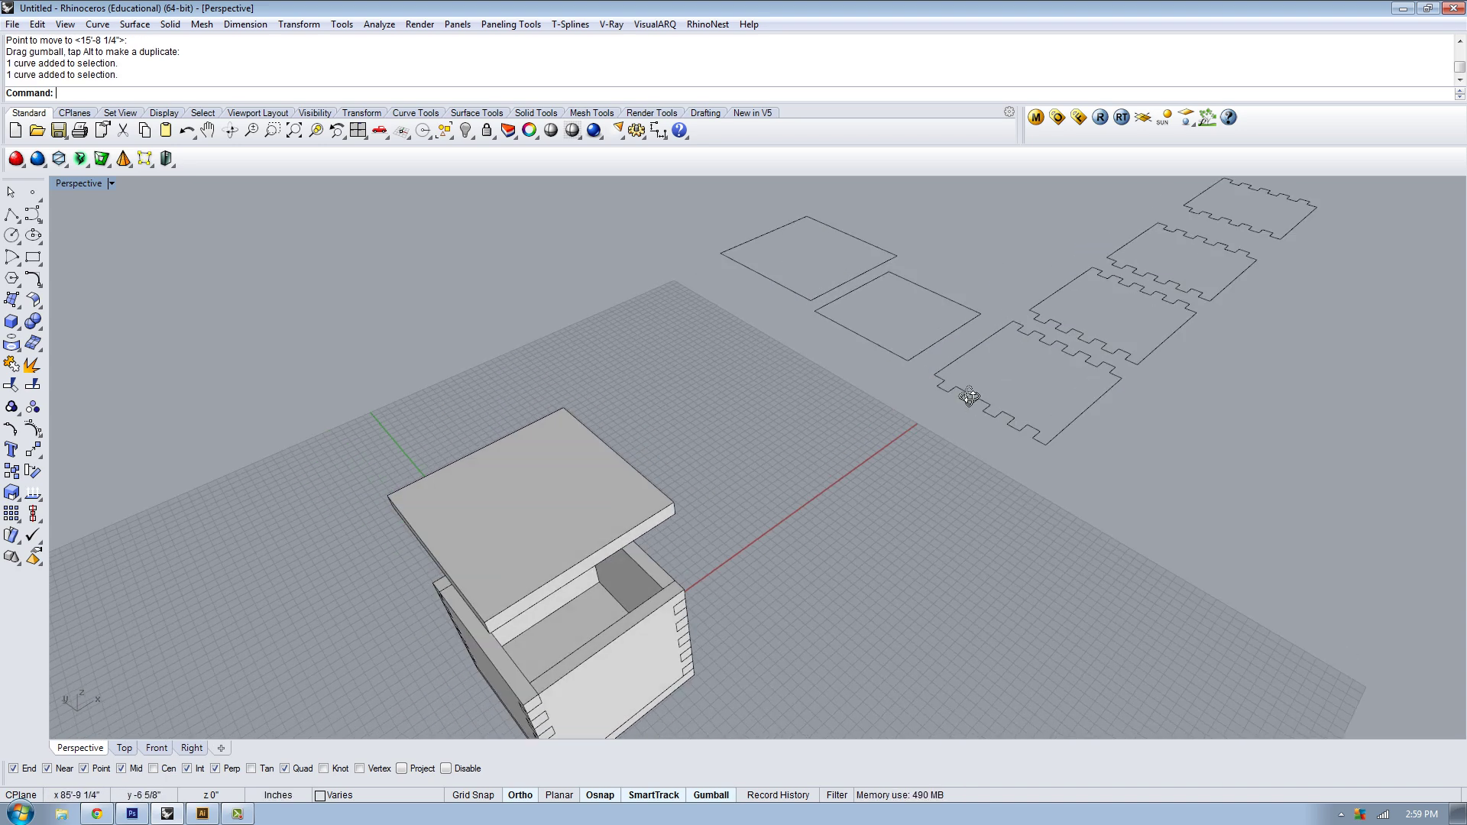
{"action": "scroll", "coordinate": [812, 416], "scroll_direction": "up", "scroll_amount": 3}
{"action": "left_click", "coordinate": [791, 393]}
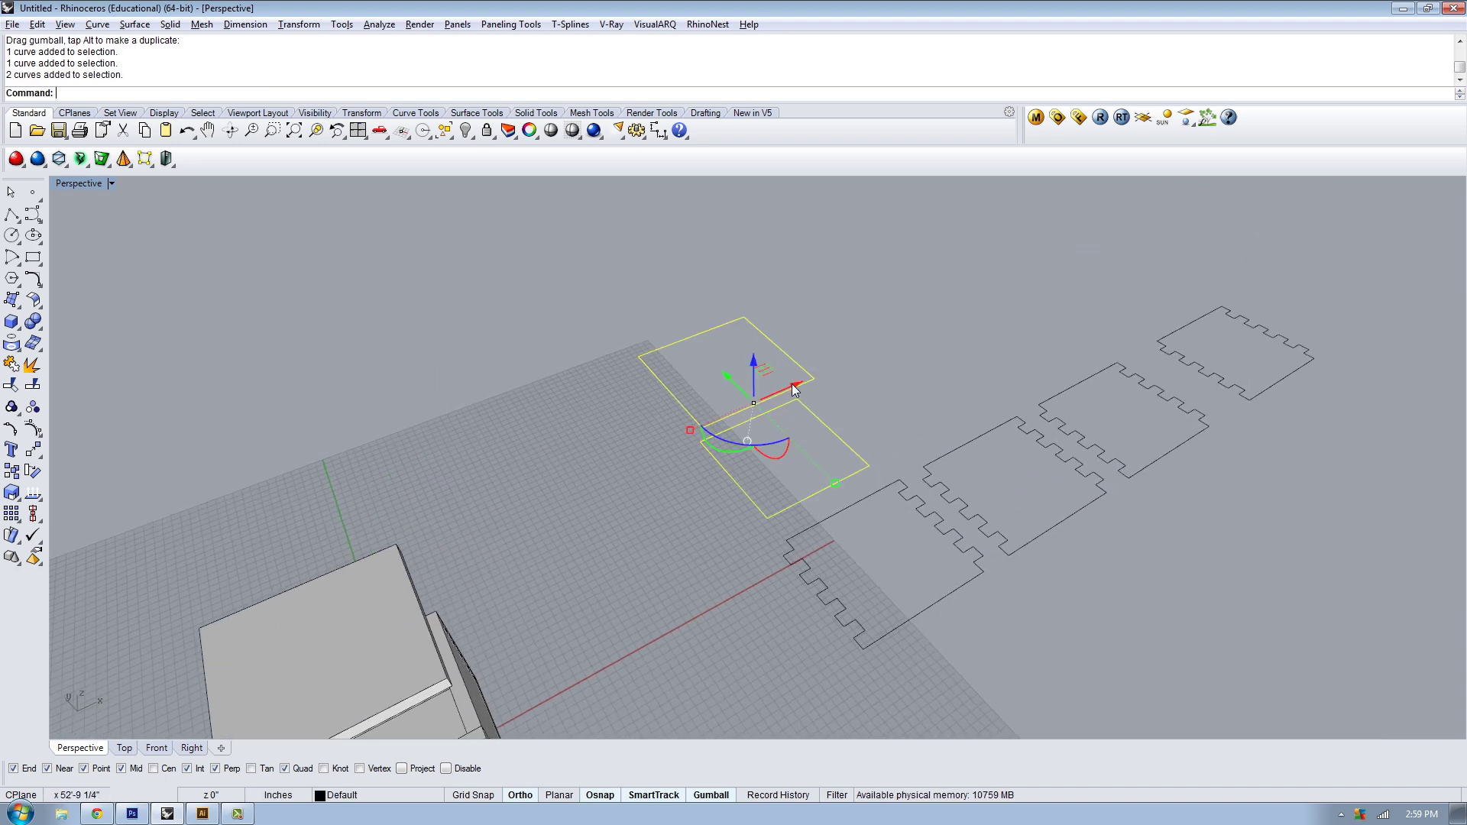
{"action": "left_click_drag", "start_coordinate": [792, 393], "coordinate": [914, 334]}
{"action": "key", "text": "alt"}
{"action": "left_click", "coordinate": [662, 504]}
Hide the solid box with Ctrl+H and window-select all eight panel outlines
{"action": "scroll", "coordinate": [901, 328], "scroll_direction": "down", "scroll_amount": 3}
{"action": "right_click_drag", "start_coordinate": [900, 328], "coordinate": [769, 503]}
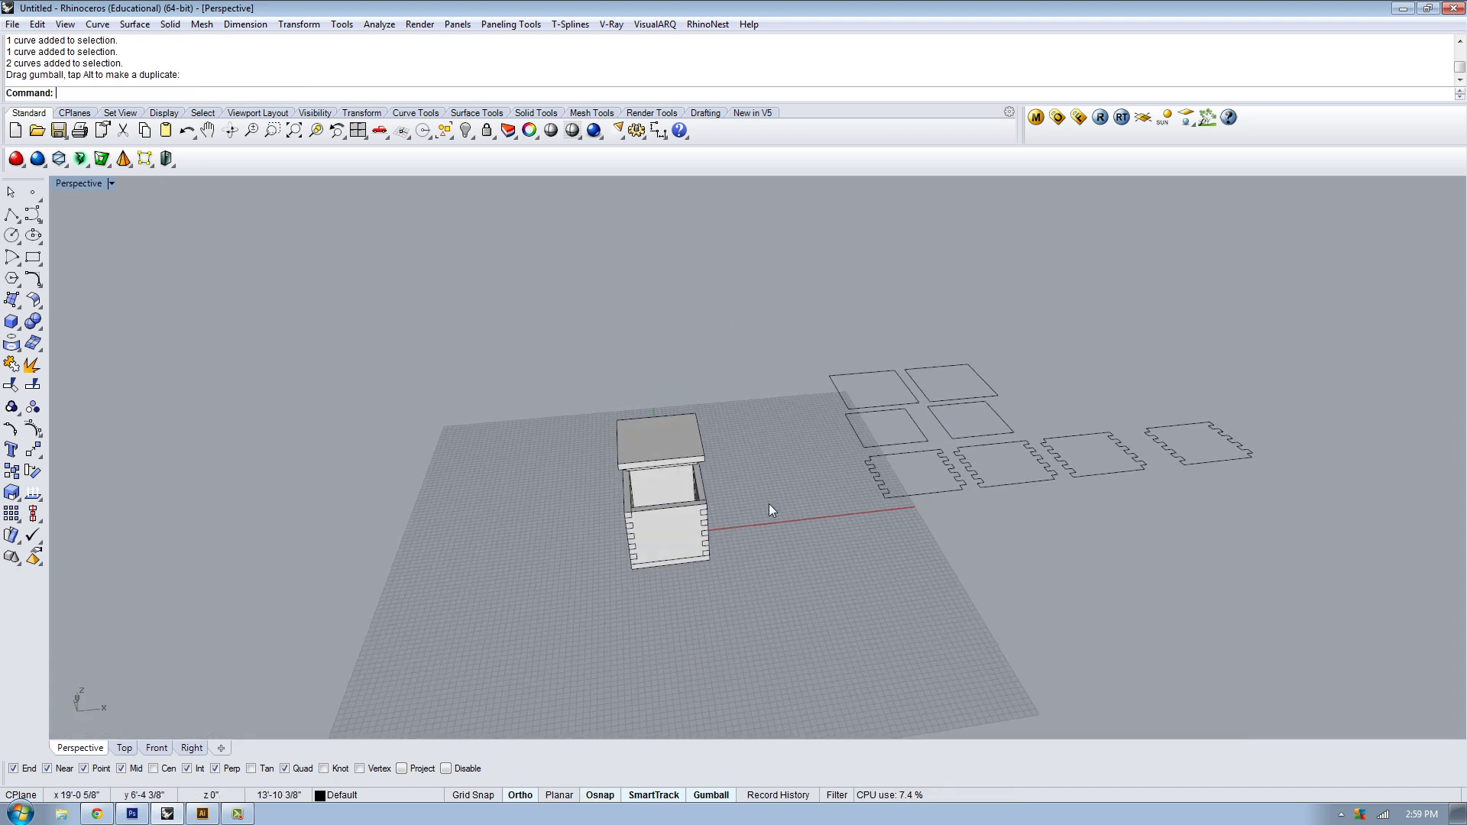
{"action": "left_click_drag", "start_coordinate": [572, 612], "coordinate": [711, 365]}
{"action": "key", "text": "ctrl+h"}
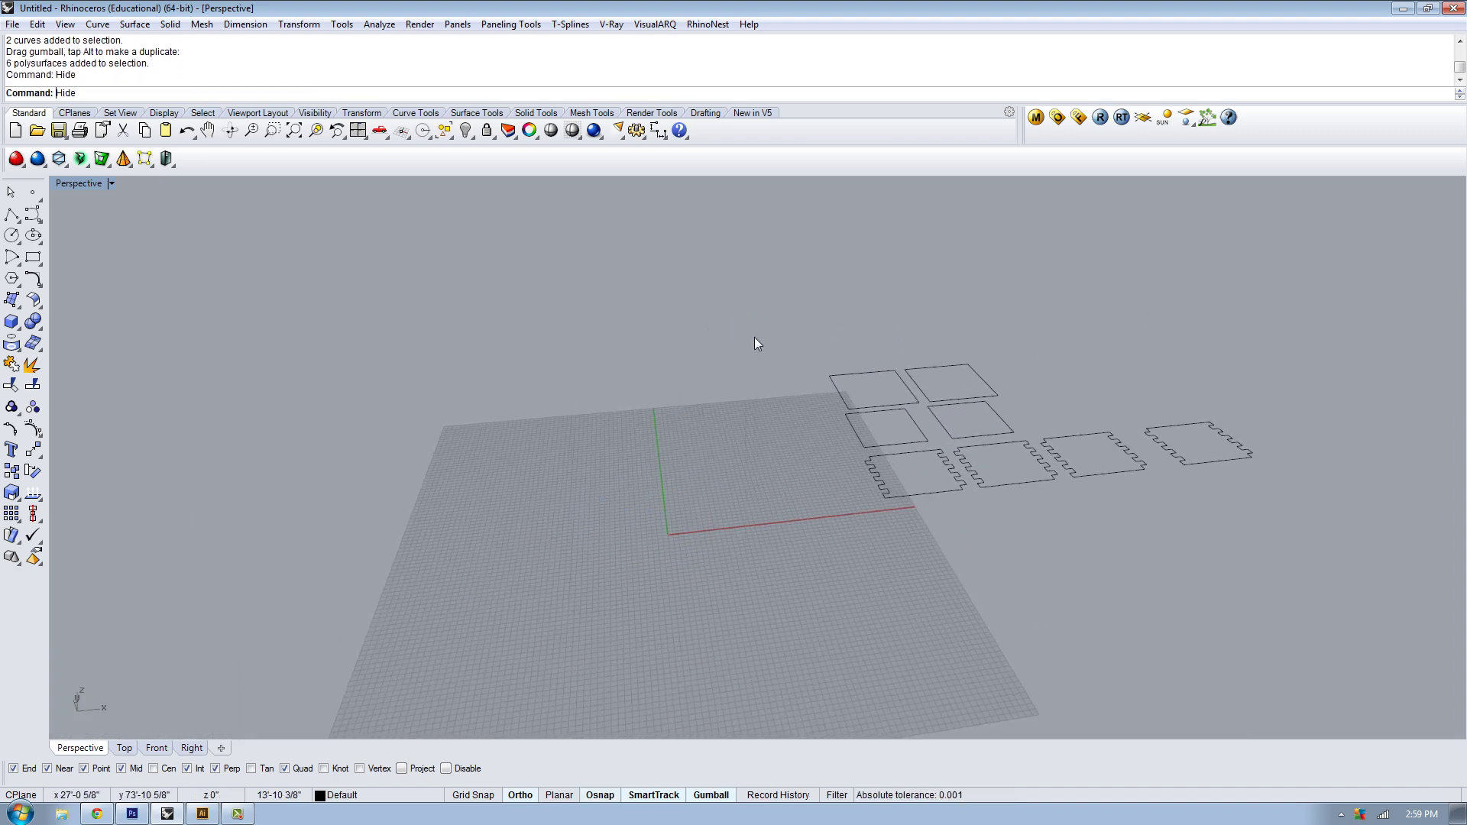
{"action": "right_click_drag", "start_coordinate": [812, 497], "coordinate": [635, 560]}
{"action": "left_click_drag", "start_coordinate": [632, 640], "coordinate": [1268, 287]}
{"action": "right_click_drag", "start_coordinate": [1069, 428], "coordinate": [968, 451]}
Move the eight outlines from their corner point to 0,0
{"action": "type", "text": "m"}
{"action": "key", "text": "Return"}
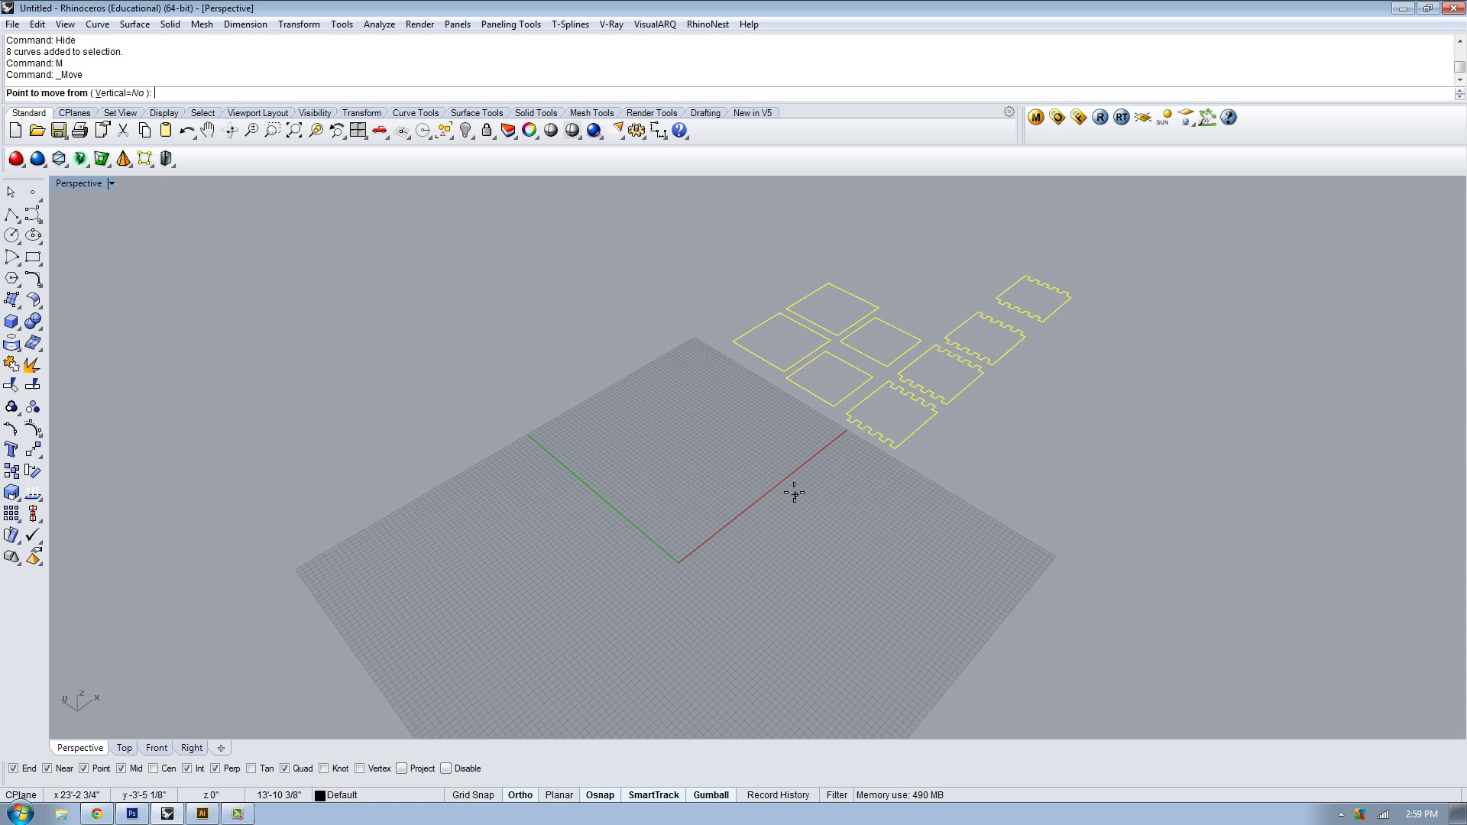
{"action": "left_click", "coordinate": [732, 341]}
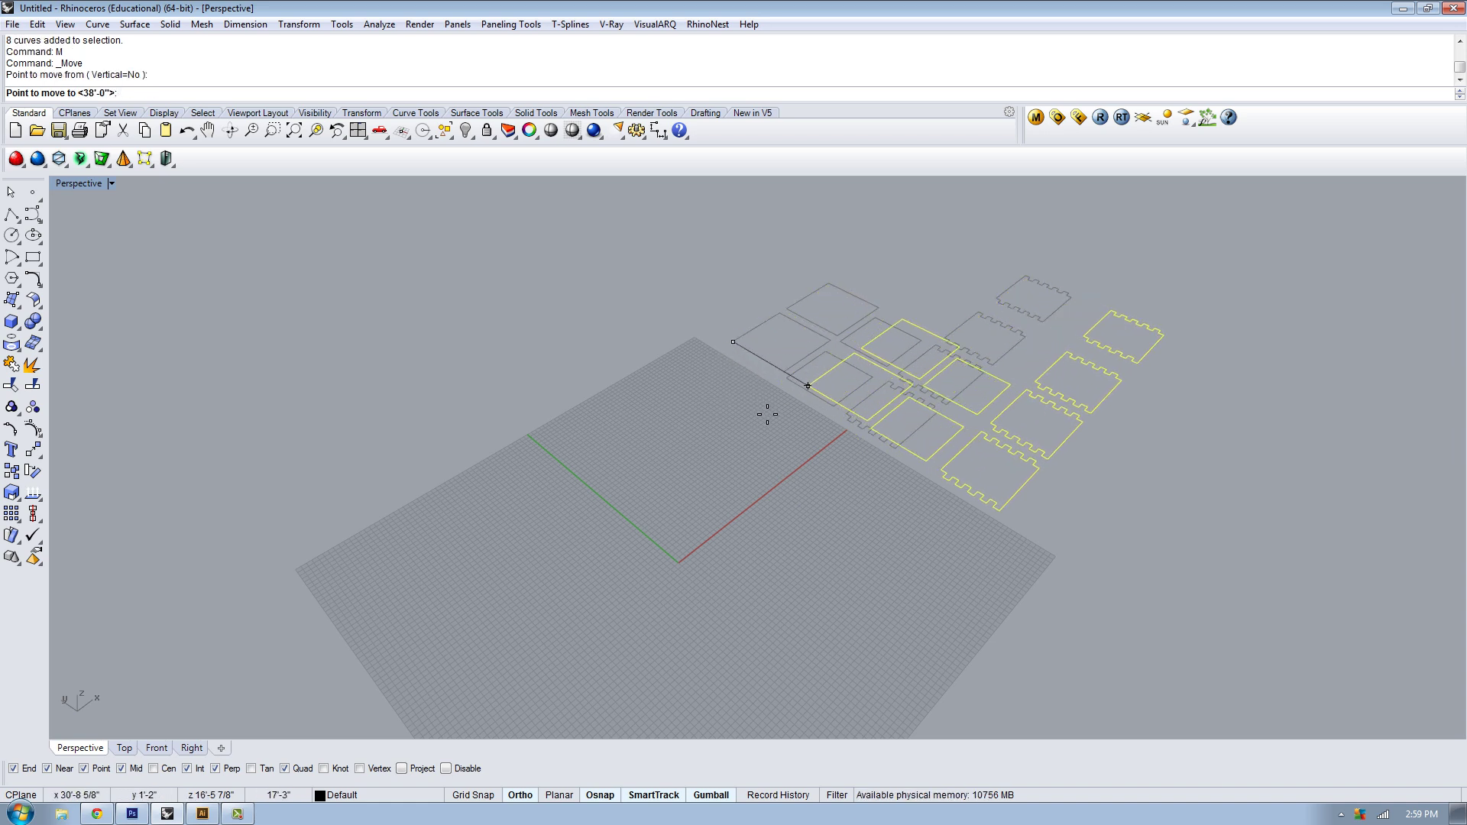
{"action": "type", "text": "0,0"}
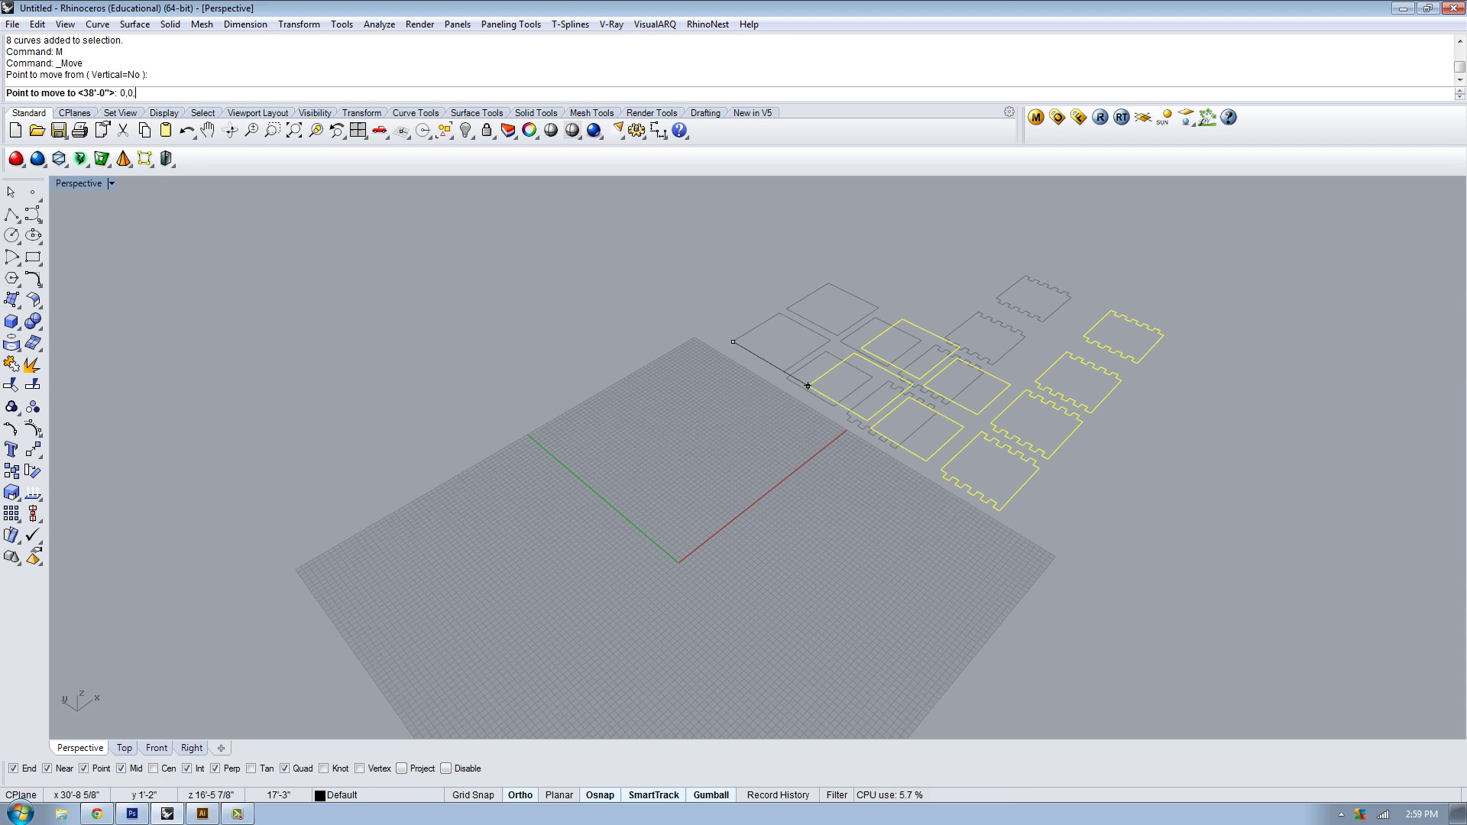
{"action": "key", "text": "Return"}
{"action": "key", "text": "Escape"}
{"action": "right_click_drag", "start_coordinate": [767, 415], "coordinate": [936, 579]}
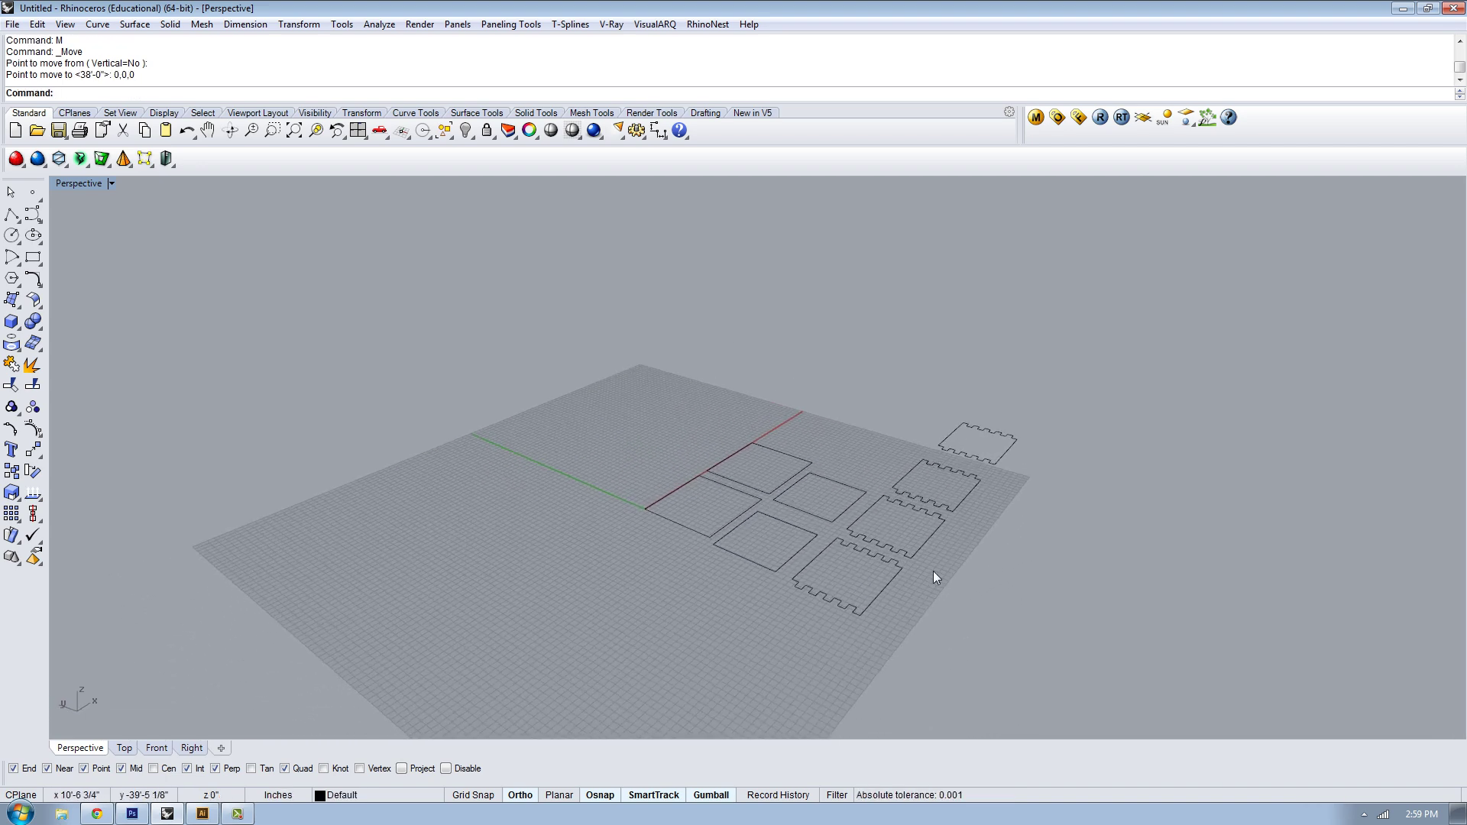
{"action": "right_click_drag", "start_coordinate": [882, 537], "coordinate": [892, 589]}
{"action": "scroll", "coordinate": [894, 596], "scroll_direction": "up", "scroll_amount": 3}
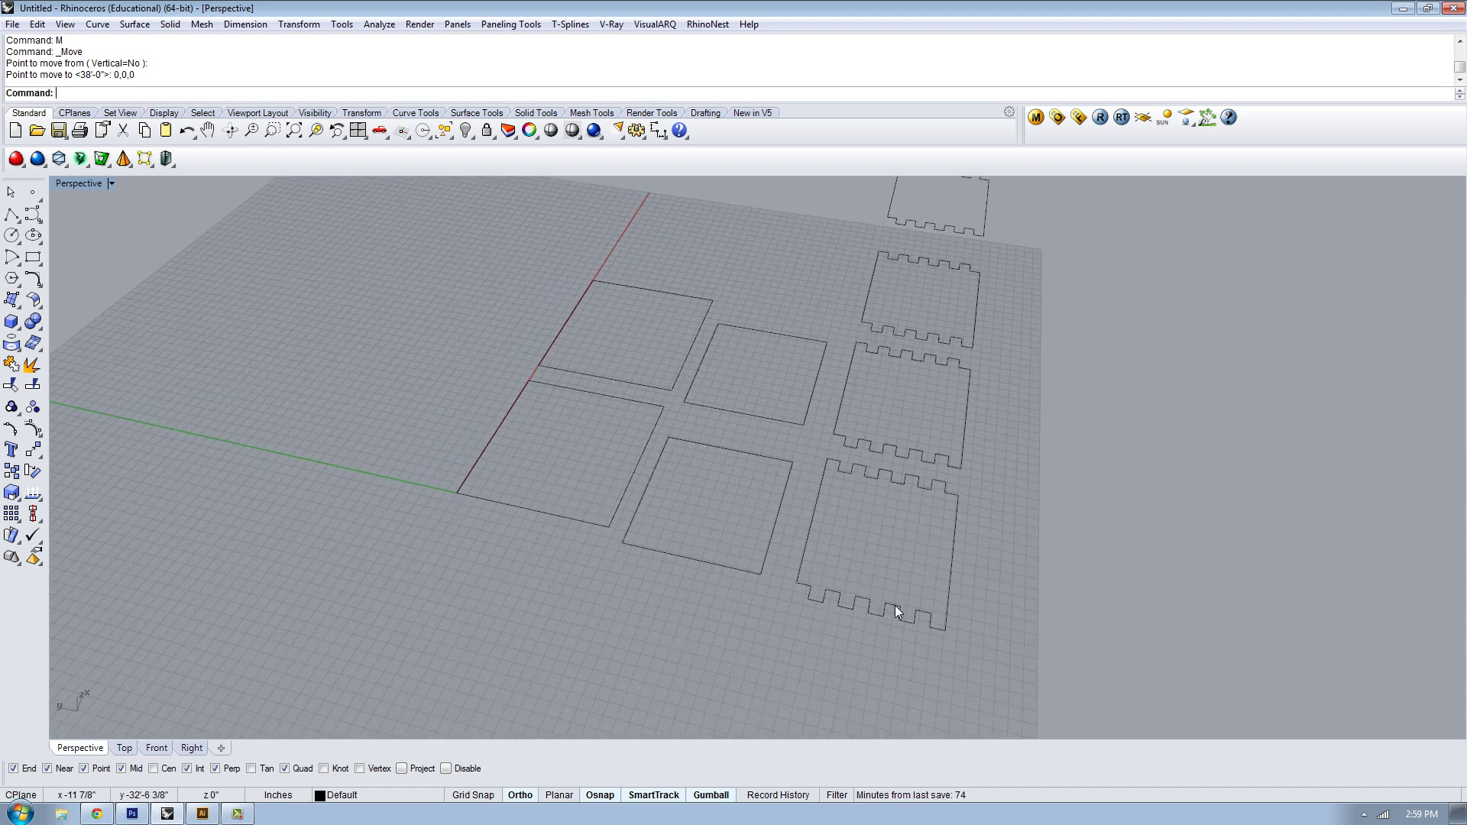
{"action": "scroll", "coordinate": [836, 571], "scroll_direction": "down", "scroll_amount": 2}
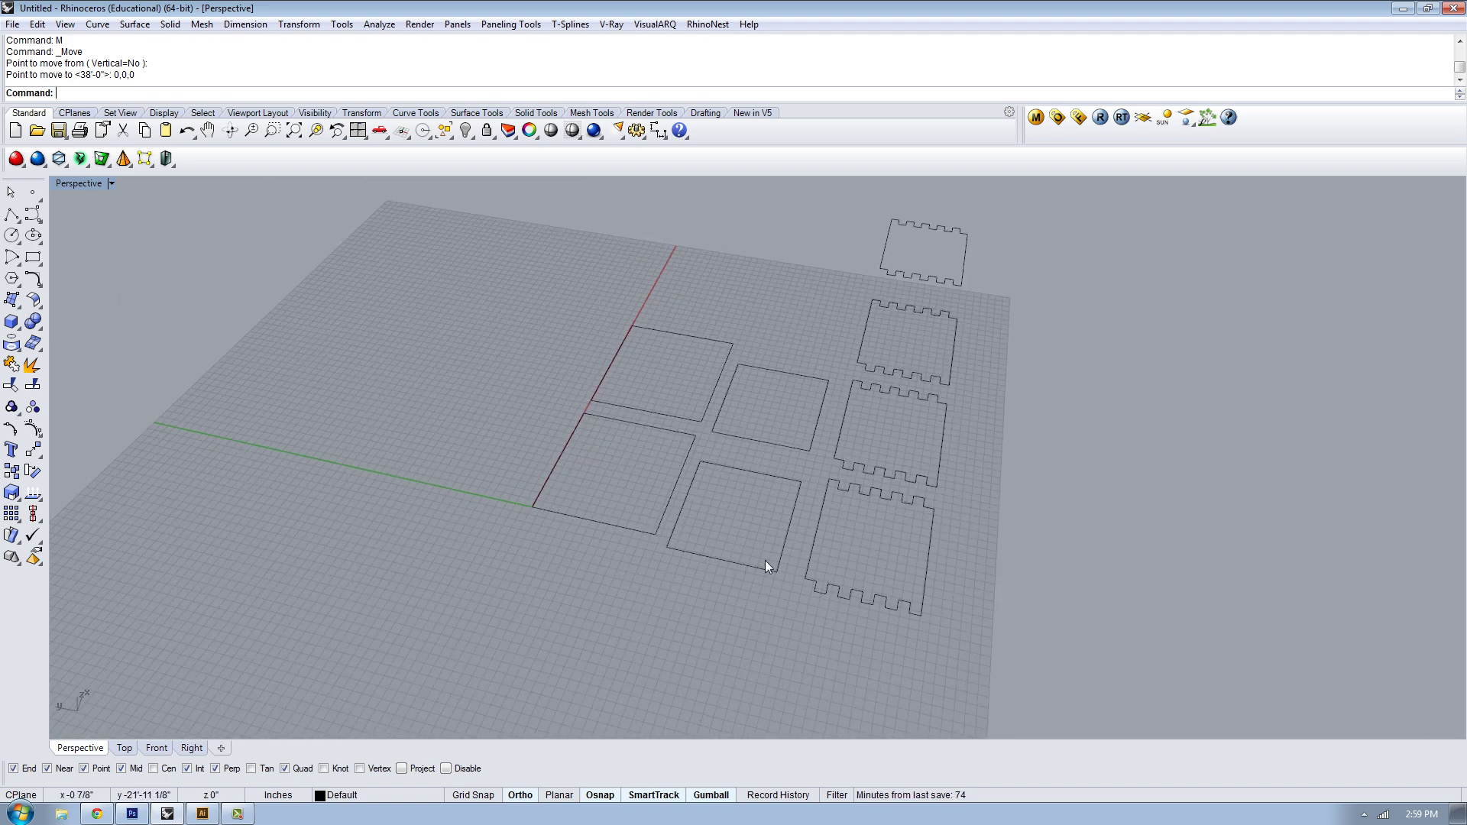
{"action": "right_click_drag", "start_coordinate": [766, 563], "coordinate": [819, 509]}
Draw a 24" by 18" sheet rectangle with REC
{"action": "type", "text": "REC"}
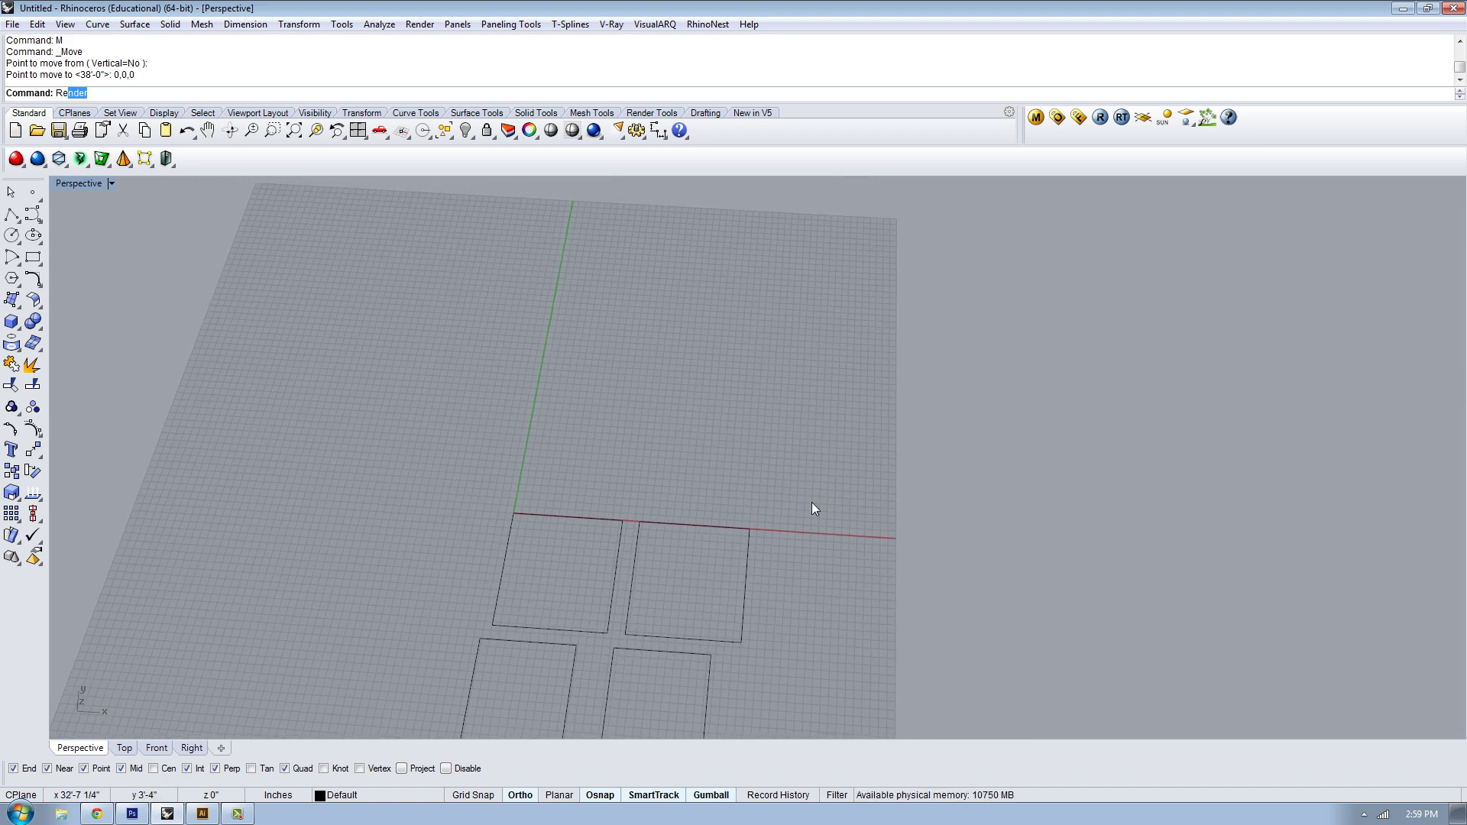
{"action": "key", "text": "Return"}
{"action": "left_click", "coordinate": [664, 425]}
{"action": "type", "text": "2"}
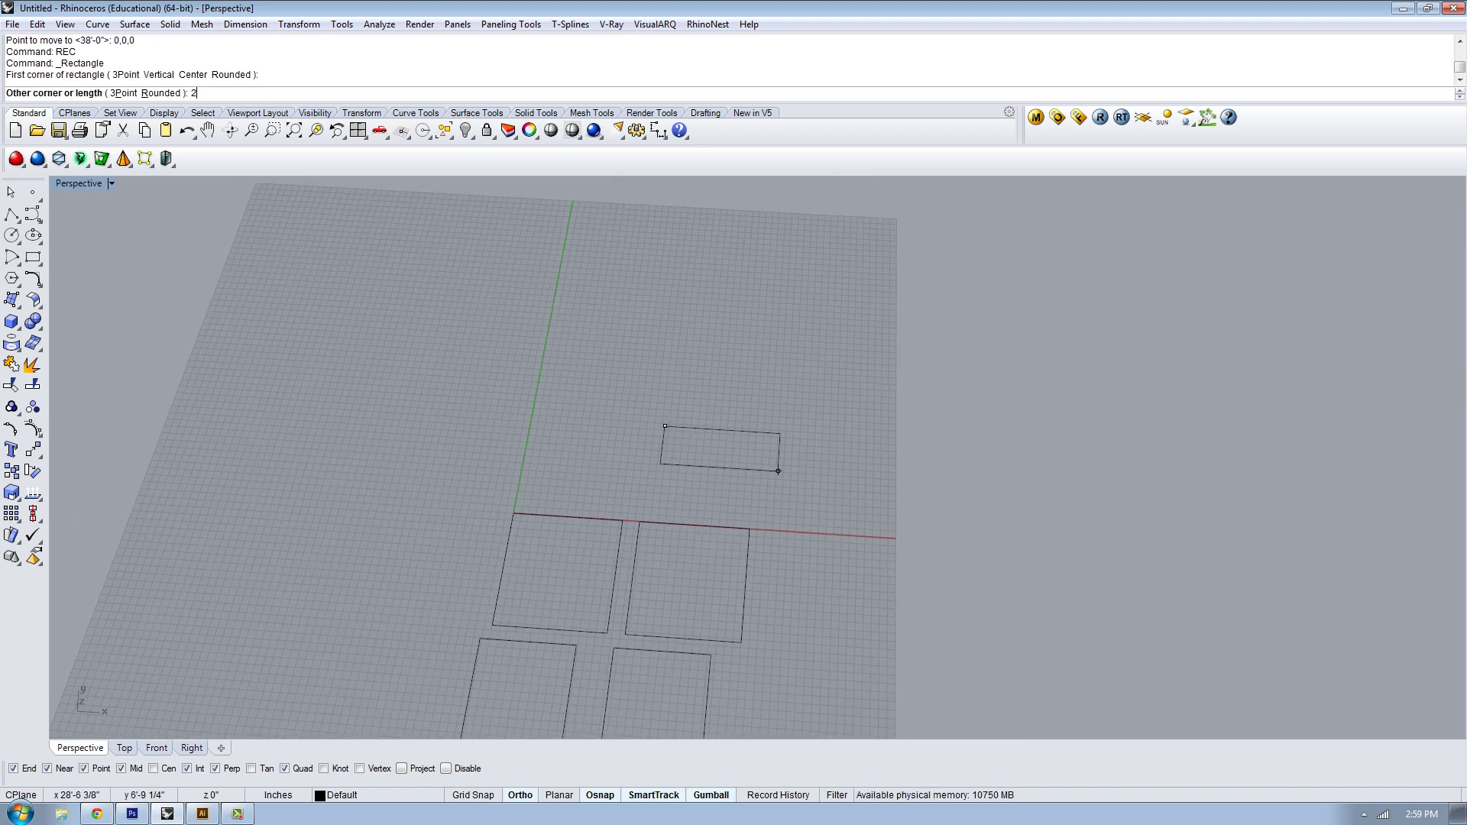
{"action": "type", "text": "4\""}
{"action": "key", "text": "Return"}
{"action": "type", "text": "18\""}
{"action": "key", "text": "Return"}
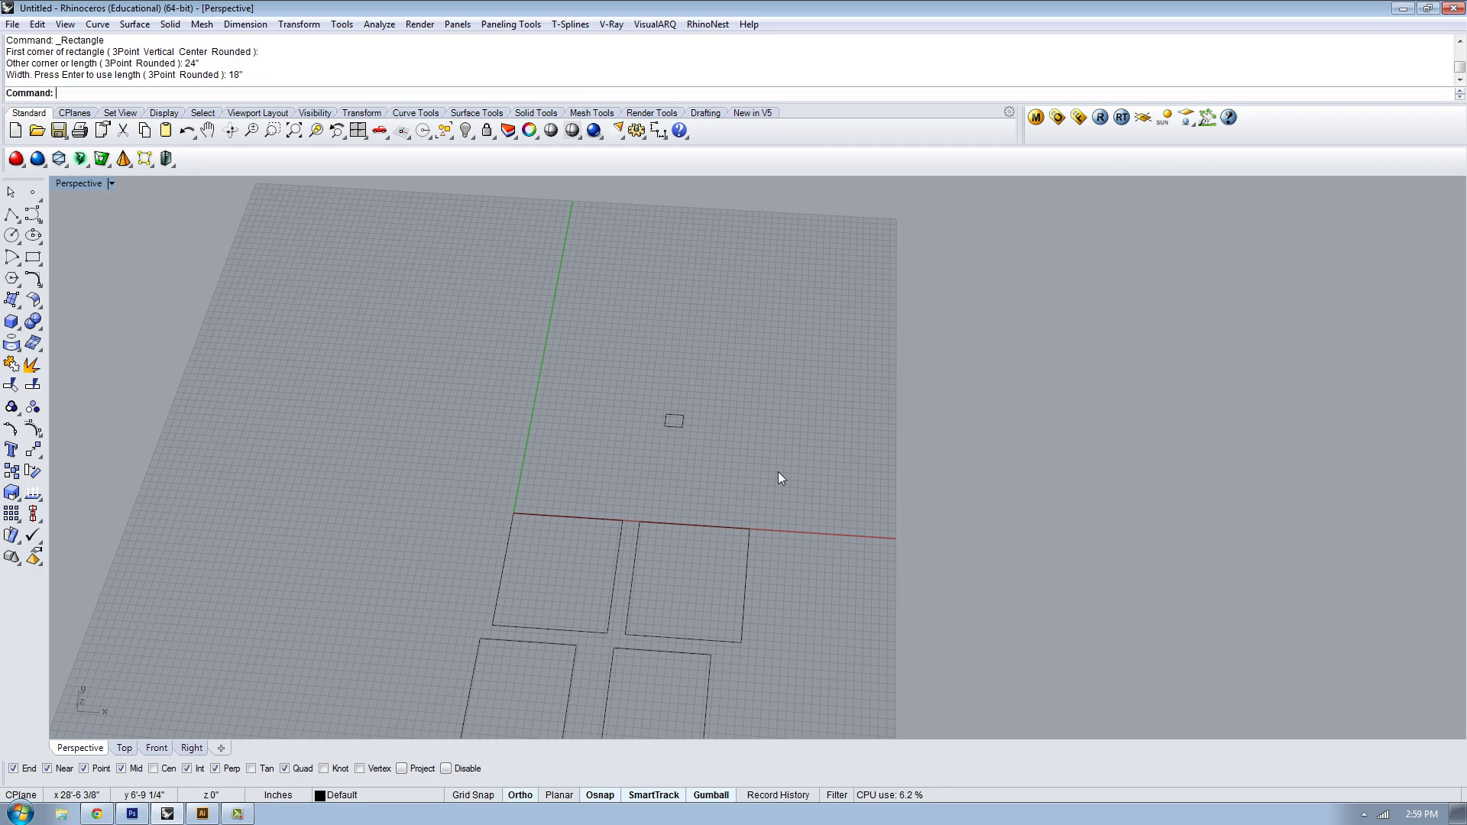
Measure the notched panel's bottom edge with Distance, reading 1'-0"
{"action": "right_click_drag", "start_coordinate": [676, 456], "coordinate": [700, 433]}
{"action": "left_click", "coordinate": [702, 426]}
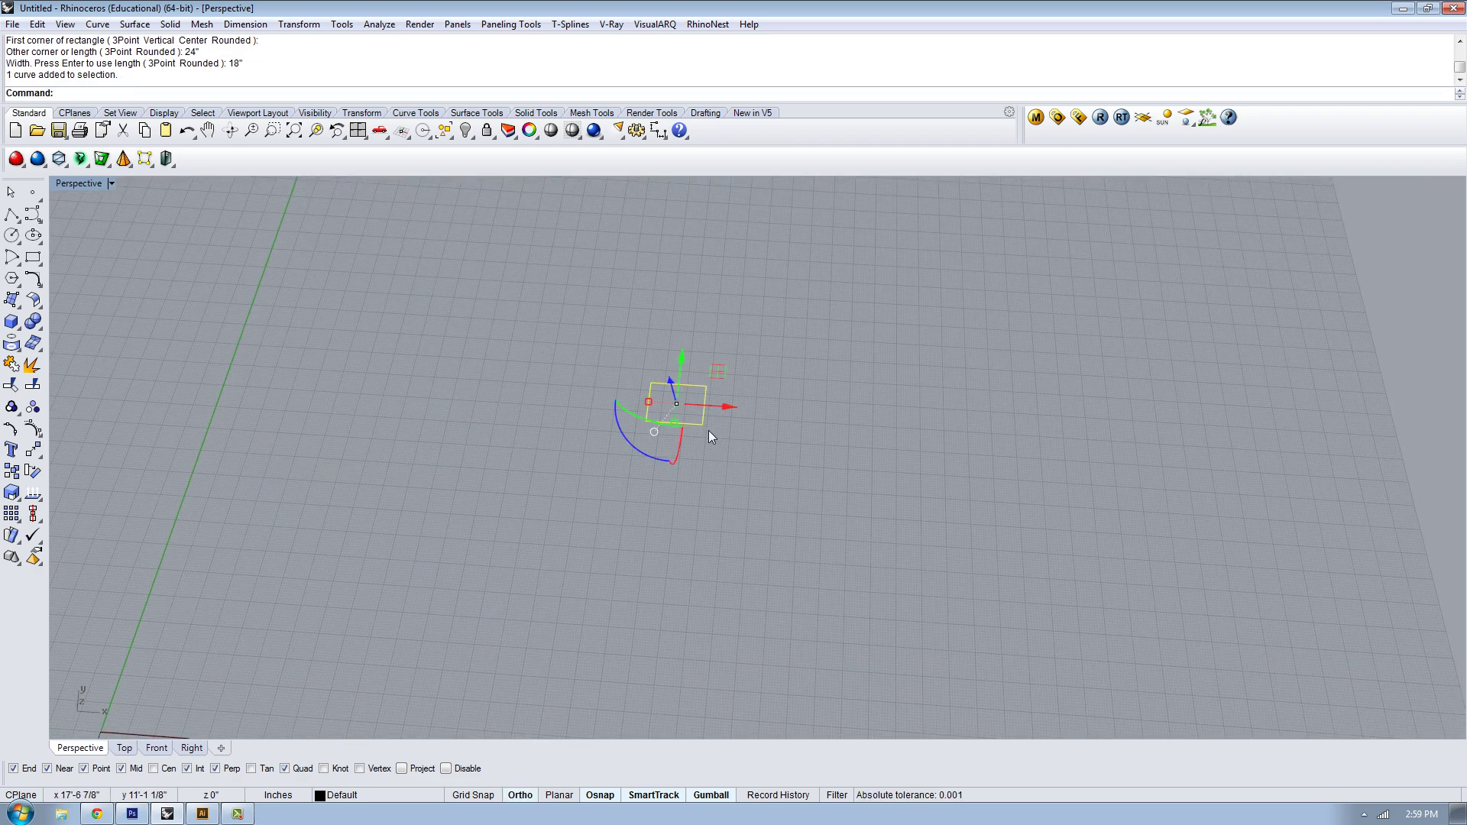
{"action": "scroll", "coordinate": [819, 400], "scroll_direction": "down", "scroll_amount": 3}
{"action": "right_click_drag", "start_coordinate": [818, 399], "coordinate": [910, 425]}
{"action": "left_click", "coordinate": [666, 552]}
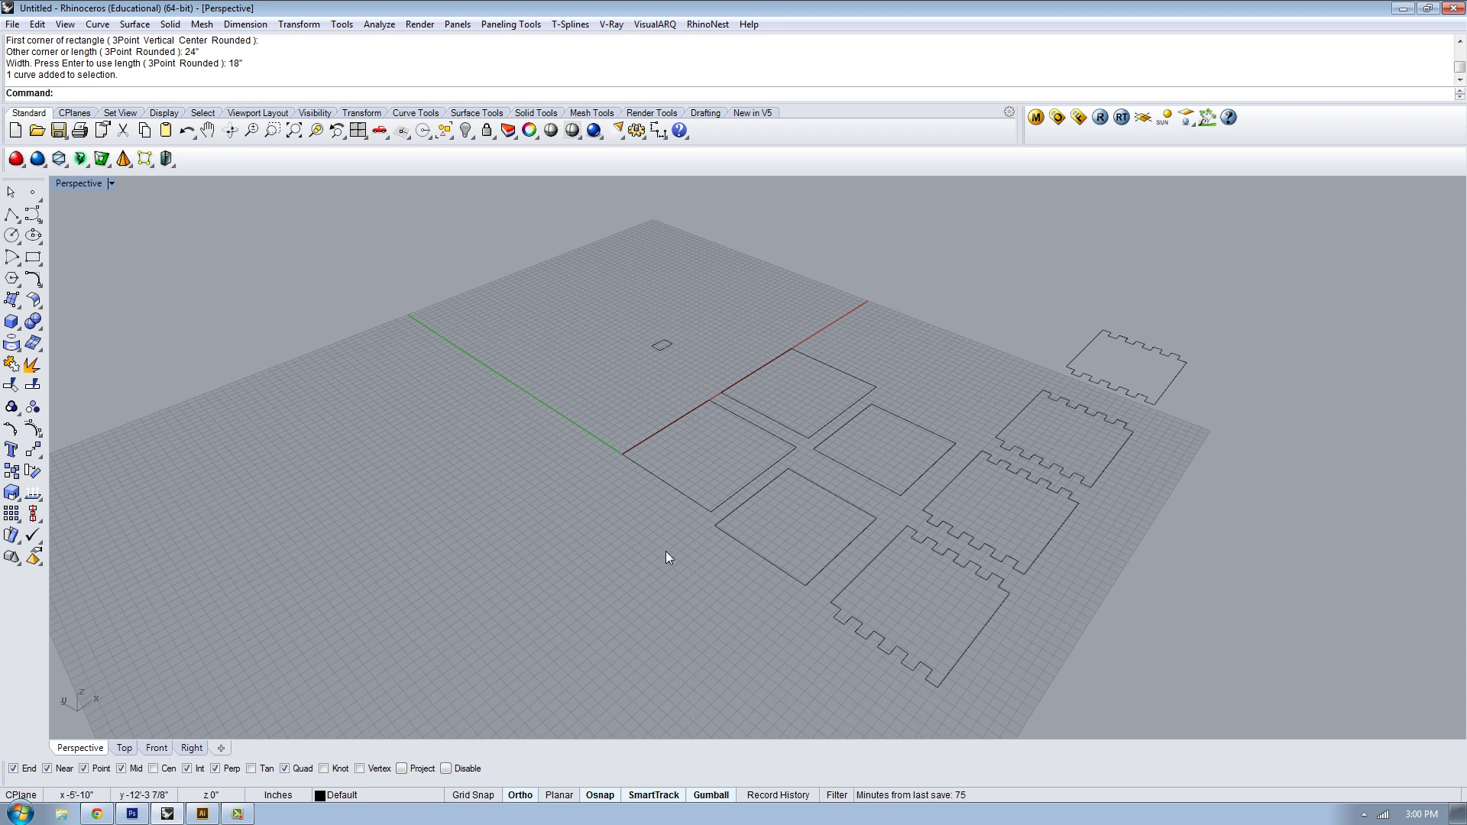
{"action": "right_click_drag", "start_coordinate": [667, 551], "coordinate": [749, 565]}
{"action": "scroll", "coordinate": [917, 557], "scroll_direction": "up", "scroll_amount": 3}
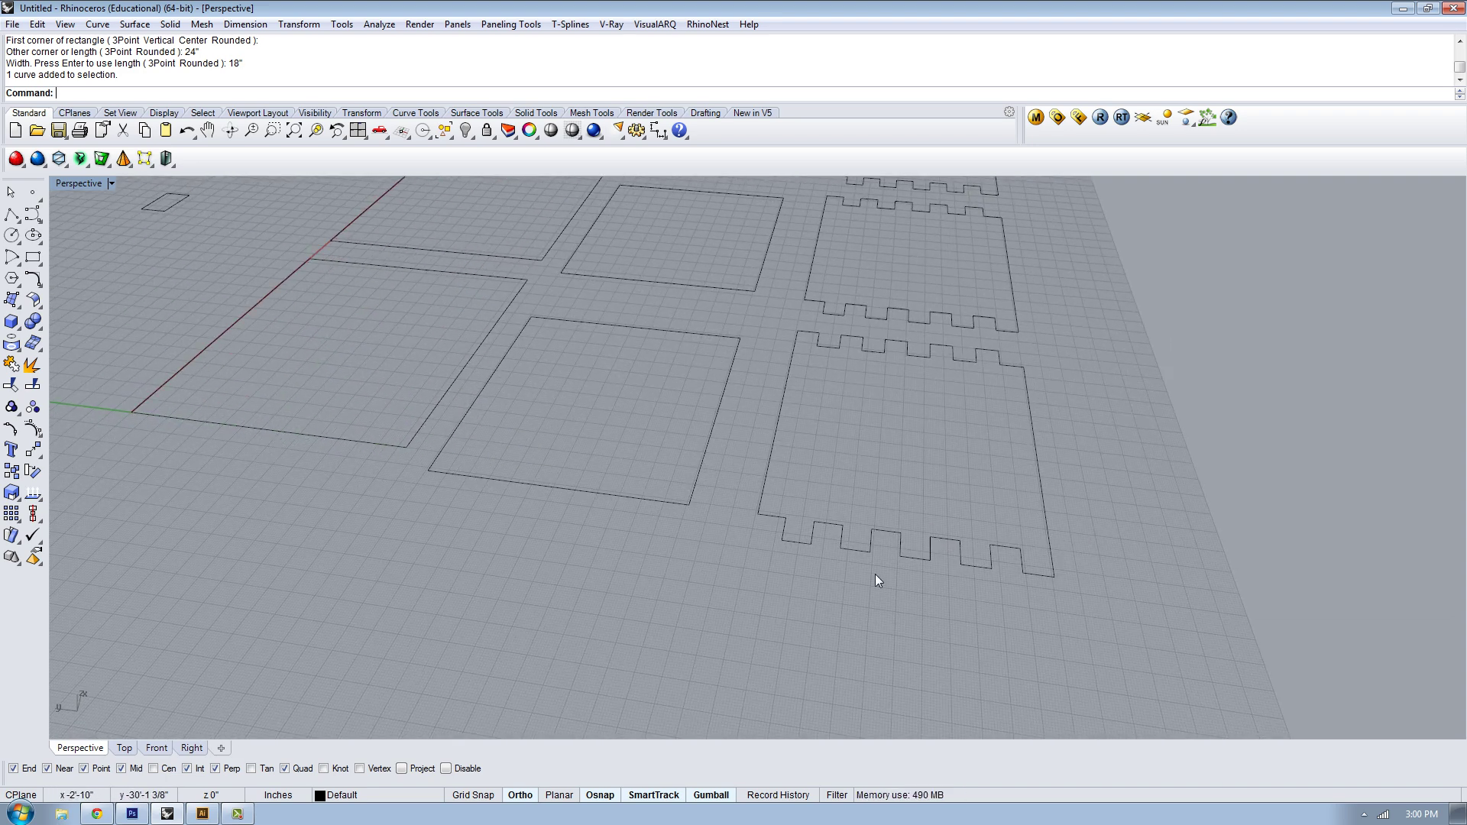
{"action": "key", "text": "Return"}
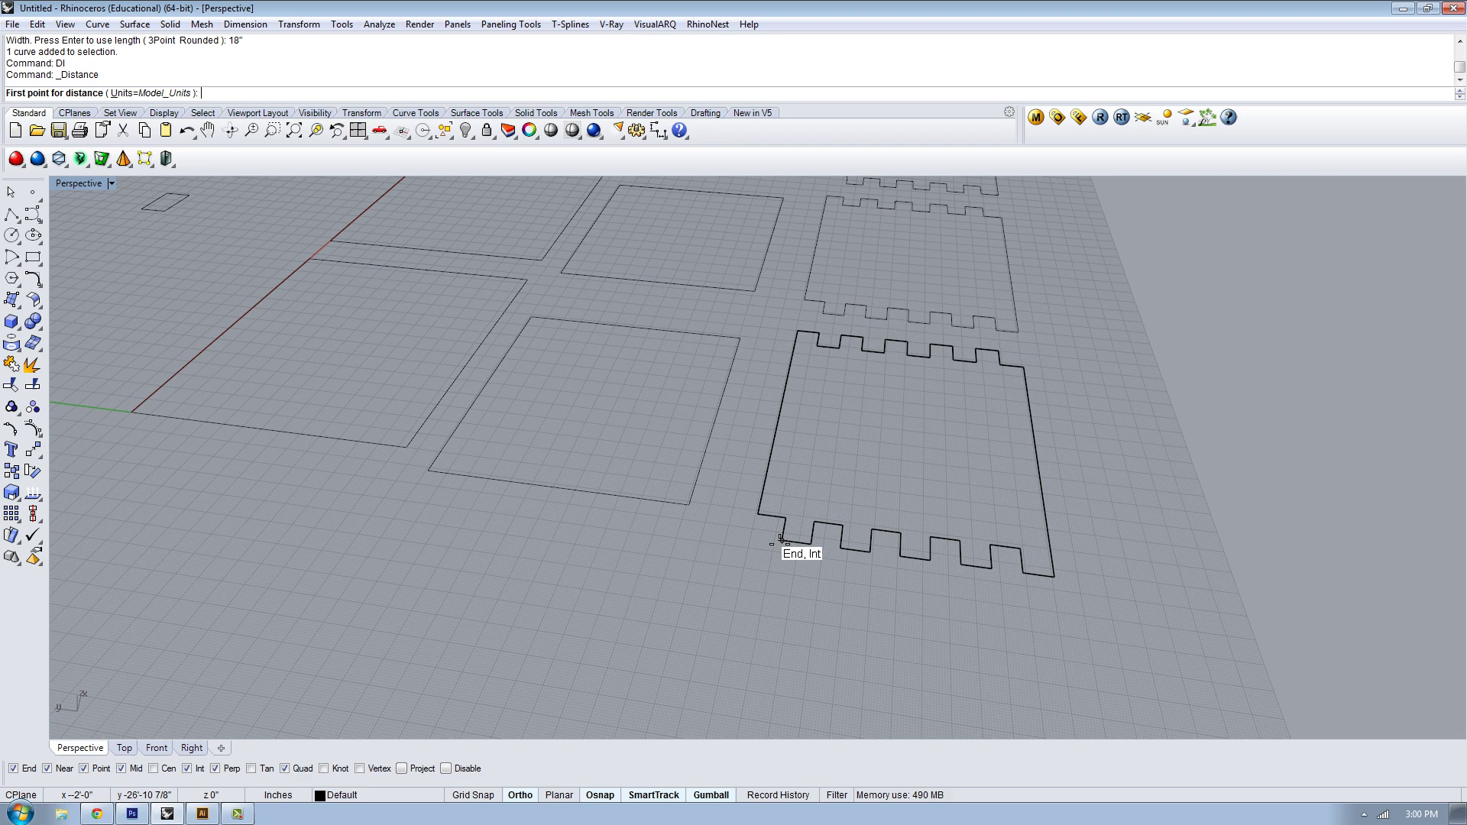
{"action": "left_click", "coordinate": [811, 544]}
{"action": "left_click", "coordinate": [812, 544]}
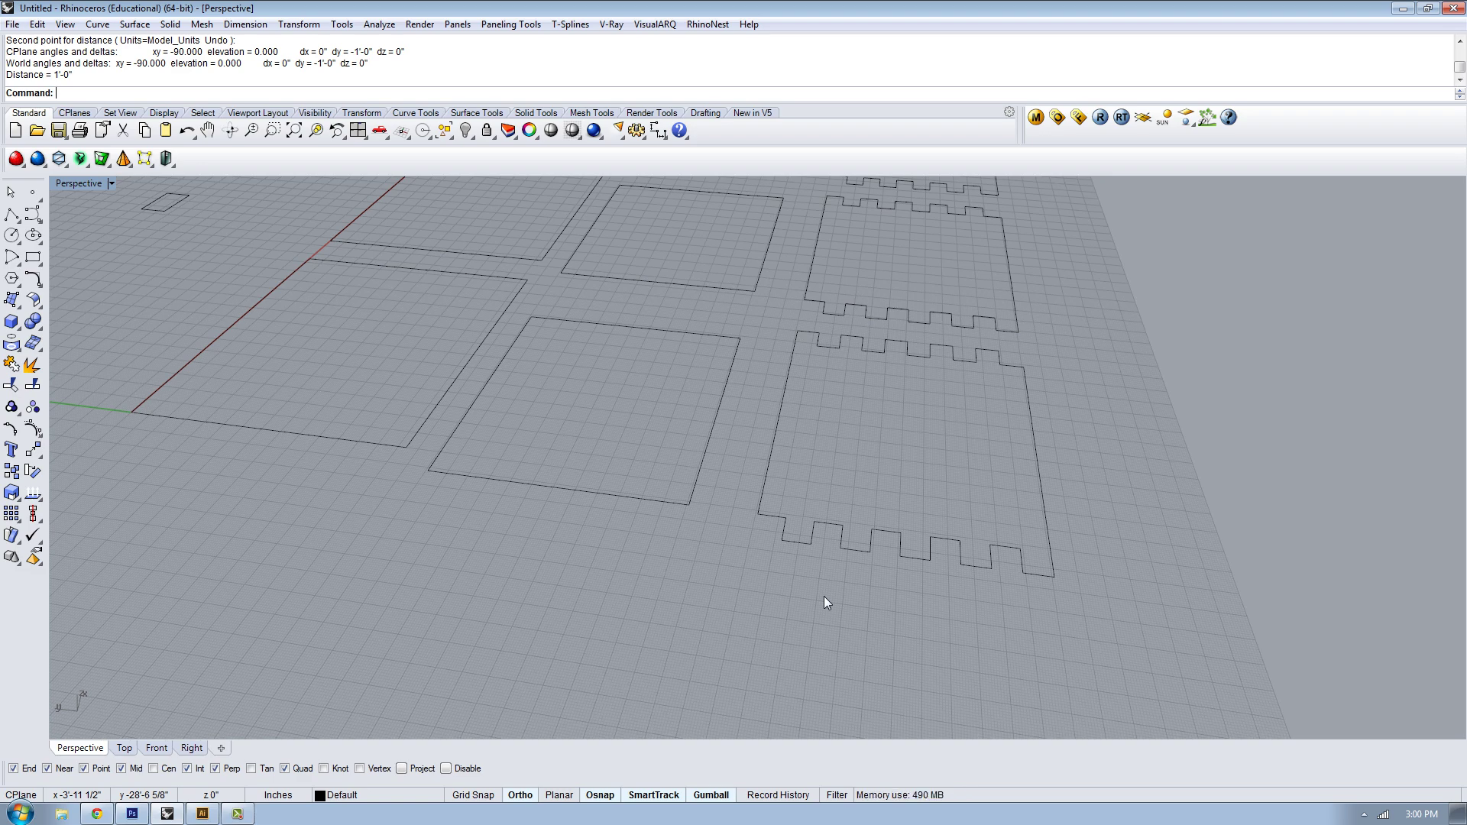
Draw a 1' reference line below the notched panels
{"action": "type", "text": "L"}
{"action": "key", "text": "Return"}
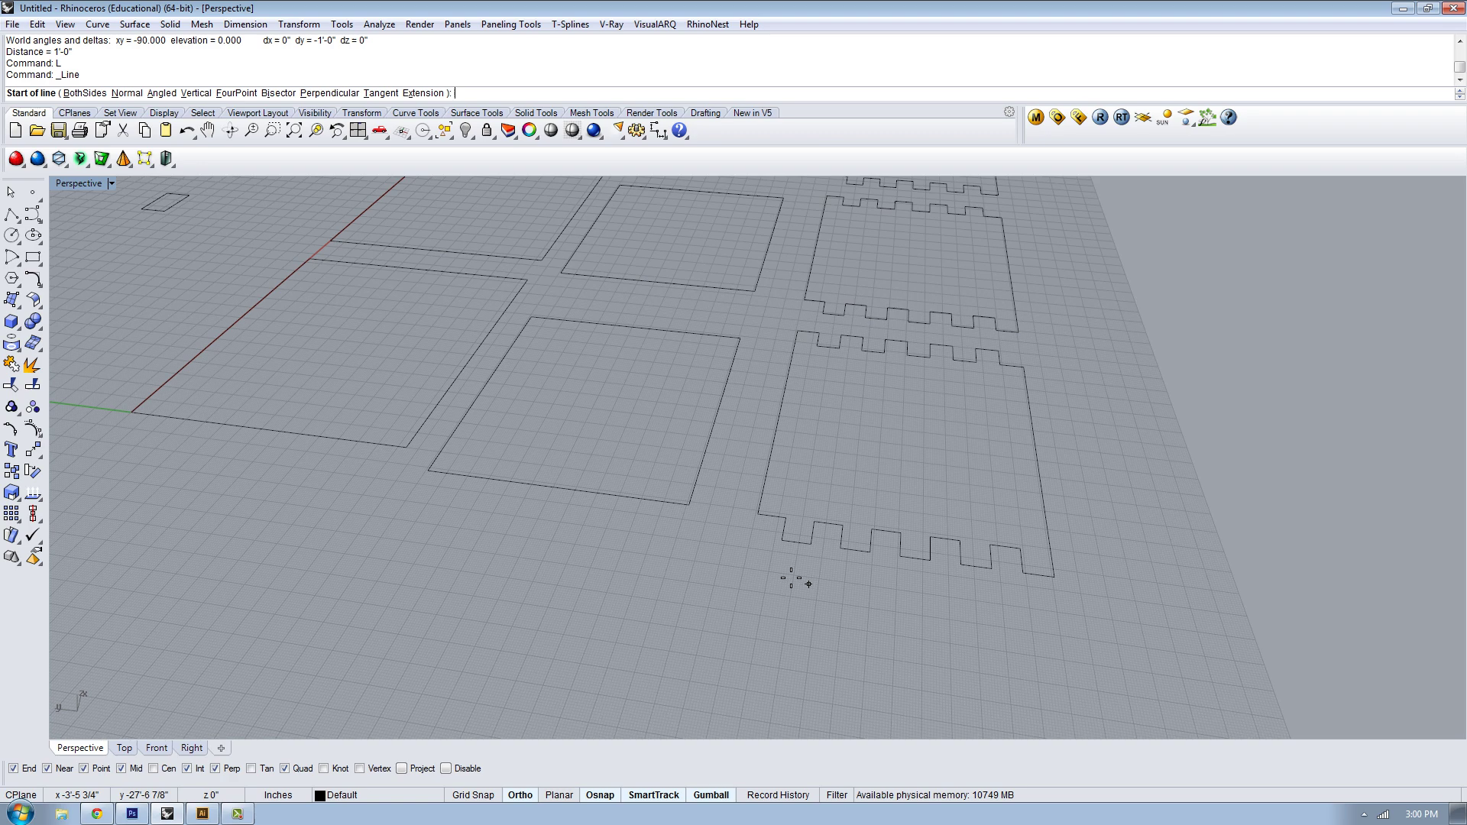
{"action": "left_click", "coordinate": [721, 596]}
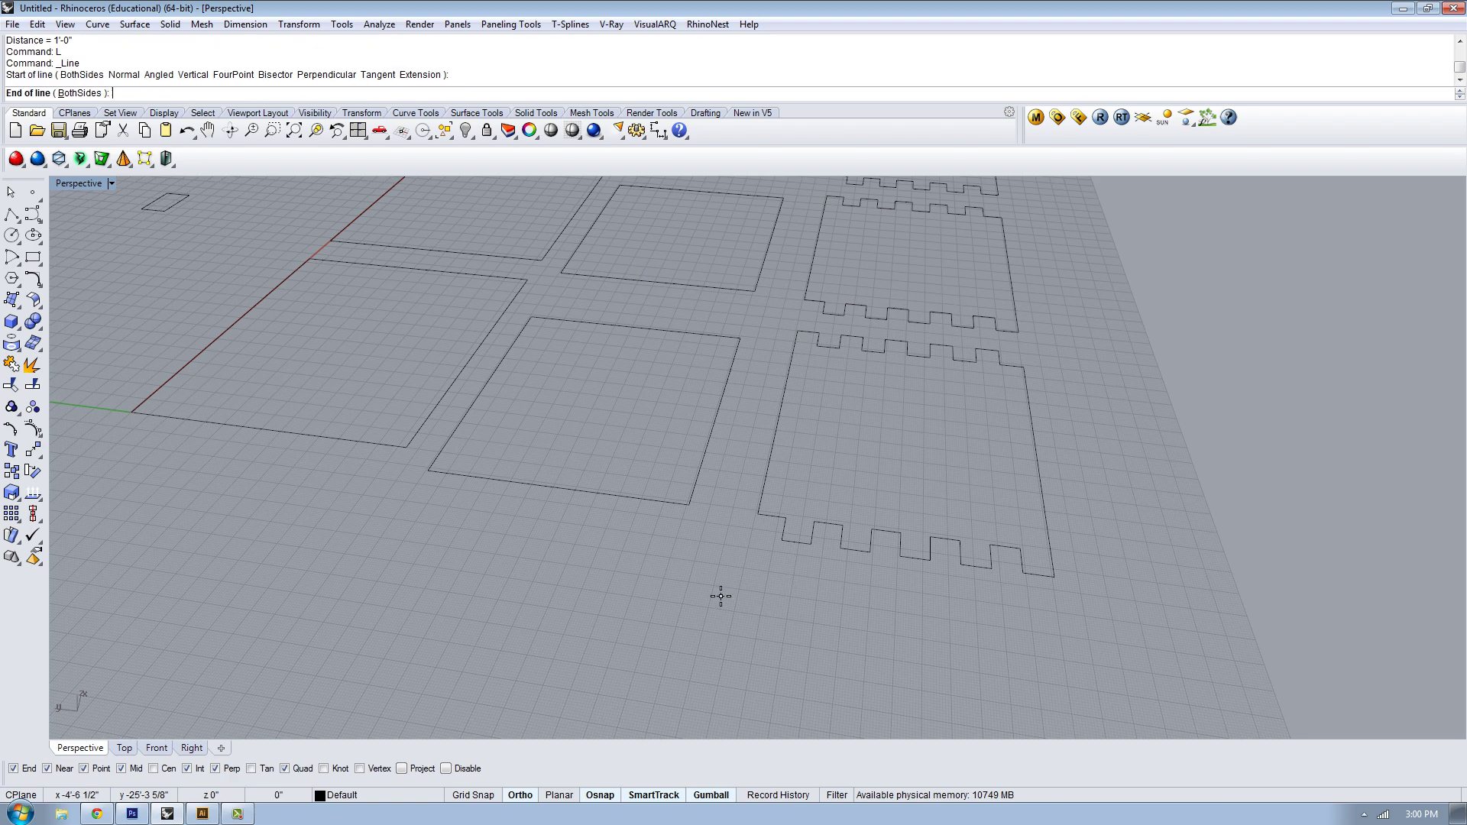
{"action": "type", "text": "1'"}
{"action": "key", "text": "Return"}
{"action": "left_click", "coordinate": [822, 605]}
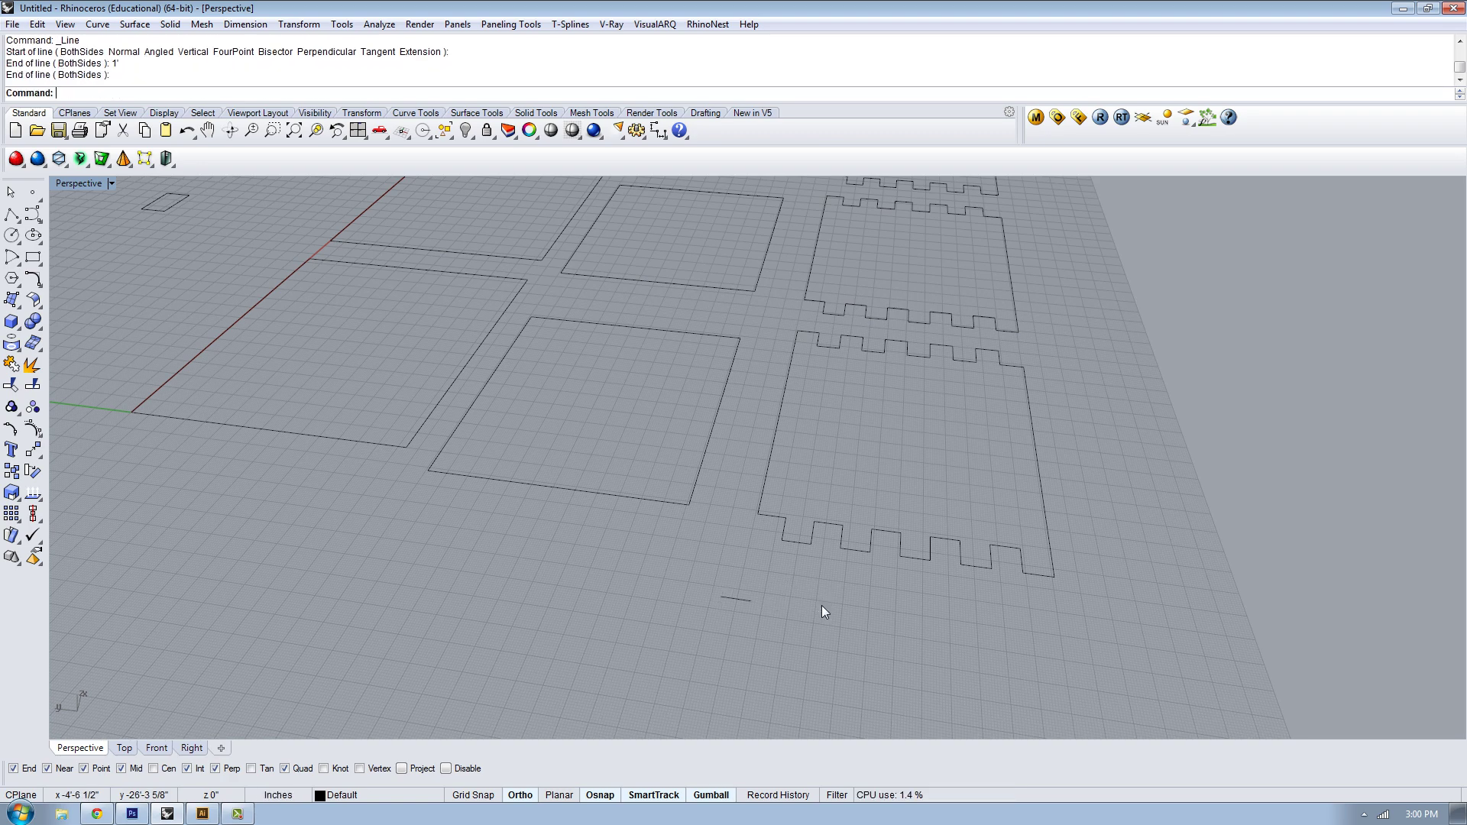
{"action": "scroll", "coordinate": [739, 578], "scroll_direction": "up", "scroll_amount": 2}
{"action": "scroll", "coordinate": [740, 578], "scroll_direction": "up", "scroll_amount": 3}
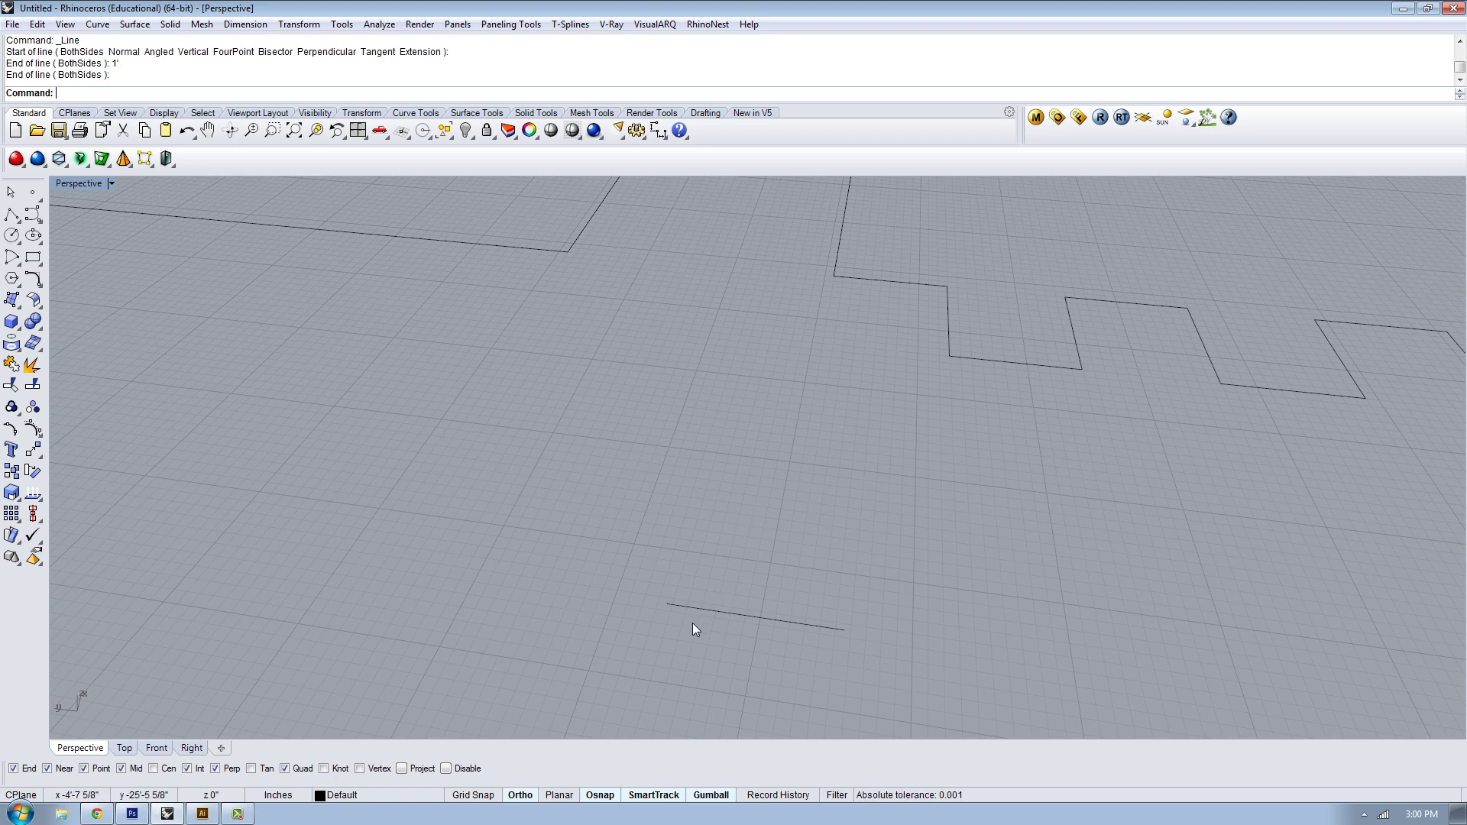
Draw a 1/2" line starting from the first line's end, then select both lines
{"action": "type", "text": "L"}
{"action": "key", "text": "Return"}
{"action": "left_click", "coordinate": [666, 605]}
{"action": "type", "text": "1/2"}
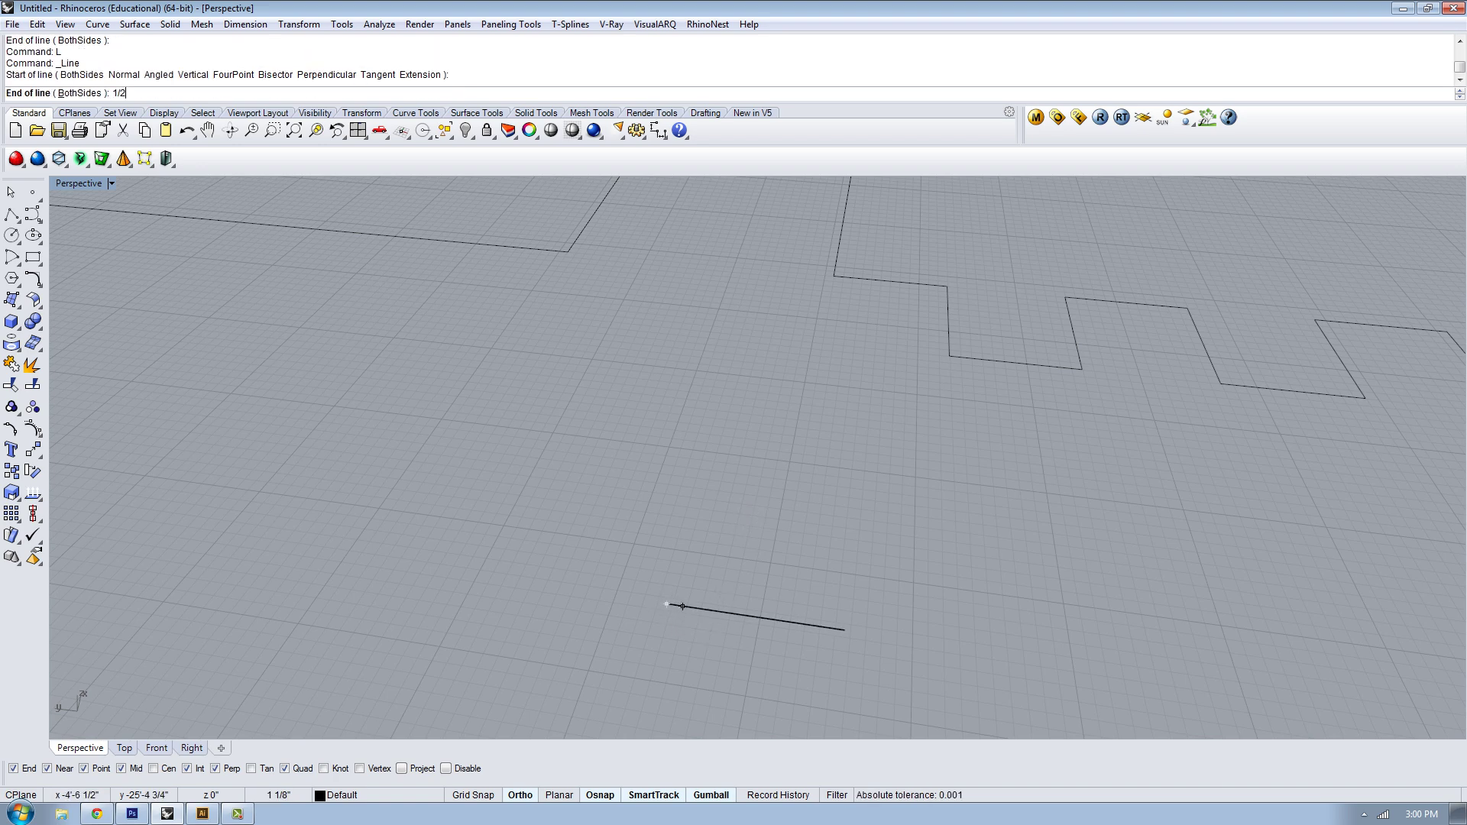
{"action": "type", "text": "\""}
{"action": "key", "text": "Return"}
{"action": "left_click", "coordinate": [682, 616]}
{"action": "left_click_drag", "start_coordinate": [614, 543], "coordinate": [854, 703]}
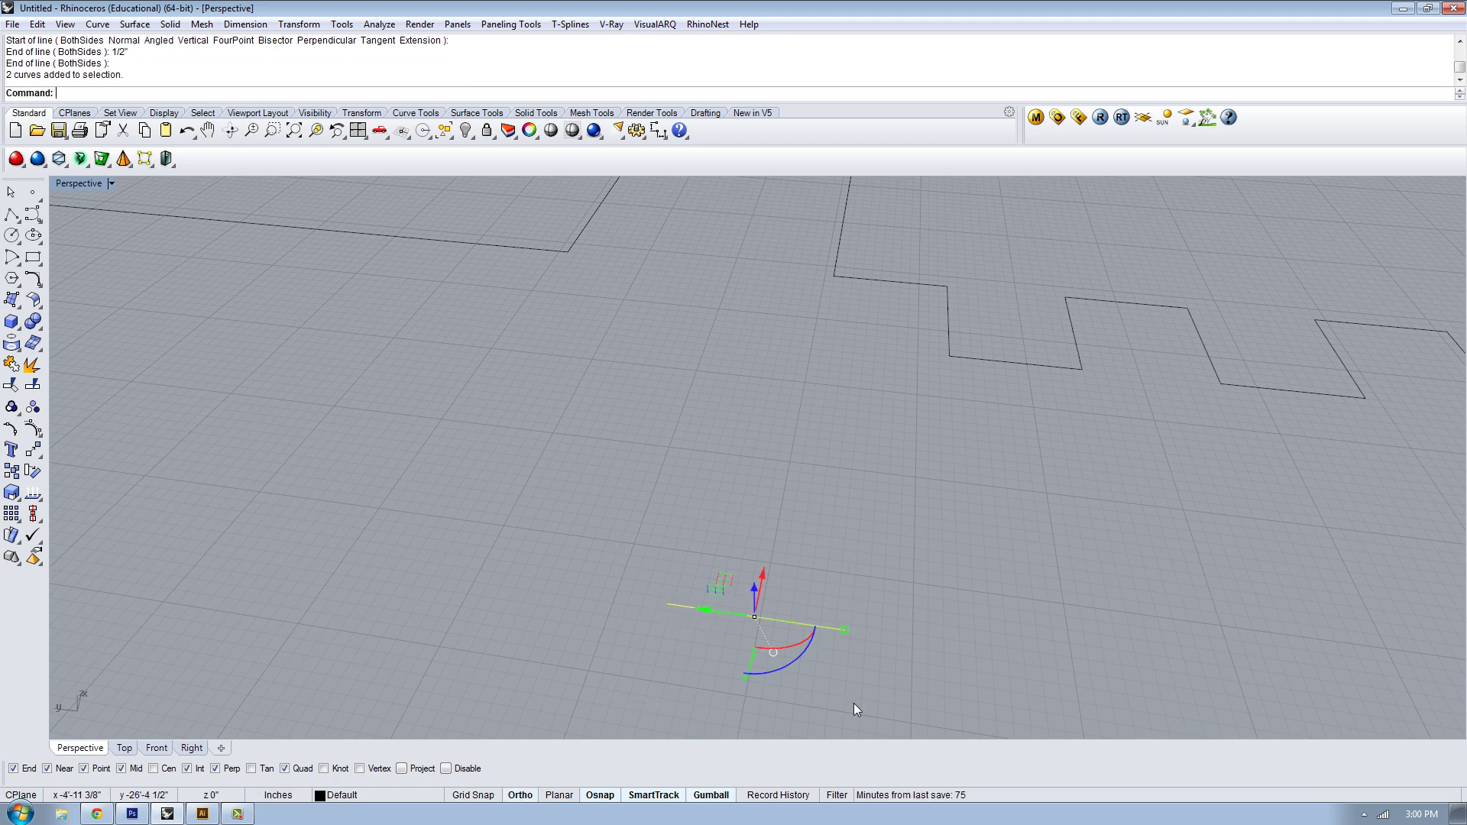
Window-select all eight panel curves
{"action": "left_click", "coordinate": [851, 695]}
{"action": "right_click_drag", "start_coordinate": [848, 690], "coordinate": [657, 757]}
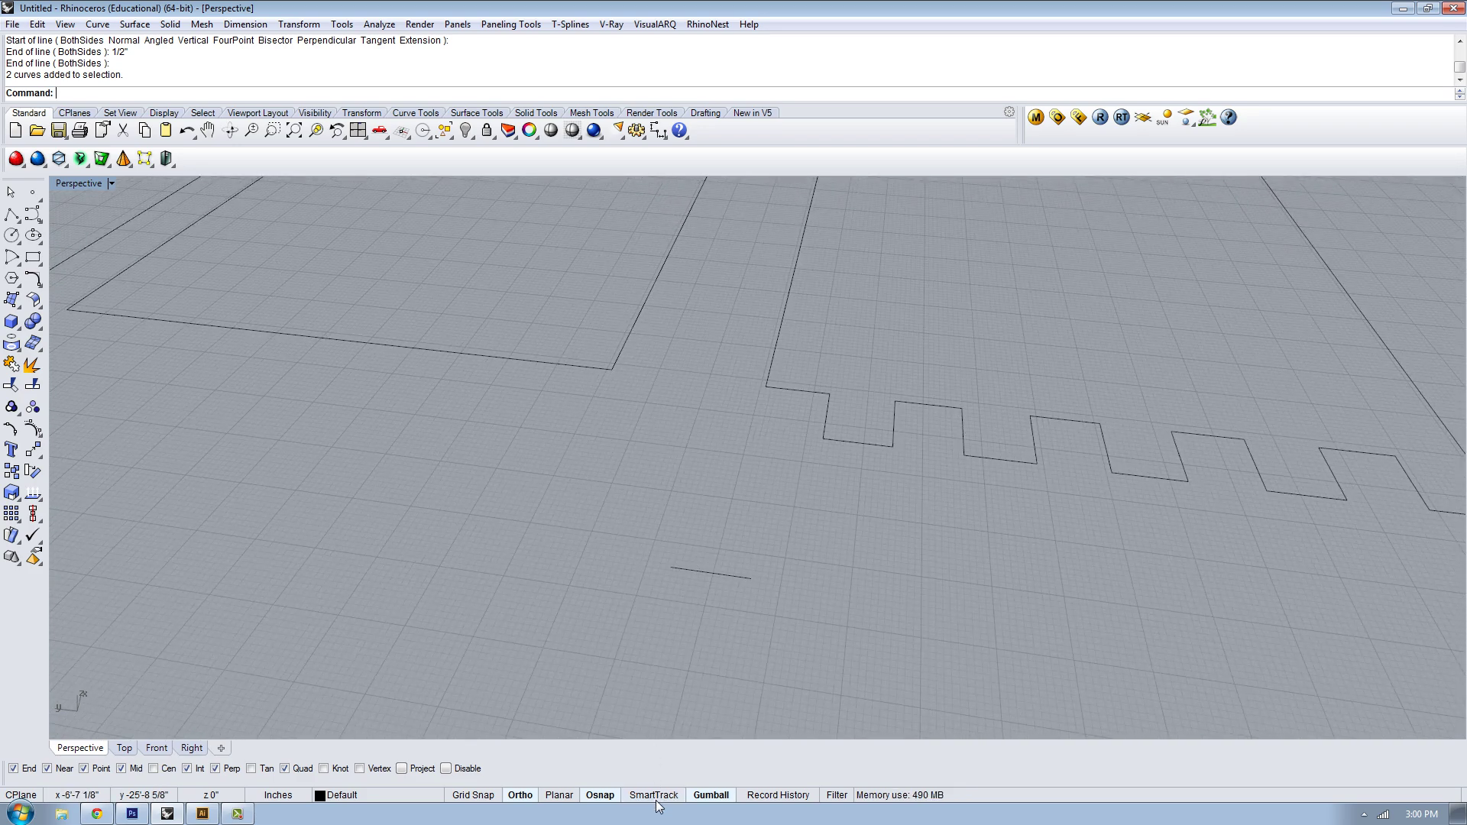
{"action": "scroll", "coordinate": [726, 637], "scroll_direction": "down", "scroll_amount": 6}
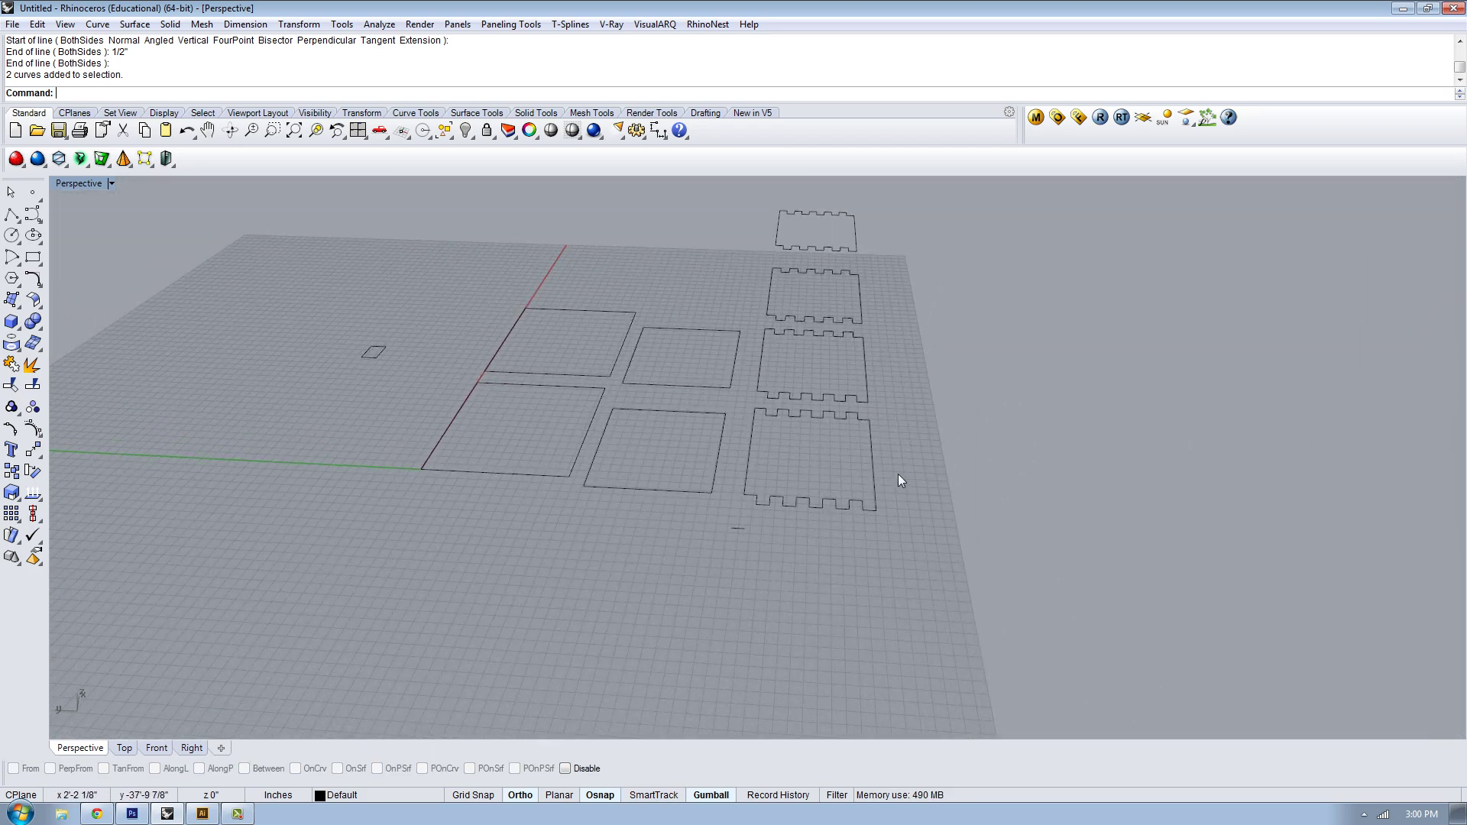
{"action": "left_click_drag", "start_coordinate": [573, 305], "coordinate": [503, 227]}
{"action": "scroll", "coordinate": [732, 487], "scroll_direction": "up", "scroll_amount": 5}
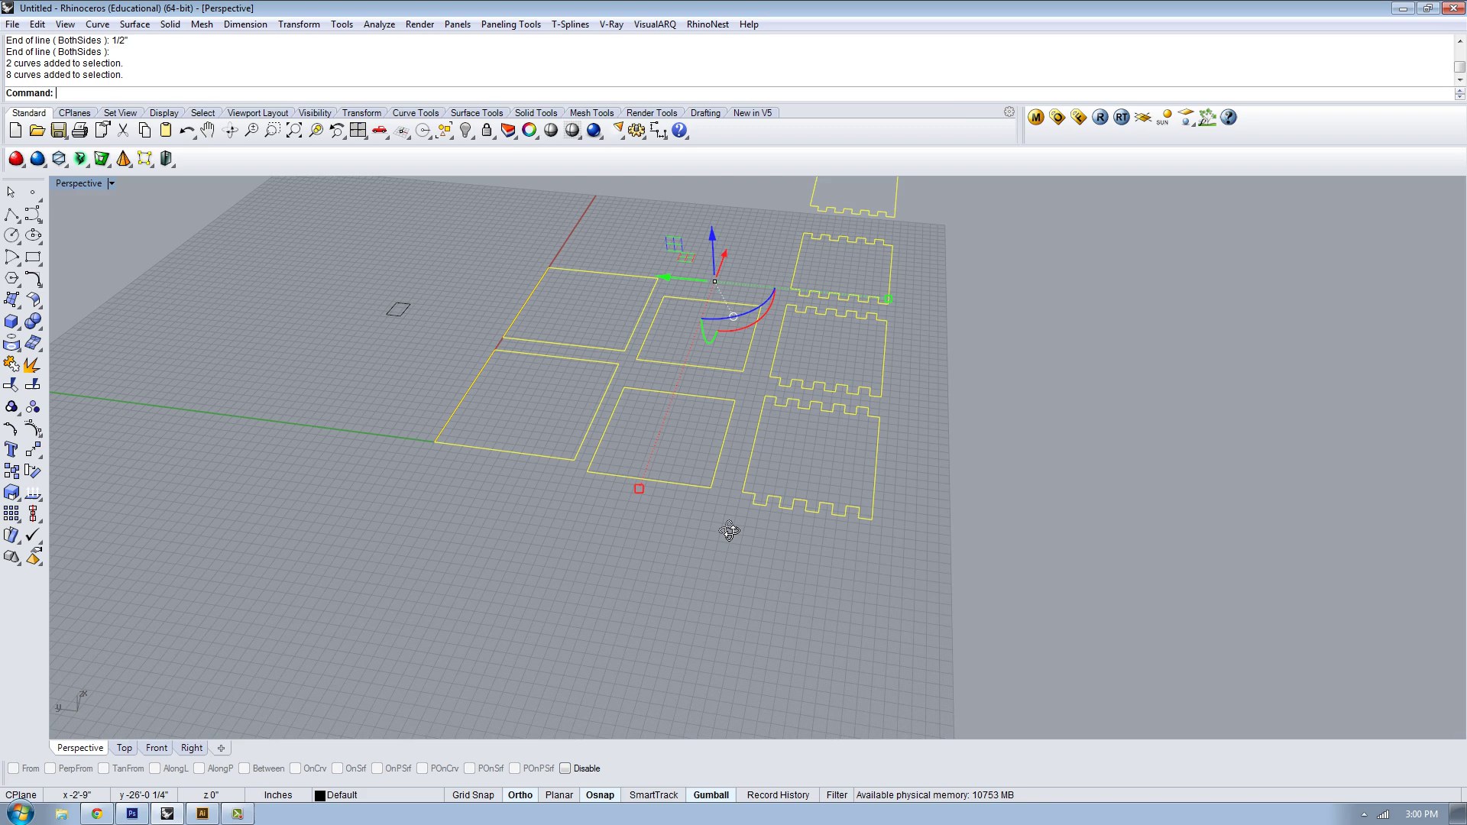
{"action": "scroll", "coordinate": [732, 487], "scroll_direction": "up", "scroll_amount": 4}
Scale the eight panels by reference so the 1' line span becomes 1/2"
{"action": "type", "text": "cale"}
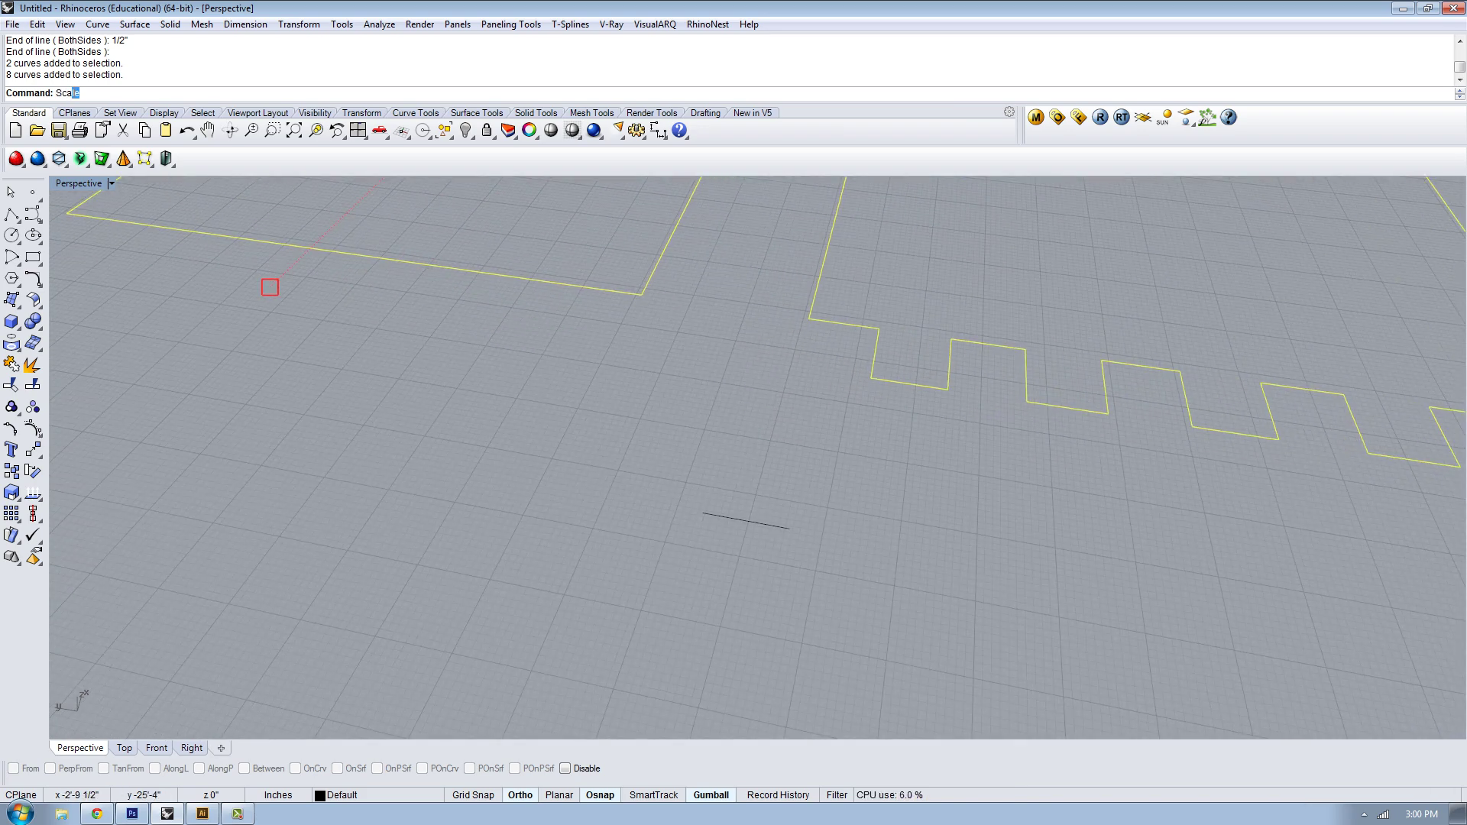
{"action": "key", "text": "Return"}
{"action": "scroll", "coordinate": [818, 578], "scroll_direction": "up", "scroll_amount": 3}
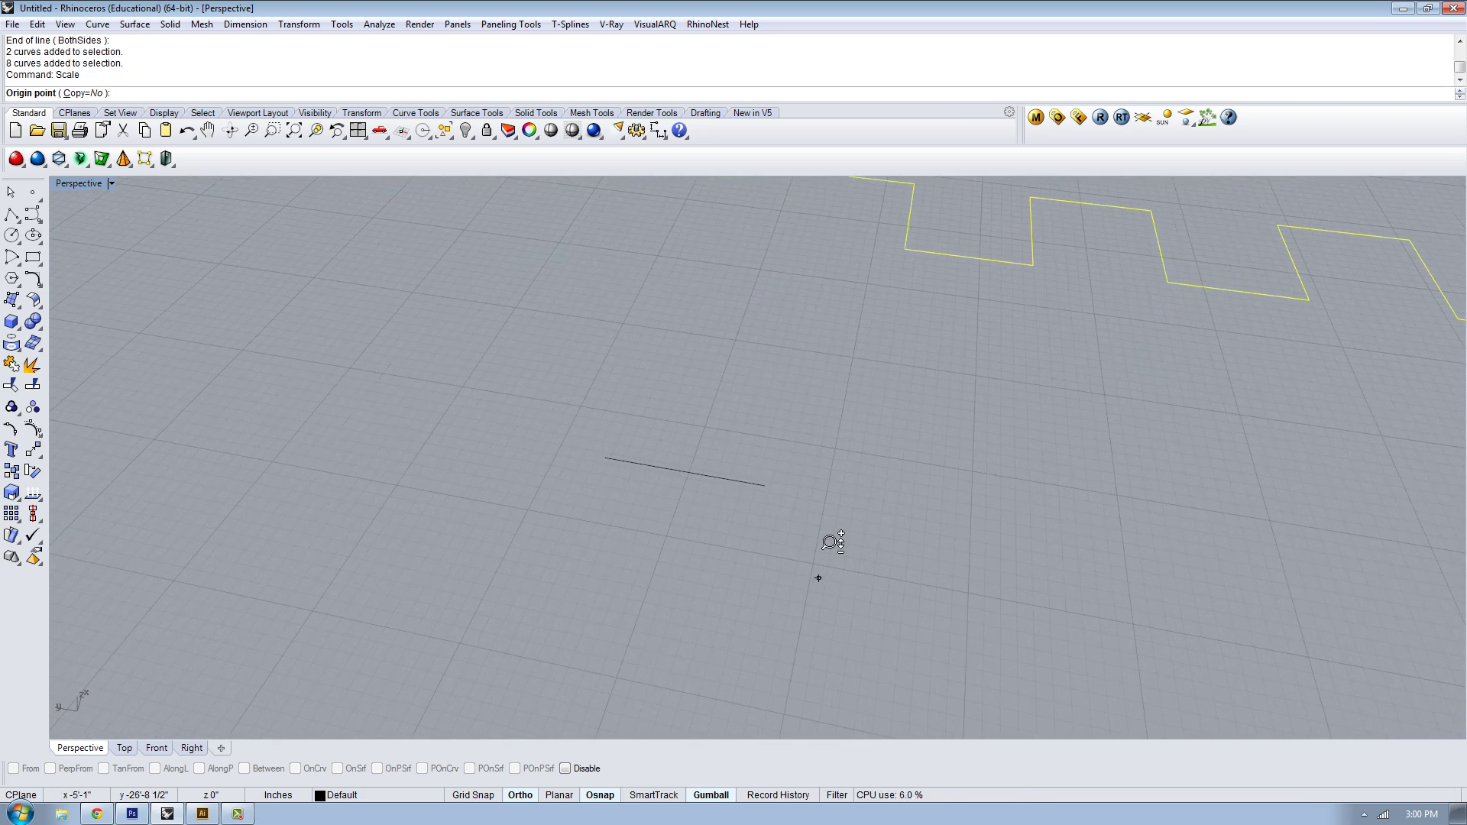
{"action": "scroll", "coordinate": [829, 542], "scroll_direction": "up", "scroll_amount": 2}
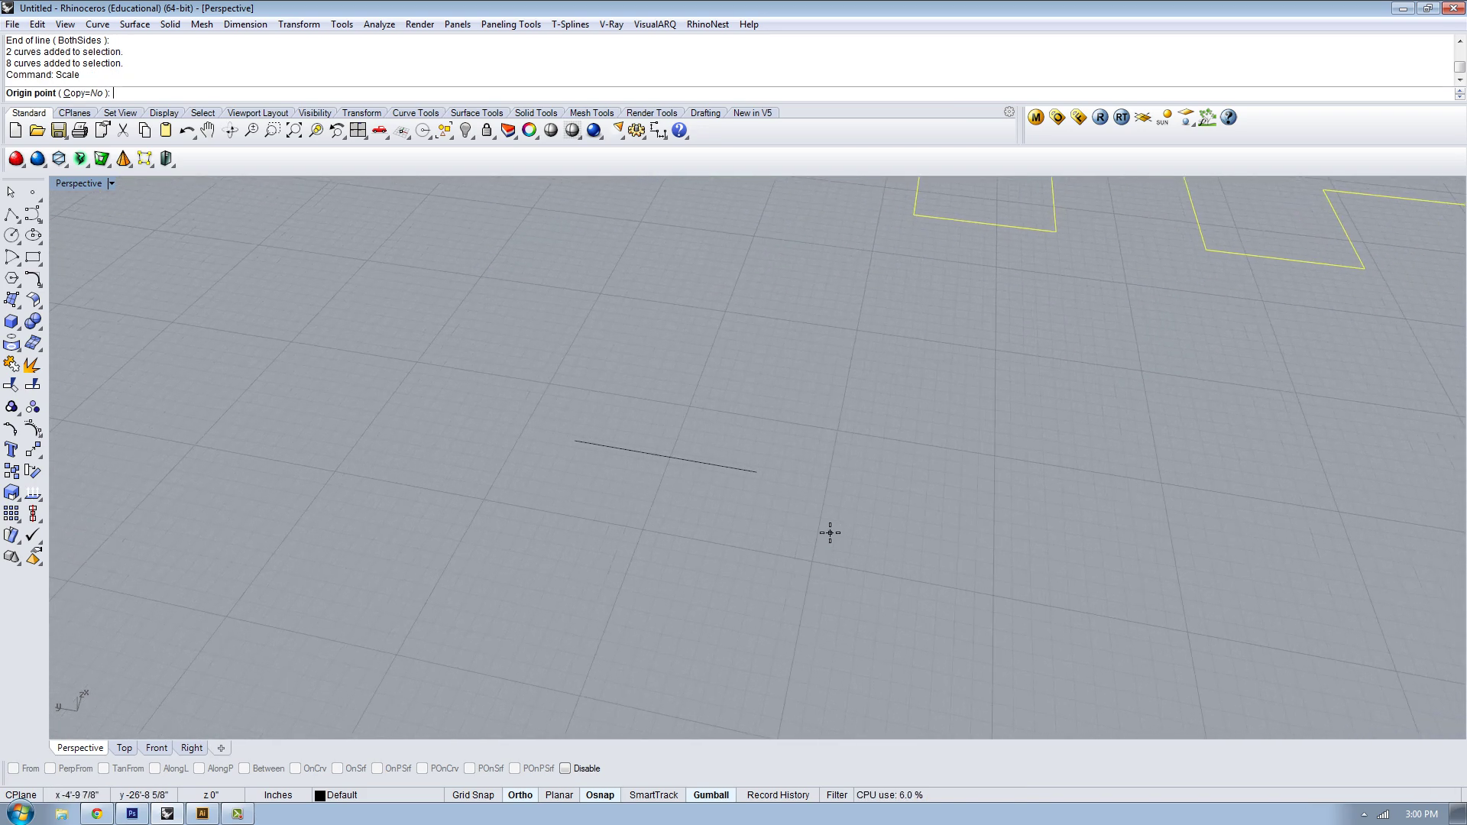
{"action": "left_click", "coordinate": [574, 441]}
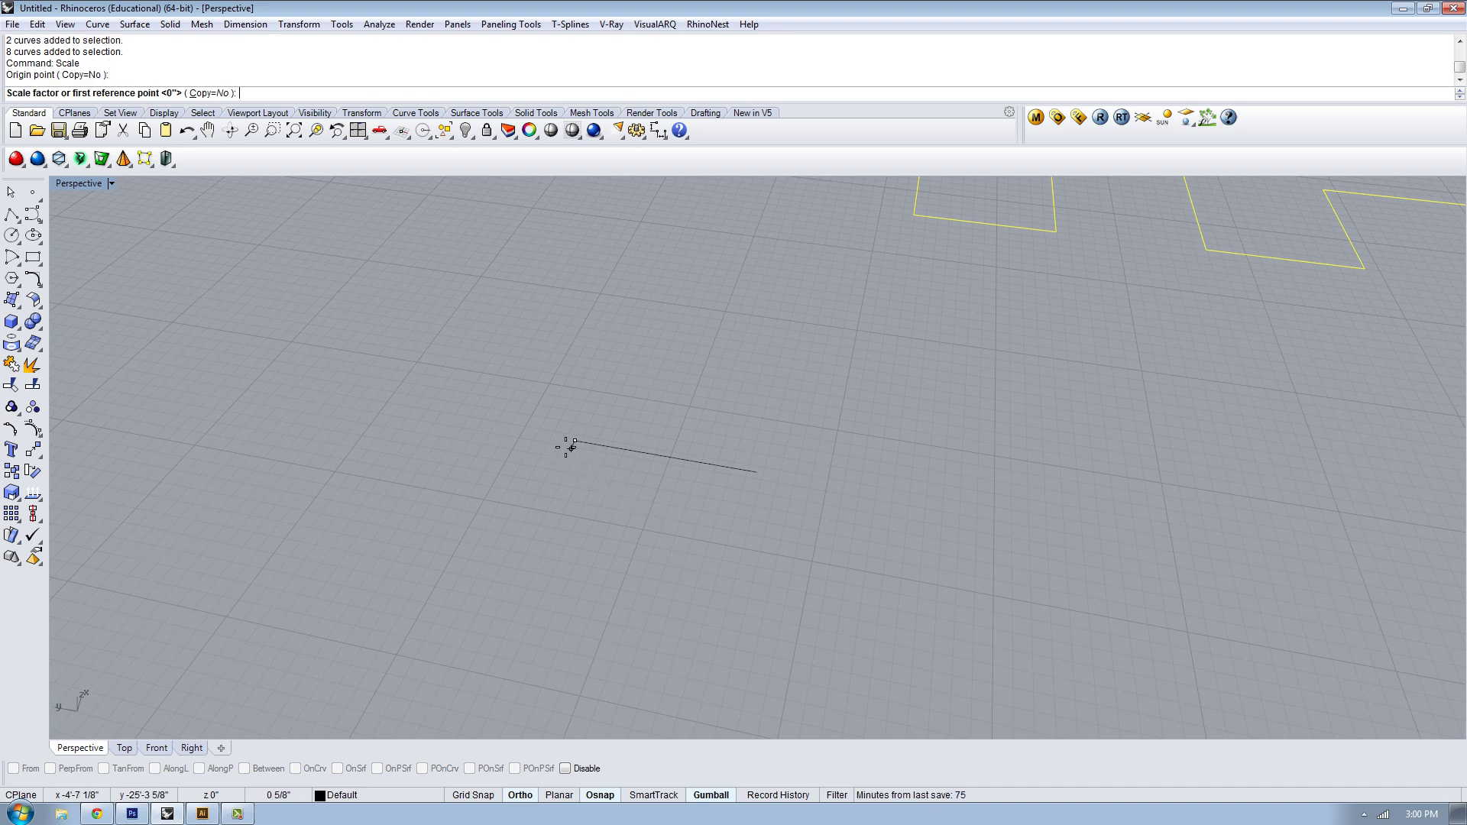
{"action": "left_click", "coordinate": [755, 472]}
{"action": "right_click_drag", "start_coordinate": [755, 471], "coordinate": [830, 541], "text": "shift"}
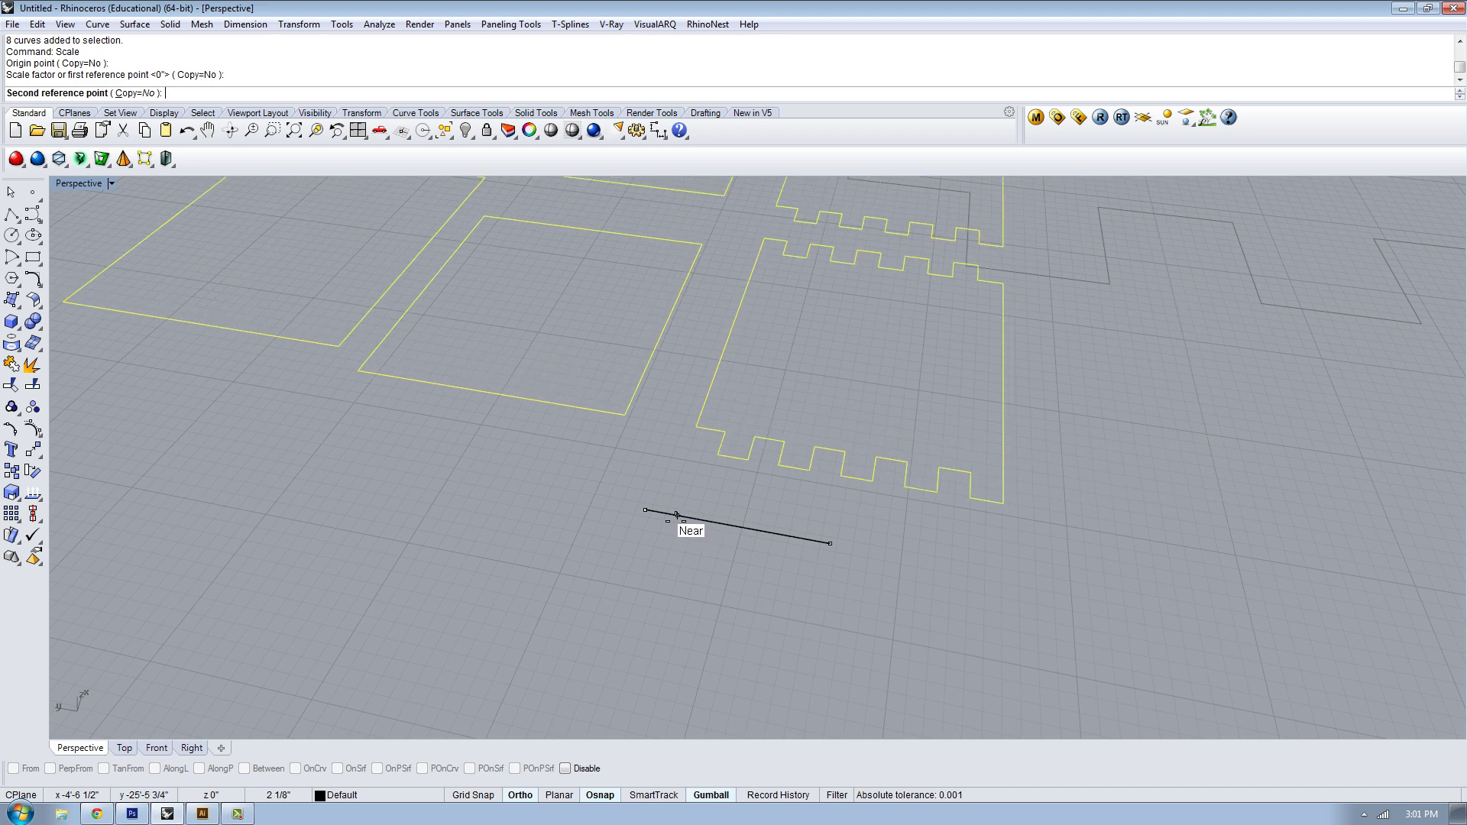
{"action": "scroll", "coordinate": [670, 513], "scroll_direction": "up", "scroll_amount": 10}
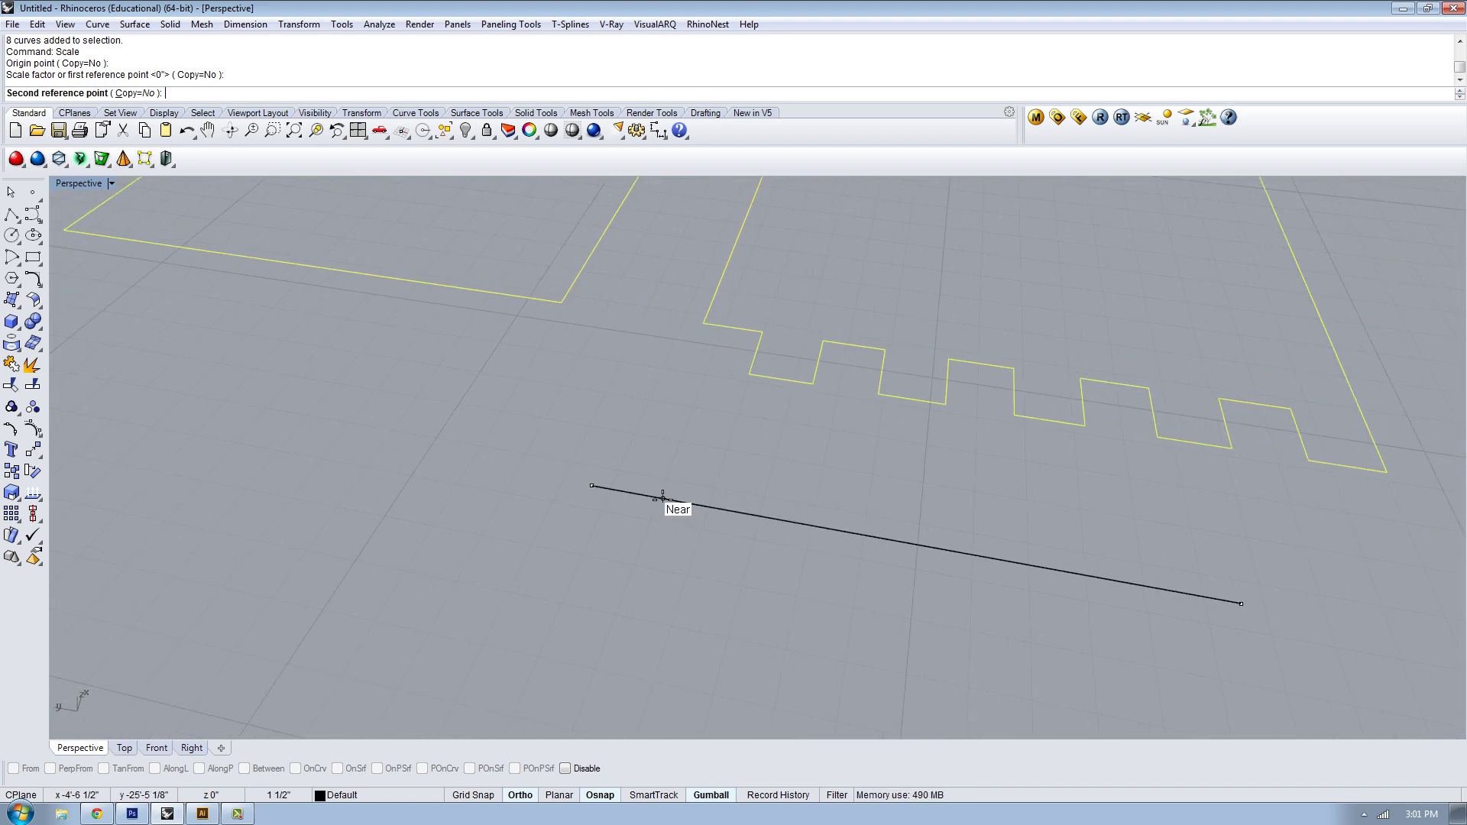
{"action": "left_click", "coordinate": [617, 489]}
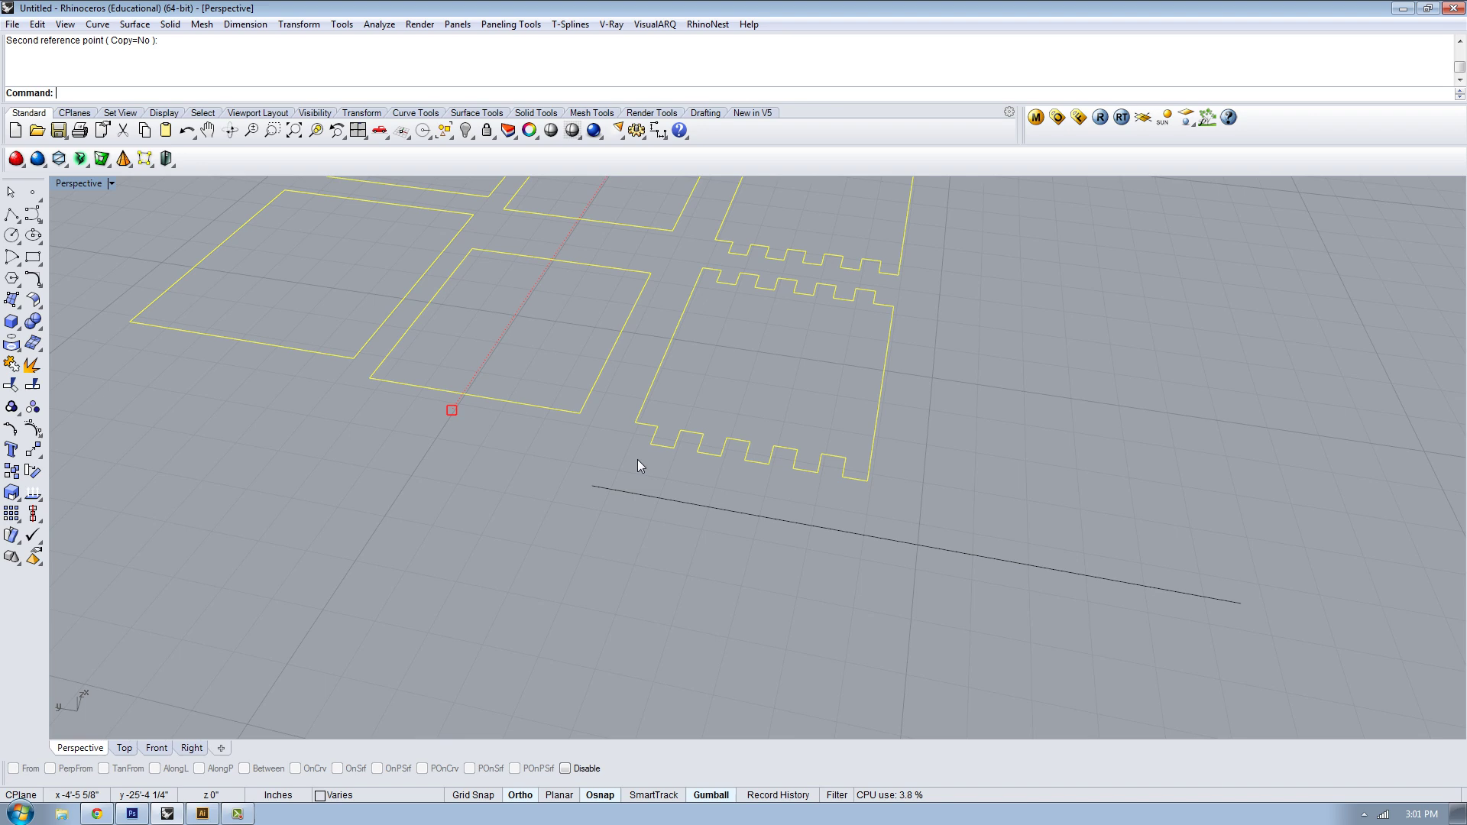
Measure a notch with Distance to confirm 1/2", then select the two reference lines
{"action": "scroll", "coordinate": [637, 460], "scroll_direction": "up", "scroll_amount": 5}
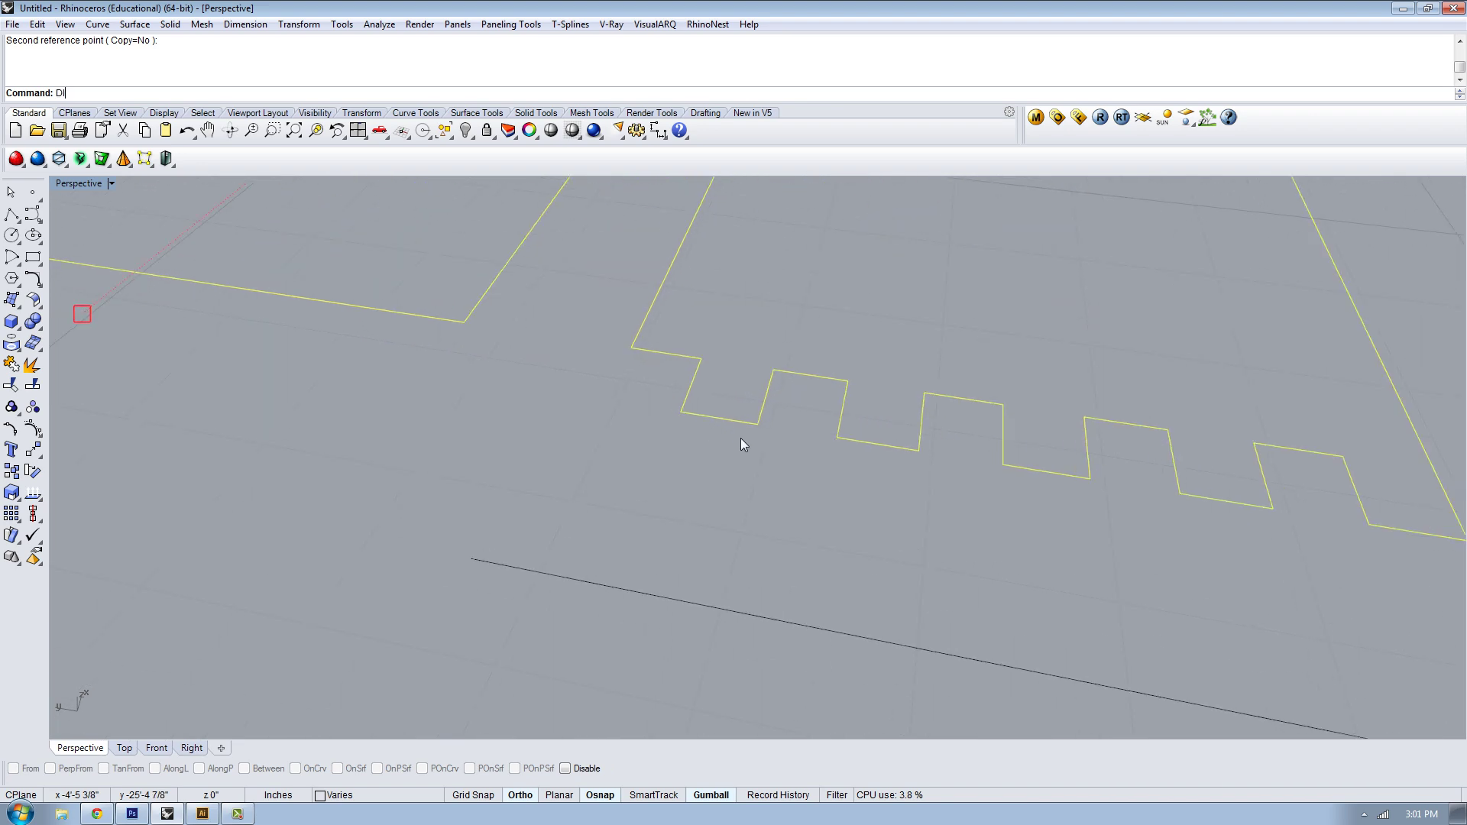
{"action": "type", "text": "Di"}
{"action": "key", "text": "Return"}
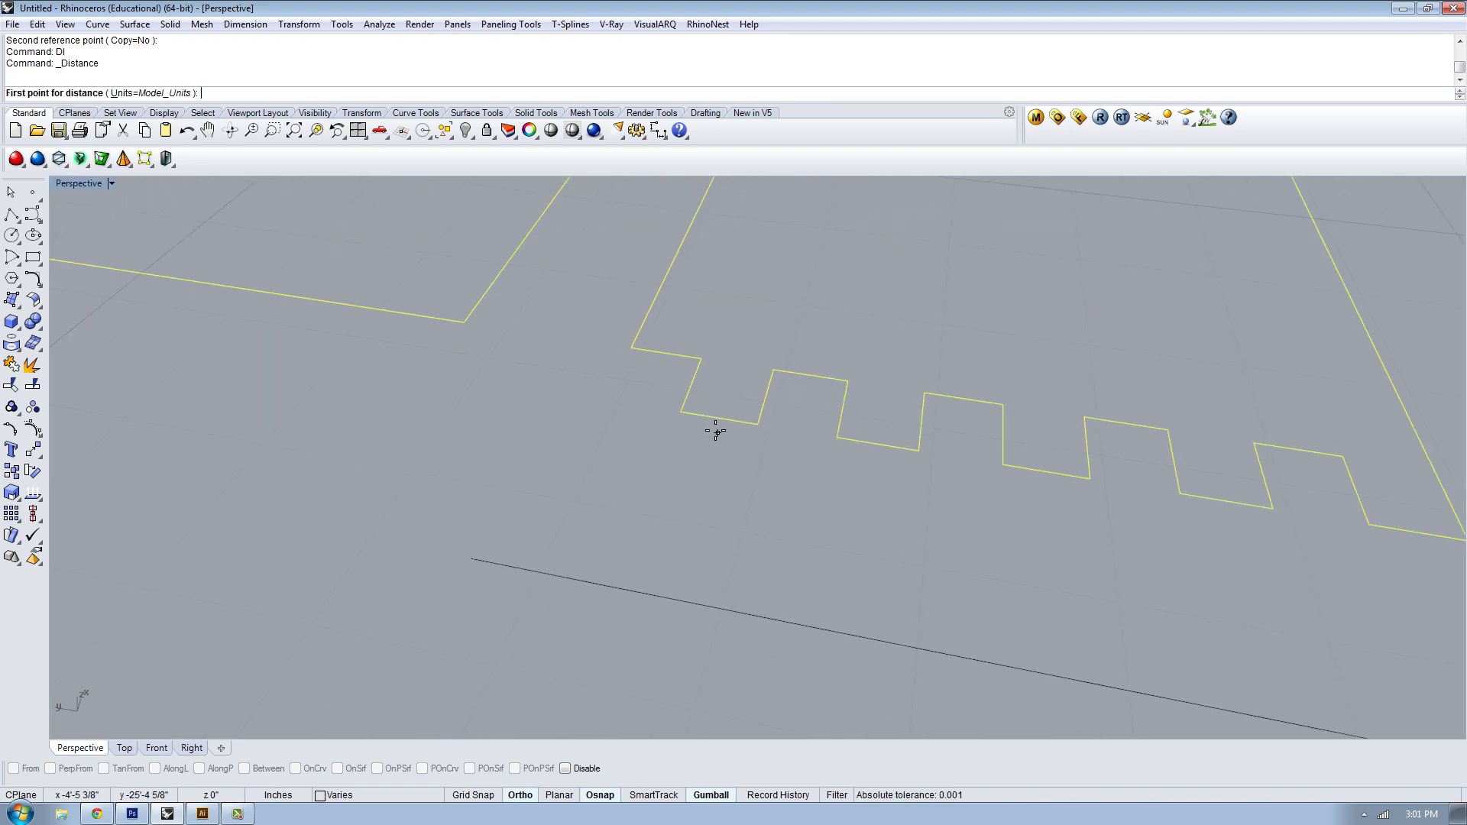
{"action": "left_click", "coordinate": [683, 415]}
{"action": "left_click", "coordinate": [752, 422]}
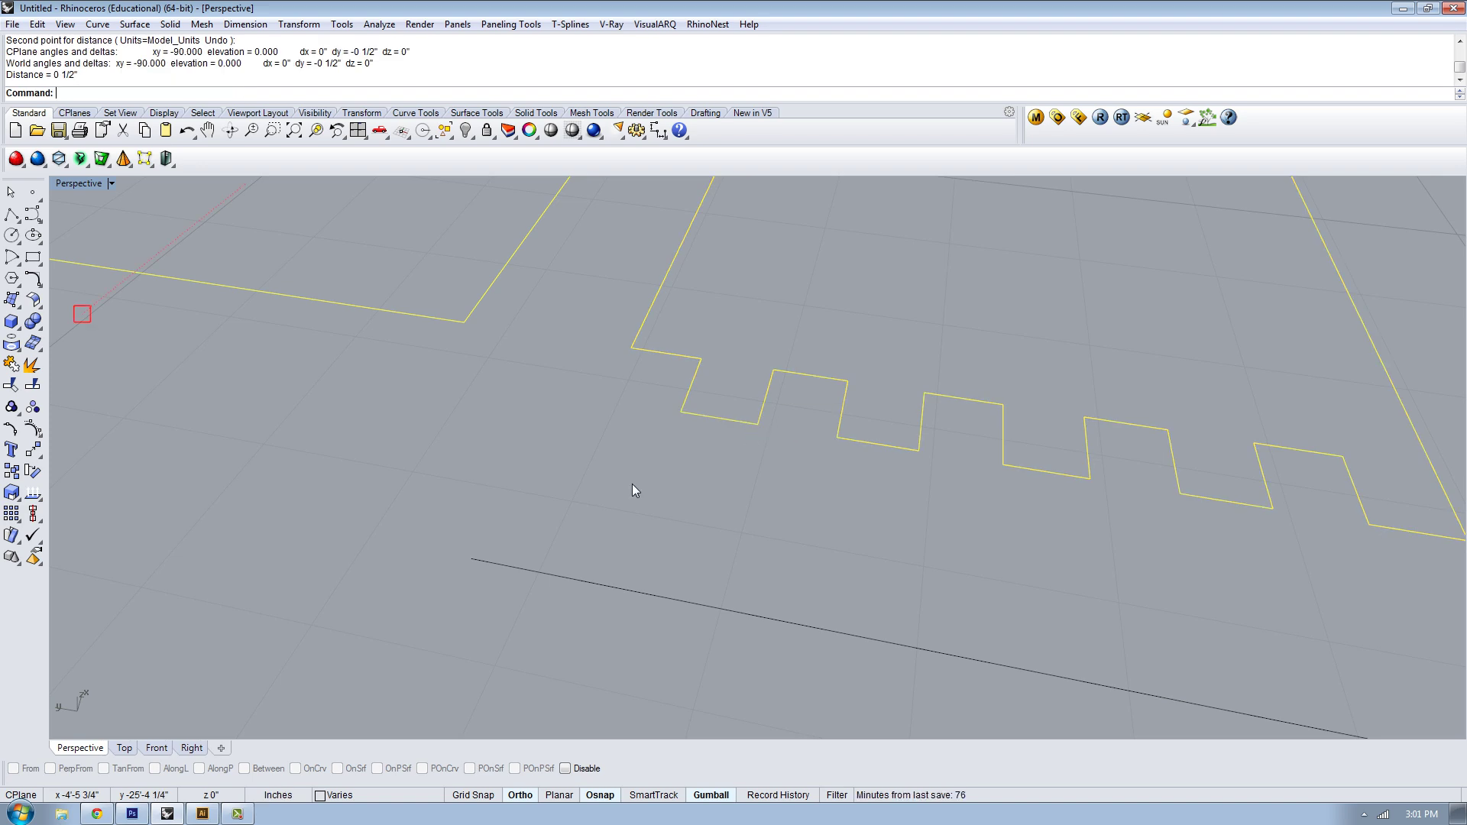
{"action": "key", "text": "Escape"}
{"action": "left_click_drag", "start_coordinate": [629, 484], "coordinate": [428, 634]}
Delete the reference lines and move the eight scaled panels straight up in the Top view
{"action": "key", "text": "Delete"}
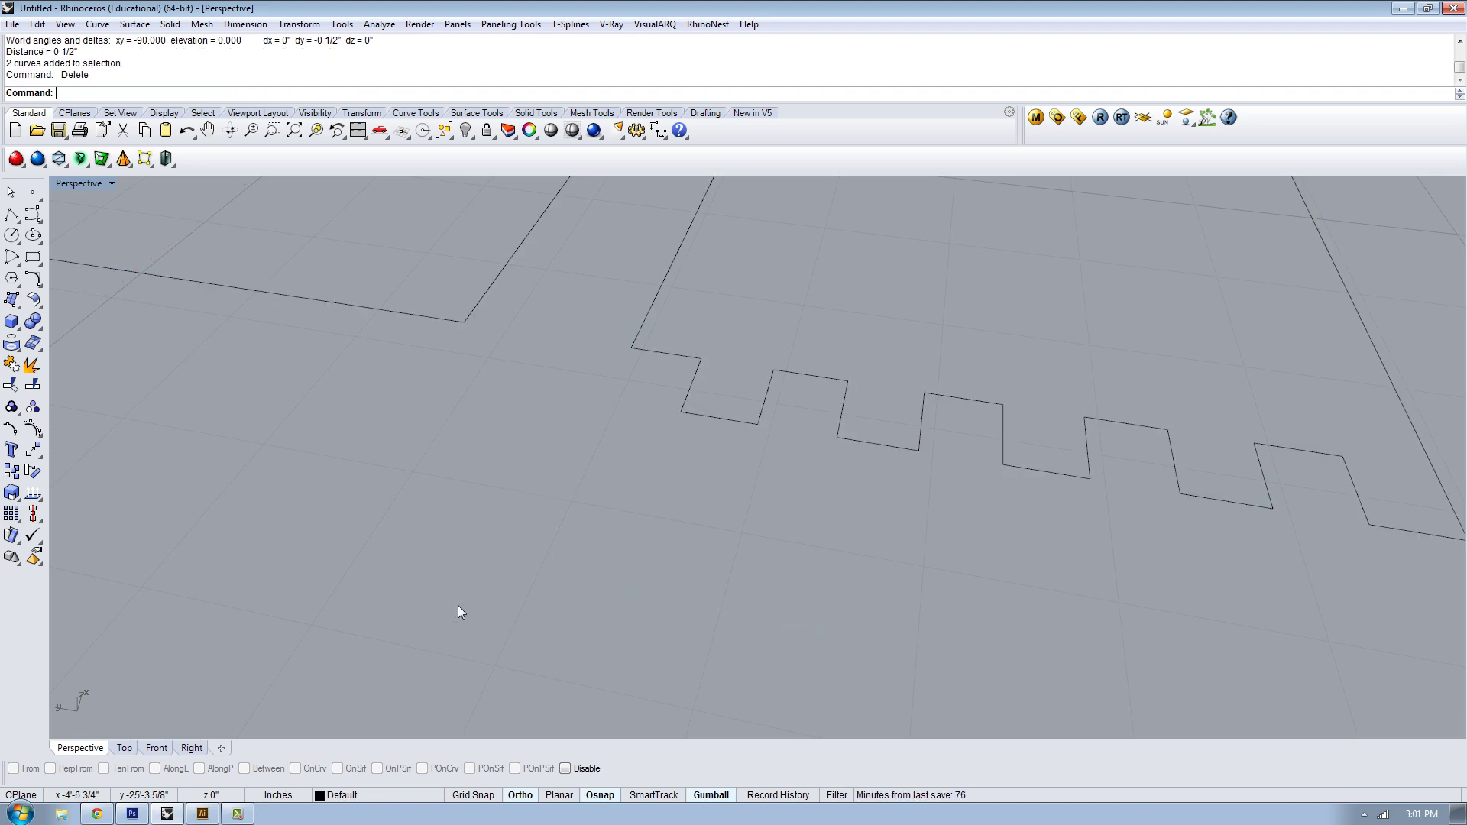
{"action": "scroll", "coordinate": [459, 611], "scroll_direction": "down", "scroll_amount": 10}
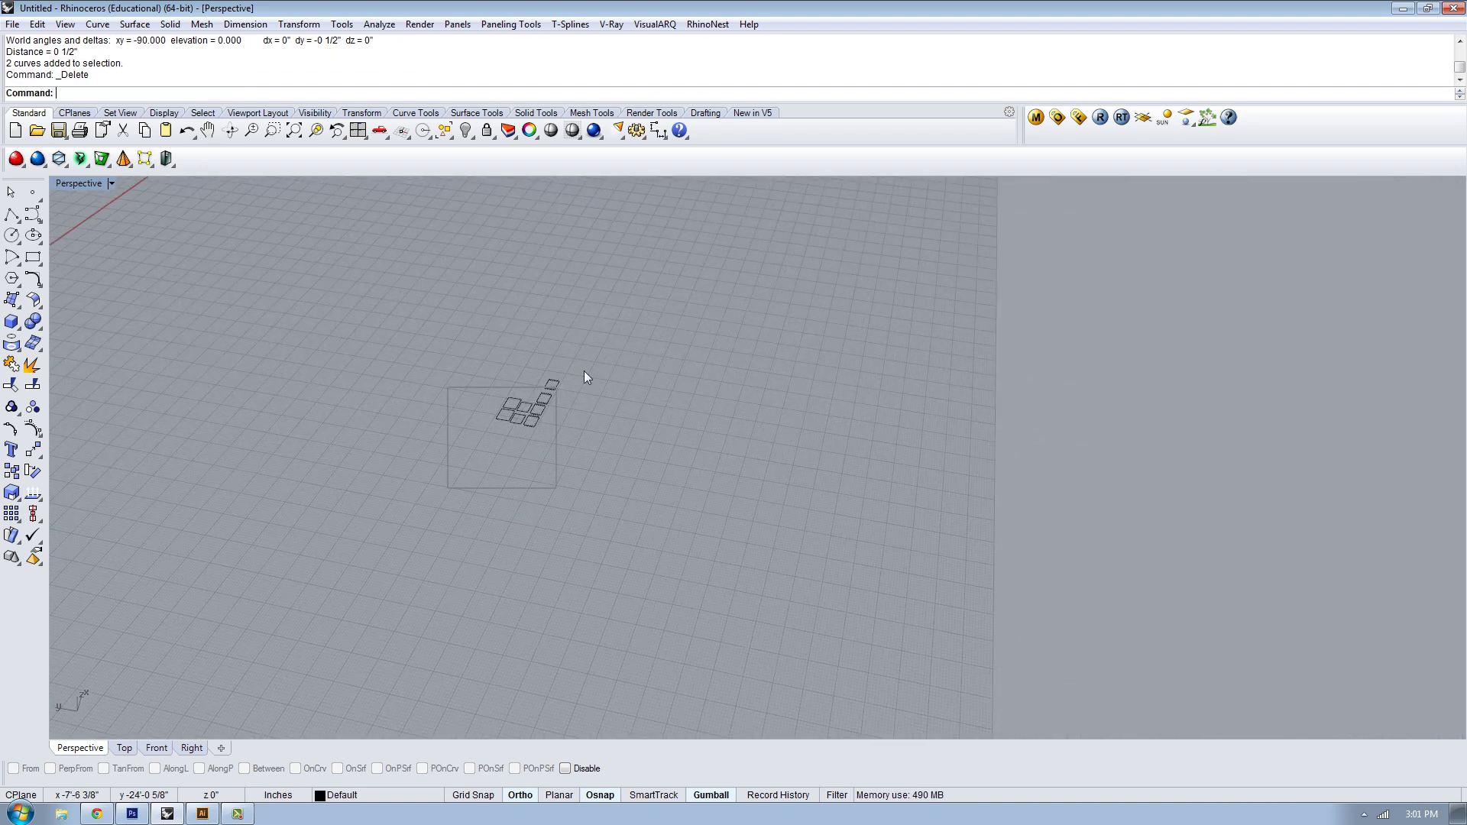
{"action": "left_click_drag", "start_coordinate": [489, 435], "coordinate": [608, 330]}
{"action": "right_click_drag", "start_coordinate": [609, 331], "coordinate": [920, 469], "text": "shift"}
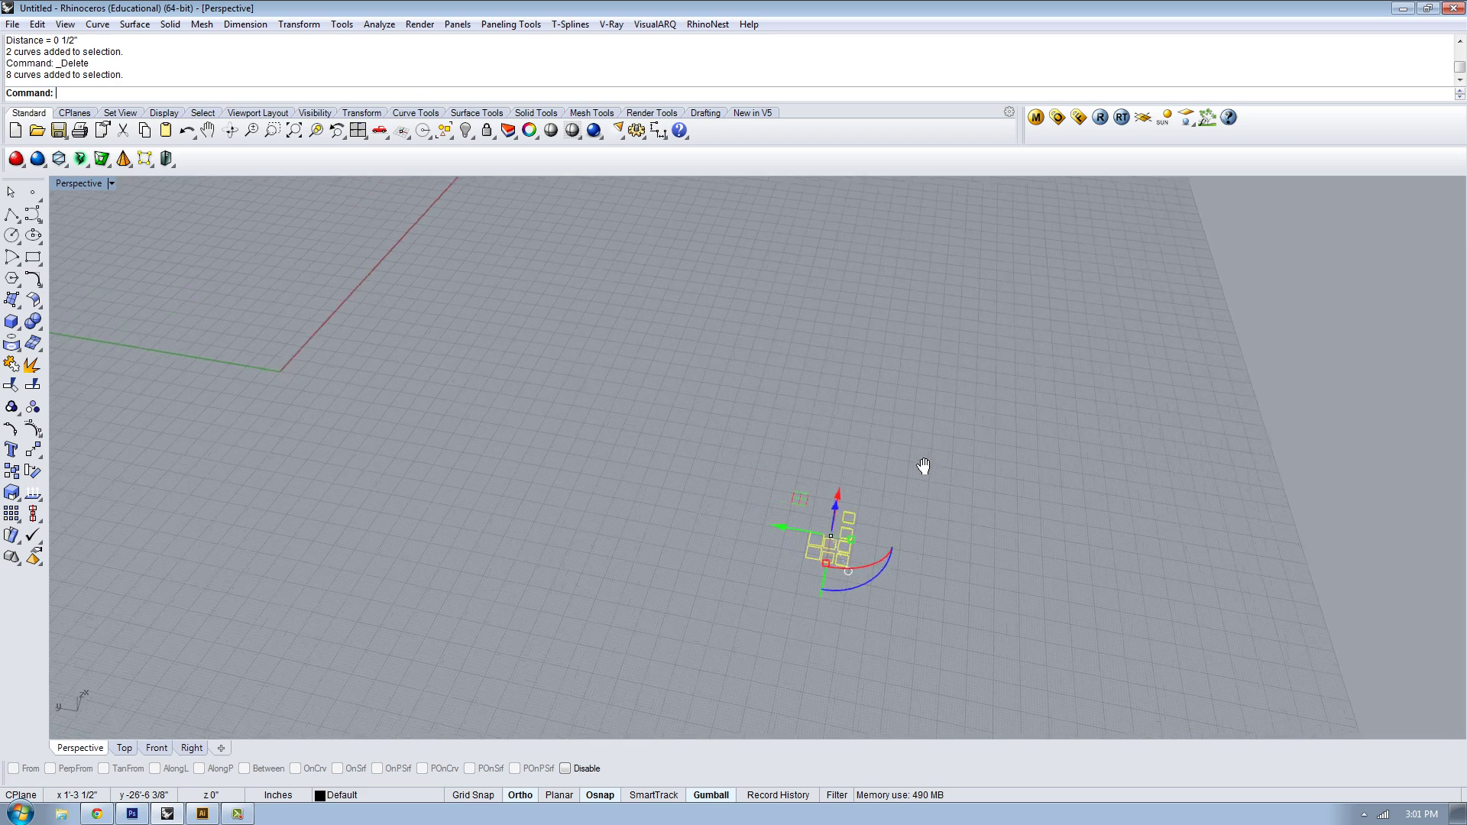
{"action": "left_click", "coordinate": [125, 748]}
{"action": "scroll", "coordinate": [569, 432], "scroll_direction": "down", "scroll_amount": 6}
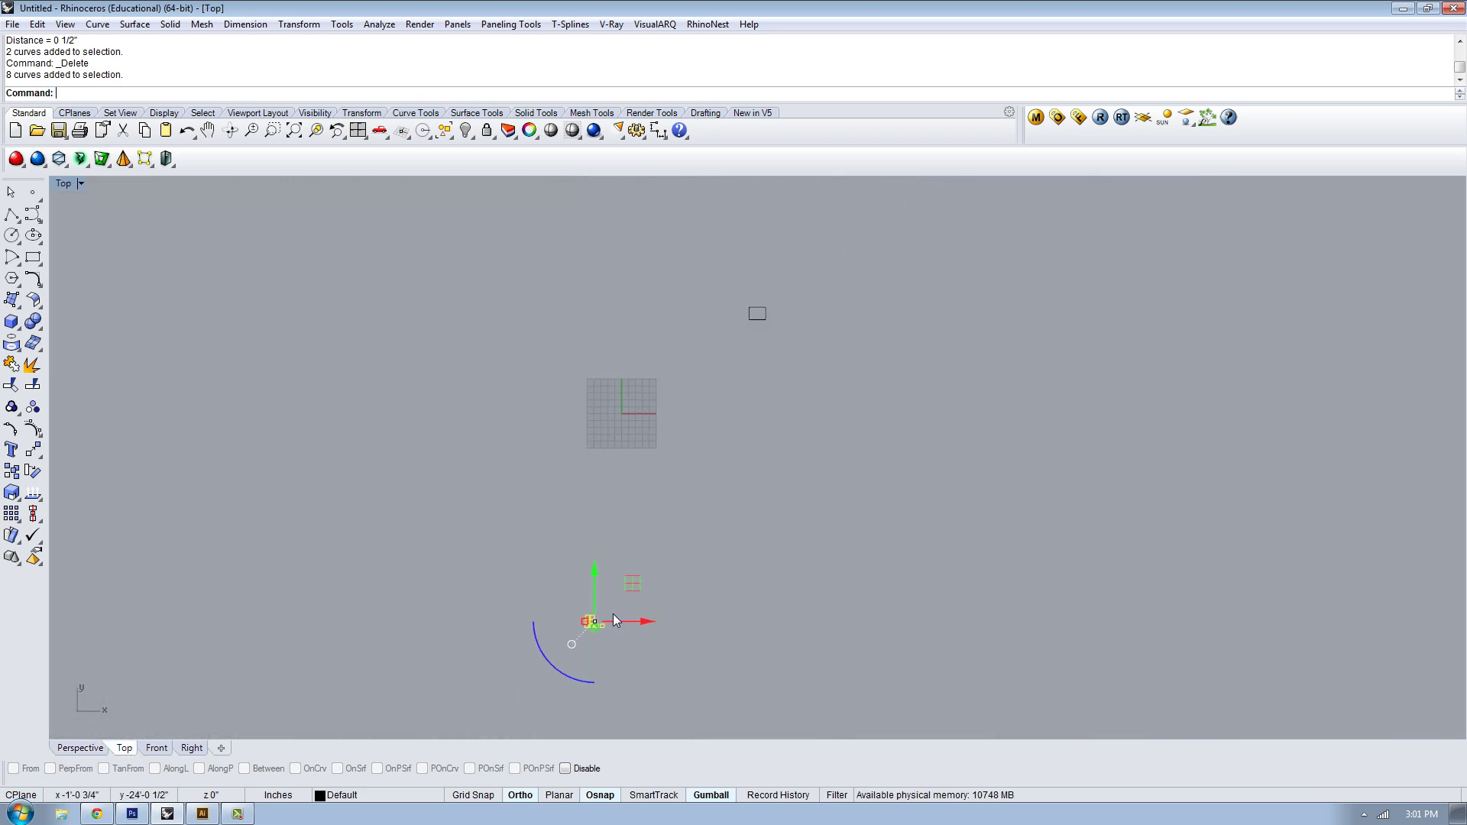
{"action": "left_click_drag", "start_coordinate": [613, 620], "coordinate": [634, 422]}
{"action": "scroll", "coordinate": [611, 412], "scroll_direction": "up", "scroll_amount": 5}
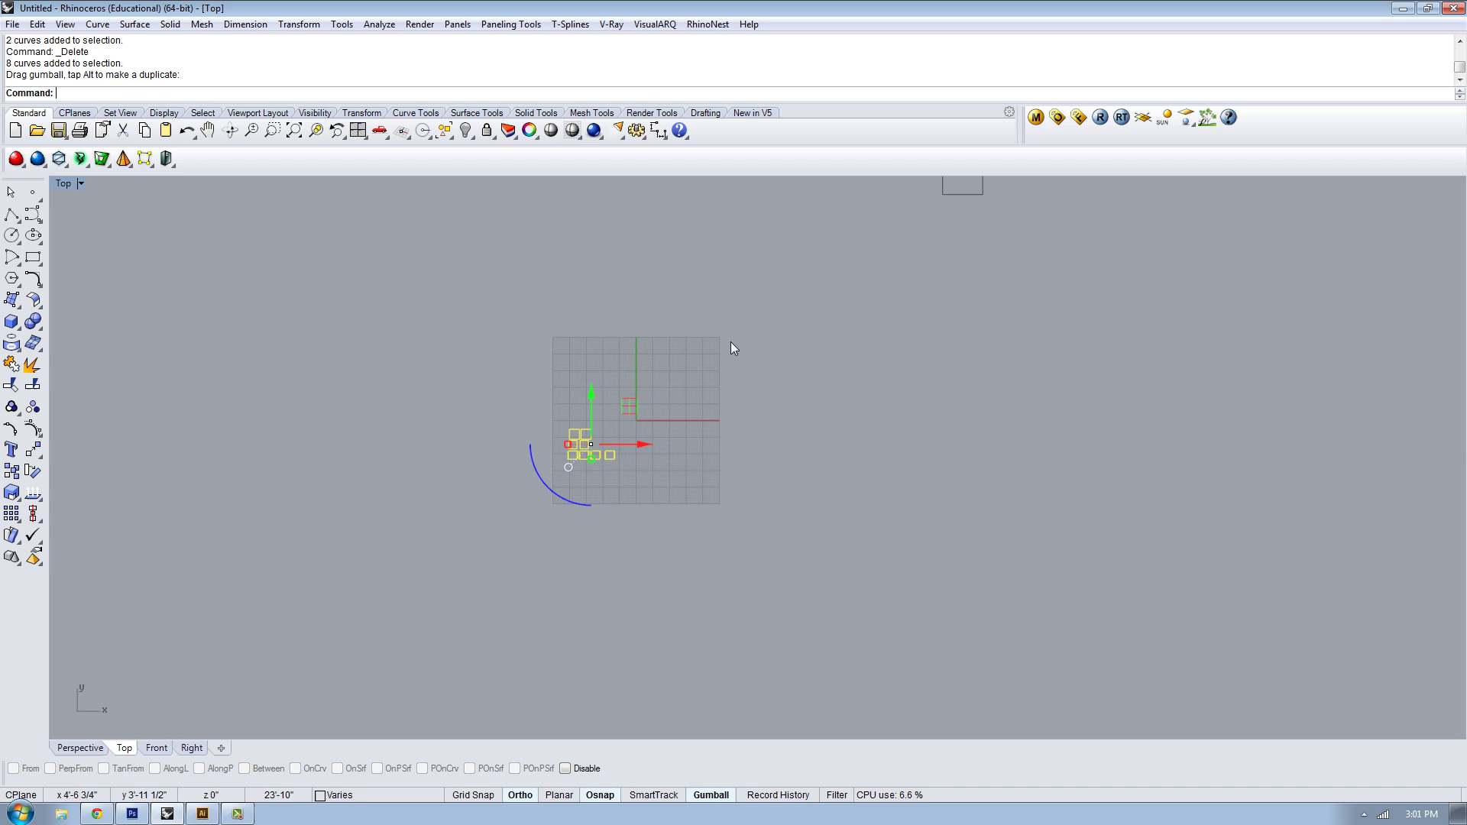
{"action": "key", "text": "Escape"}
{"action": "scroll", "coordinate": [735, 382], "scroll_direction": "up", "scroll_amount": 2}
Move the small rectangle left and down to the origin
{"action": "left_click", "coordinate": [1015, 180]}
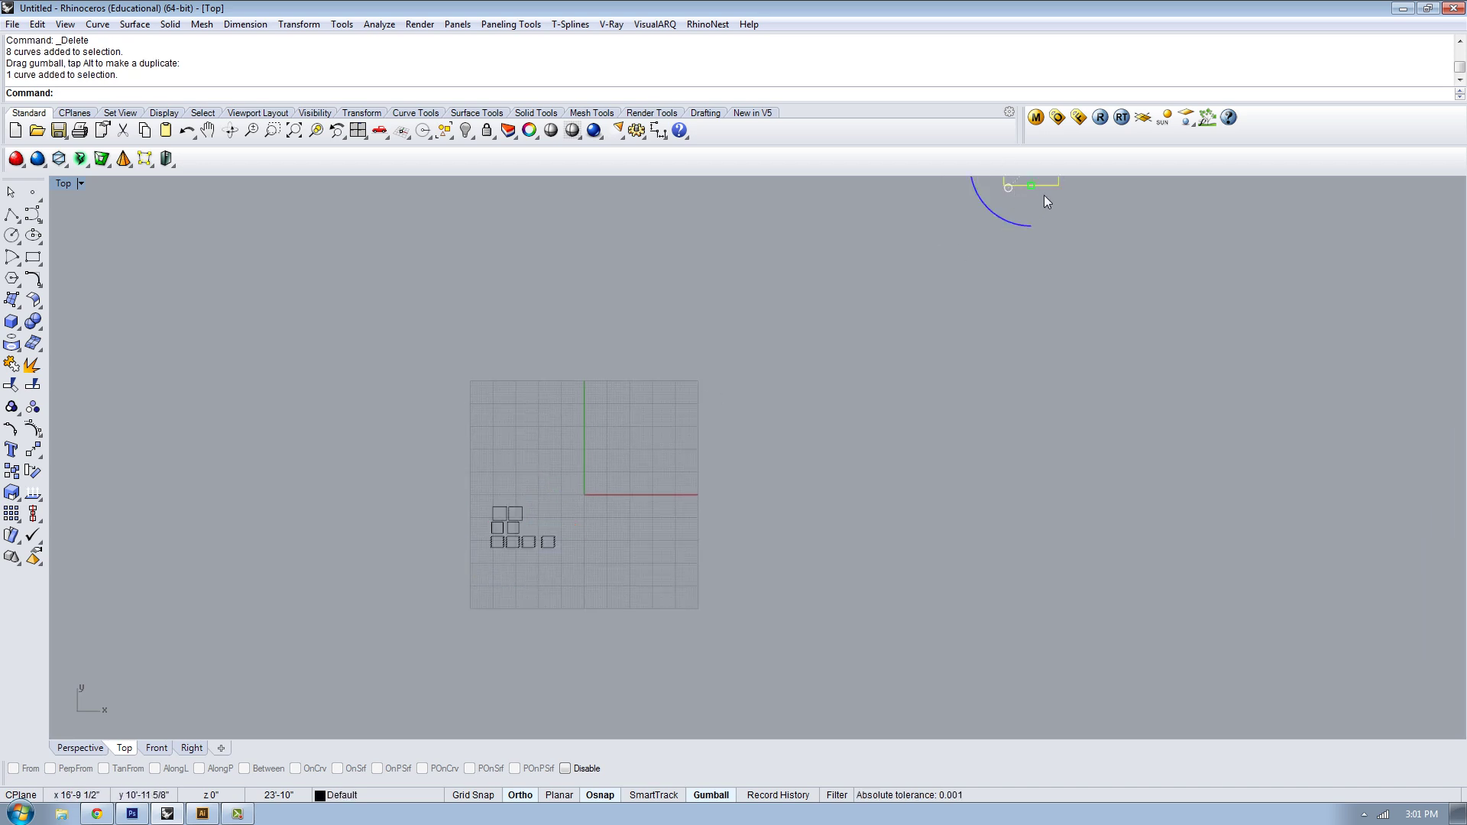
{"action": "scroll", "coordinate": [1024, 214], "scroll_direction": "down", "scroll_amount": 3}
{"action": "left_click_drag", "start_coordinate": [1051, 187], "coordinate": [762, 251]}
{"action": "right_click_drag", "start_coordinate": [767, 180], "coordinate": [764, 208]}
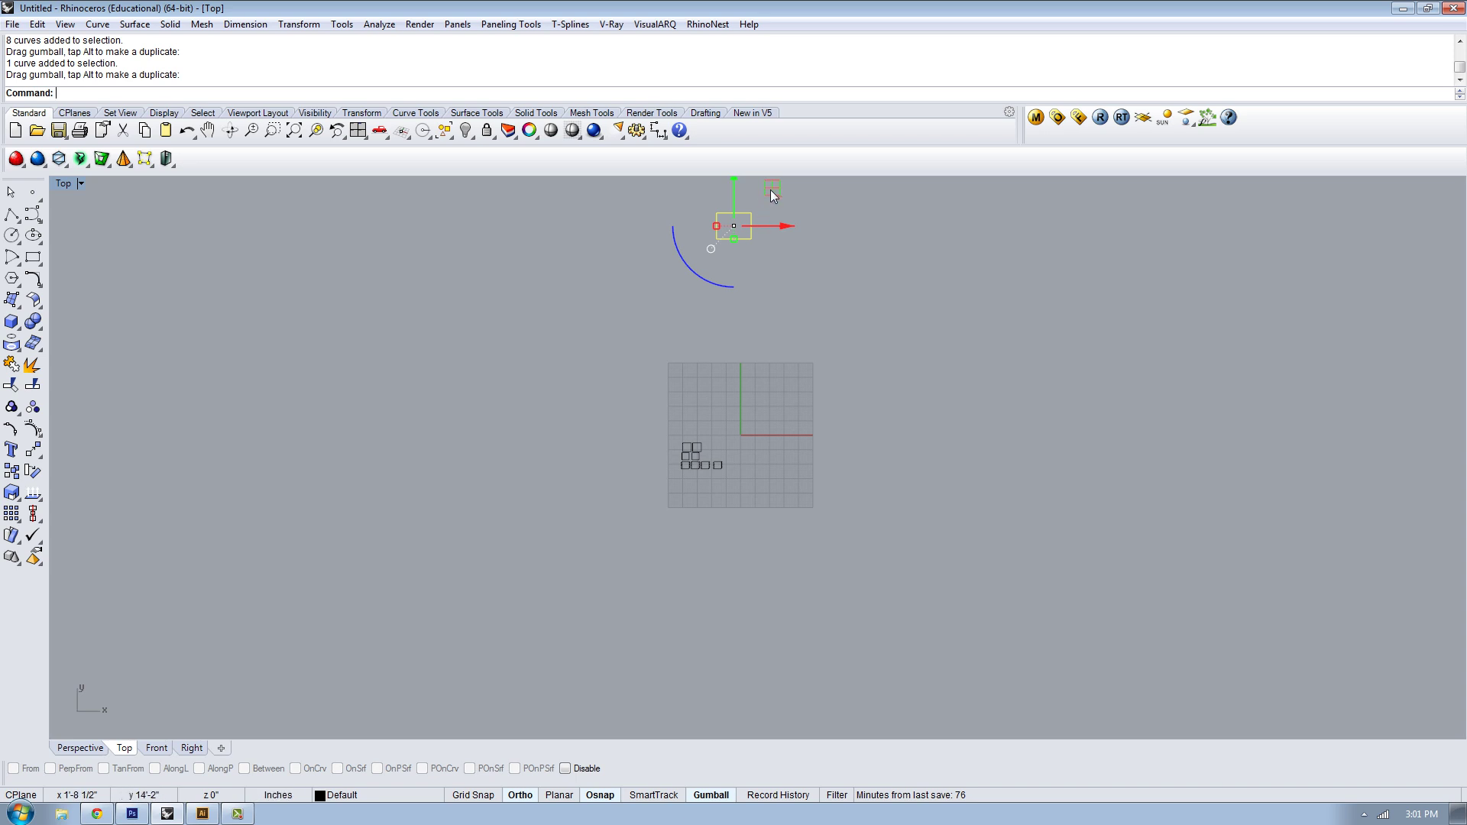
{"action": "left_click_drag", "start_coordinate": [770, 189], "coordinate": [799, 392]}
{"action": "key", "text": "Escape"}
Move all eight panel curves straight up
{"action": "scroll", "coordinate": [778, 458], "scroll_direction": "up", "scroll_amount": 3}
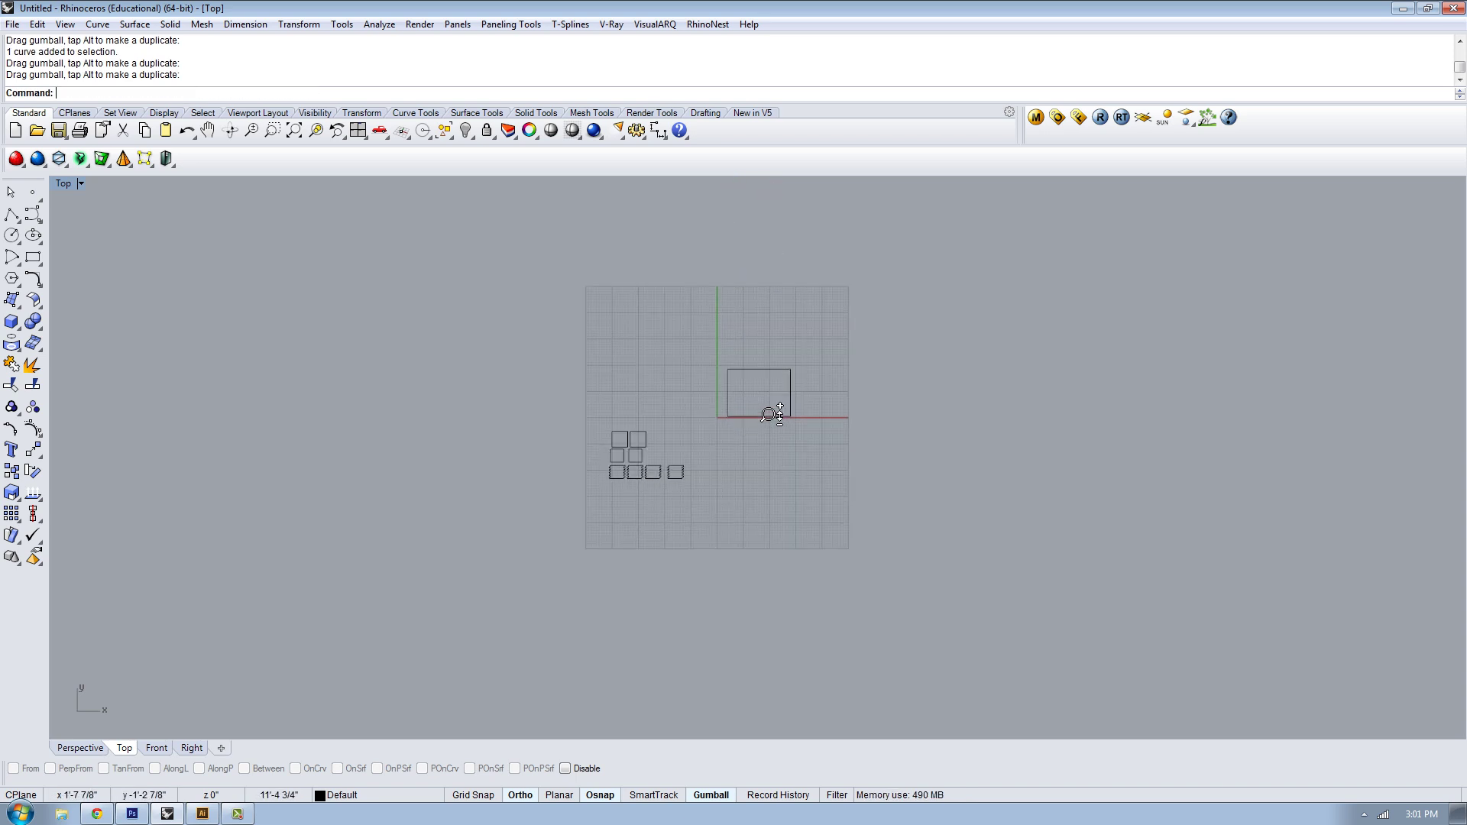
{"action": "scroll", "coordinate": [778, 412], "scroll_direction": "up", "scroll_amount": 3}
{"action": "left_click", "coordinate": [749, 382]}
{"action": "right_click_drag", "start_coordinate": [659, 414], "coordinate": [663, 444]}
{"action": "left_click_drag", "start_coordinate": [427, 422], "coordinate": [657, 566]}
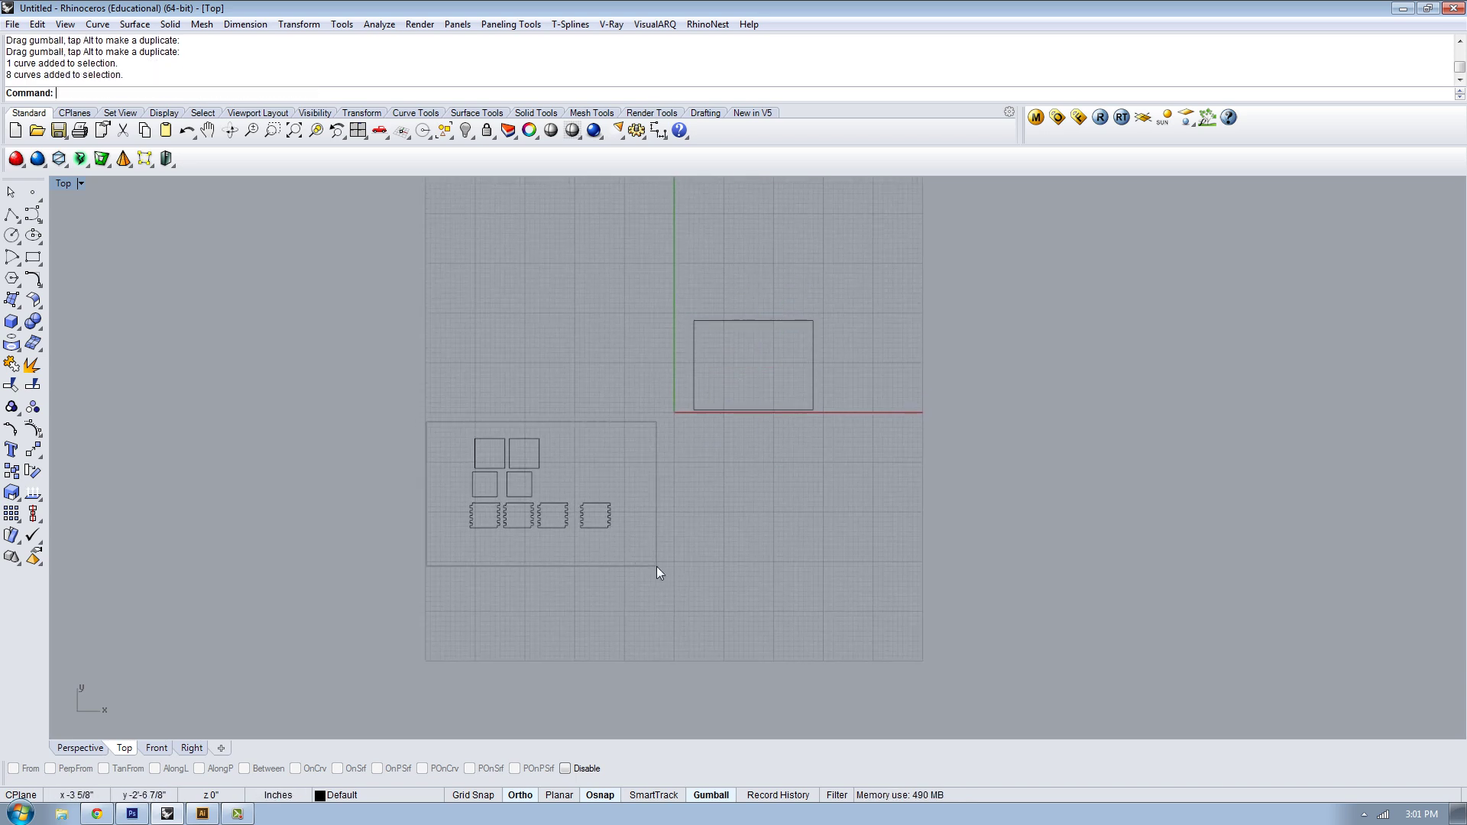
{"action": "left_click_drag", "start_coordinate": [537, 434], "coordinate": [553, 287]}
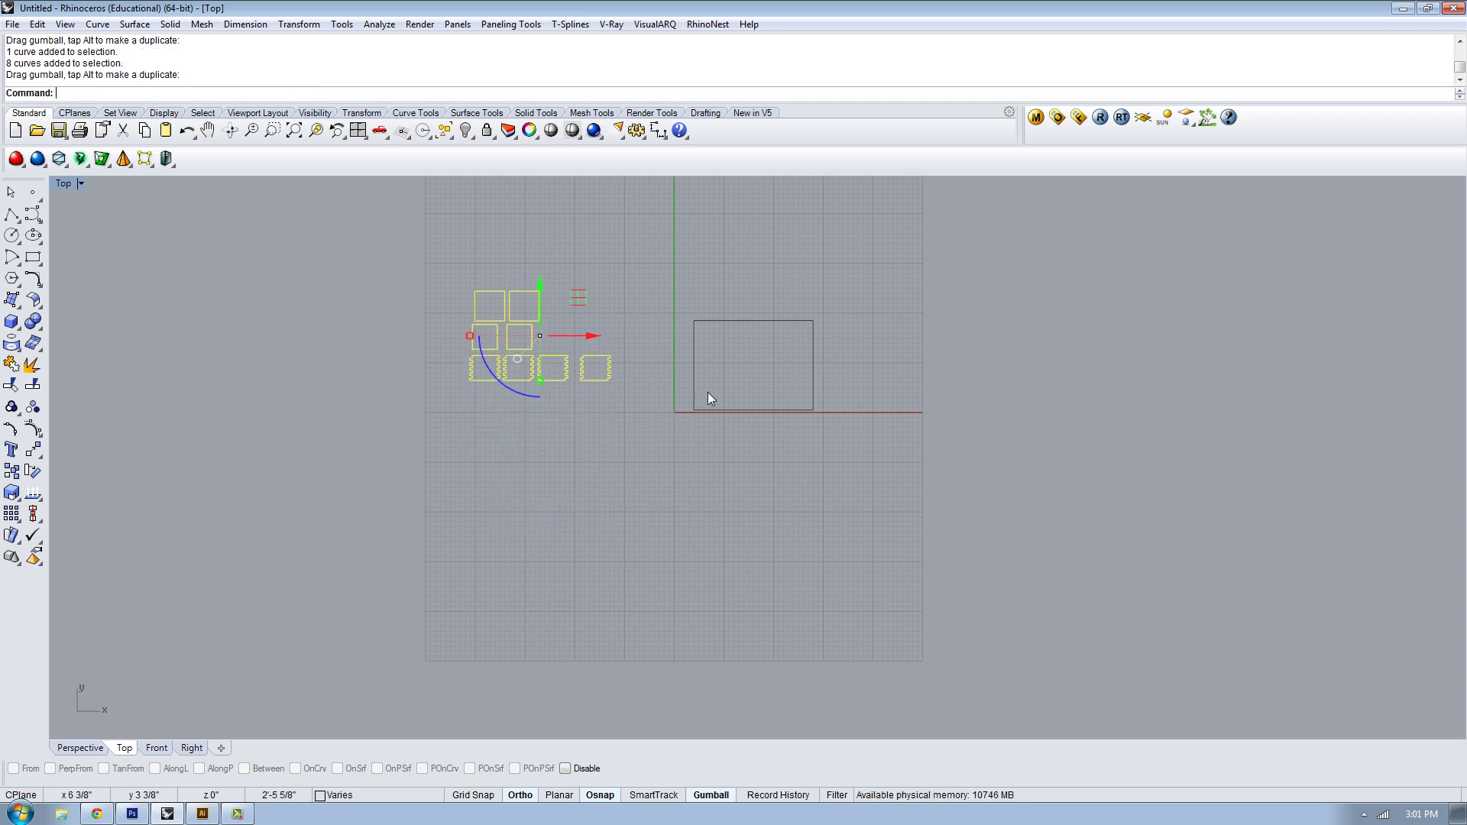
{"action": "scroll", "coordinate": [702, 344], "scroll_direction": "up", "scroll_amount": 3}
Move the large sheet rectangle up and left above the panels, then frame both
{"action": "right_click_drag", "start_coordinate": [698, 281], "coordinate": [713, 336]}
{"action": "left_click", "coordinate": [809, 352]}
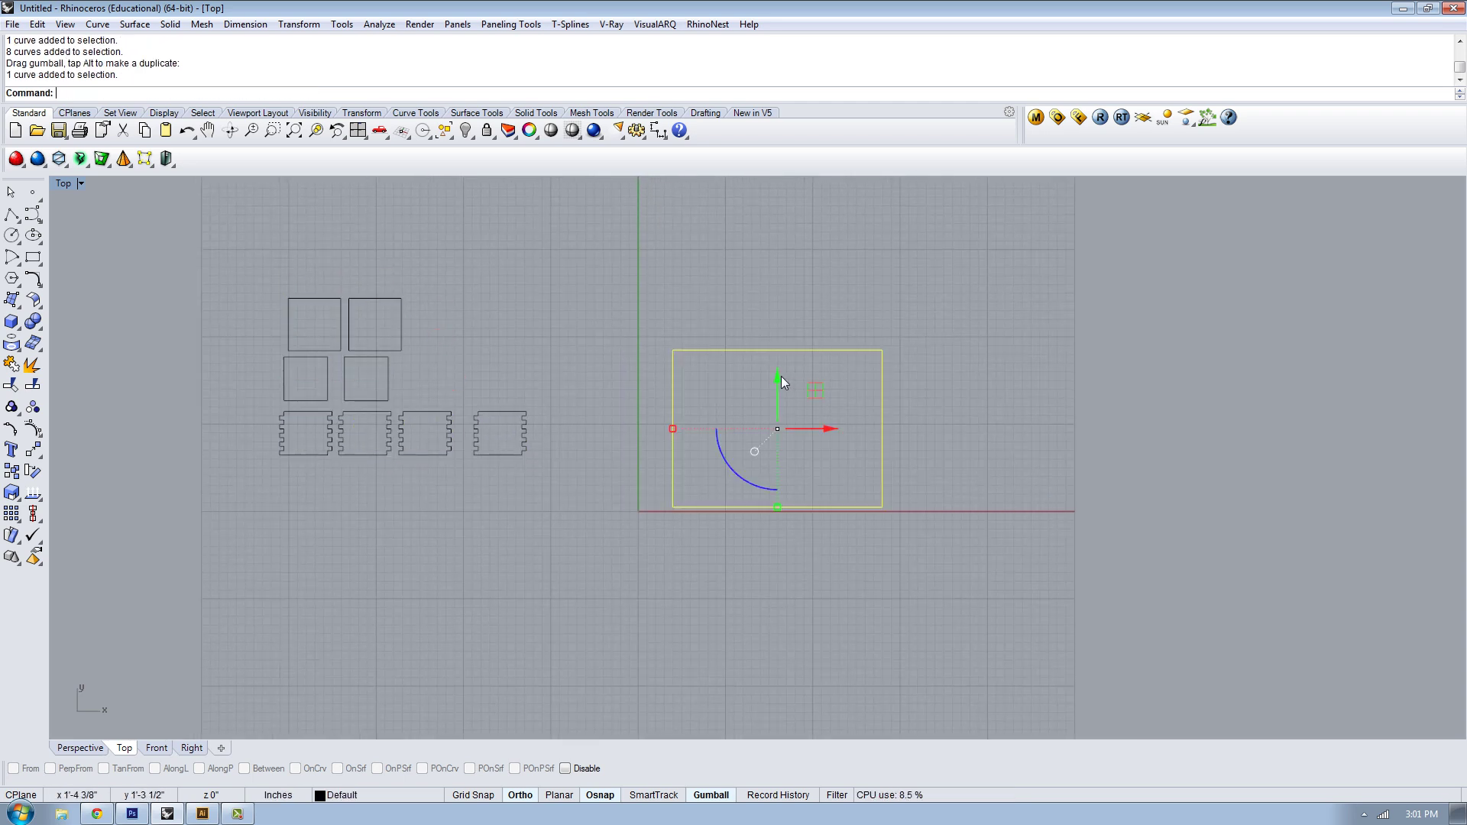
{"action": "left_click_drag", "start_coordinate": [781, 376], "coordinate": [795, 240]}
{"action": "right_click_drag", "start_coordinate": [794, 240], "coordinate": [828, 324]}
{"action": "left_click_drag", "start_coordinate": [840, 320], "coordinate": [731, 291]}
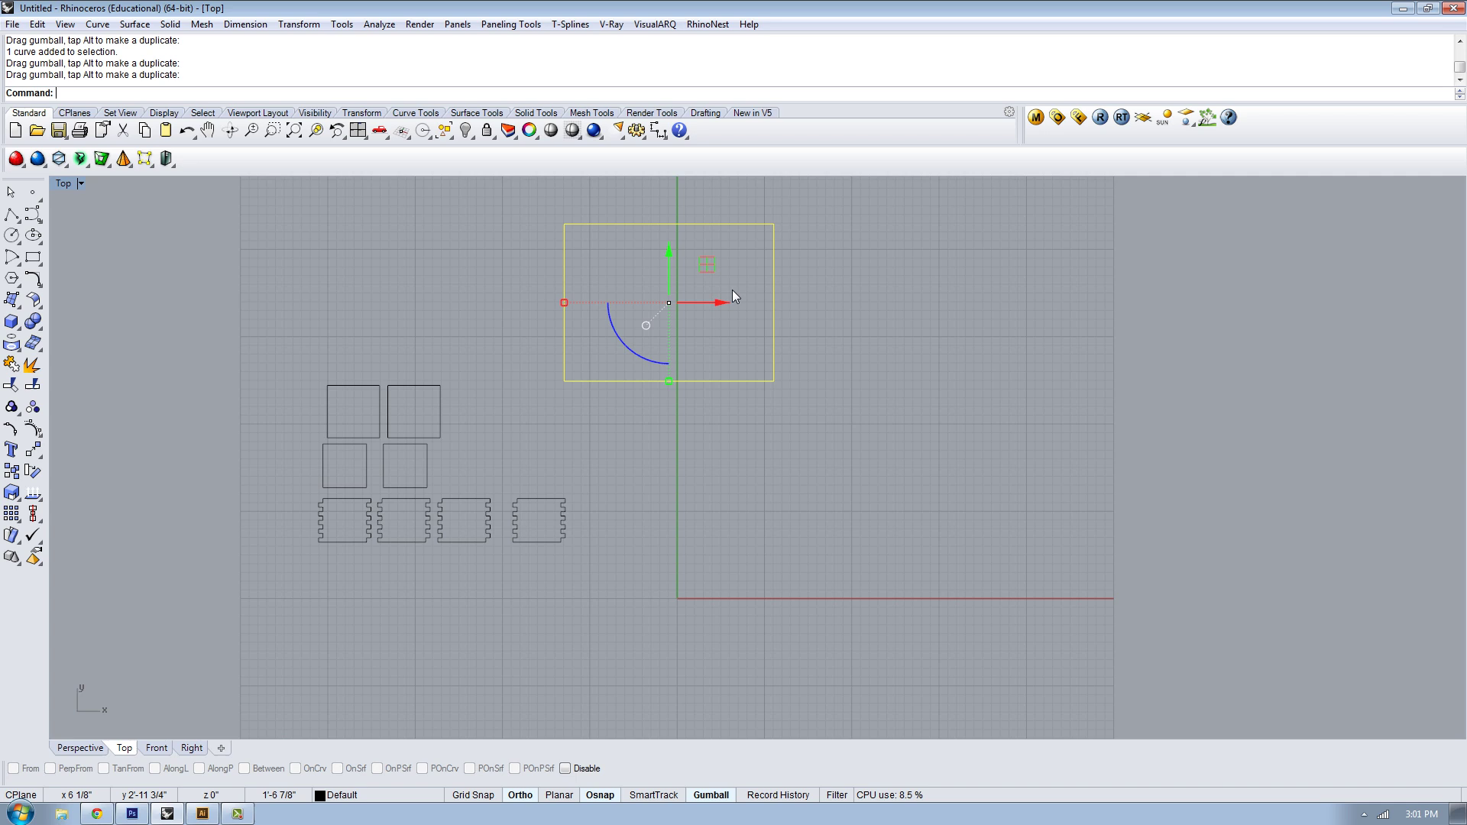
{"action": "key", "text": "Escape"}
{"action": "right_click_drag", "start_coordinate": [644, 319], "coordinate": [699, 345]}
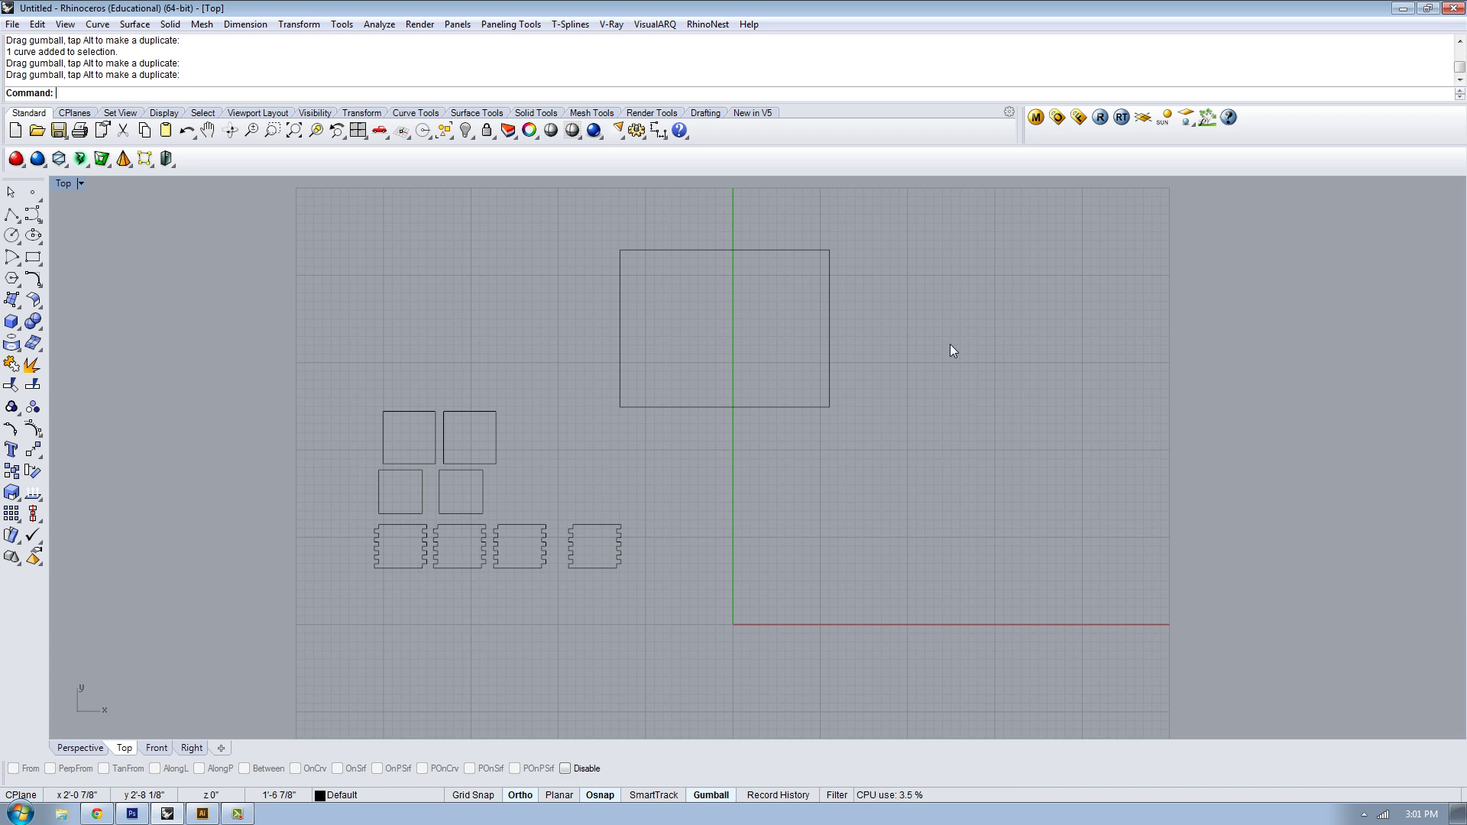
Launch RhinoNestWizard and window-select all eight panel curves to nest, one of each
{"action": "type", "text": "hino"}
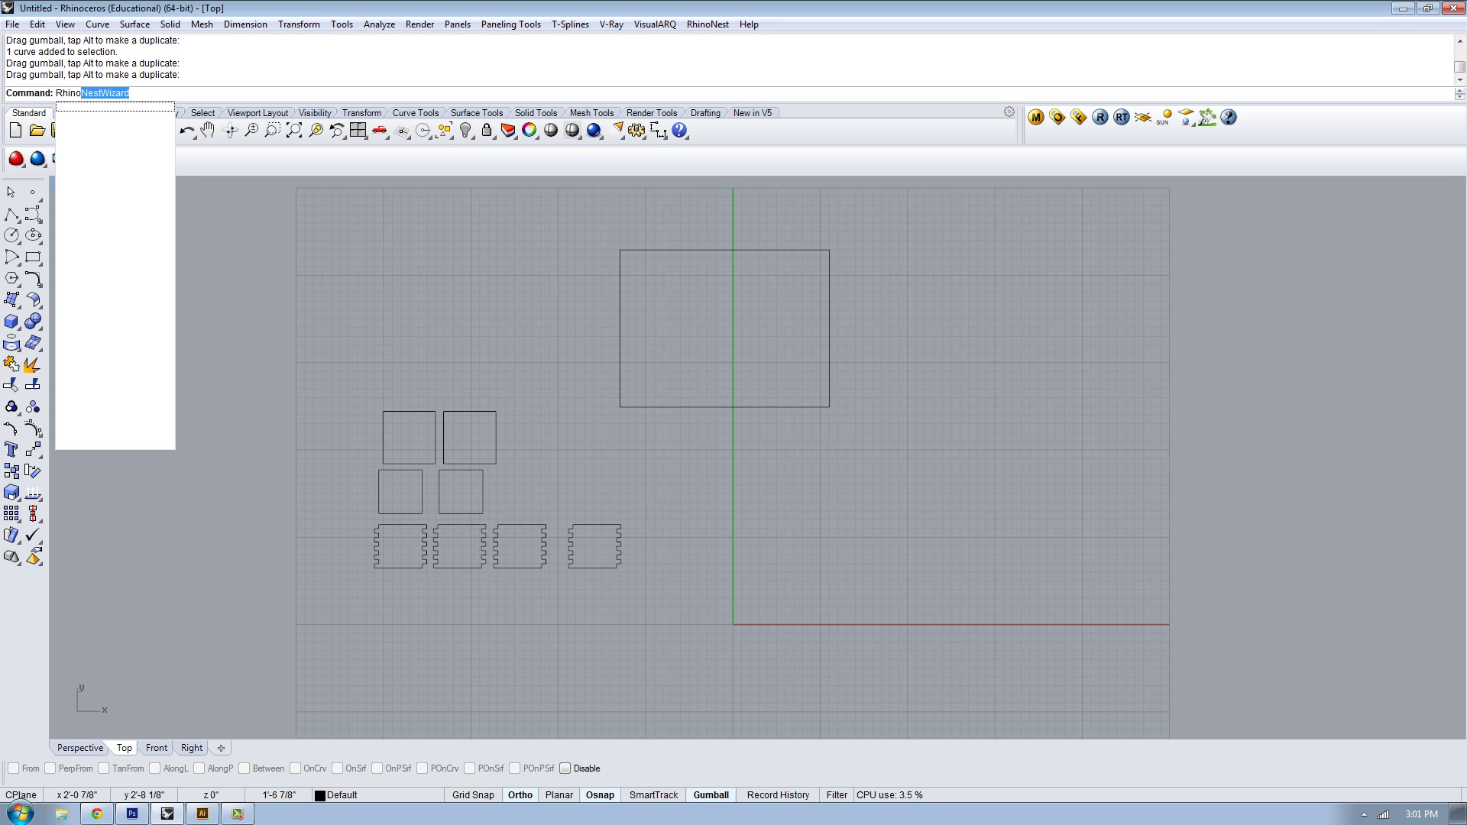
{"action": "key", "text": "Return"}
{"action": "left_click_drag", "start_coordinate": [787, 258], "coordinate": [1219, 229]}
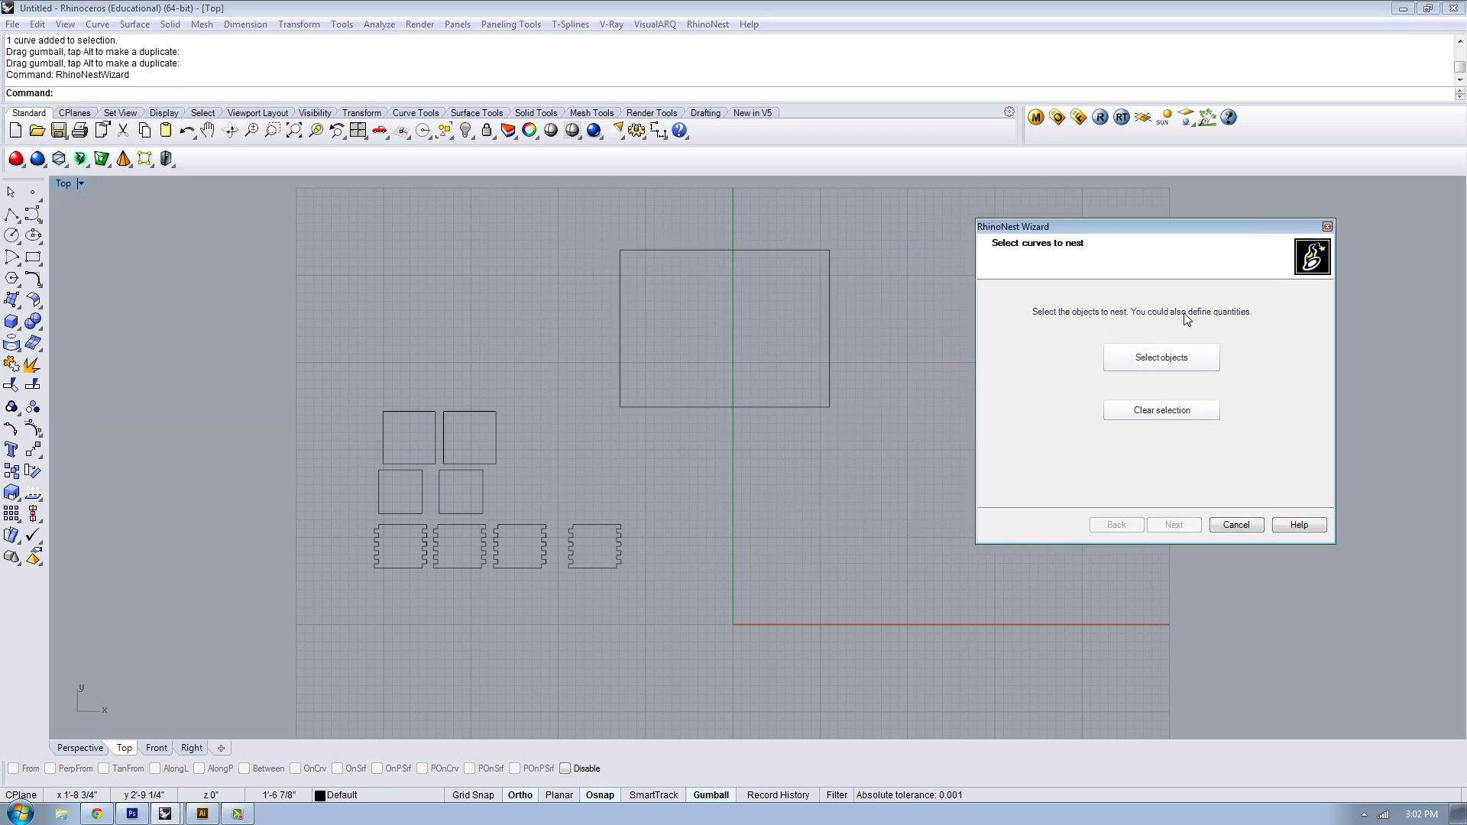
{"action": "left_click", "coordinate": [1161, 357]}
{"action": "left_click_drag", "start_coordinate": [334, 383], "coordinate": [649, 603]}
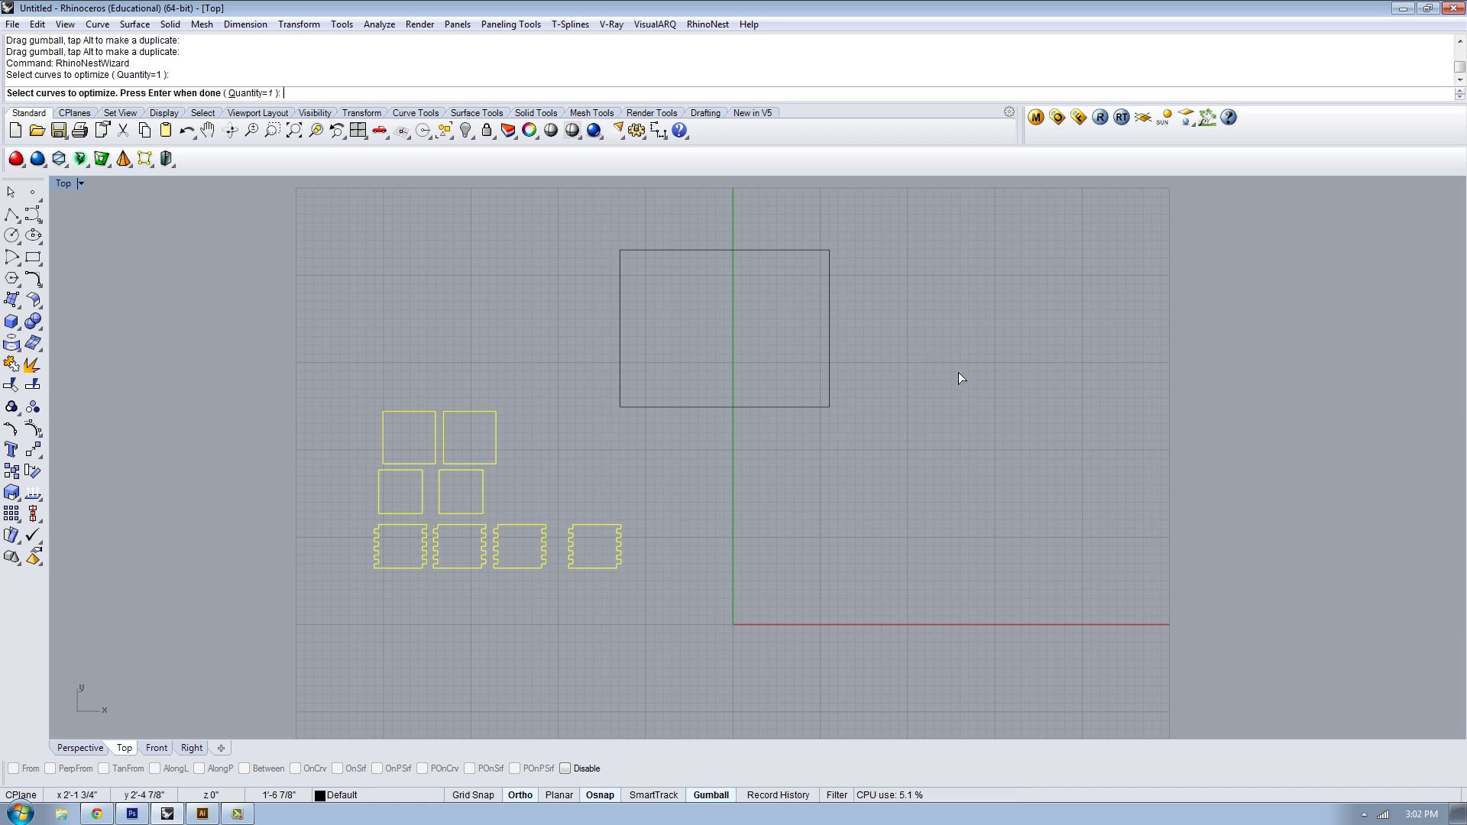
{"action": "key", "text": "Return"}
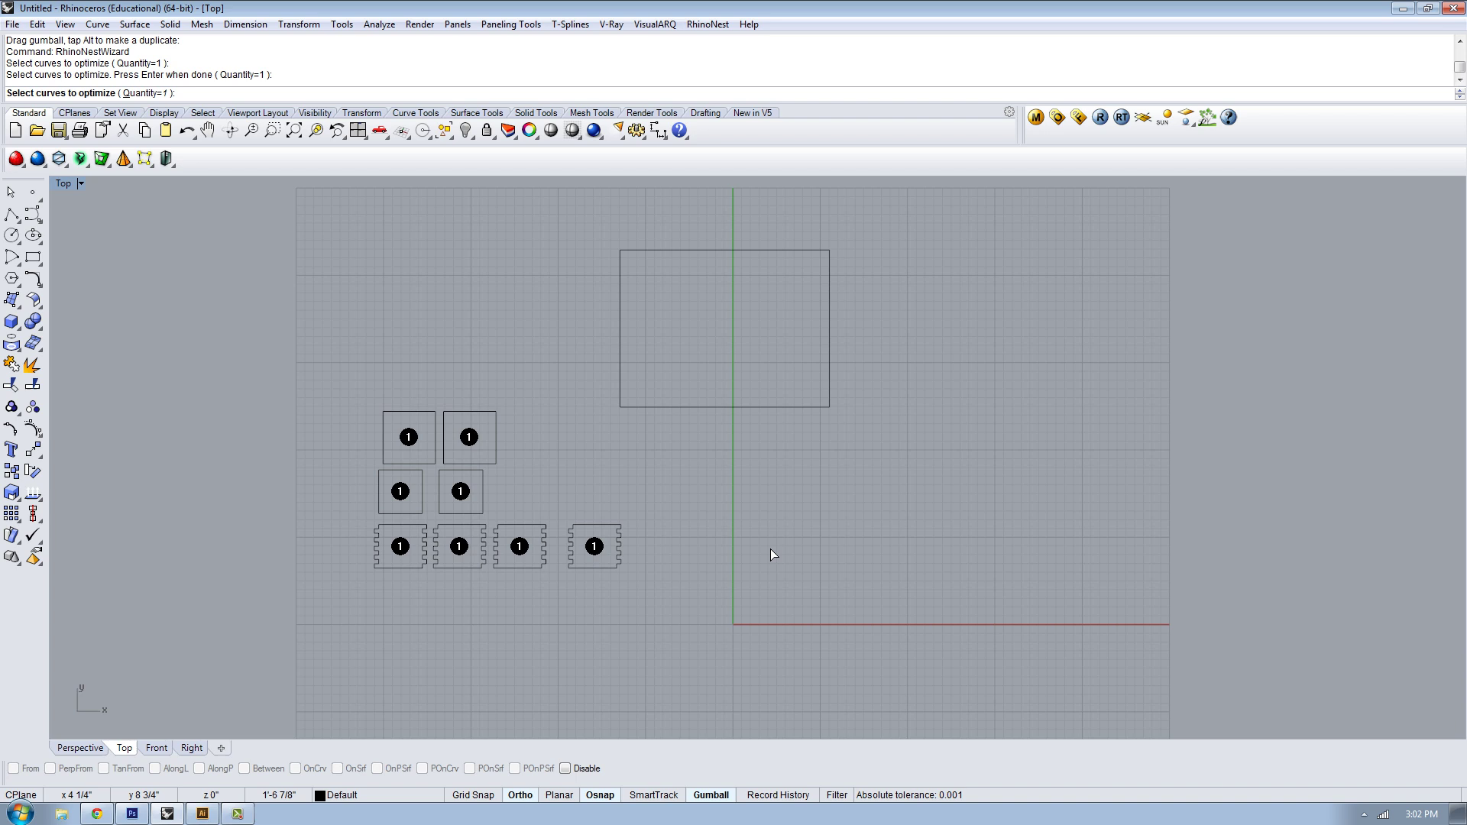
{"action": "key", "text": "Return"}
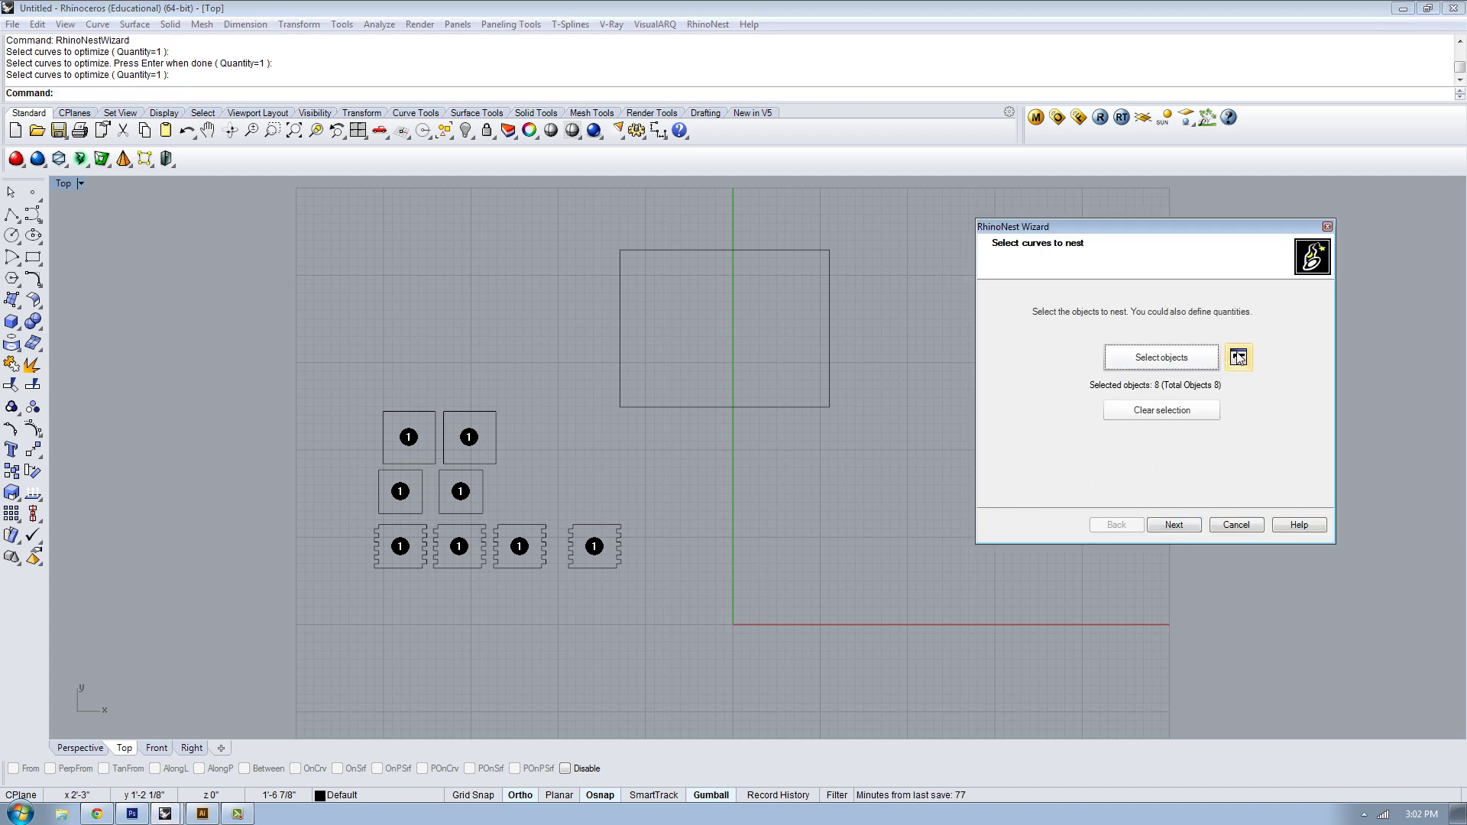
Keep item quantities and Unique Sheet, confirm a 24.0 × 18.0 sheet, and reach Define parameters
{"action": "left_click", "coordinate": [1238, 357]}
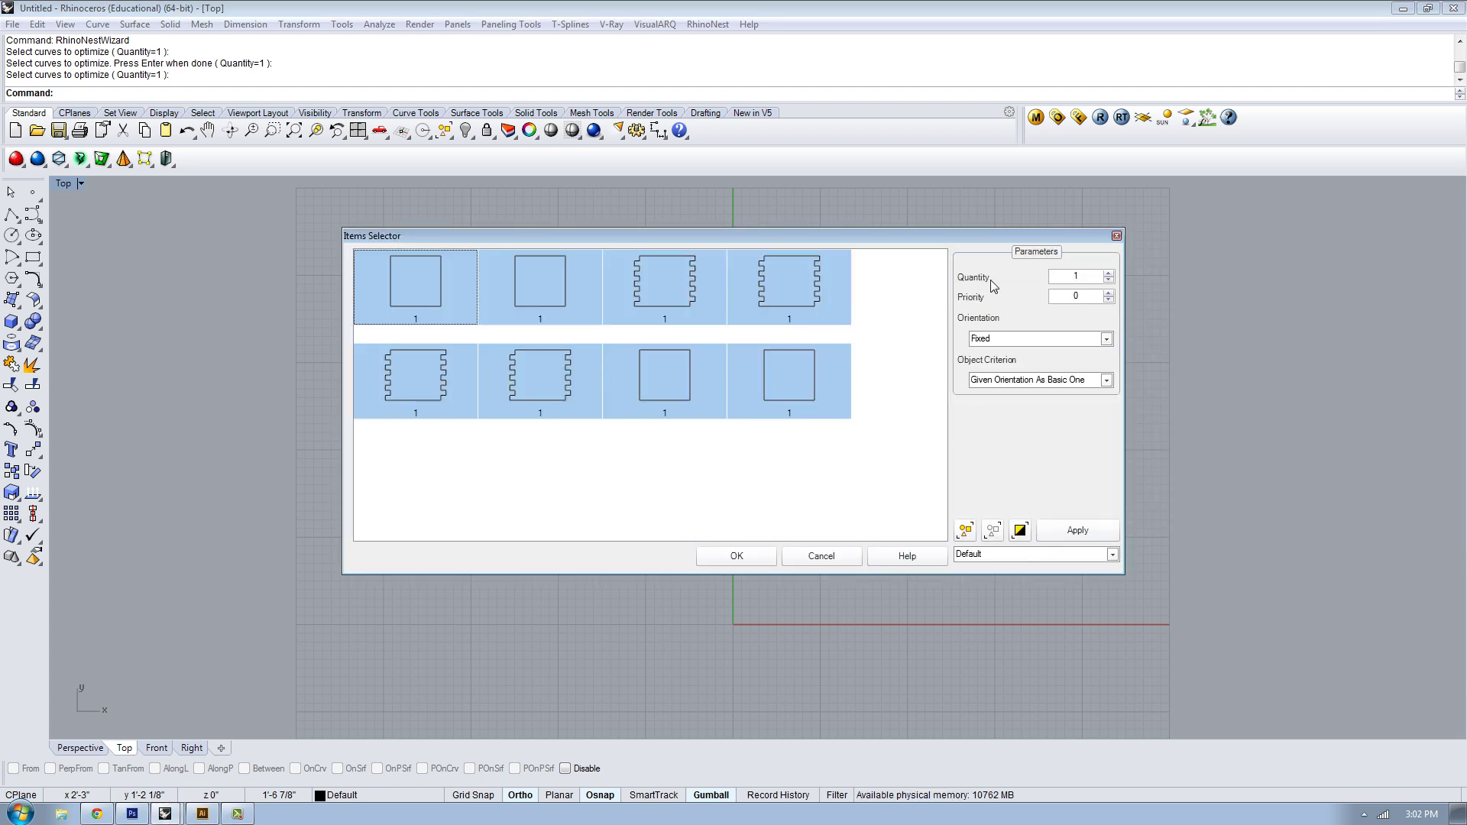
{"action": "left_click", "coordinate": [837, 556]}
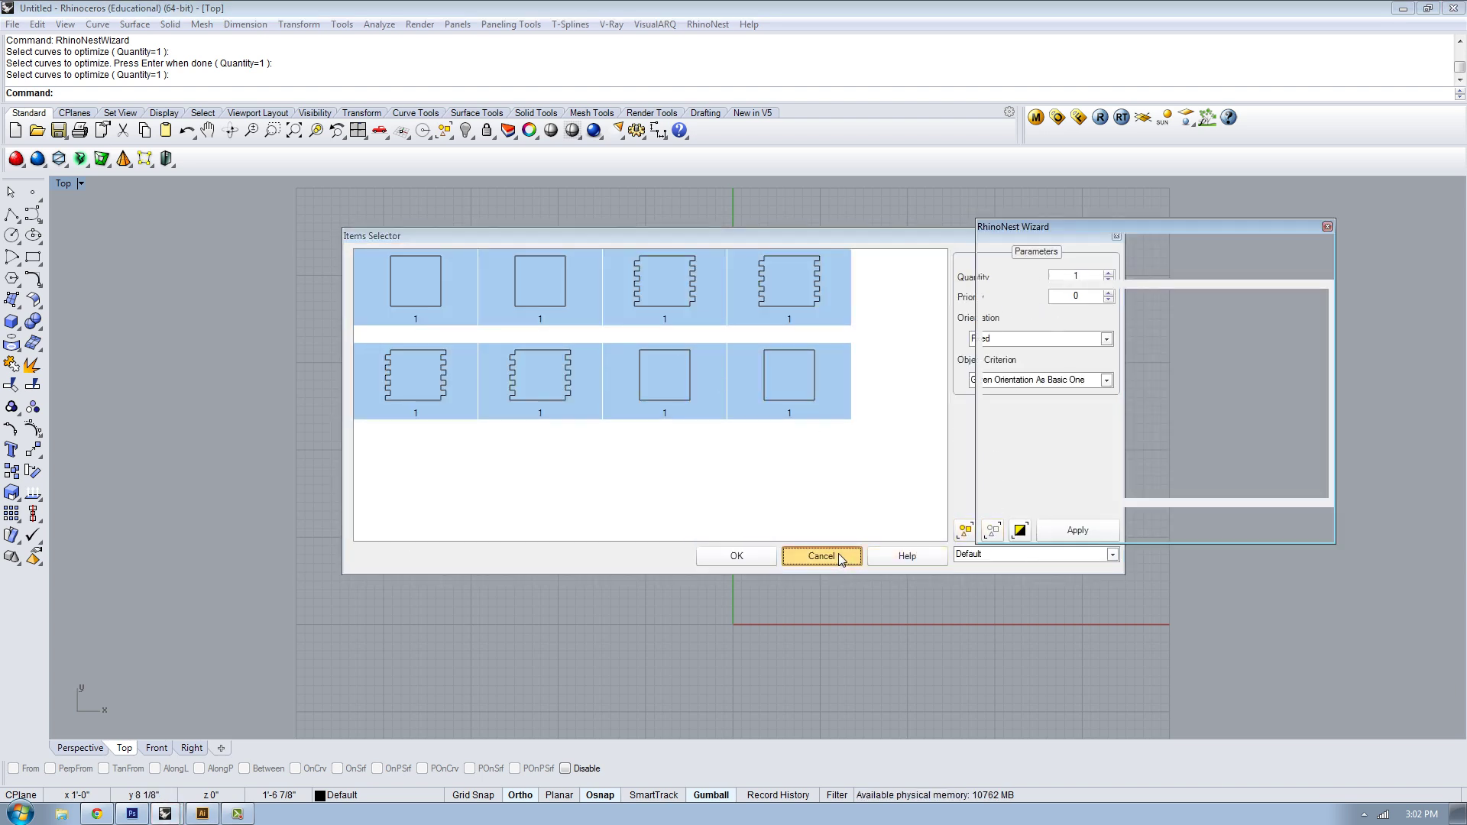
{"action": "left_click", "coordinate": [1181, 527]}
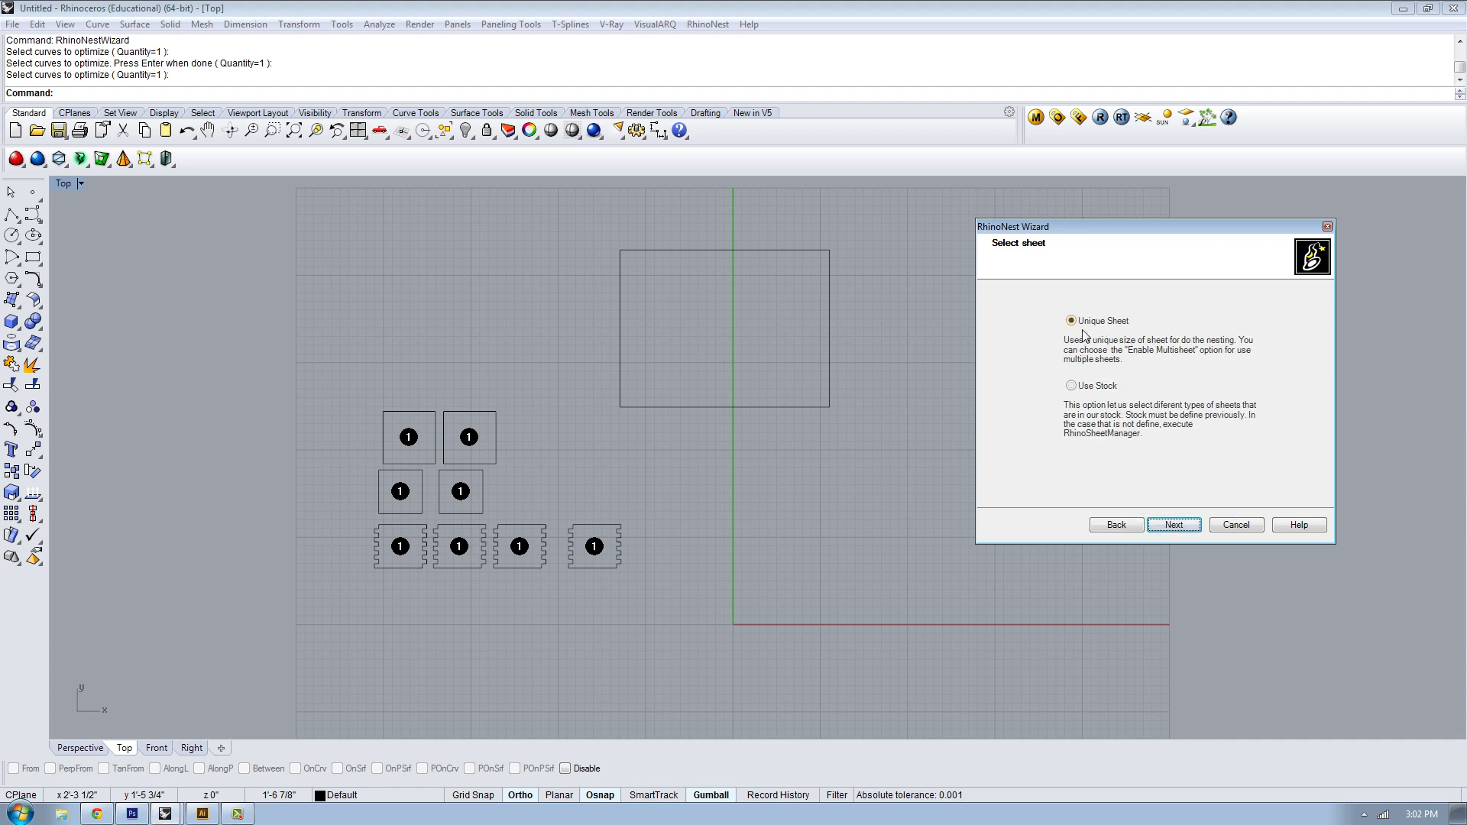
{"action": "left_click", "coordinate": [1169, 525]}
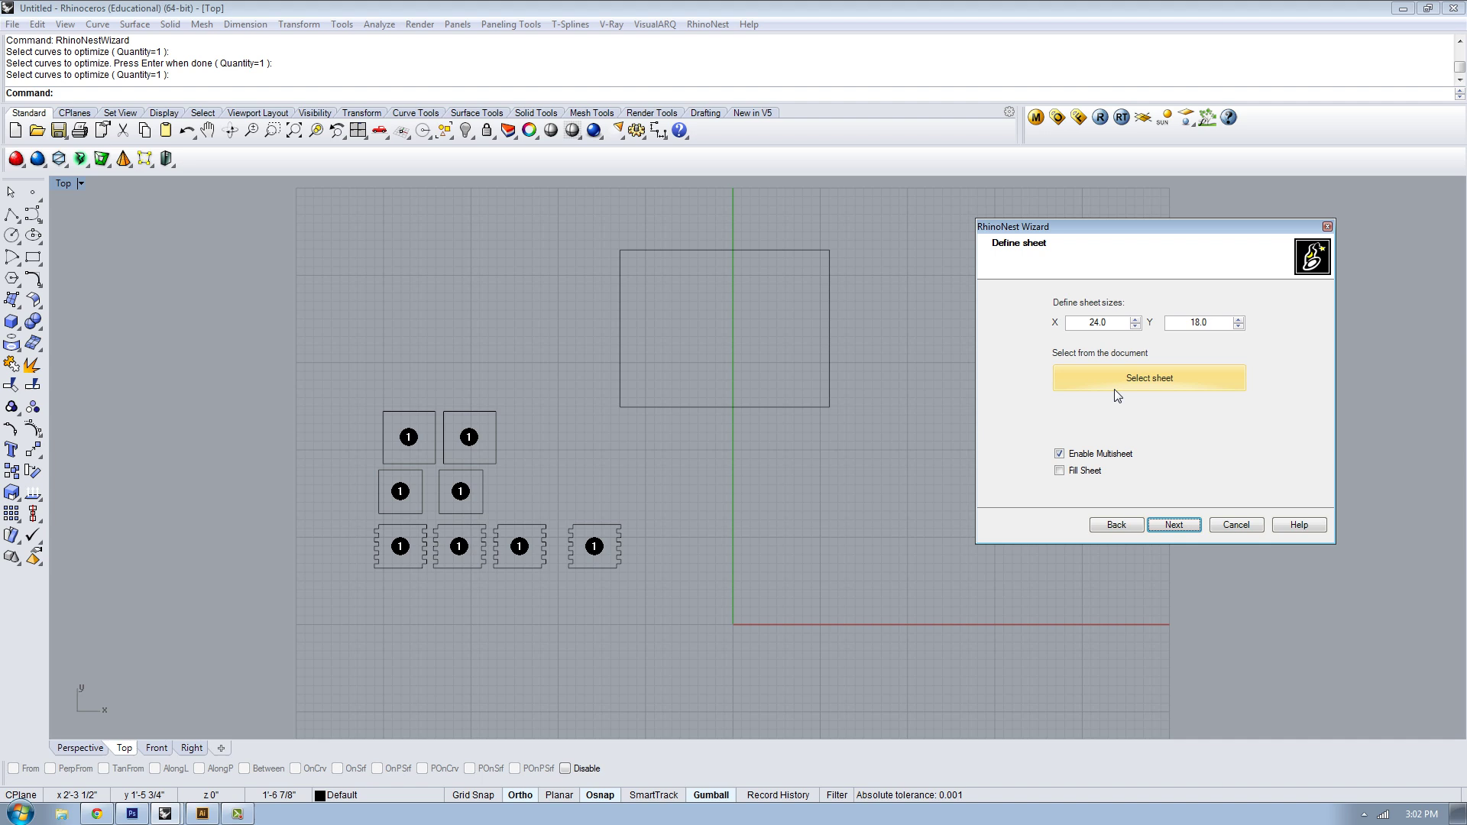
{"action": "left_click_drag", "start_coordinate": [1111, 327], "coordinate": [1095, 324]}
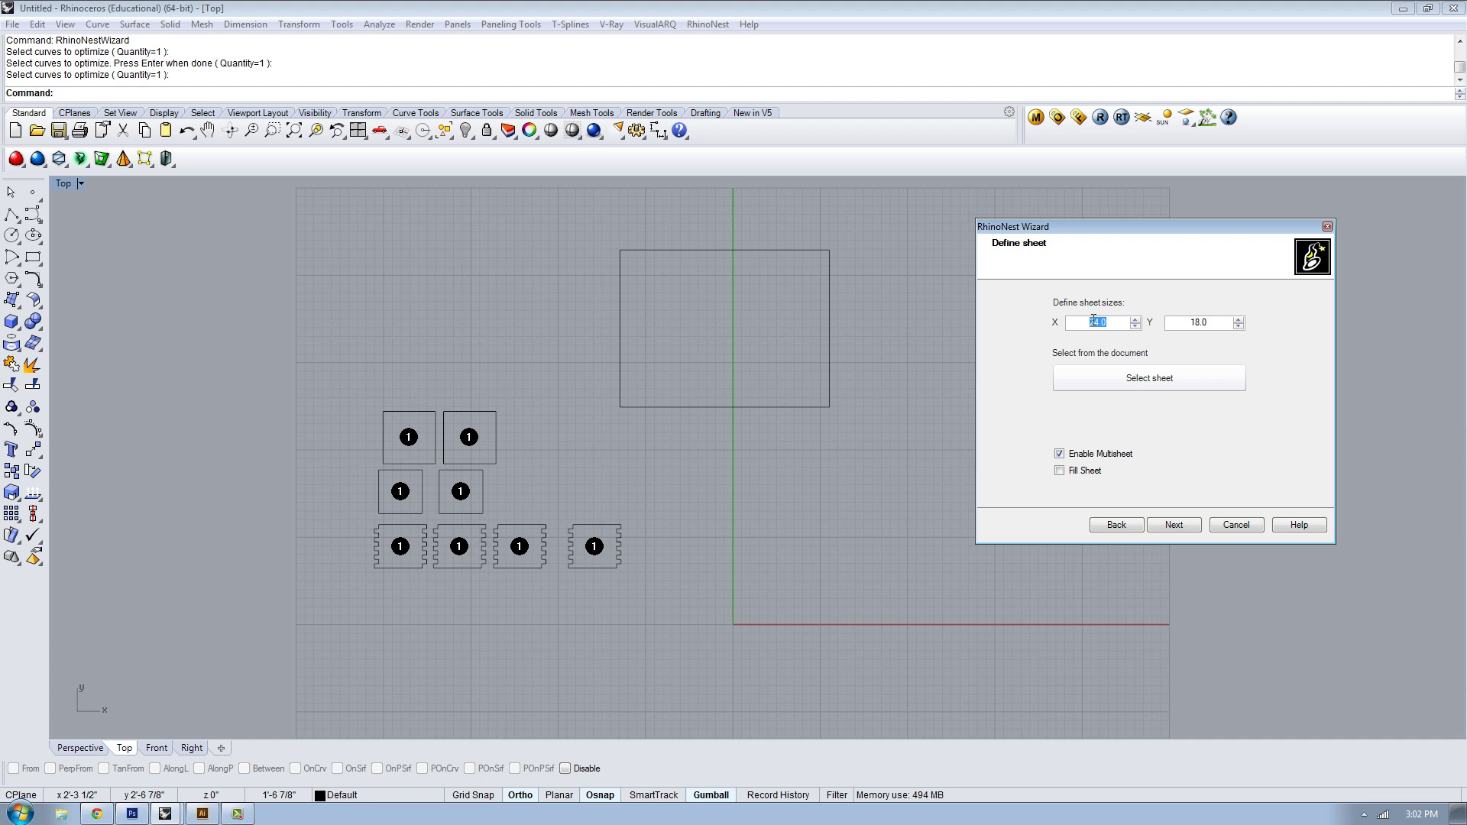
{"action": "left_click", "coordinate": [1089, 323]}
{"action": "left_click", "coordinate": [1212, 325]}
{"action": "left_click", "coordinate": [1171, 526]}
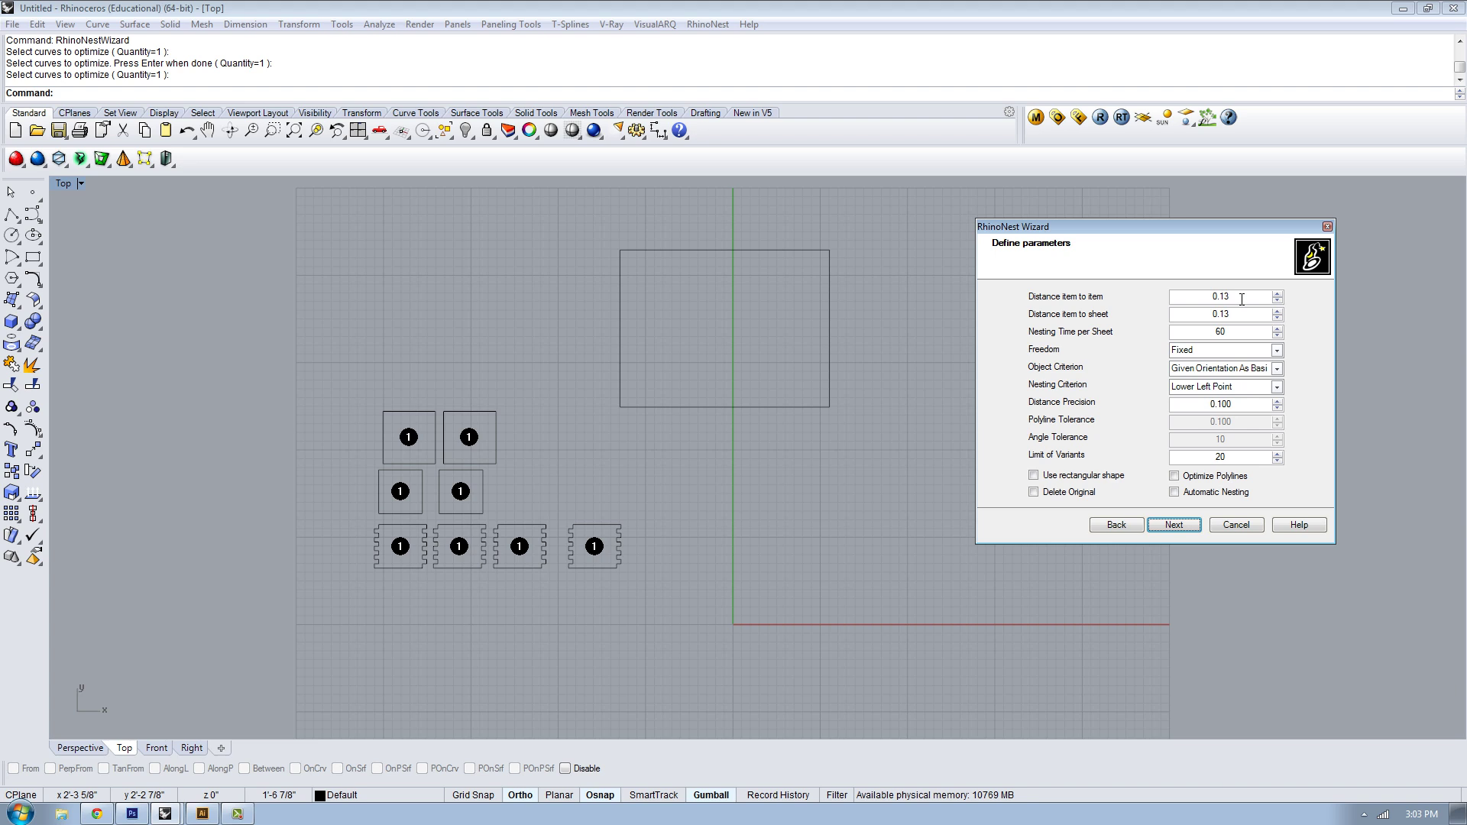
{"action": "left_click_drag", "start_coordinate": [1248, 227], "coordinate": [1202, 227]}
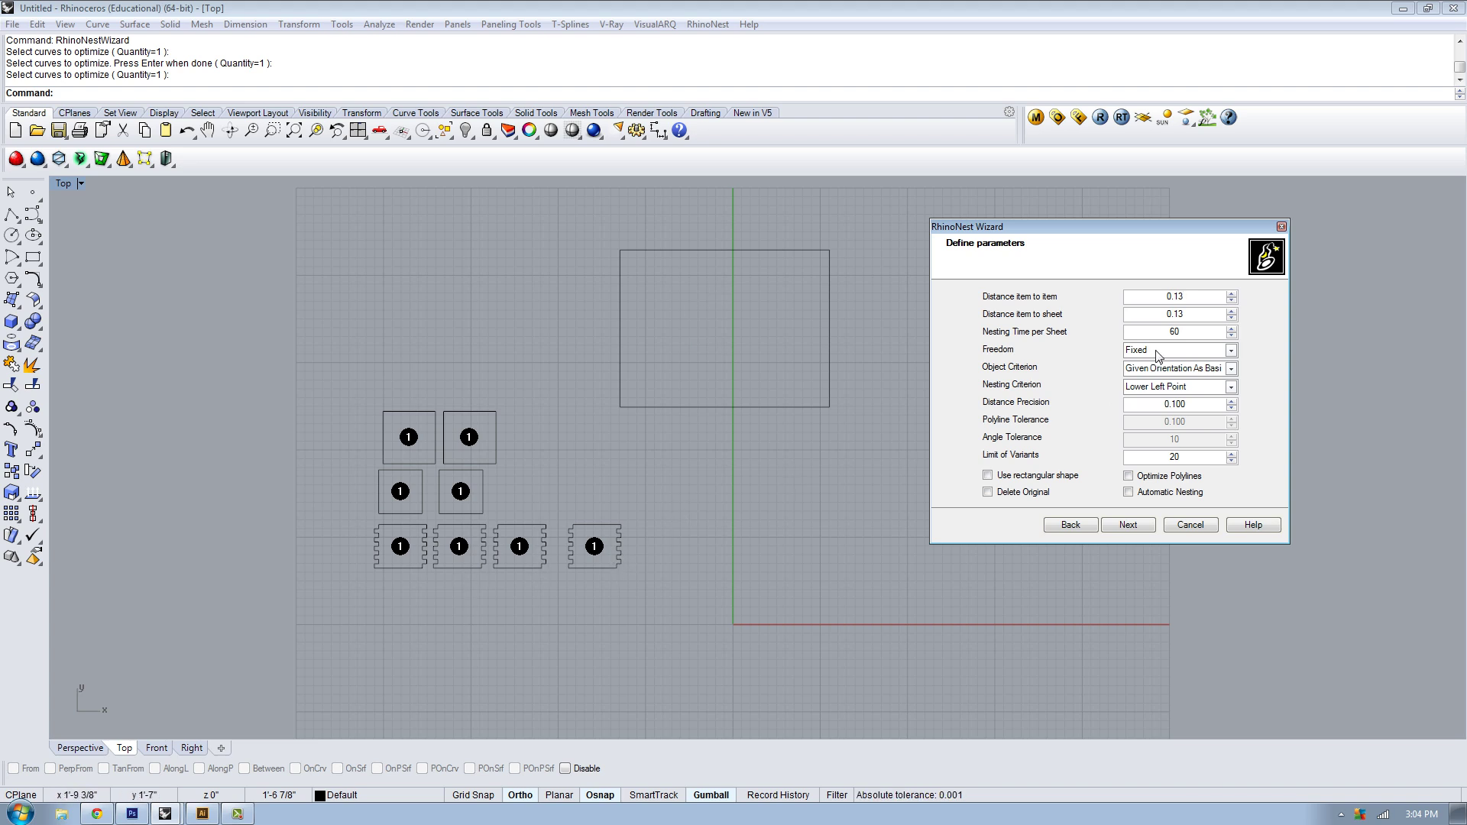
Set the Freedom dropdown to Free and the Nesting Criterion to Min X
{"action": "left_click", "coordinate": [1197, 350]}
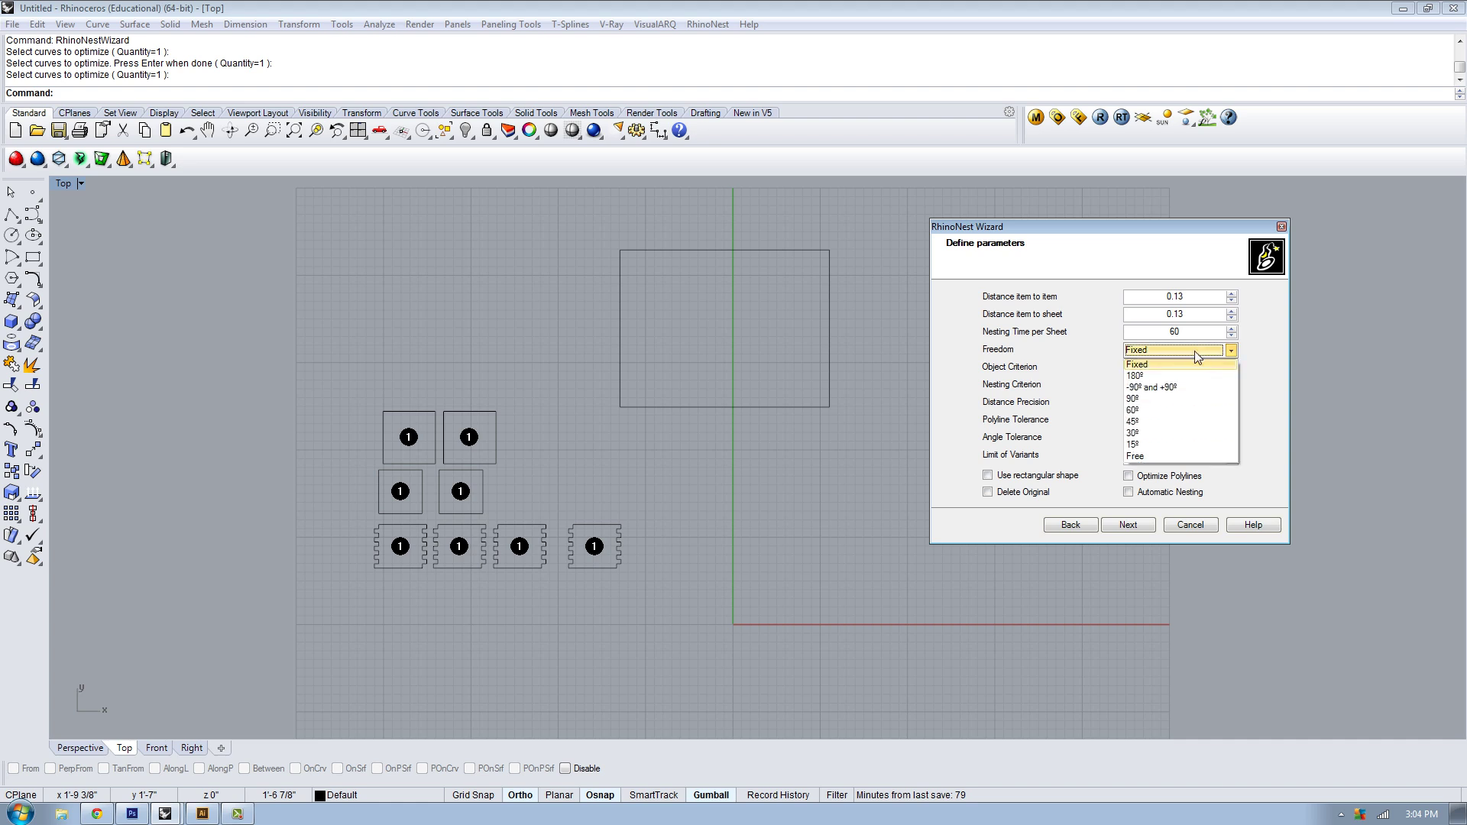
{"action": "left_click", "coordinate": [1156, 458]}
{"action": "left_click", "coordinate": [1144, 352]}
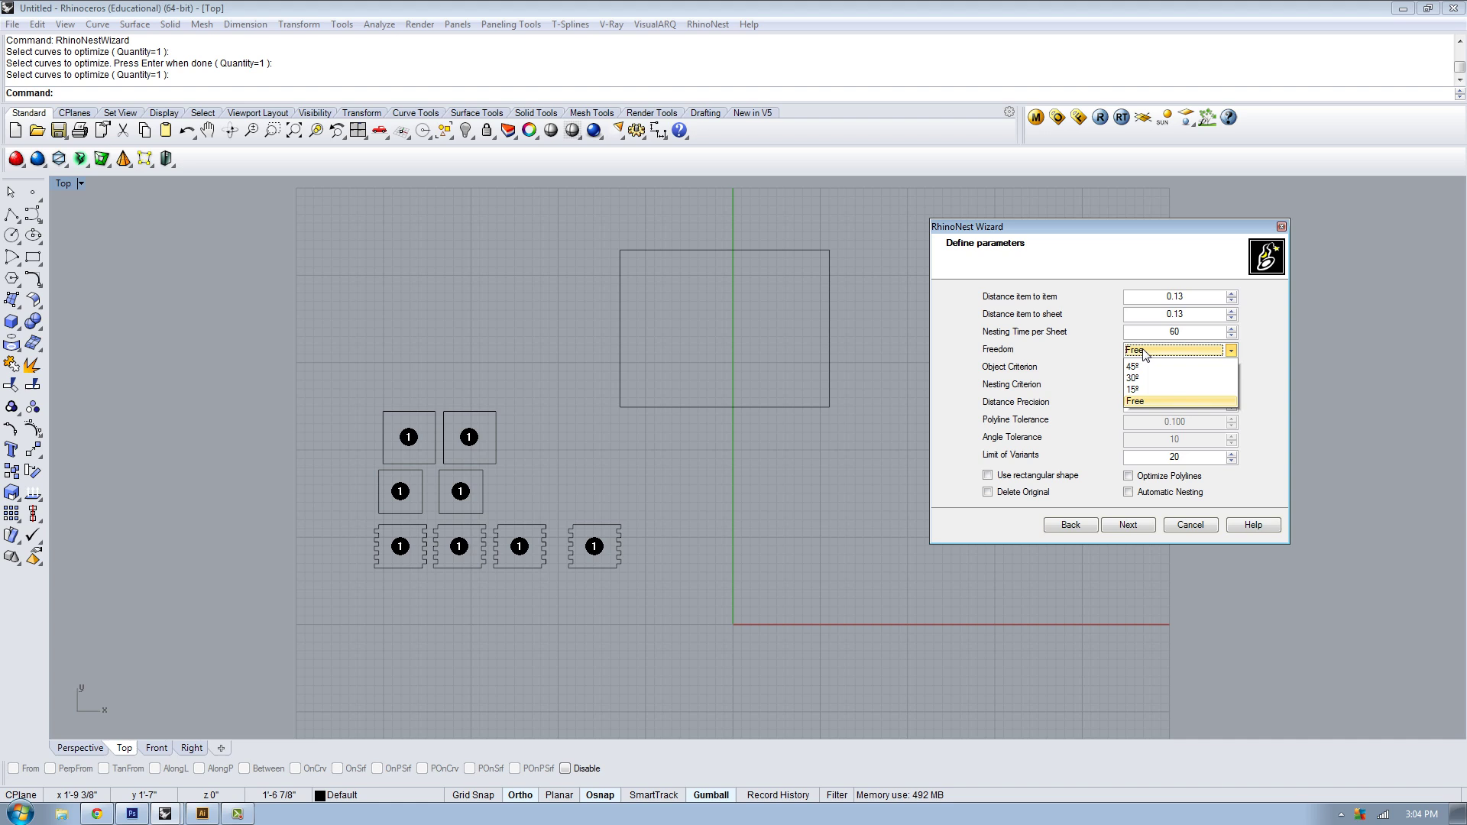
{"action": "left_click", "coordinate": [1144, 352]}
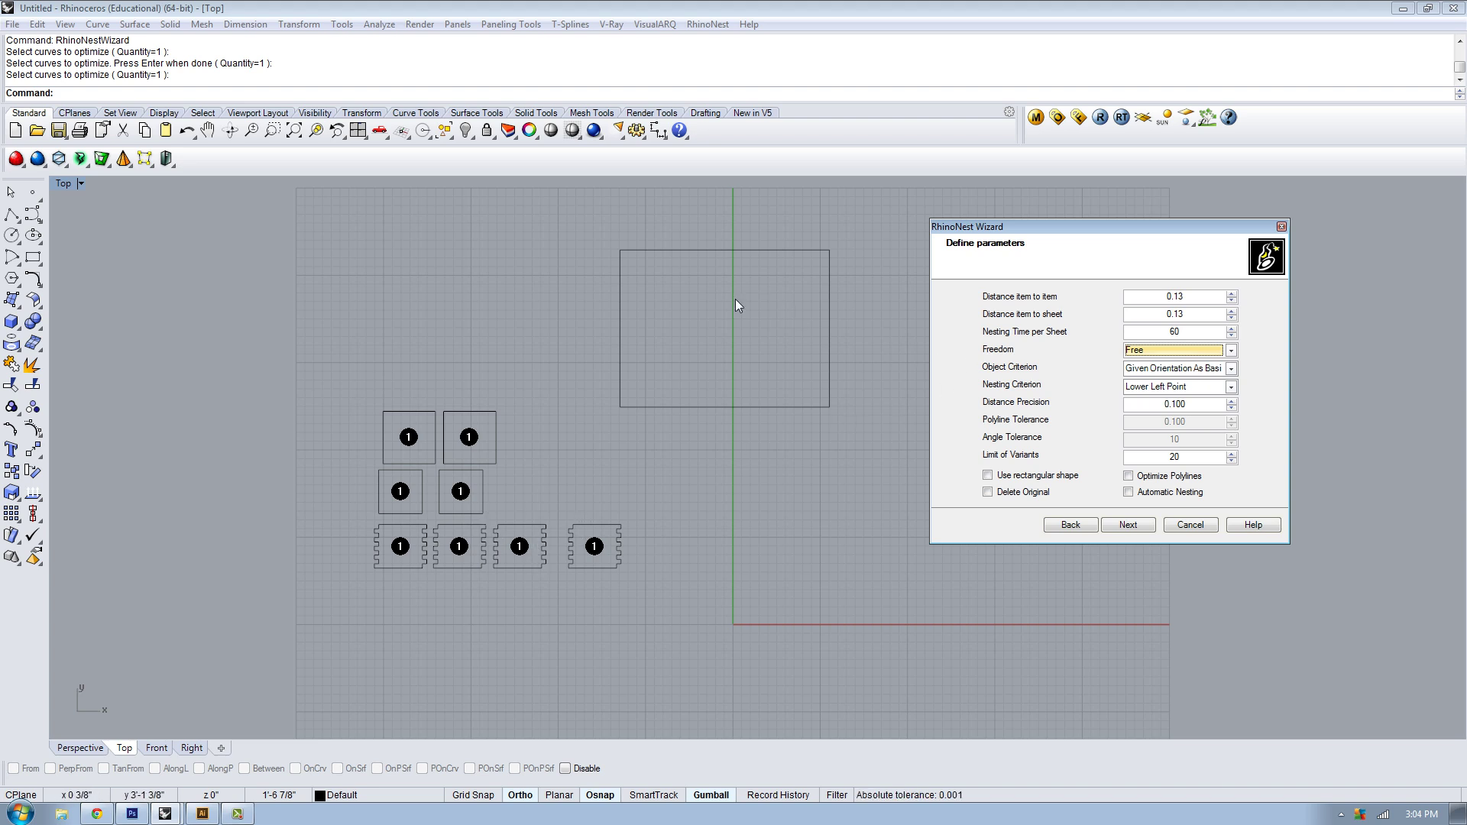
{"action": "left_click", "coordinate": [1175, 386]}
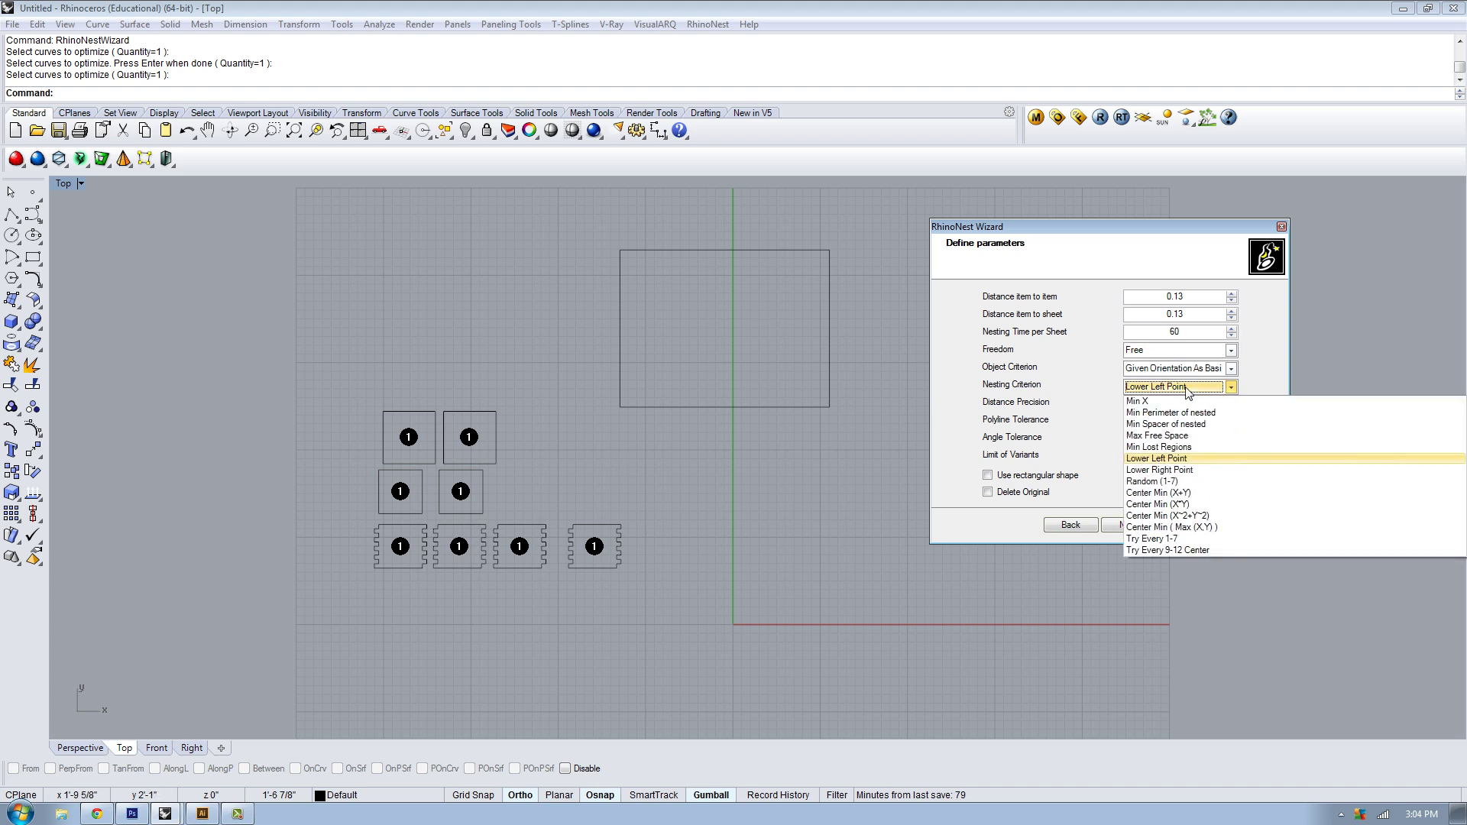
{"action": "left_click", "coordinate": [1187, 388]}
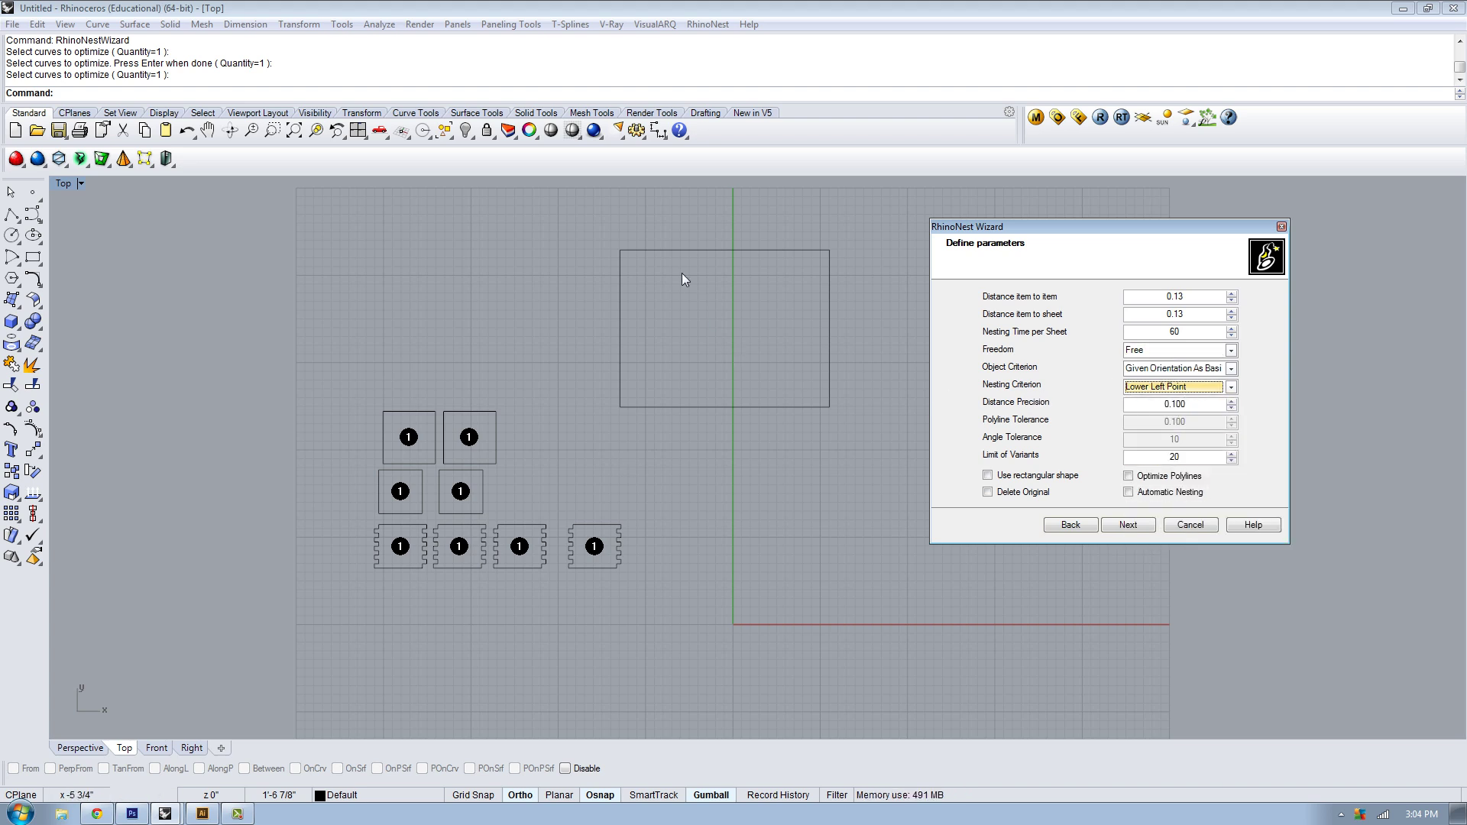
{"action": "left_click", "coordinate": [1162, 388]}
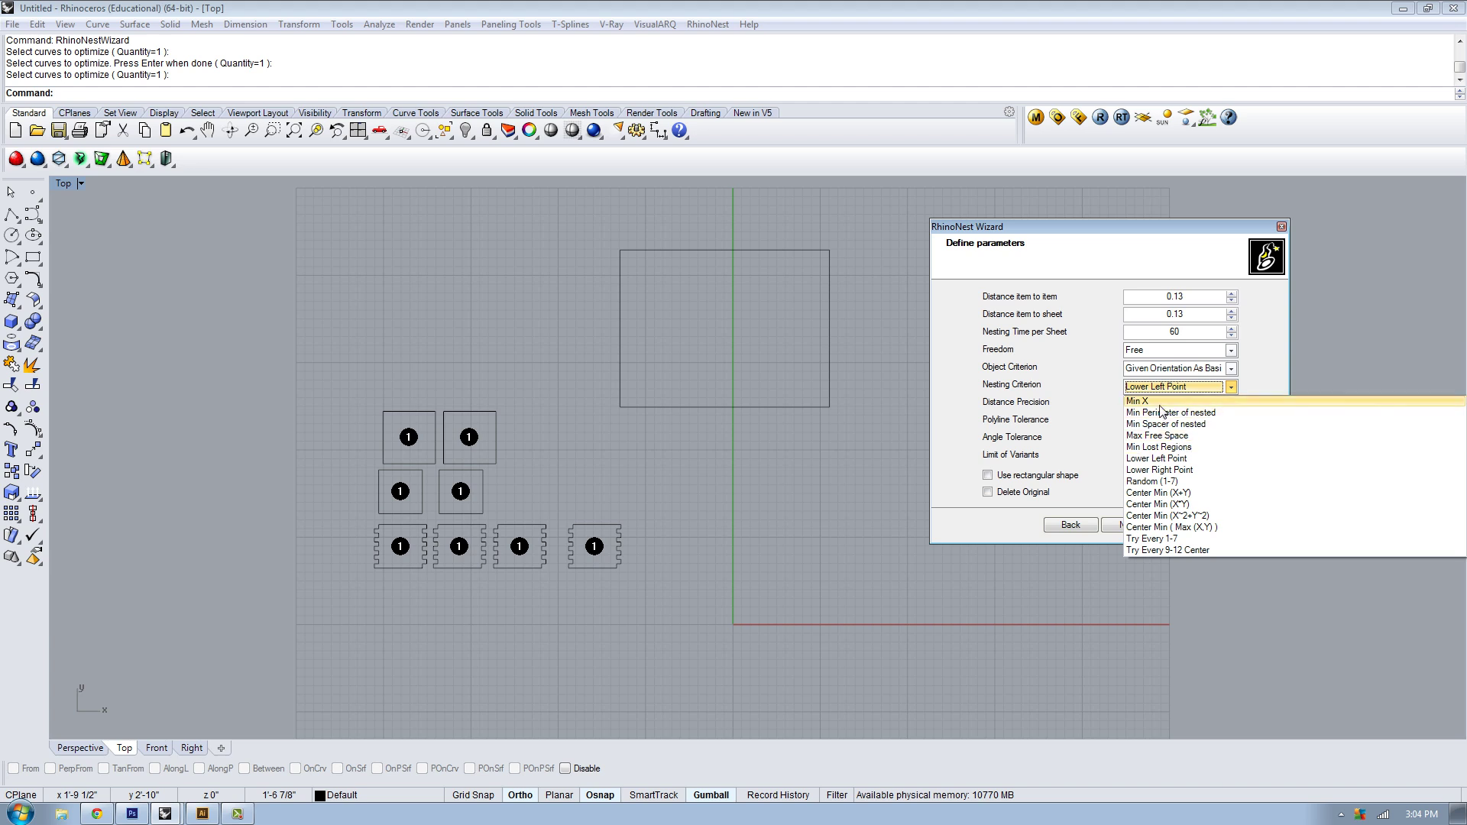
{"action": "left_click", "coordinate": [1158, 402]}
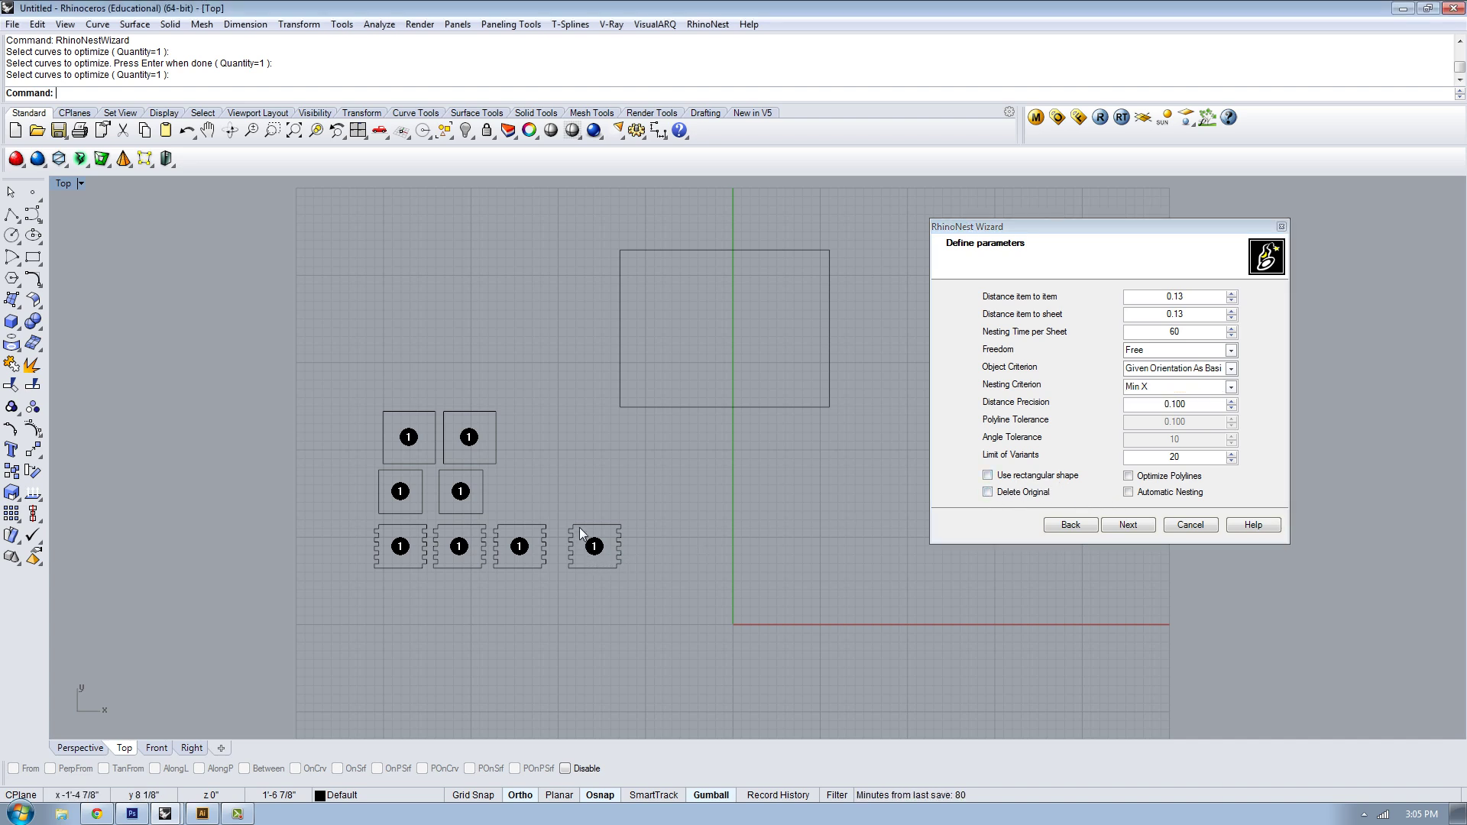
Draw a rectangle from a panel's bottom-right corner to its top-left corner
{"action": "scroll", "coordinate": [586, 554], "scroll_direction": "up", "scroll_amount": 5}
{"action": "type", "text": "rec"}
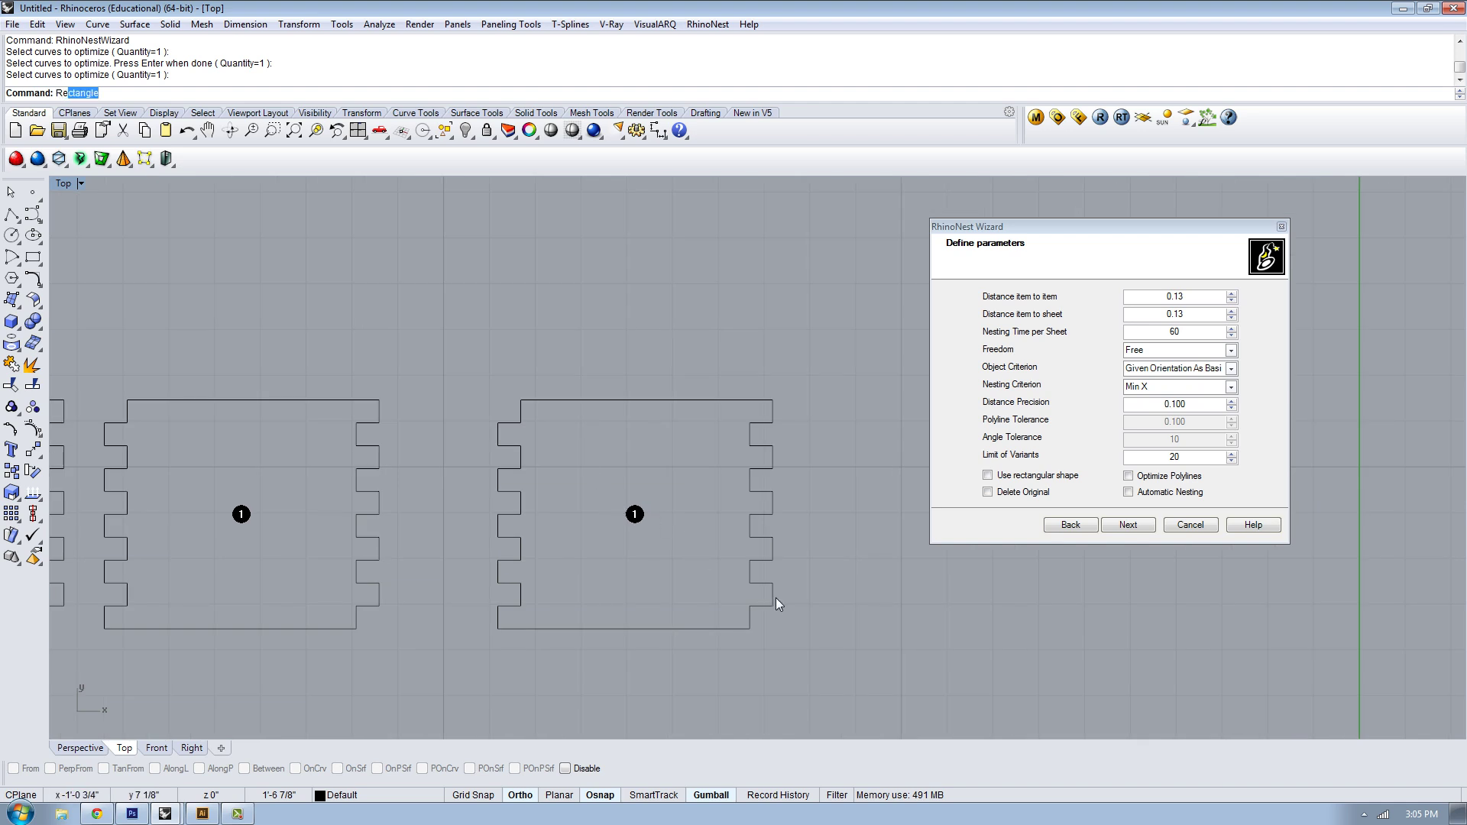
{"action": "key", "text": "Return"}
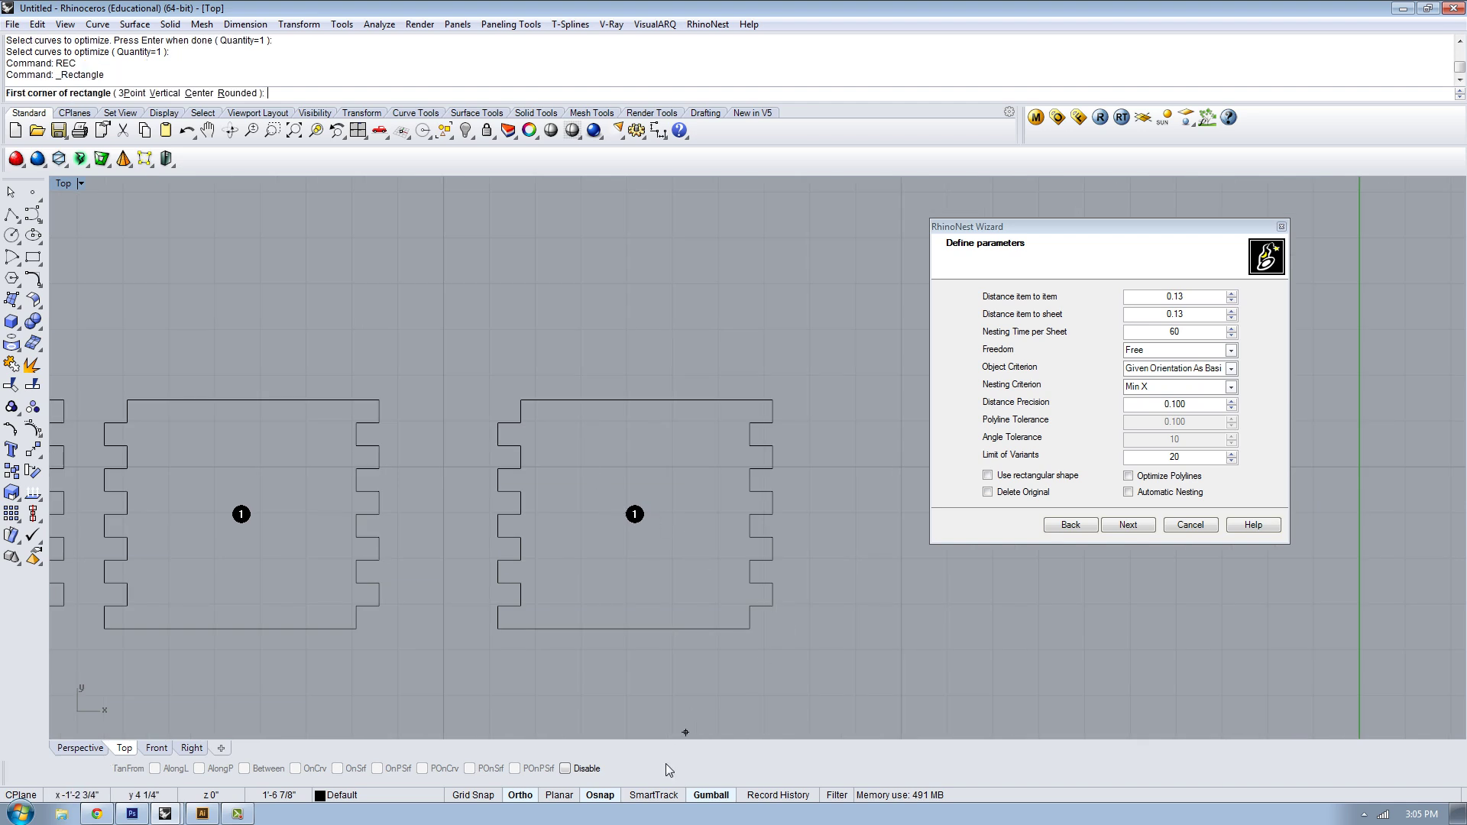
{"action": "left_click", "coordinate": [773, 629]}
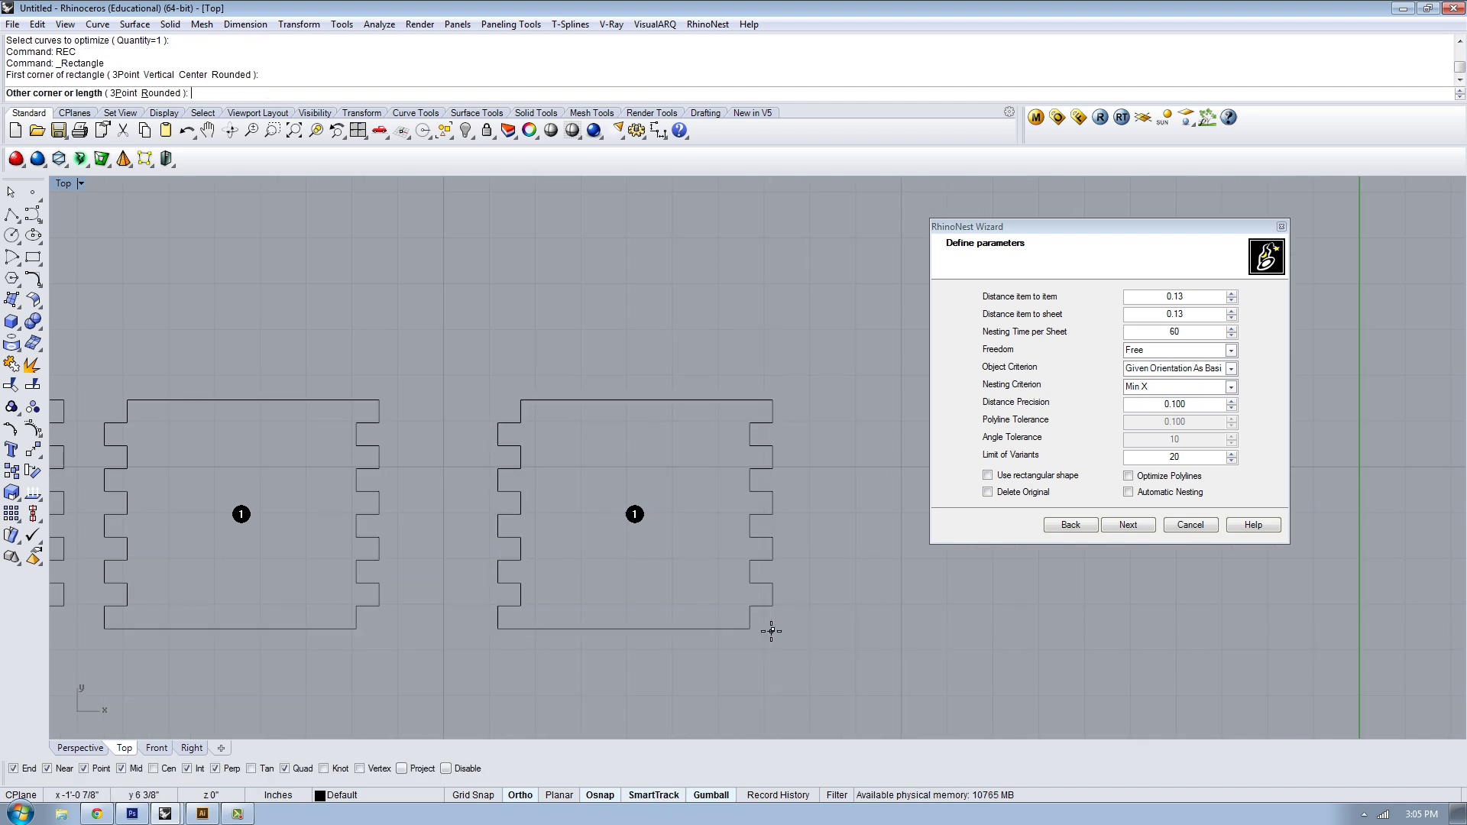
{"action": "left_click", "coordinate": [497, 399]}
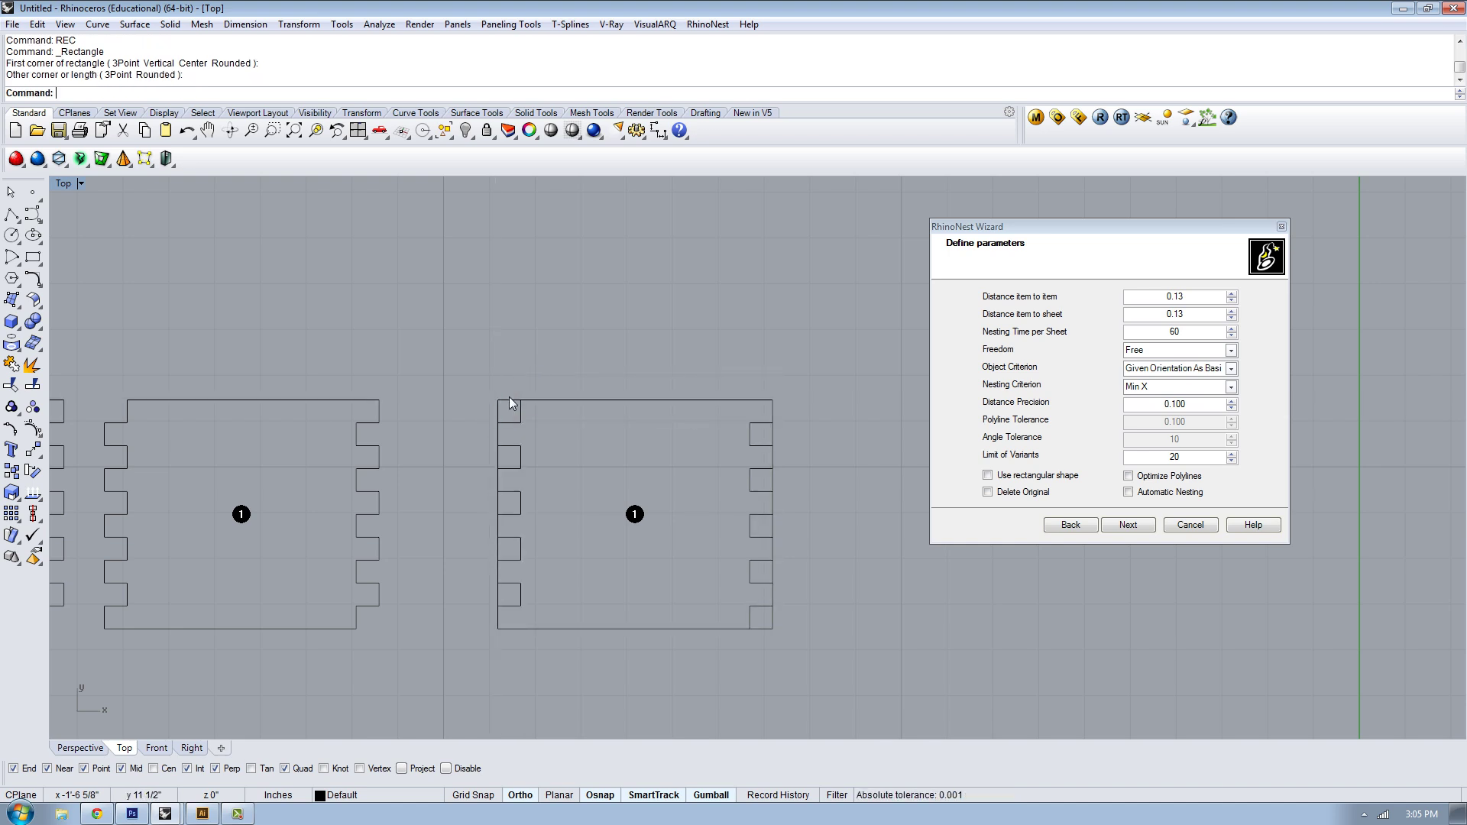
{"action": "left_click", "coordinate": [509, 399]}
{"action": "key", "text": "Escape"}
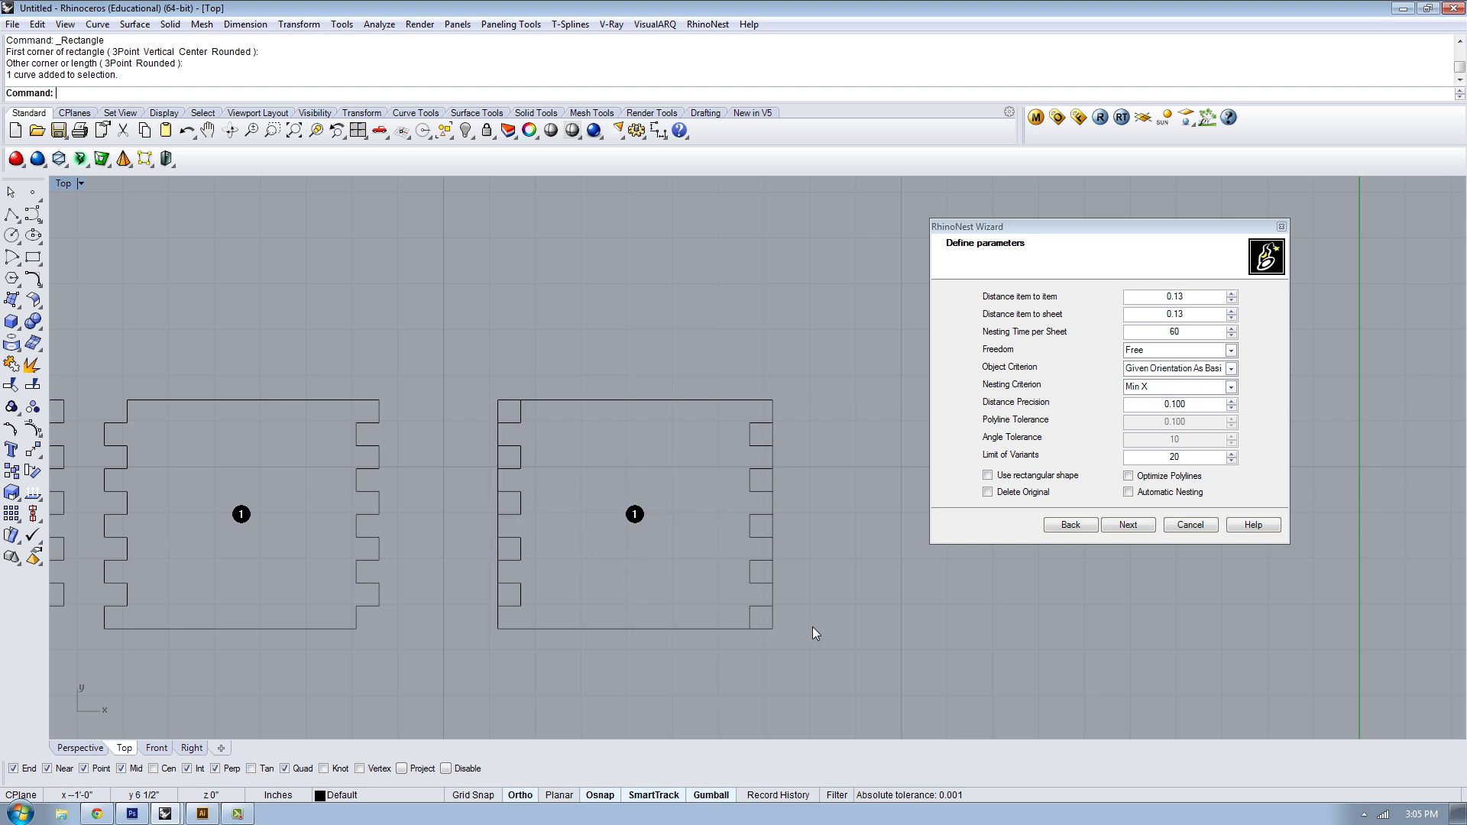
Drag the left notched panel beside the right one, then undo the move
{"action": "left_click", "coordinate": [522, 414]}
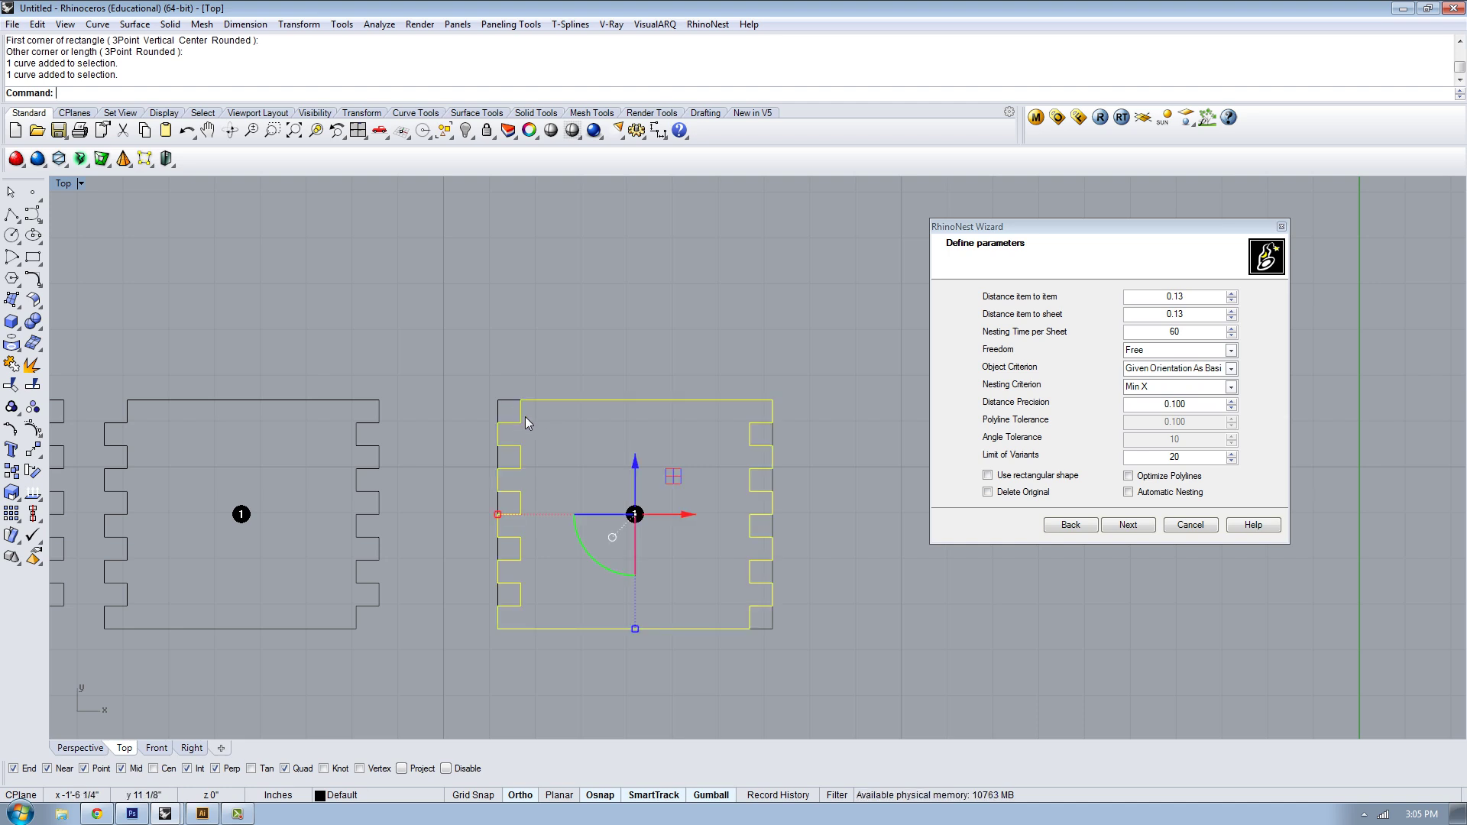
{"action": "left_click", "coordinate": [458, 413]}
{"action": "left_click", "coordinate": [380, 549]}
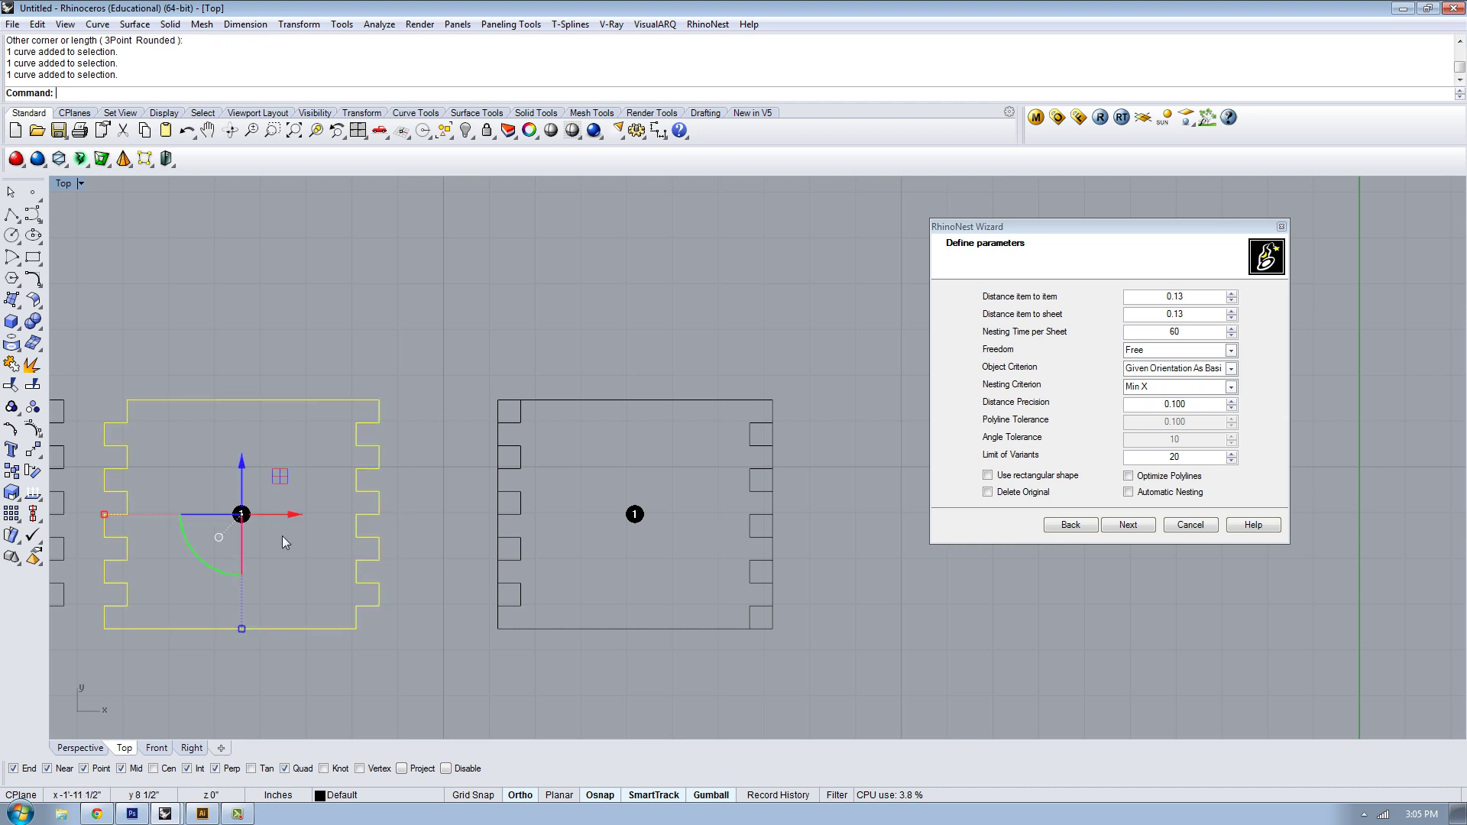
{"action": "left_click_drag", "start_coordinate": [276, 473], "coordinate": [407, 282]}
{"action": "scroll", "coordinate": [534, 366], "scroll_direction": "up", "scroll_amount": 5}
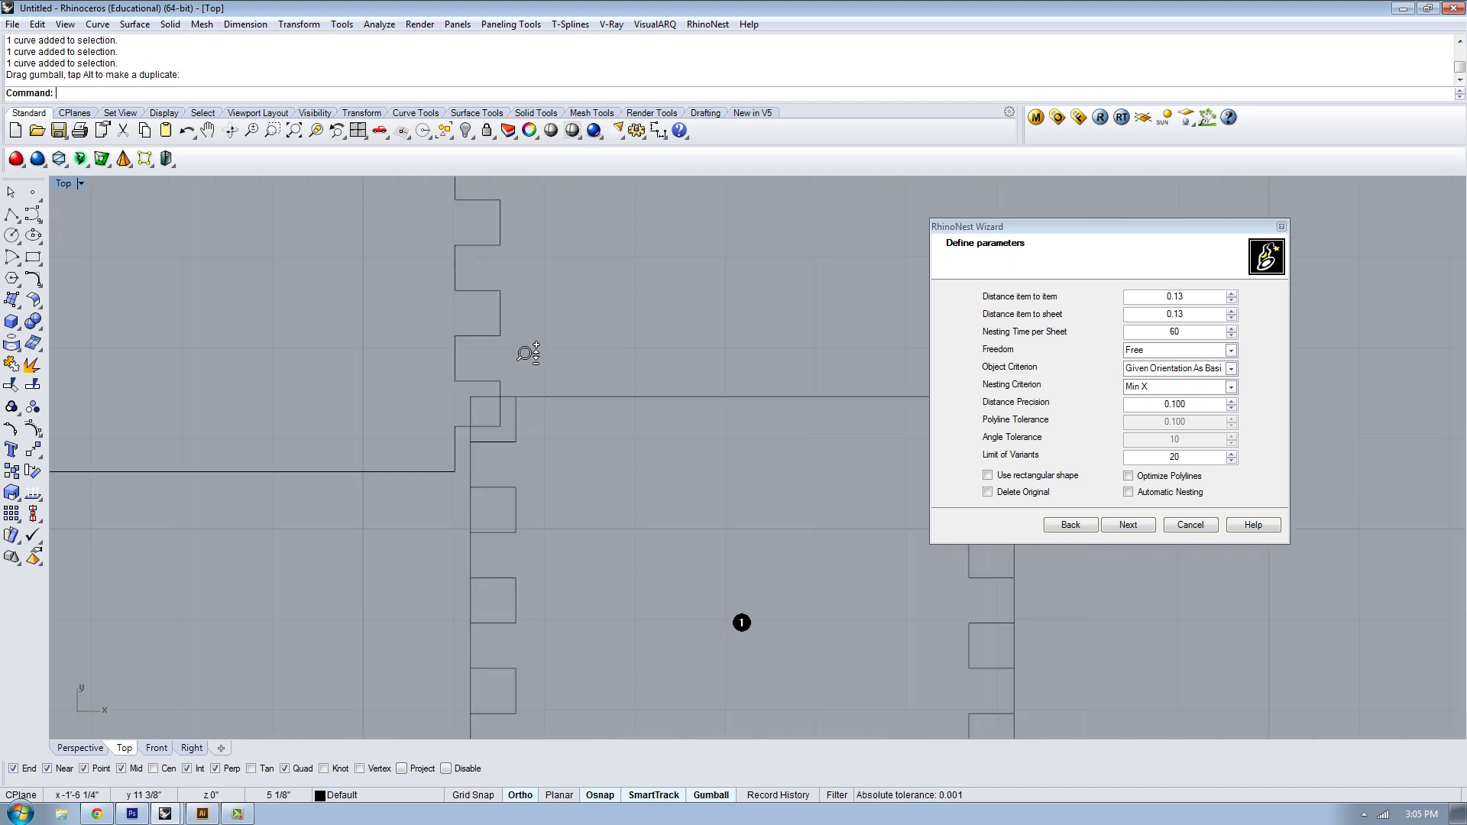
{"action": "left_click", "coordinate": [498, 414]}
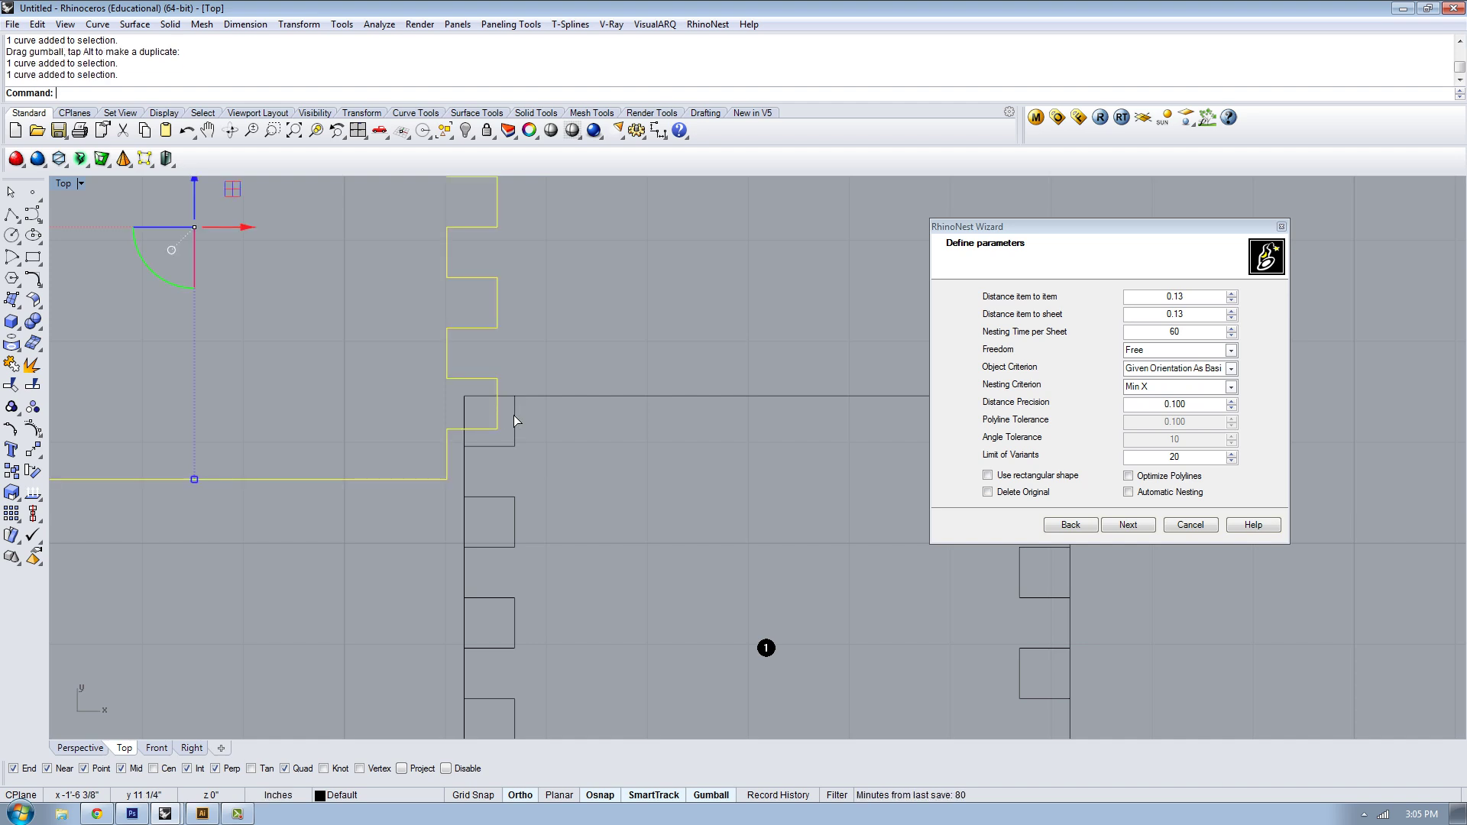
{"action": "left_click", "coordinate": [513, 415]}
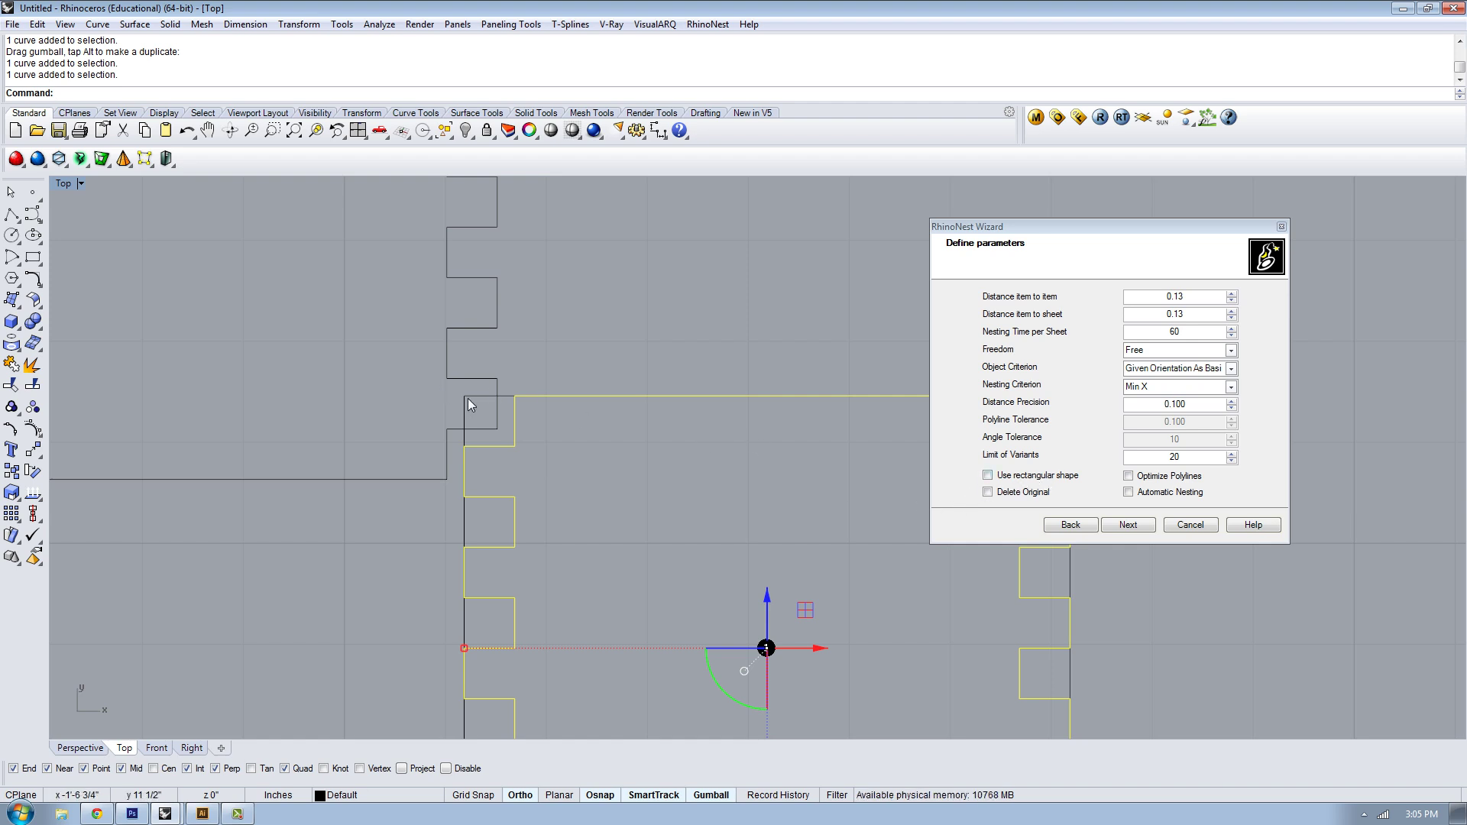
{"action": "key", "text": "ctrl+z"}
Delete the duplicate right notched panel curve
{"action": "scroll", "coordinate": [601, 310], "scroll_direction": "down", "scroll_amount": 5}
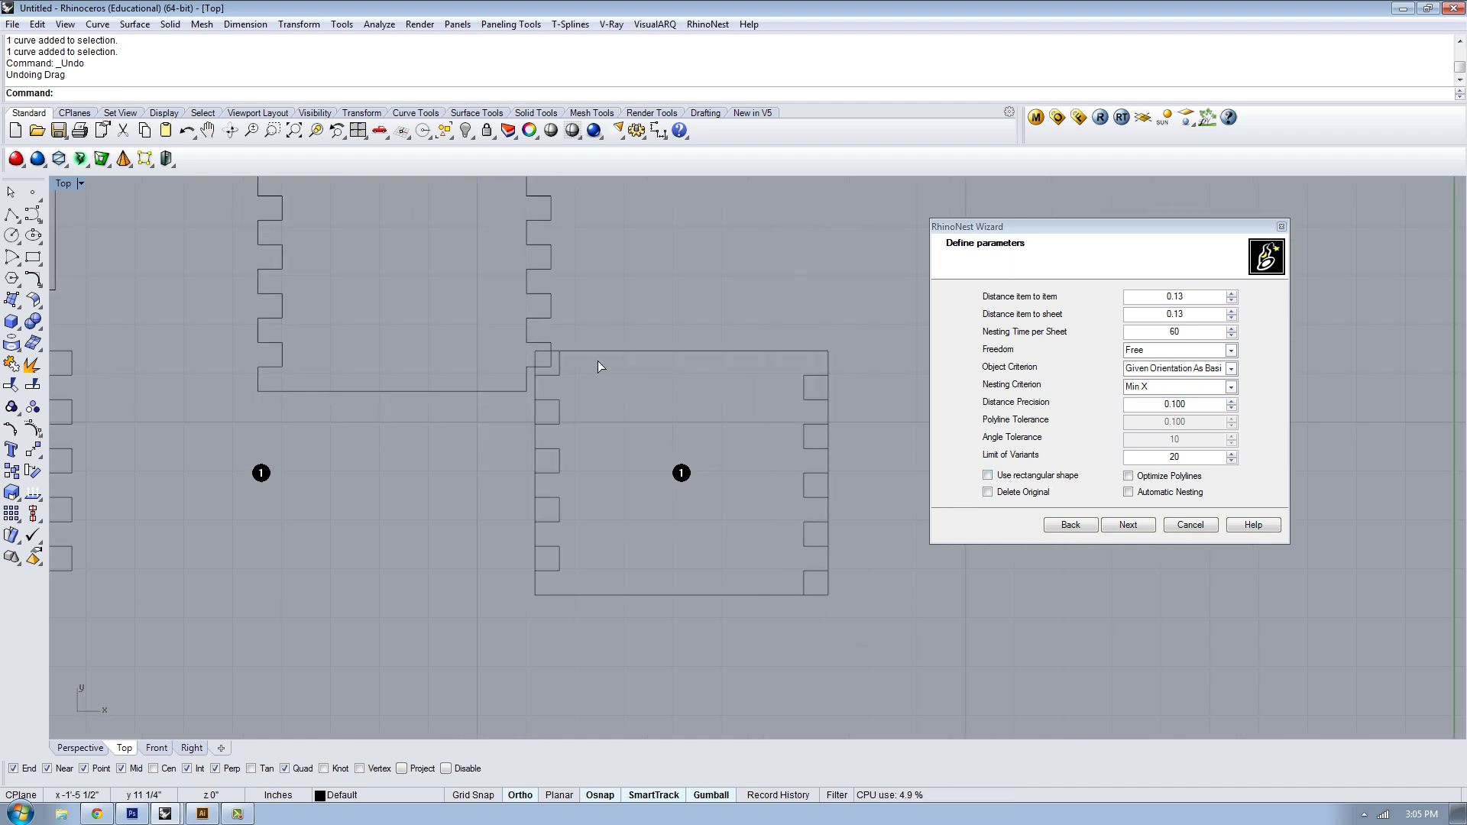
{"action": "left_click", "coordinate": [535, 355]}
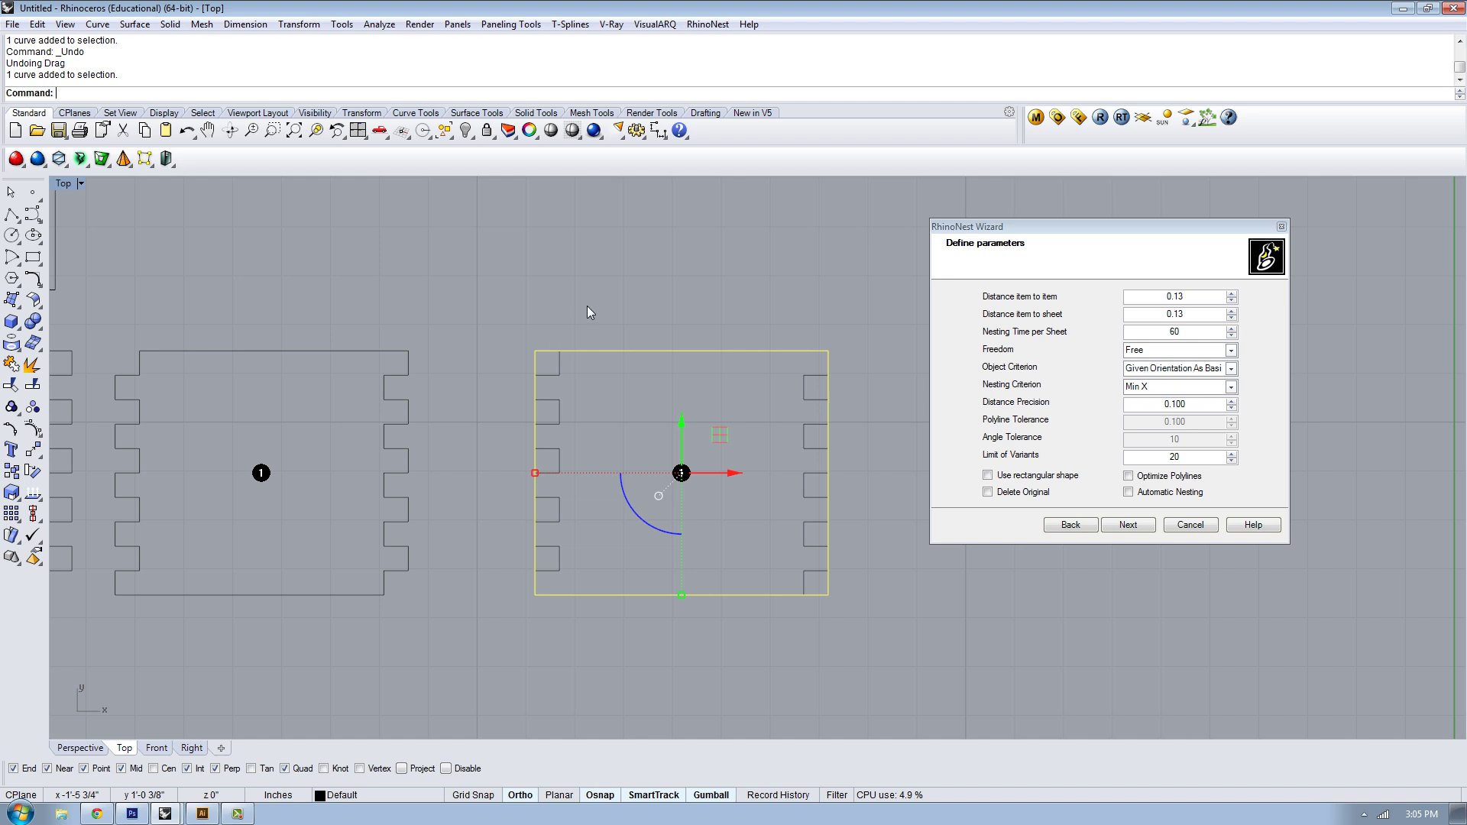
{"action": "key", "text": "Delete"}
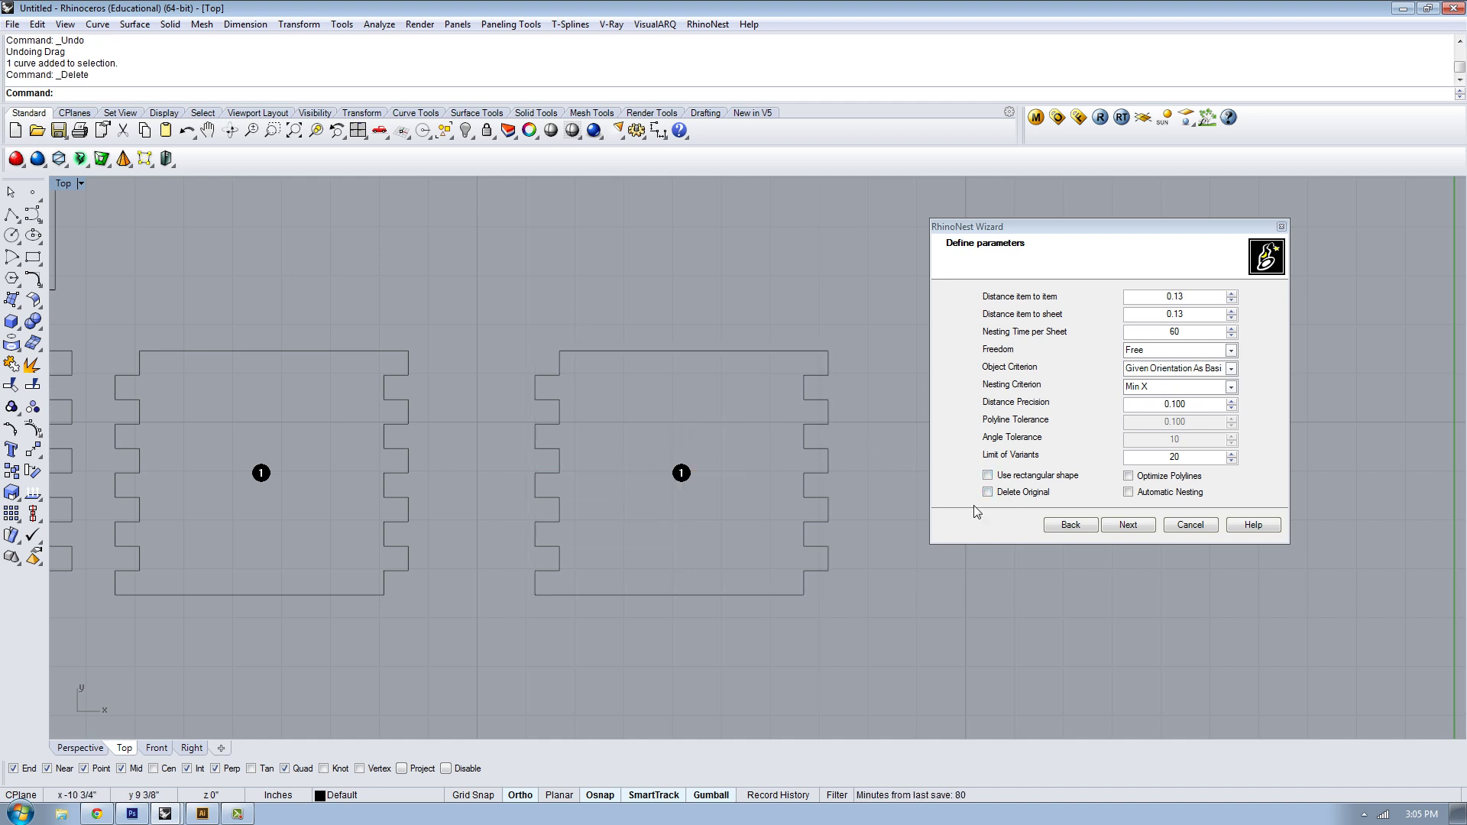
{"action": "scroll", "coordinate": [508, 485], "scroll_direction": "down", "scroll_amount": 5}
Execute the RhinoNest run to nest the eight panels onto the sheet
{"action": "scroll", "coordinate": [616, 354], "scroll_direction": "down", "scroll_amount": 3}
{"action": "scroll", "coordinate": [519, 490], "scroll_direction": "up", "scroll_amount": 2}
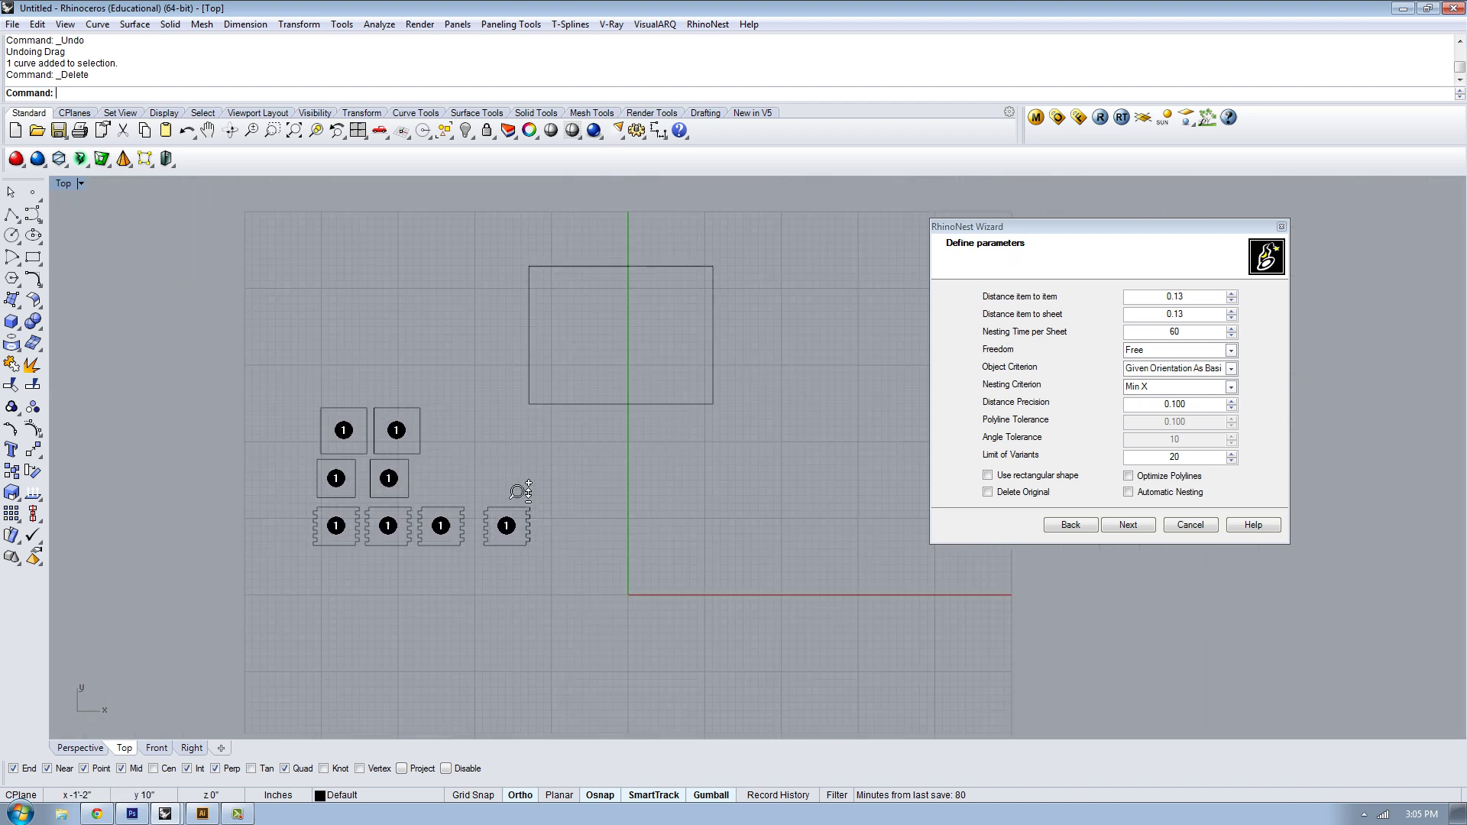
{"action": "scroll", "coordinate": [519, 490], "scroll_direction": "up", "scroll_amount": 1}
{"action": "left_click", "coordinate": [1138, 525]}
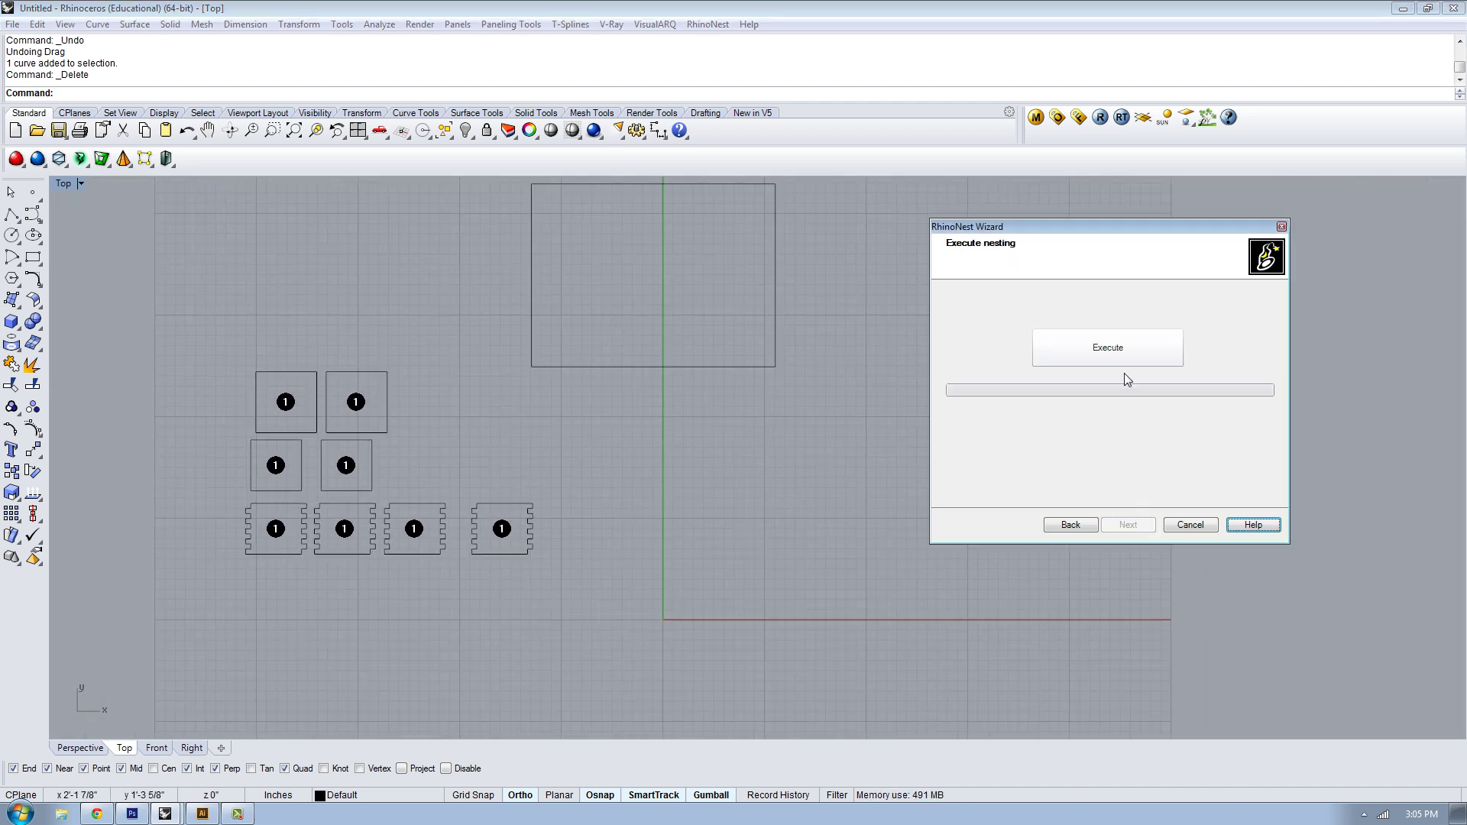
{"action": "left_click", "coordinate": [1117, 351]}
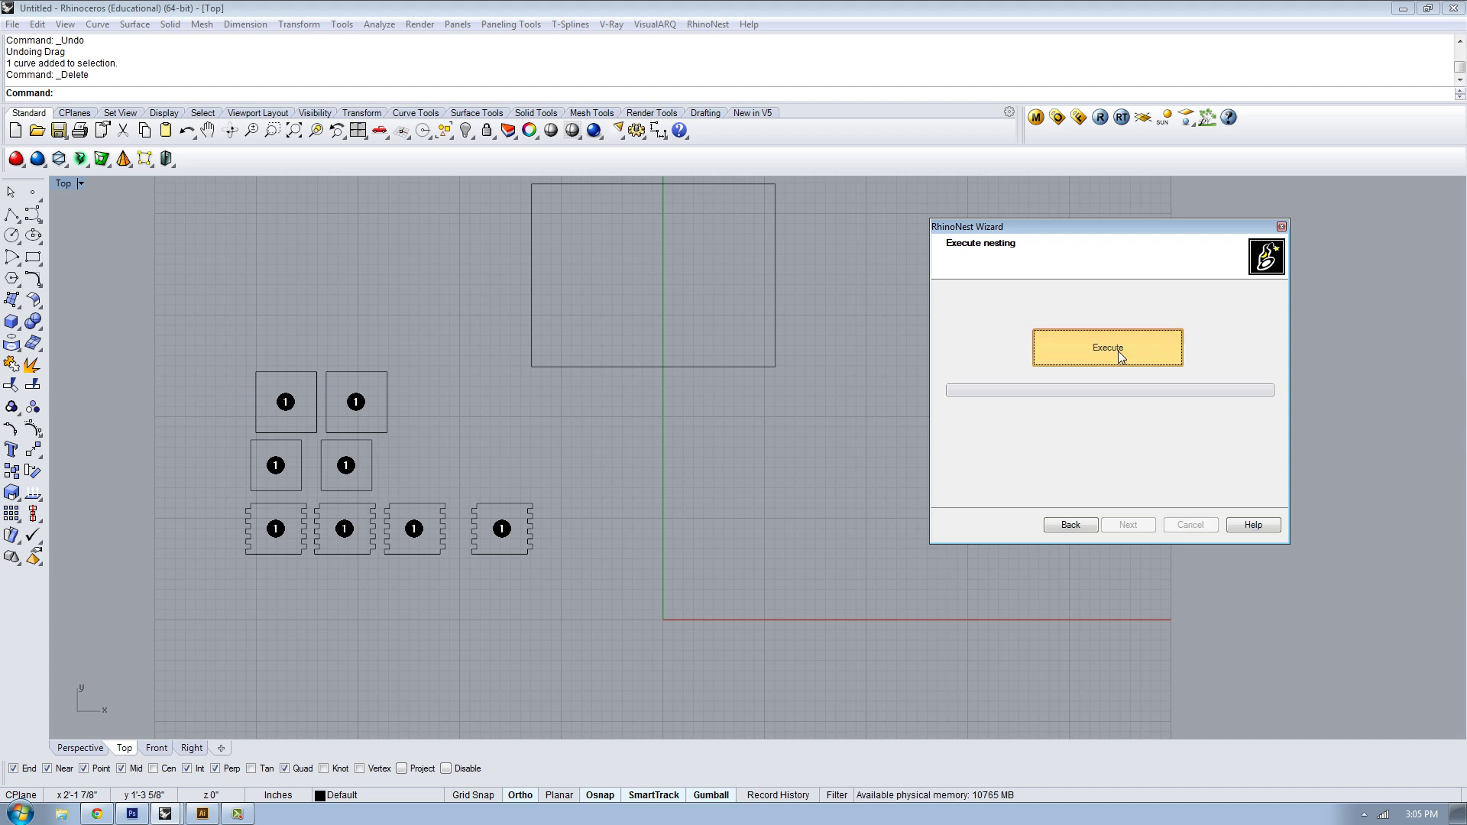
{"action": "right_click_drag", "start_coordinate": [855, 535], "coordinate": [701, 519]}
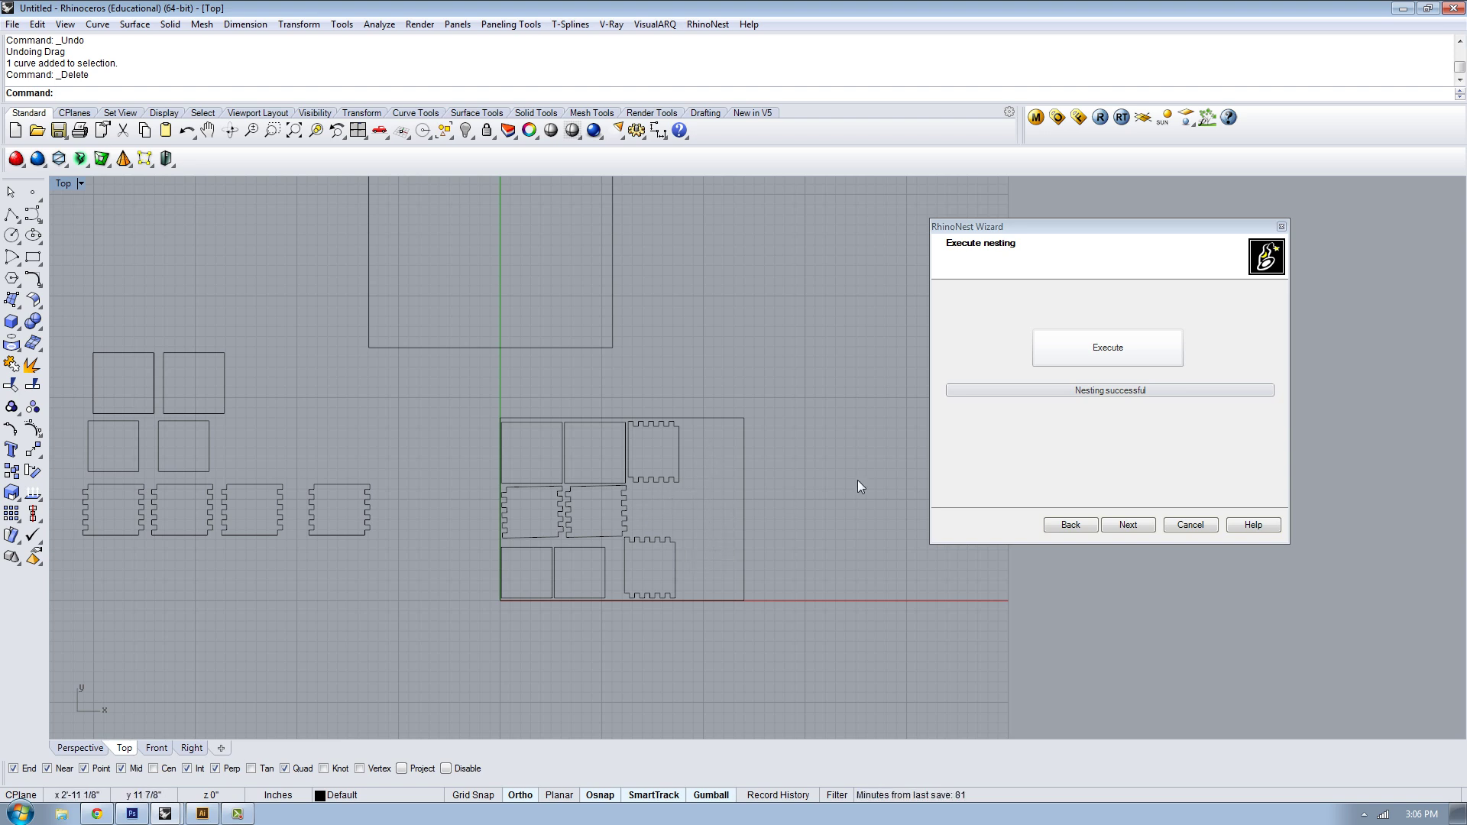
Review the 53.70% usage report, finish the wizard, and select the sheet rectangle
{"action": "left_click", "coordinate": [1131, 527]}
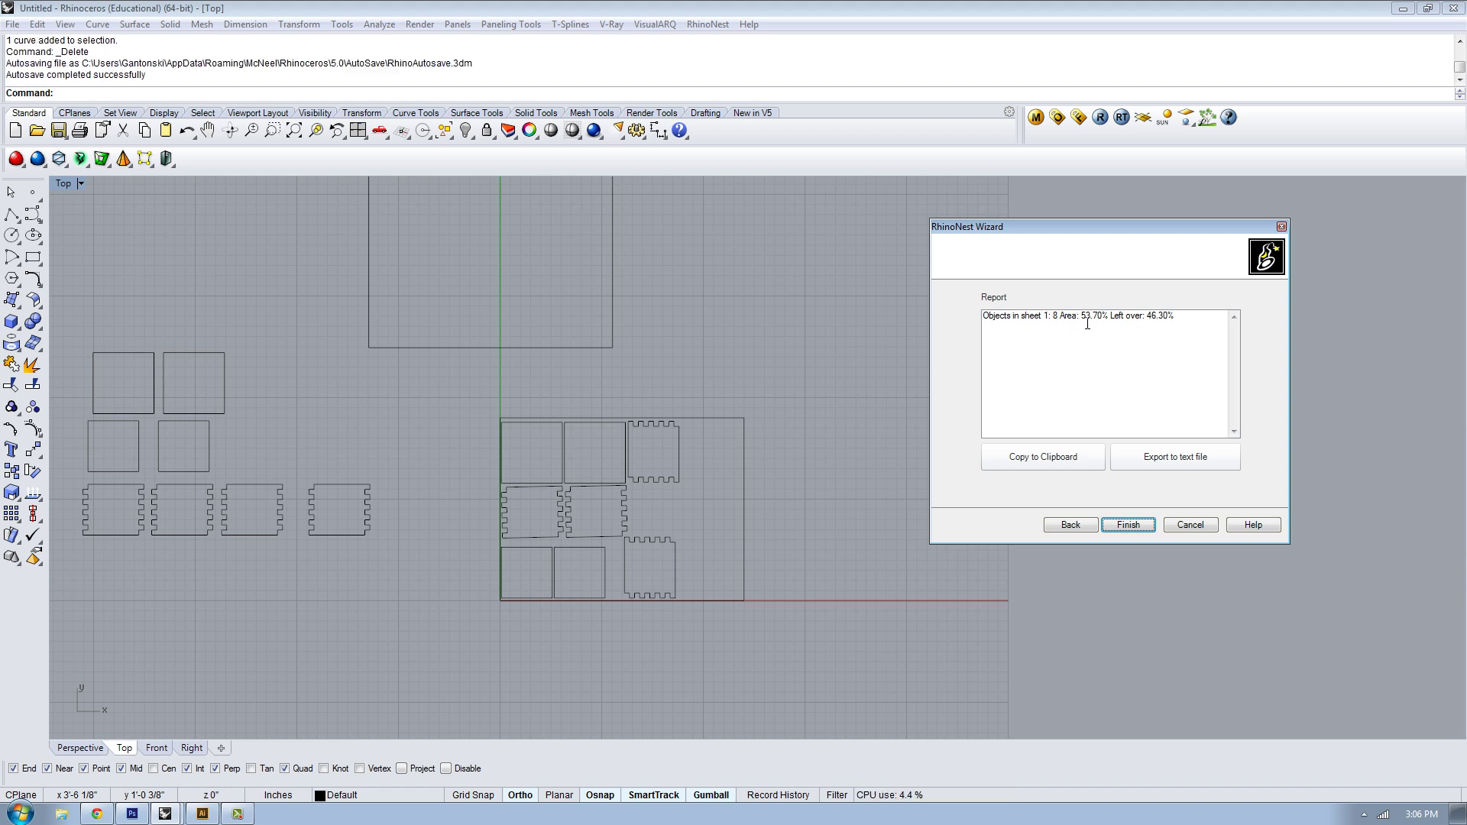
{"action": "left_click", "coordinate": [1129, 526]}
{"action": "scroll", "coordinate": [747, 491], "scroll_direction": "up", "scroll_amount": 5}
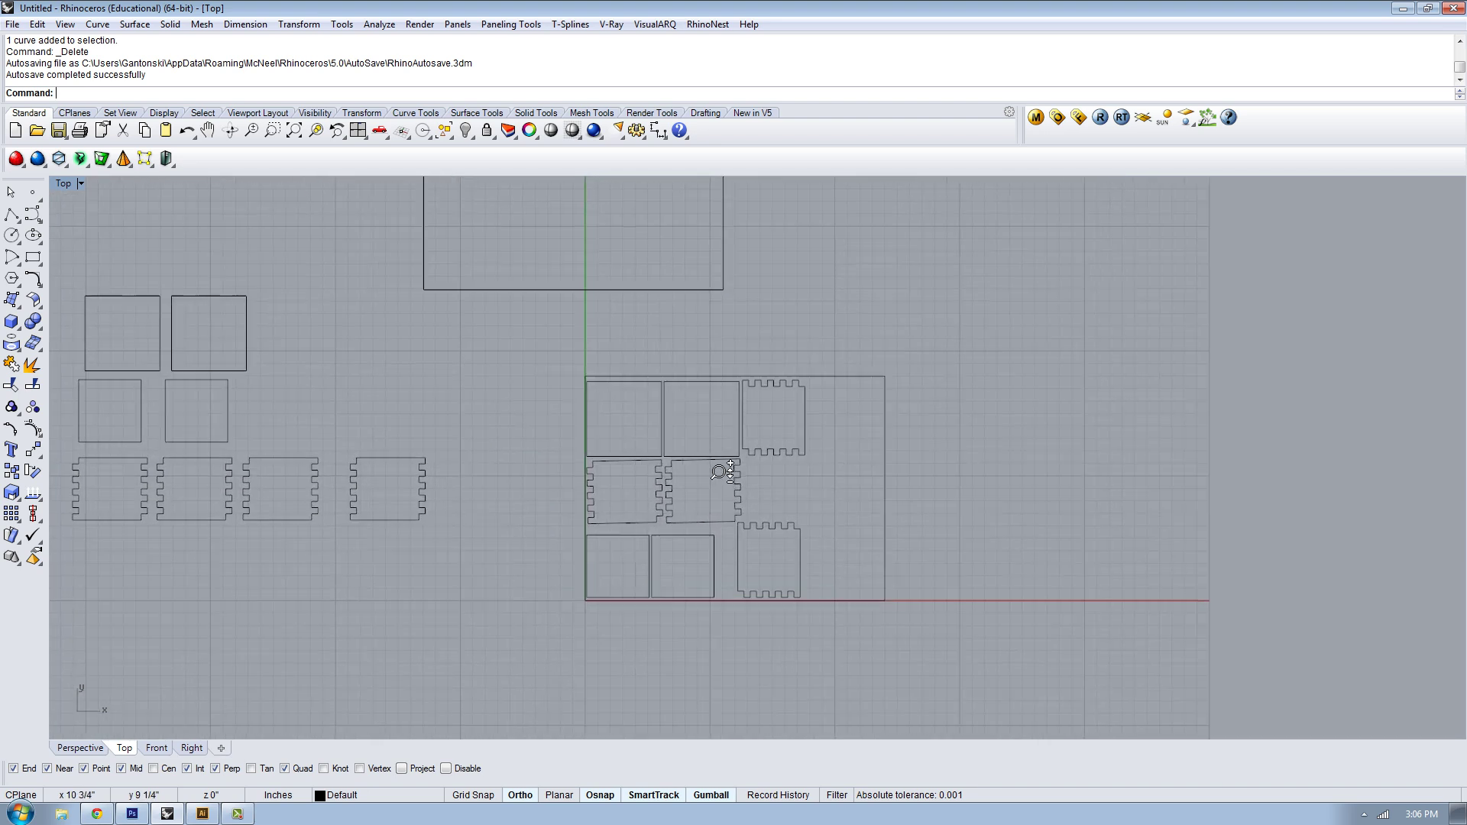
{"action": "left_click", "coordinate": [941, 357]}
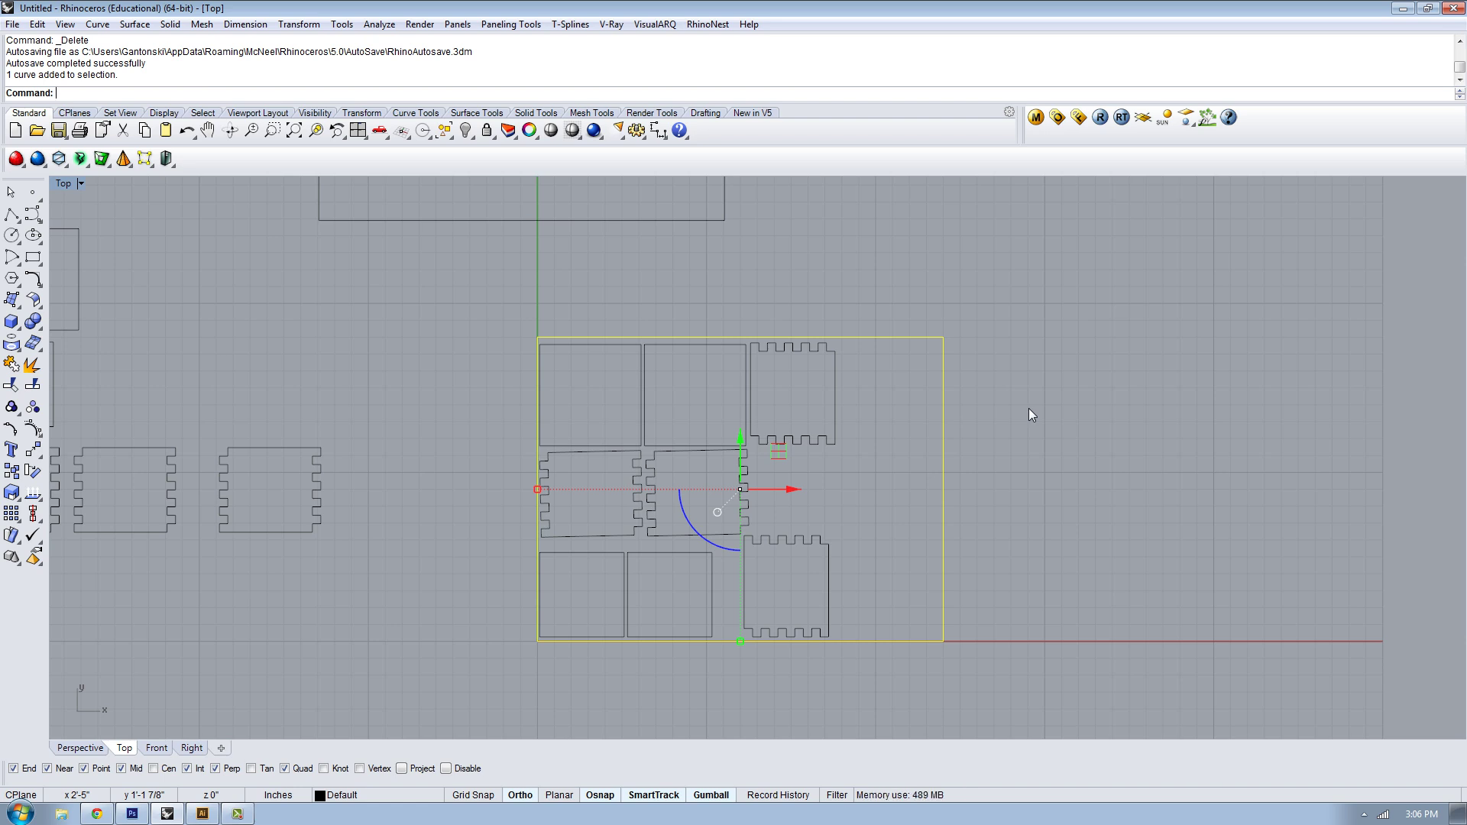
Delete the sheet rectangle and window-select the eight nested panels
{"action": "key", "text": "Delete"}
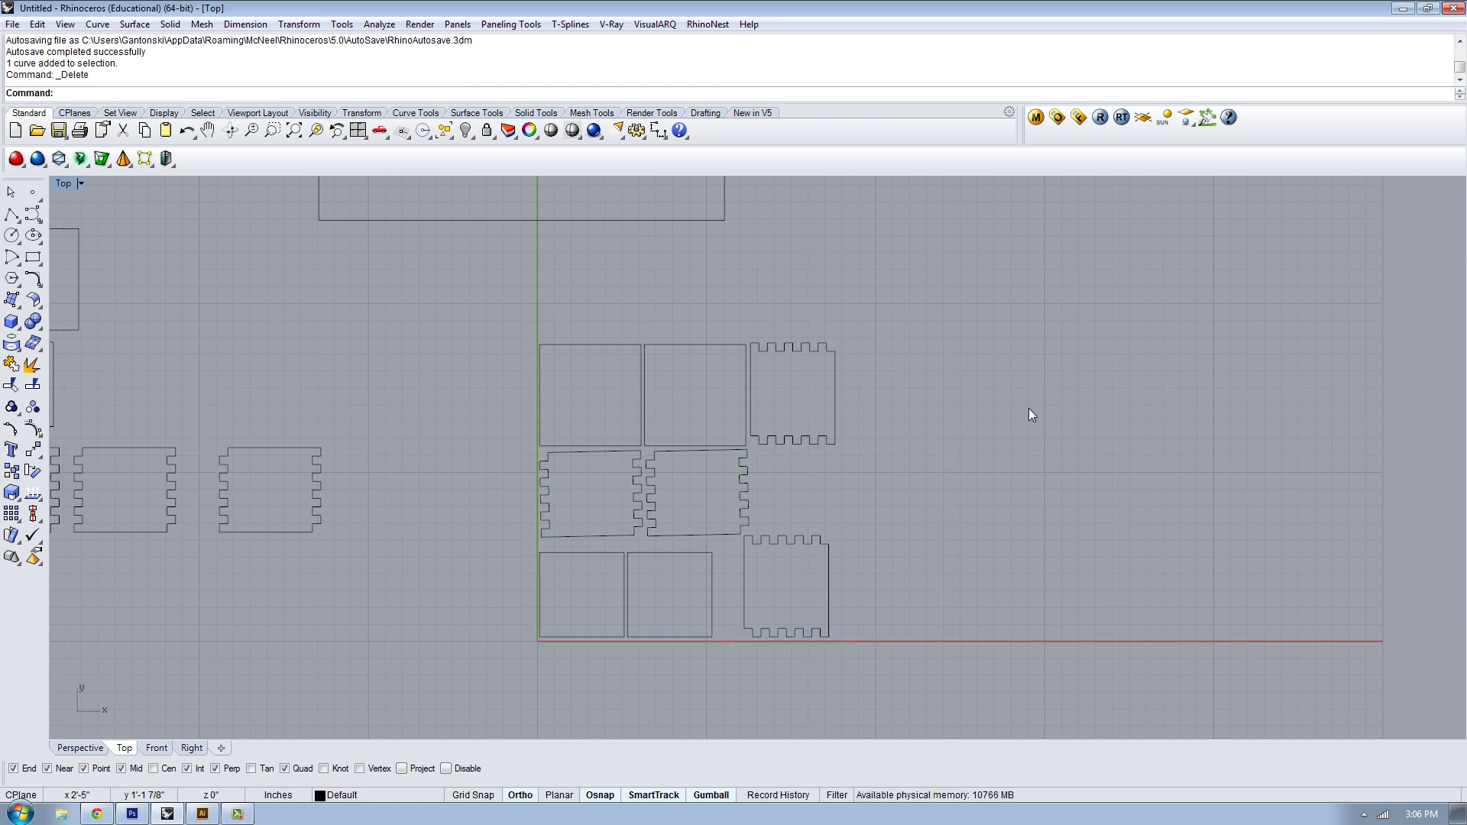
{"action": "right_click_drag", "start_coordinate": [1028, 415], "coordinate": [1029, 364]}
{"action": "left_click_drag", "start_coordinate": [482, 261], "coordinate": [892, 616]}
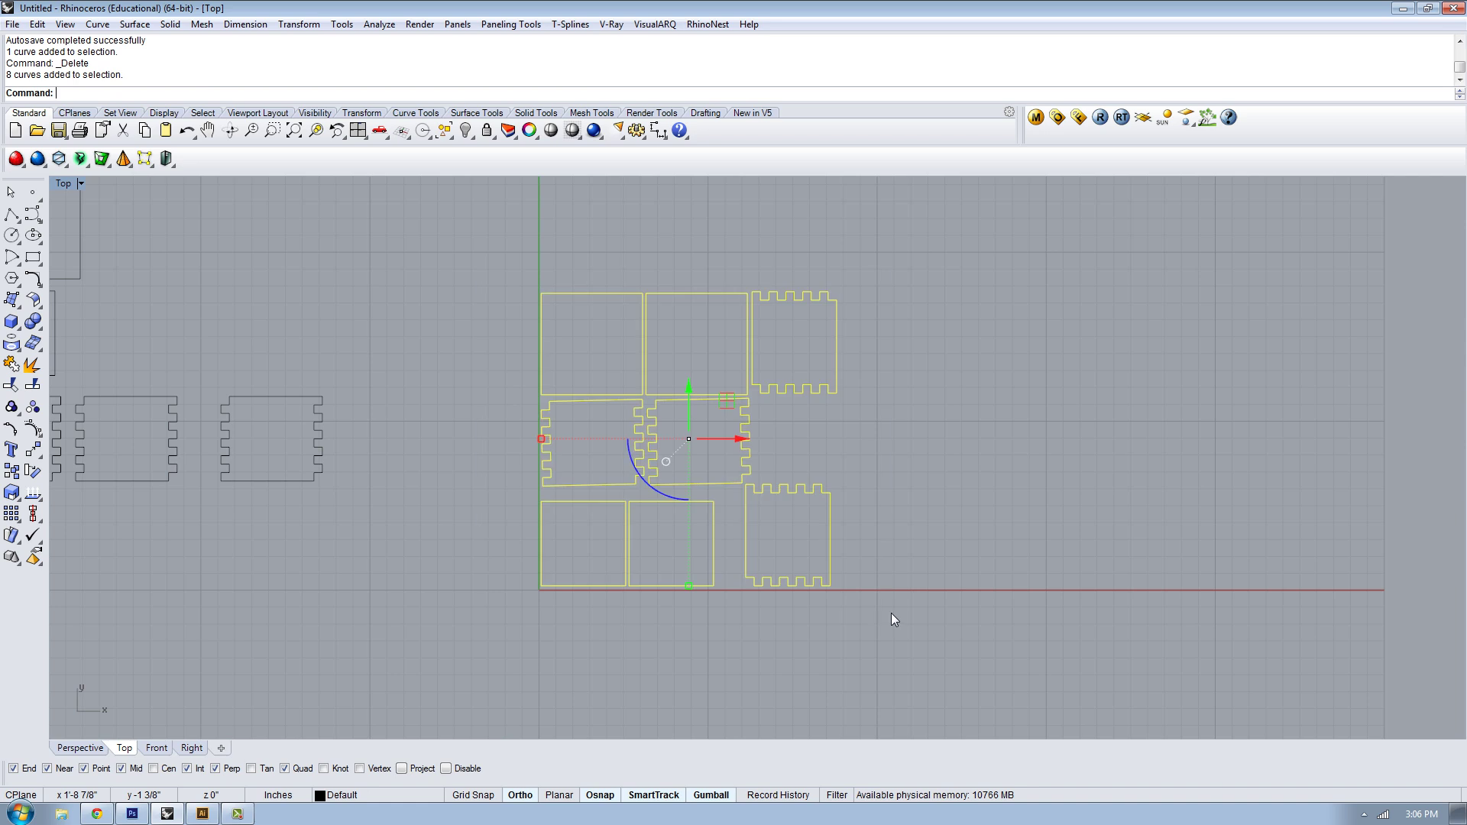
Export the panels as laser.dwg (AutoCAD Drawing) using the 2004 Lines scheme
{"action": "type", "text": "Export"}
{"action": "key", "text": "Return"}
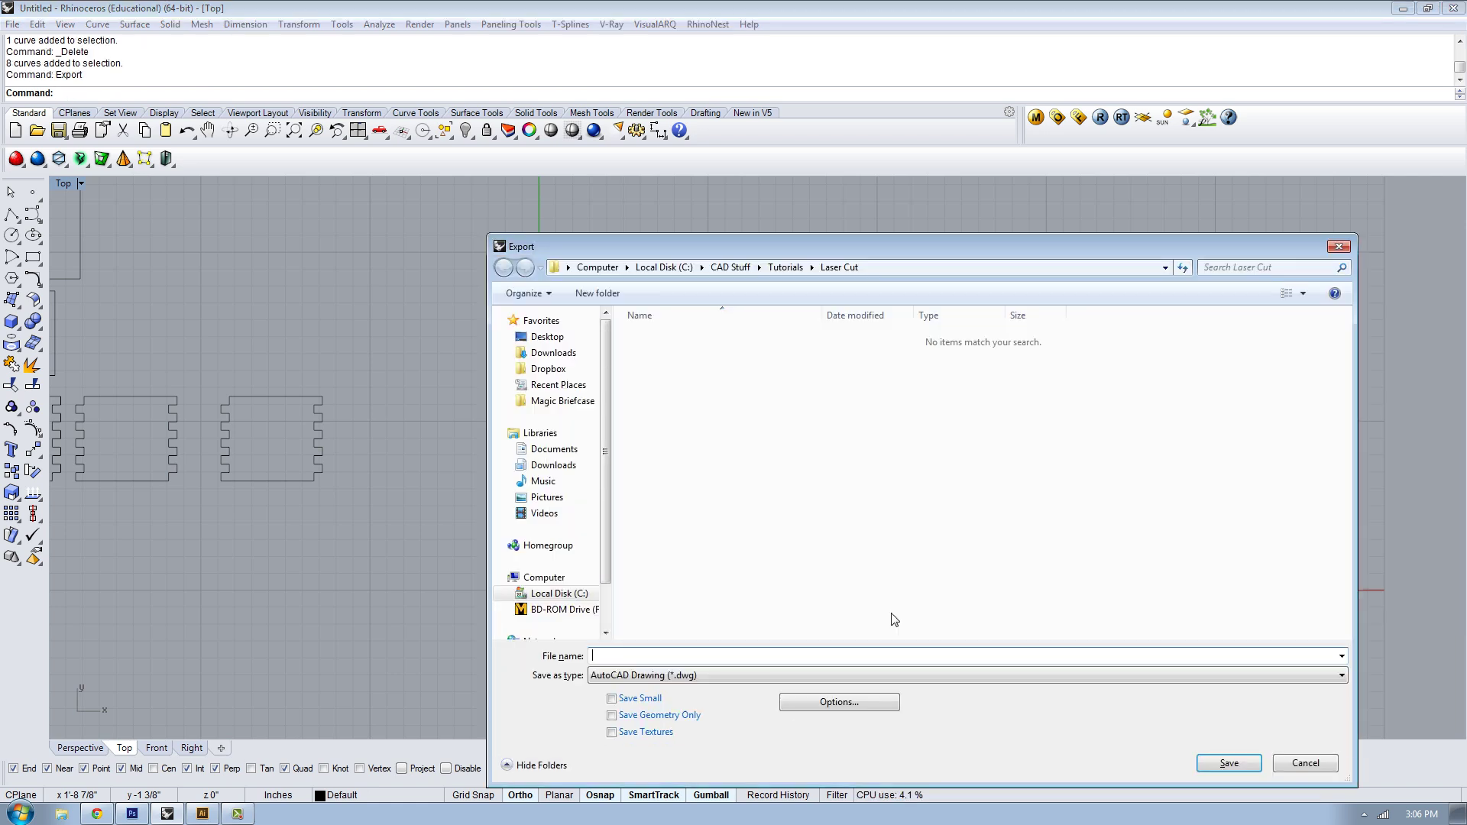
{"action": "left_click", "coordinate": [712, 674]}
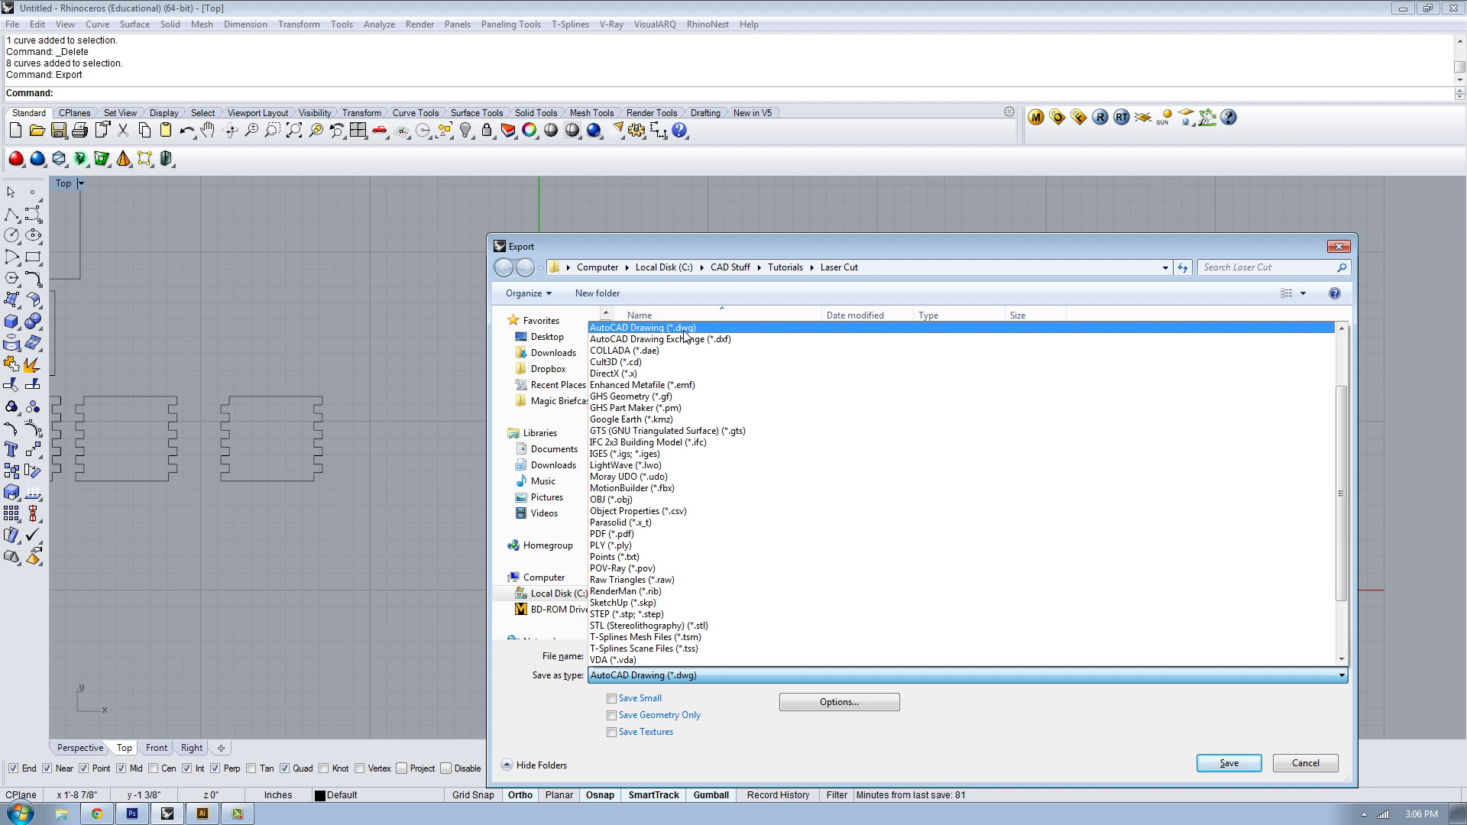
{"action": "left_click", "coordinate": [690, 328]}
{"action": "left_click", "coordinate": [712, 659]}
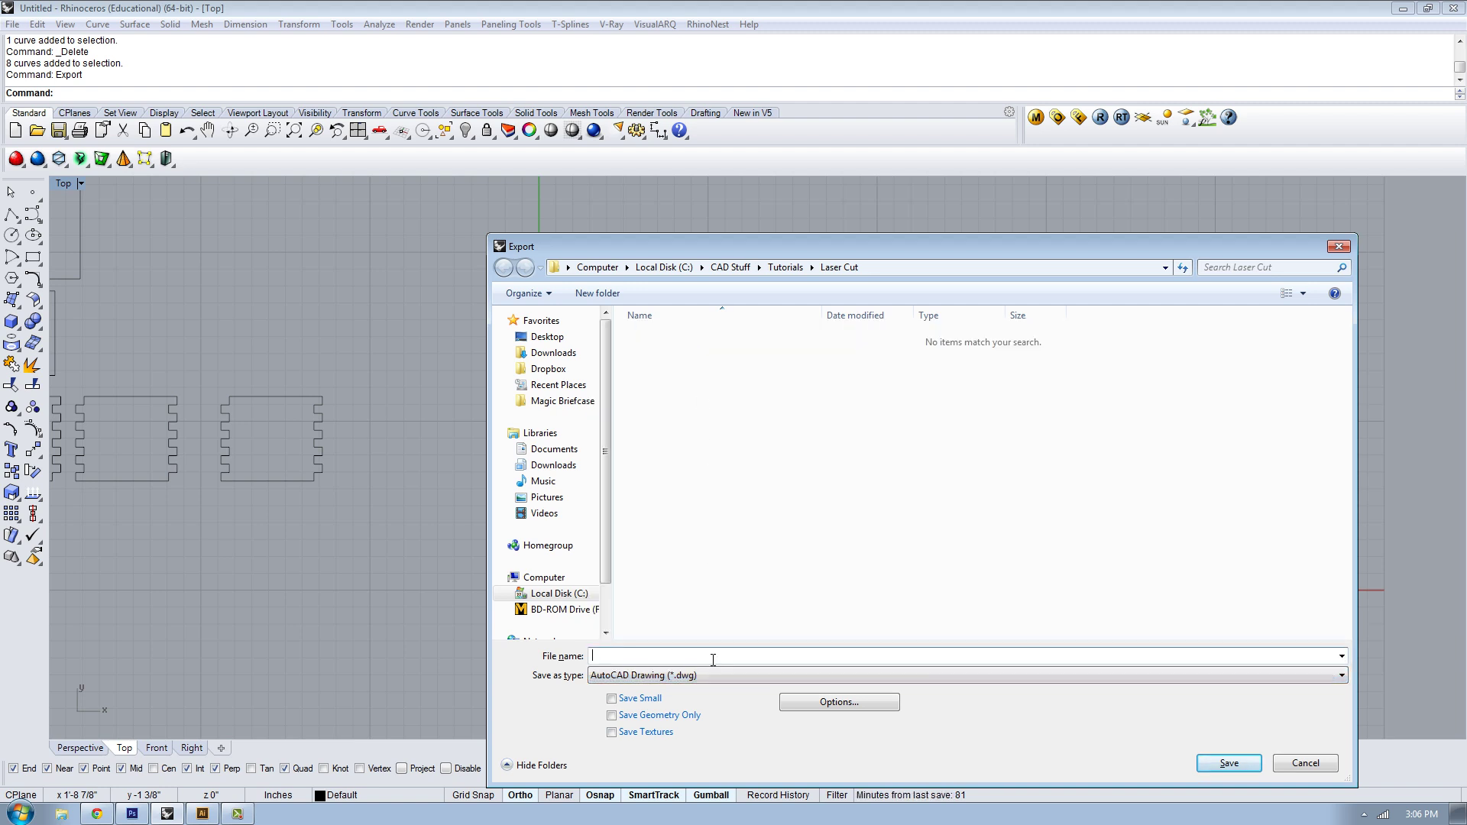
{"action": "type", "text": "laser"}
{"action": "key", "text": "Return"}
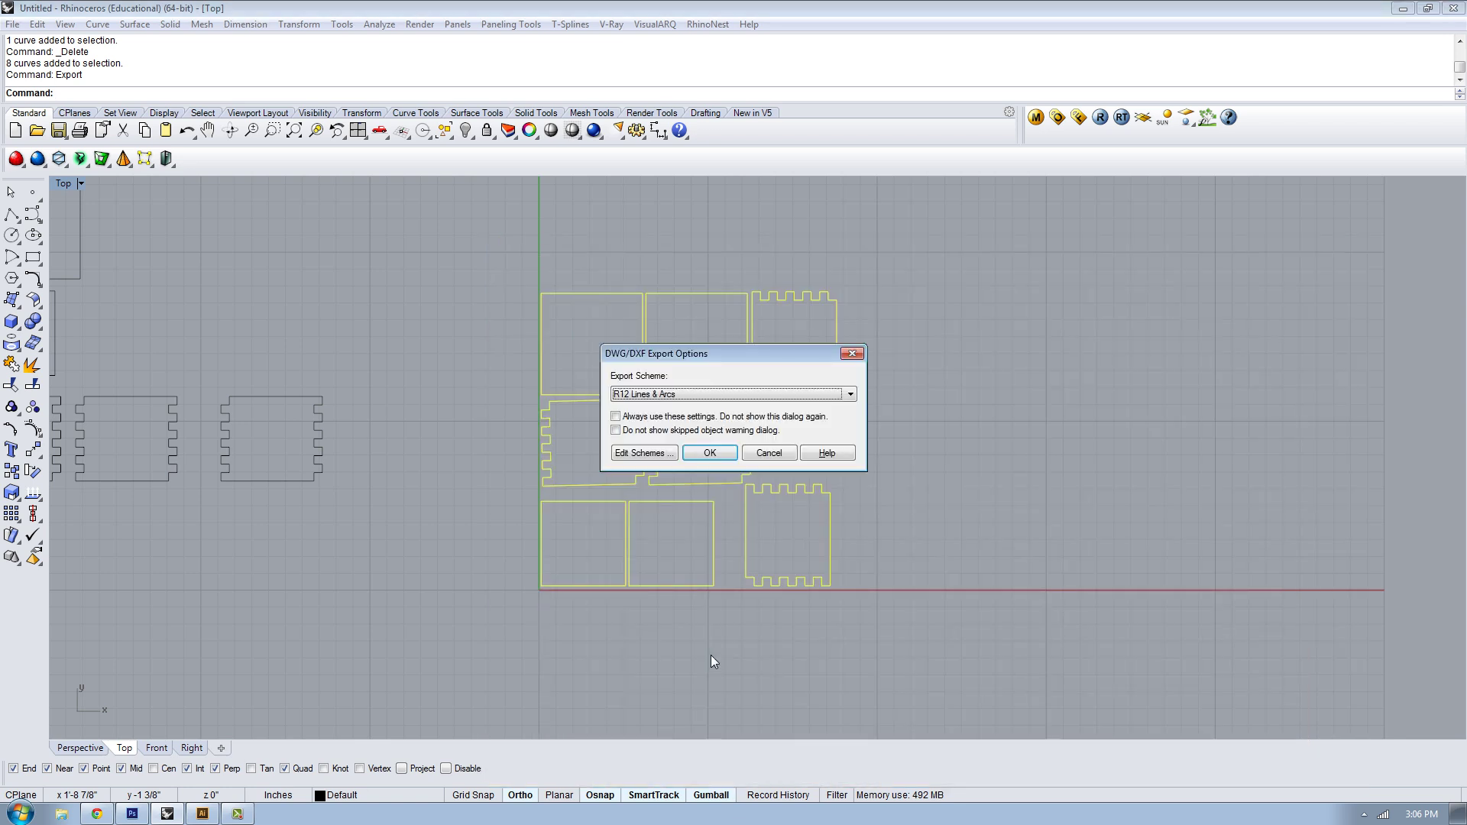
{"action": "left_click", "coordinate": [664, 396]}
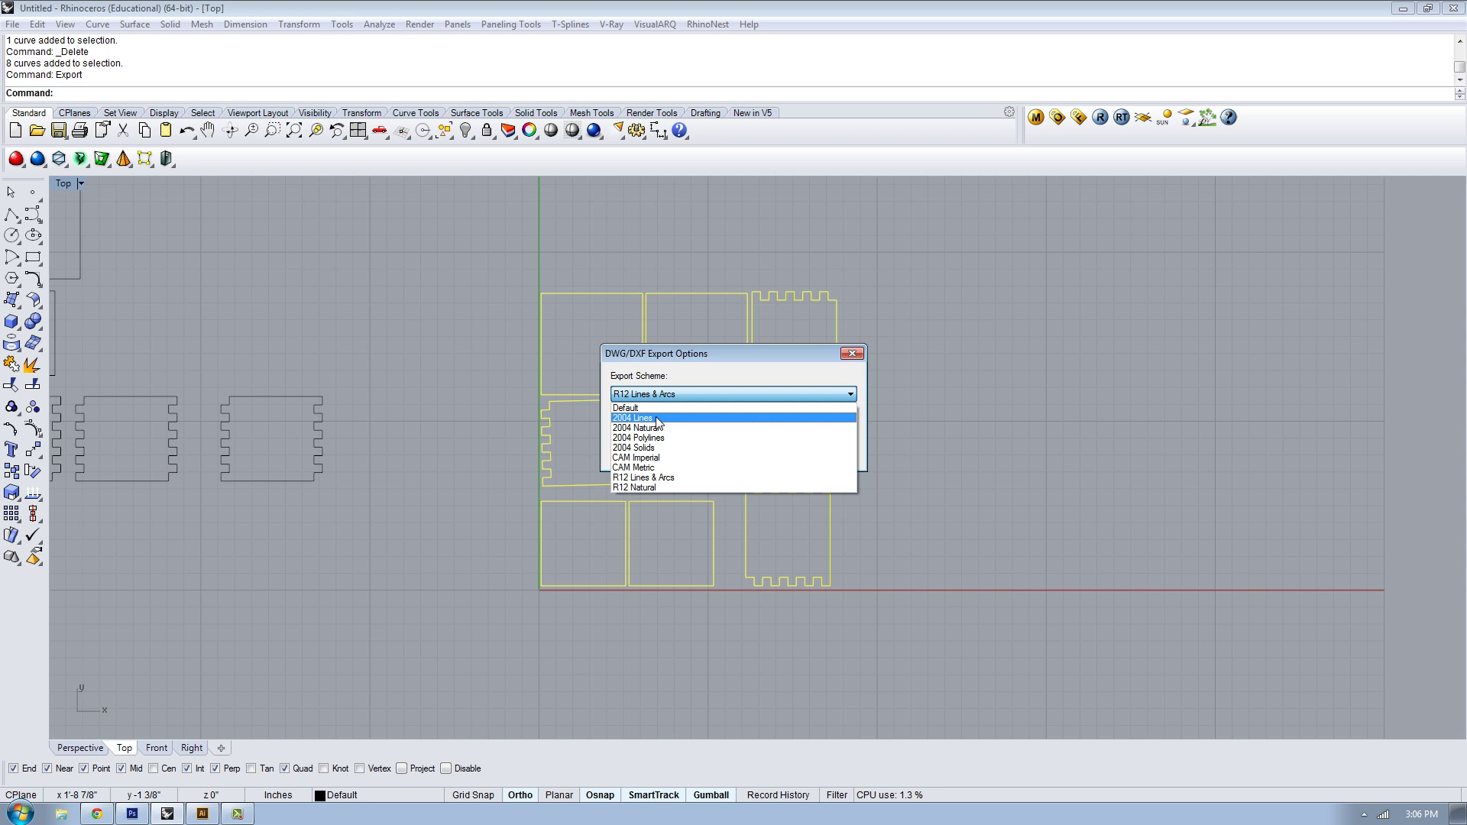
{"action": "left_click", "coordinate": [656, 419]}
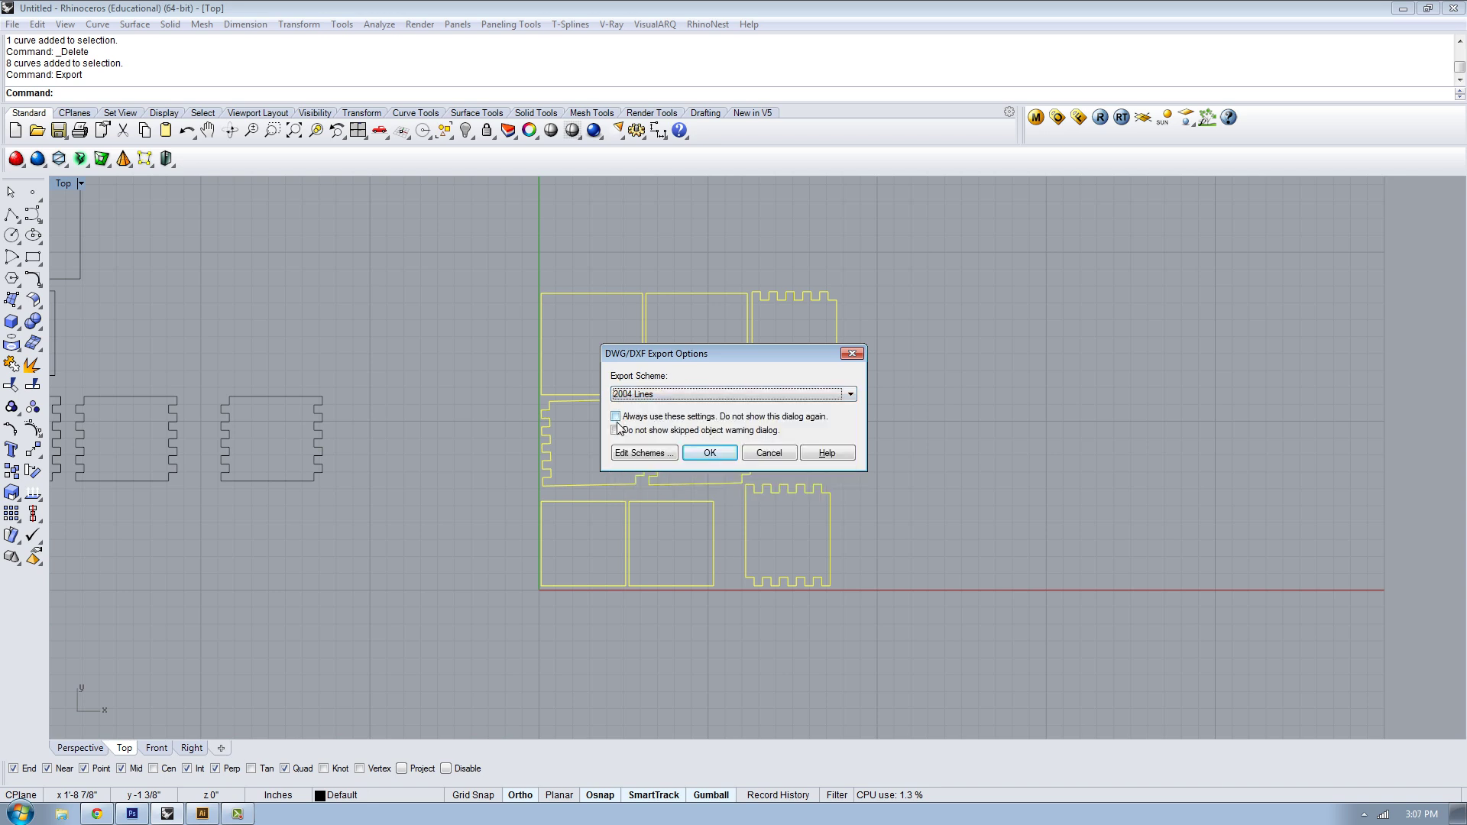
{"action": "left_click", "coordinate": [710, 454]}
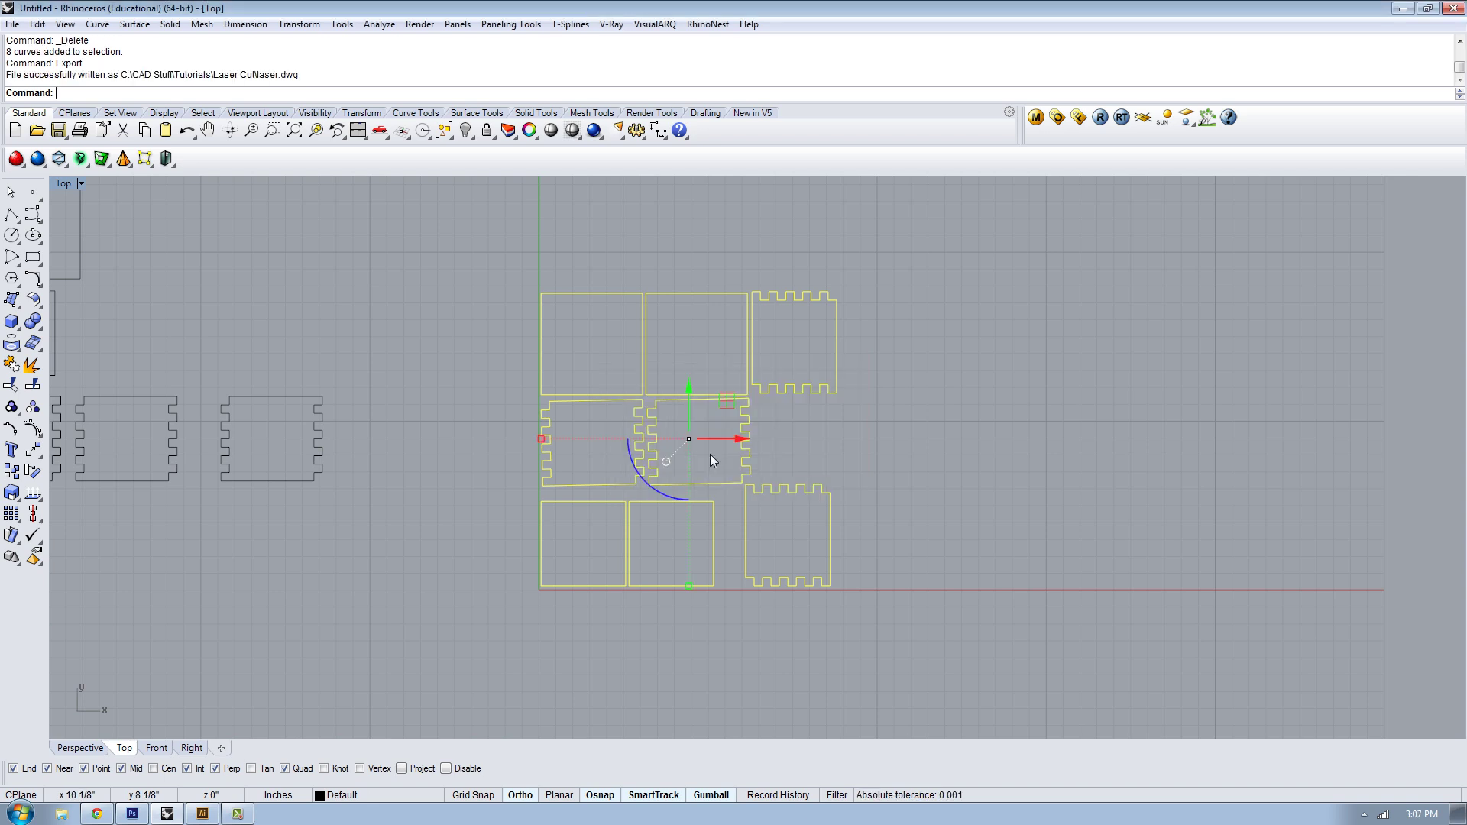
Open laser.dwg from CAD Stuff > Tutorials > Laser Cut in Illustrator at 1:1 inch scale
{"action": "left_click", "coordinate": [203, 813]}
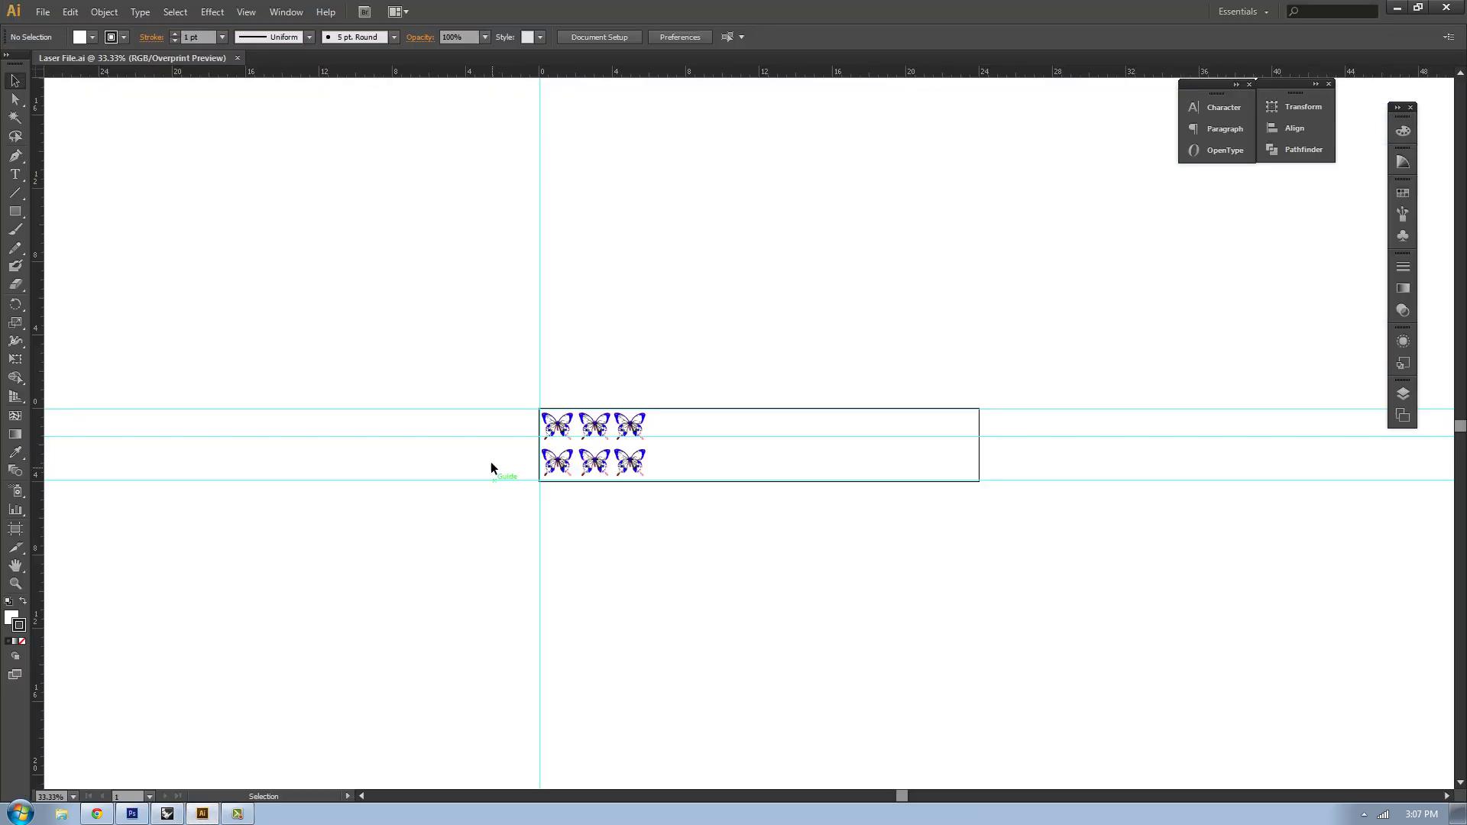
{"action": "right_click", "coordinate": [407, 62]}
{"action": "left_click", "coordinate": [461, 138]}
{"action": "left_click", "coordinate": [685, 148]}
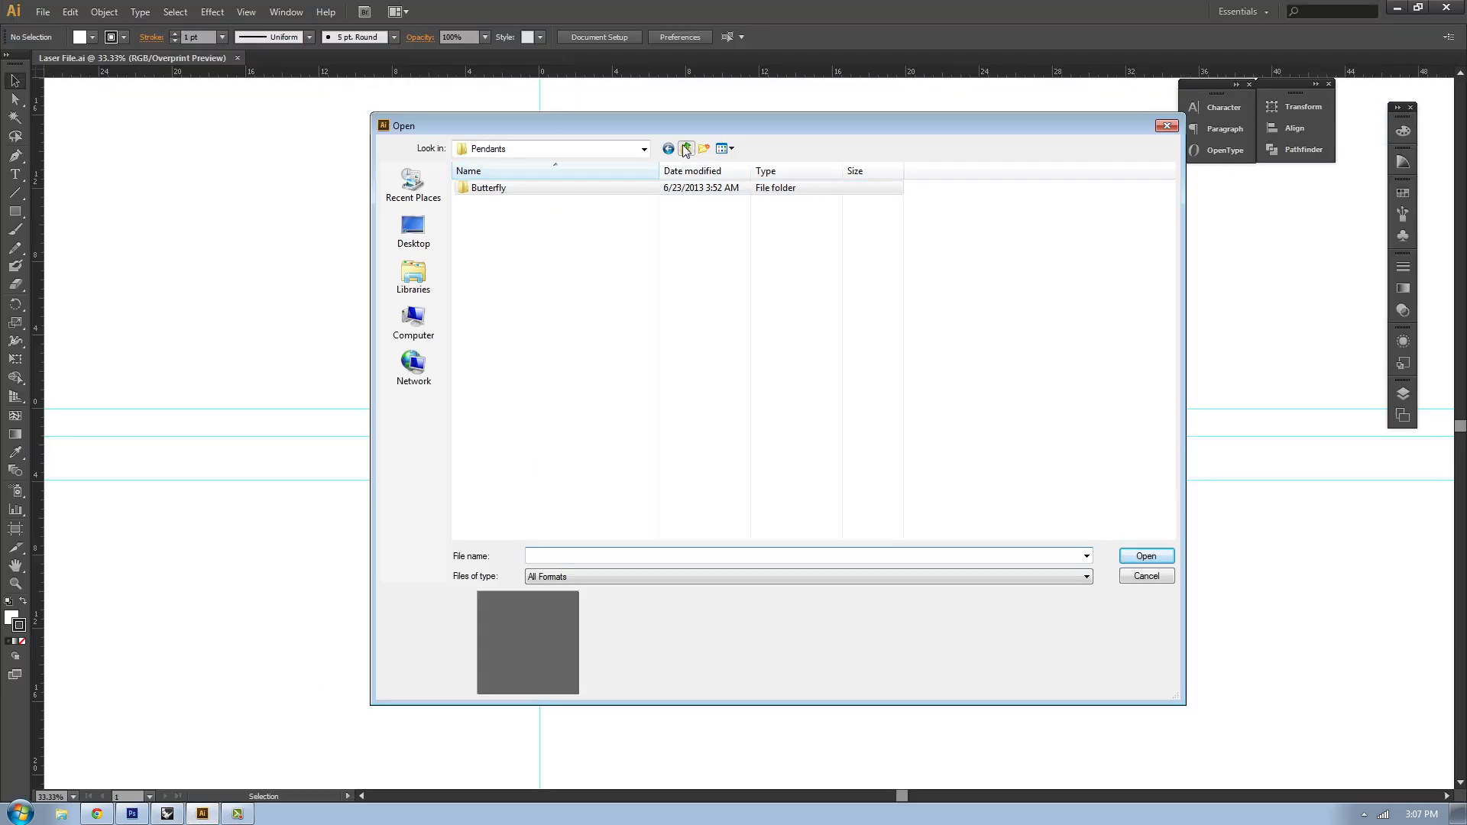
{"action": "left_click", "coordinate": [685, 148]}
{"action": "left_click", "coordinate": [685, 148]}
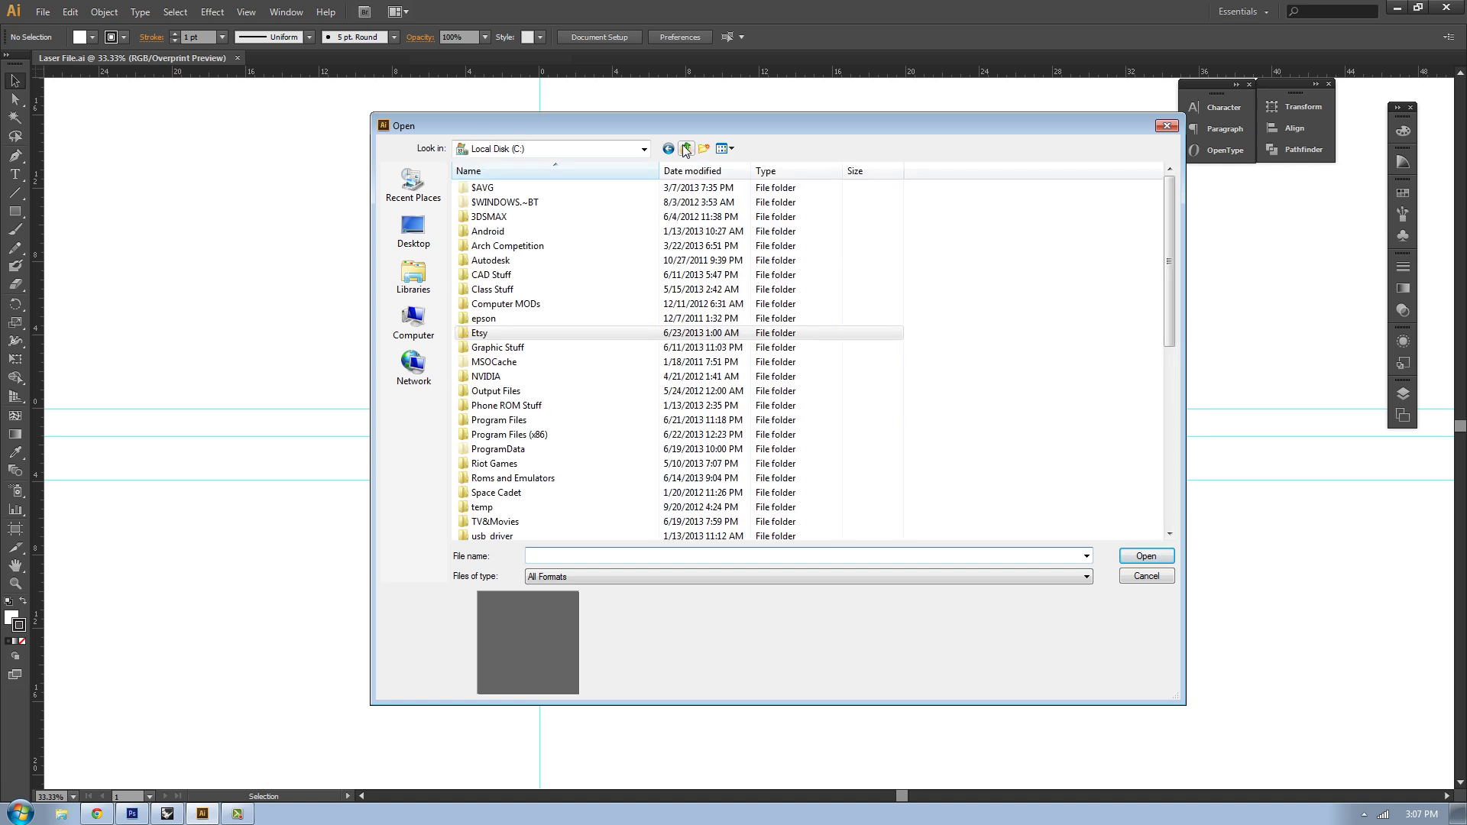
{"action": "double_click", "coordinate": [527, 283]}
{"action": "double_click", "coordinate": [509, 335]}
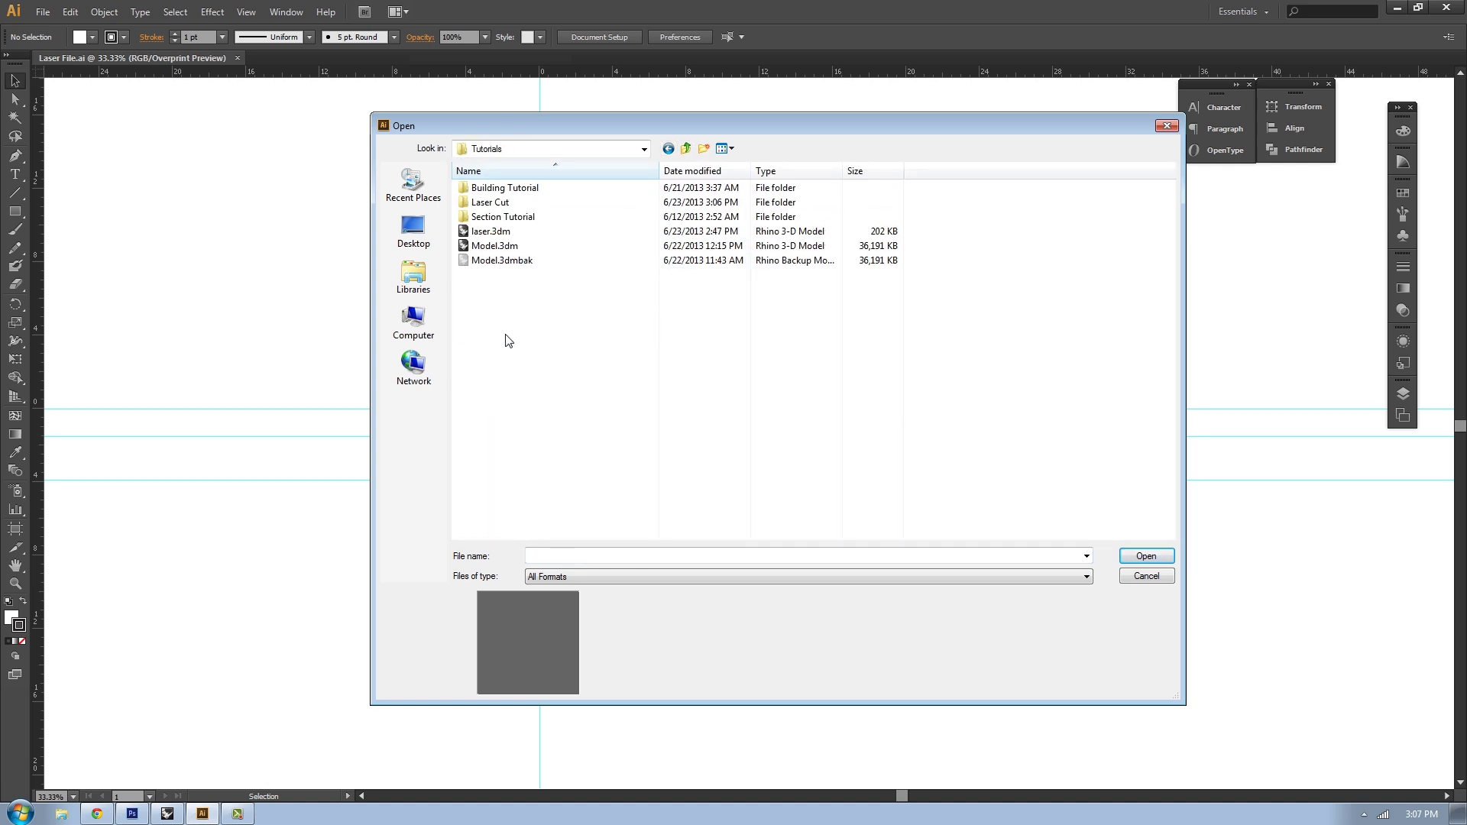
{"action": "double_click", "coordinate": [516, 203]}
{"action": "left_click", "coordinate": [507, 191]}
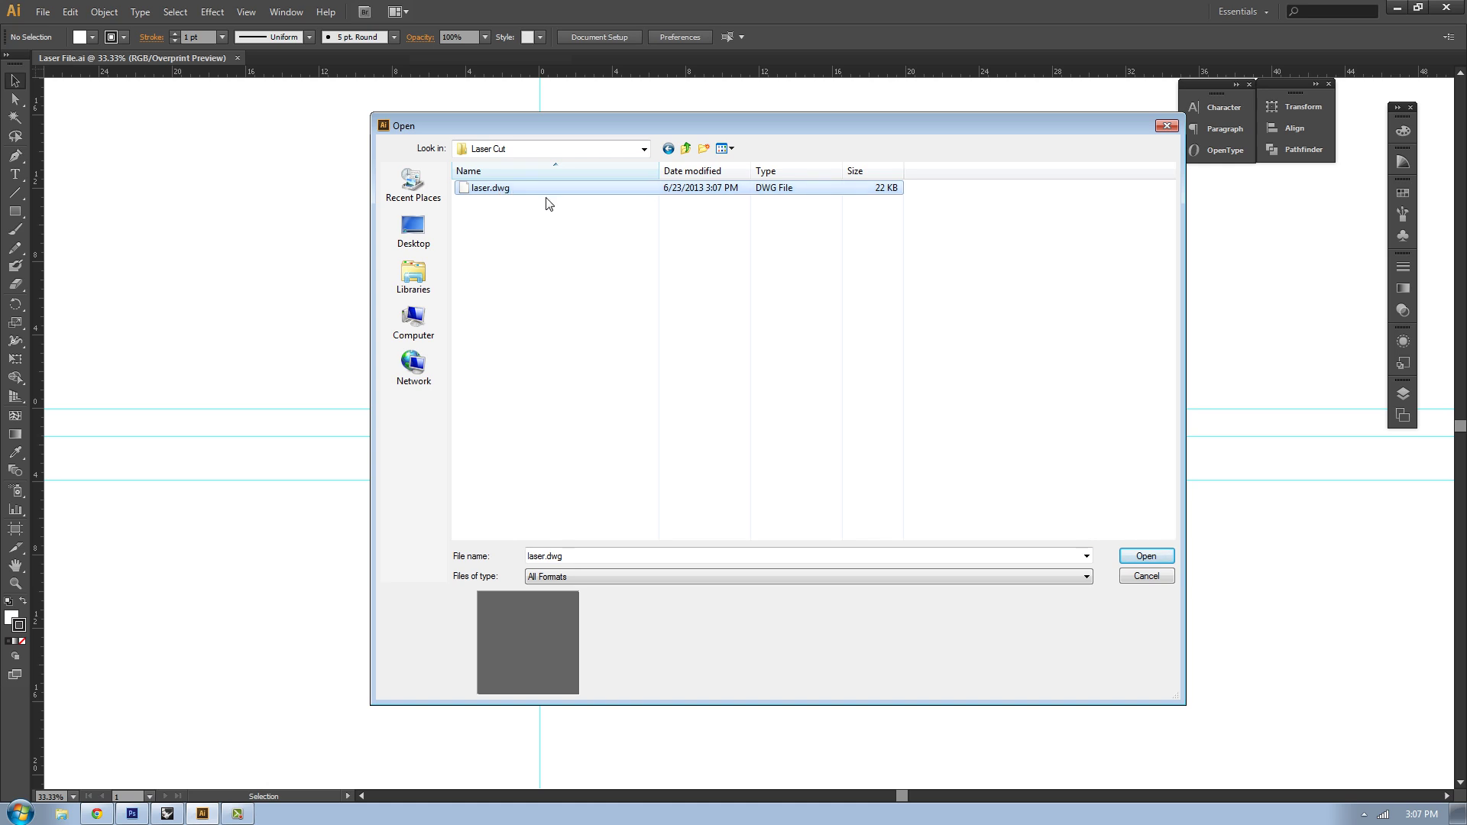
{"action": "double_click", "coordinate": [522, 189]}
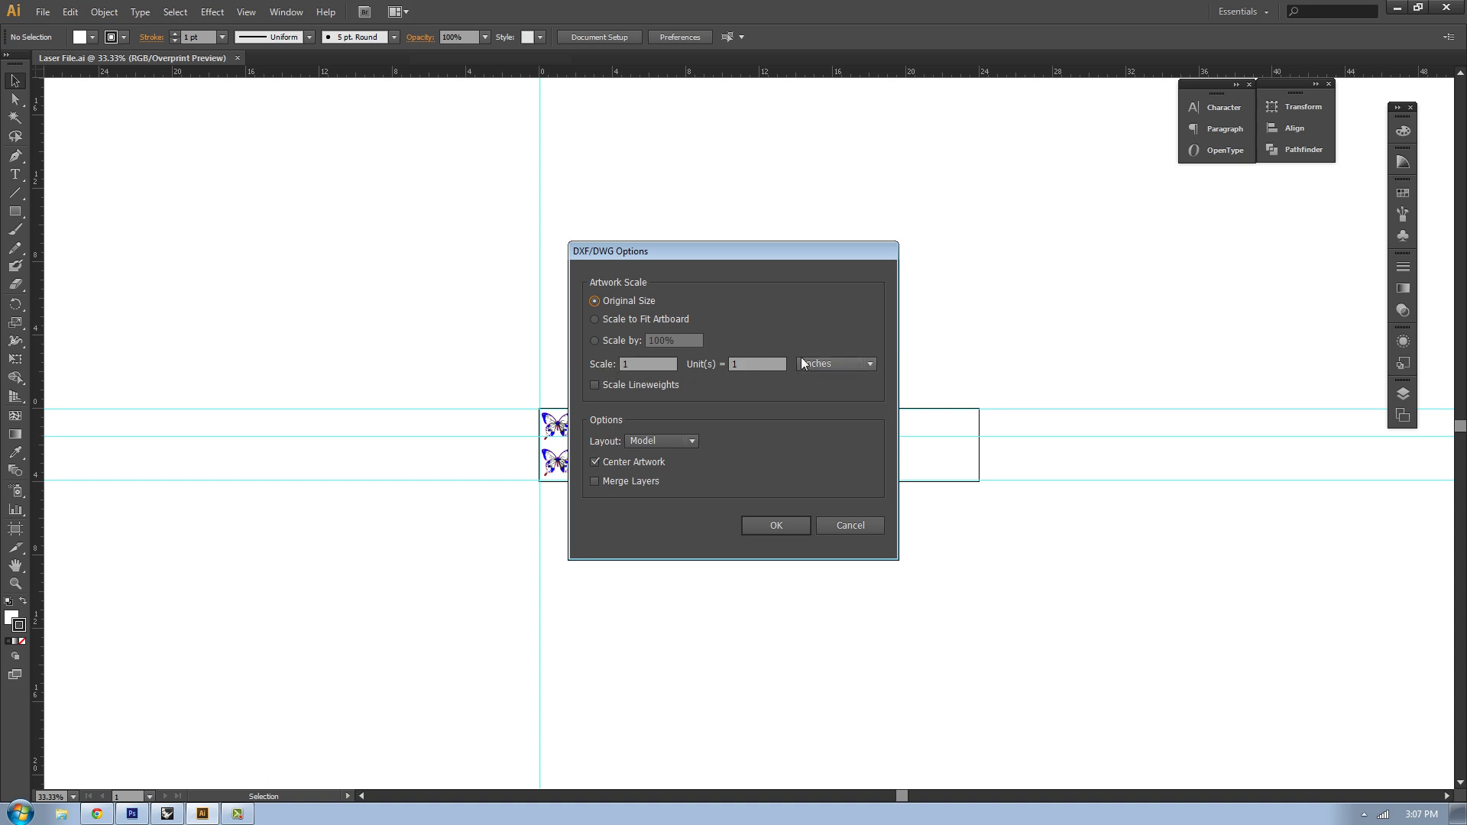
{"action": "left_click", "coordinate": [767, 526]}
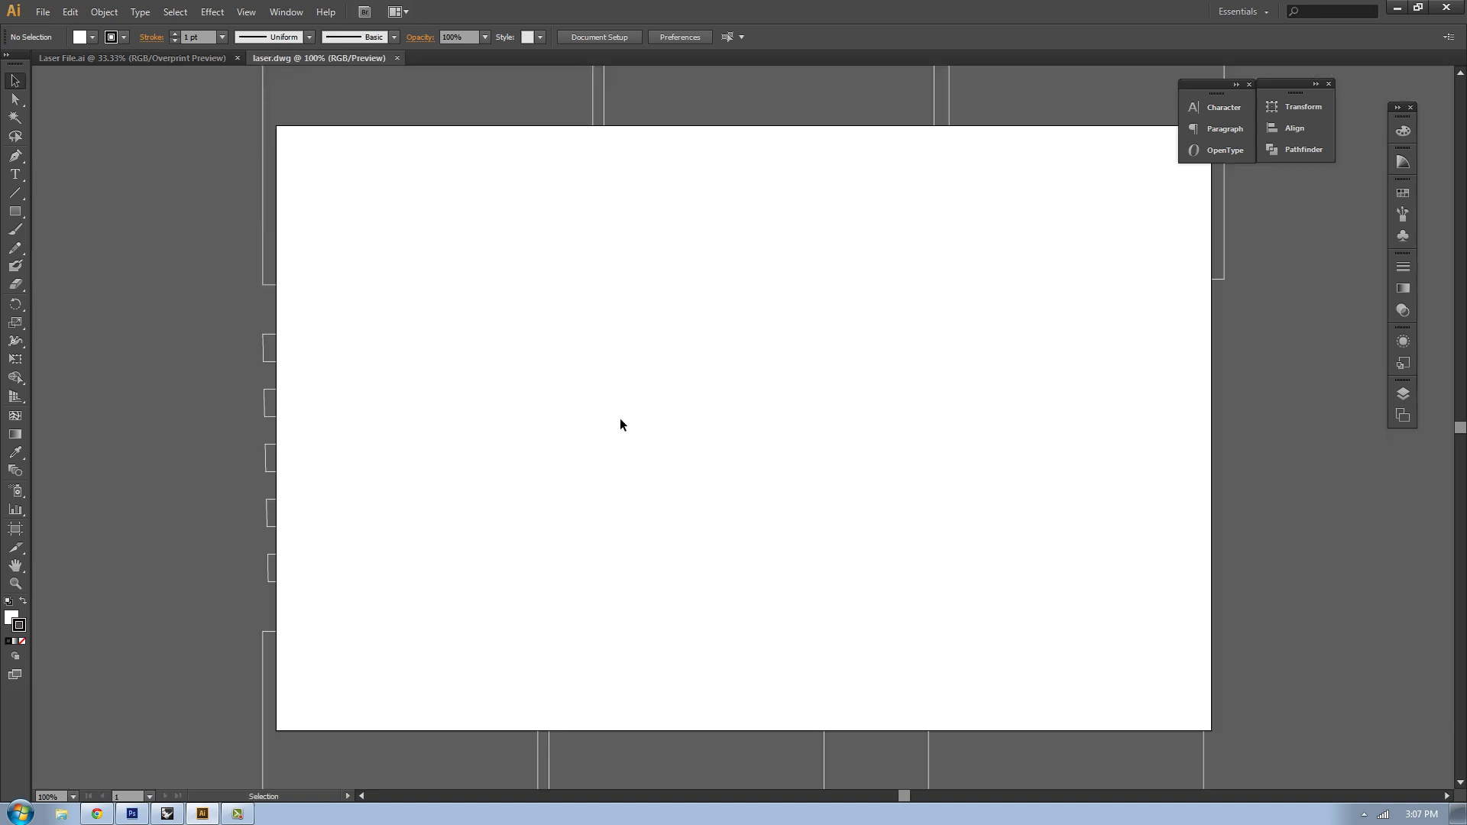
Resize the laser.dwg artboard to 24 × 18 in and marquee-select all panel outlines
{"action": "scroll", "coordinate": [620, 425], "scroll_direction": "down", "scroll_amount": 2, "text": "alt"}
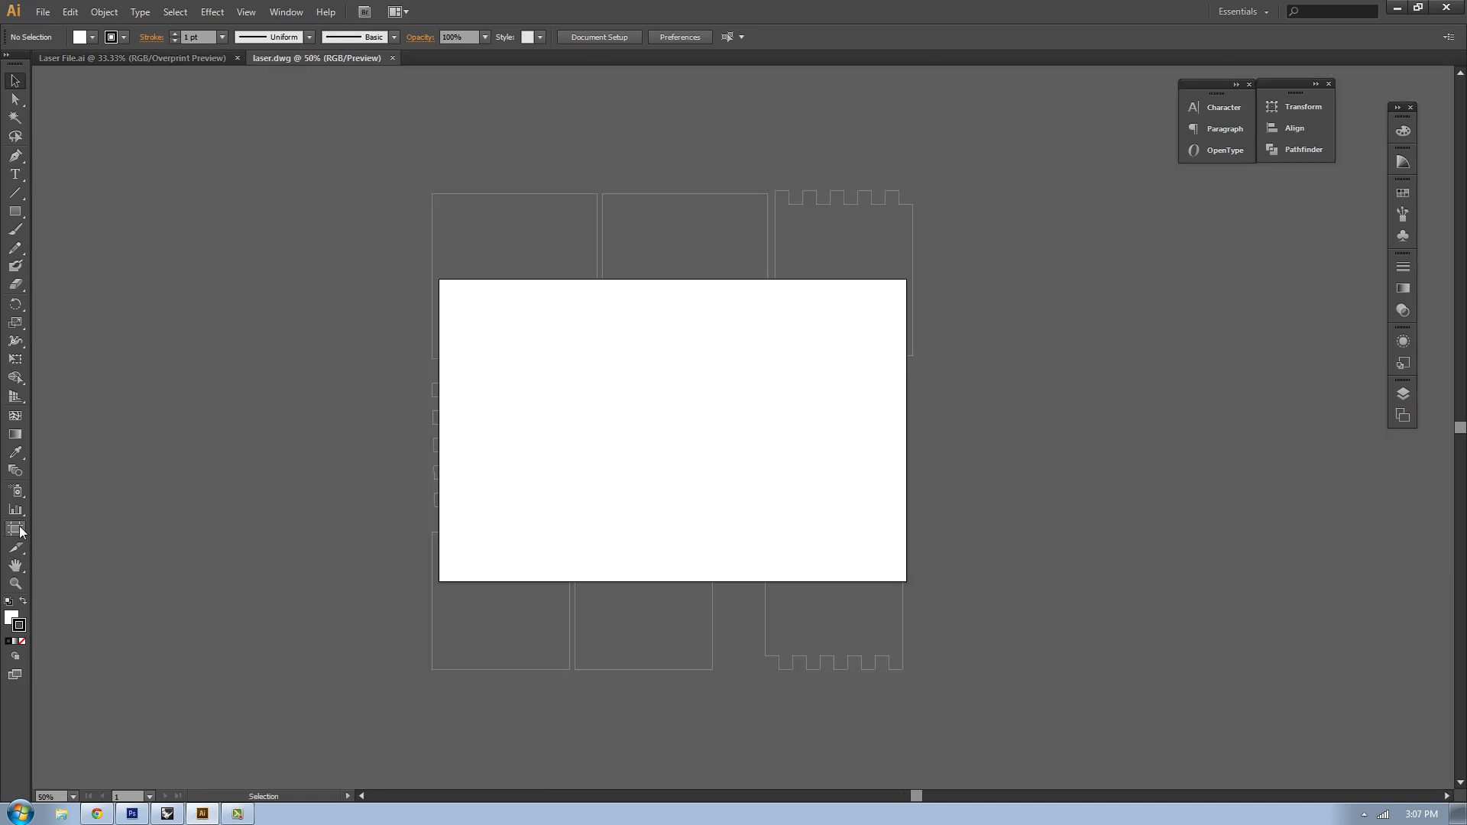
{"action": "left_click", "coordinate": [15, 528]}
{"action": "left_click", "coordinate": [739, 36]}
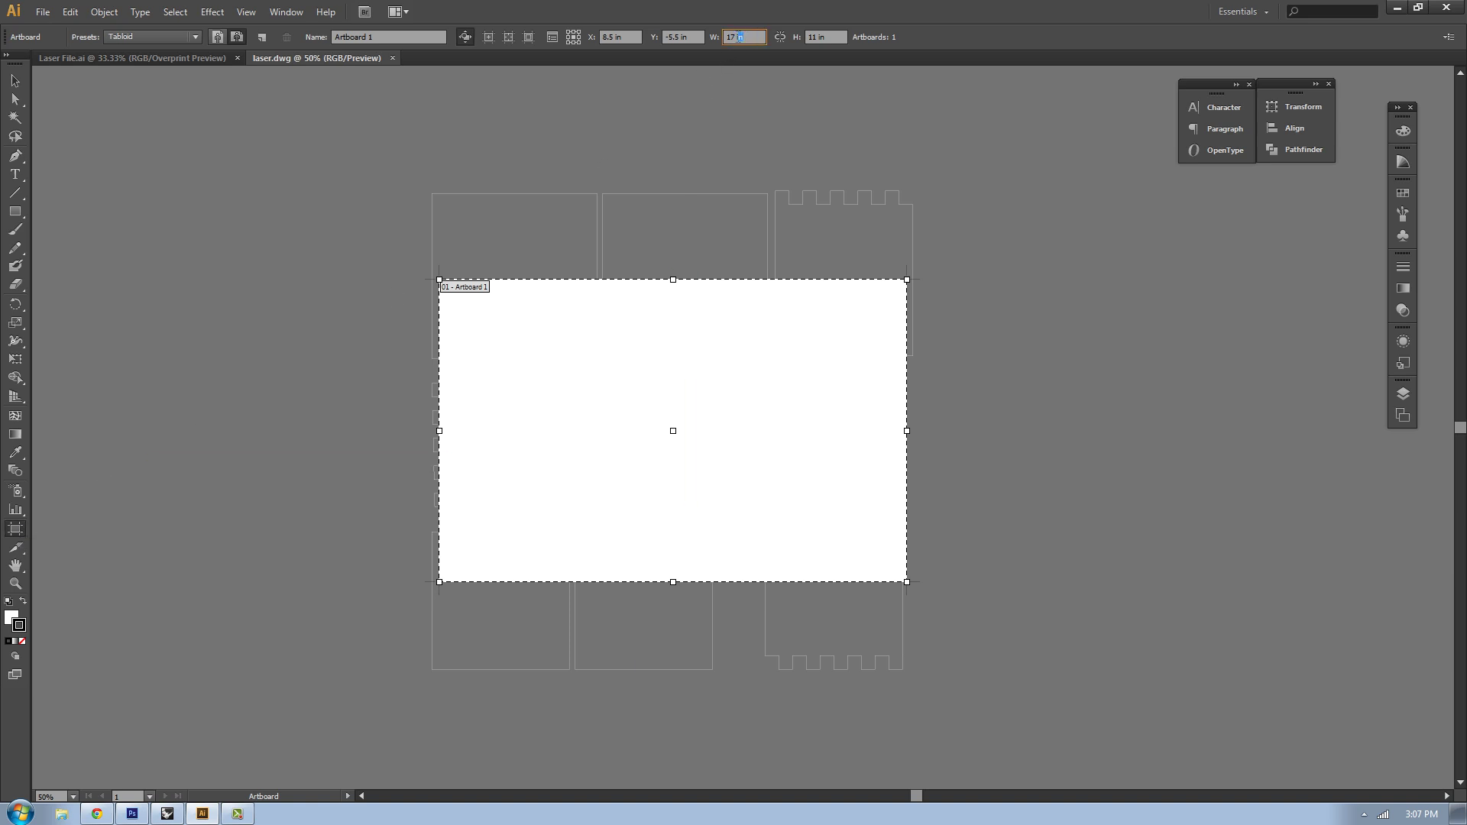
{"action": "key", "text": "ctrl+a"}
{"action": "type", "text": "24"}
{"action": "key", "text": "Tab"}
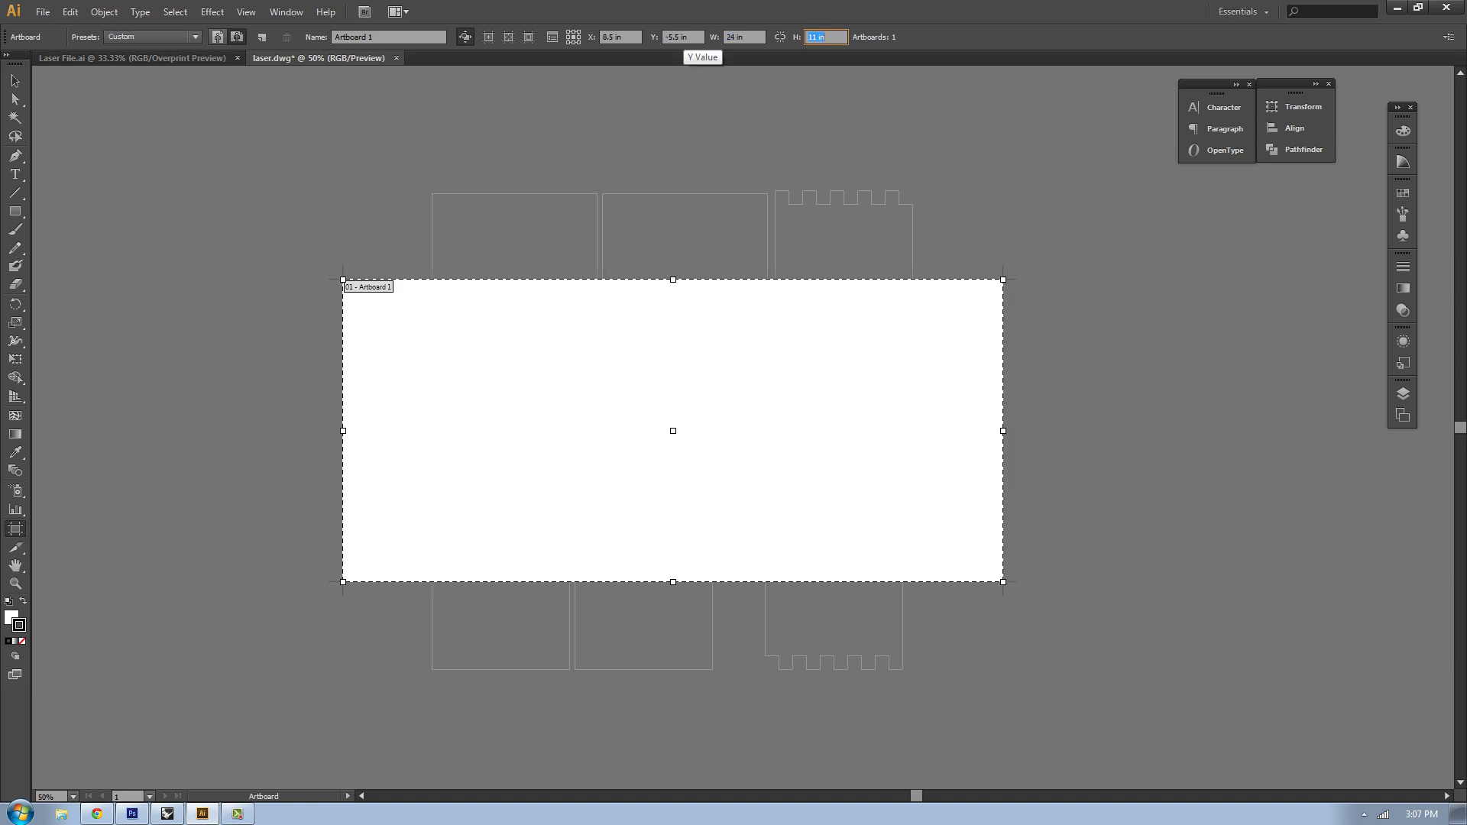
{"action": "type", "text": "18"}
{"action": "key", "text": "Return"}
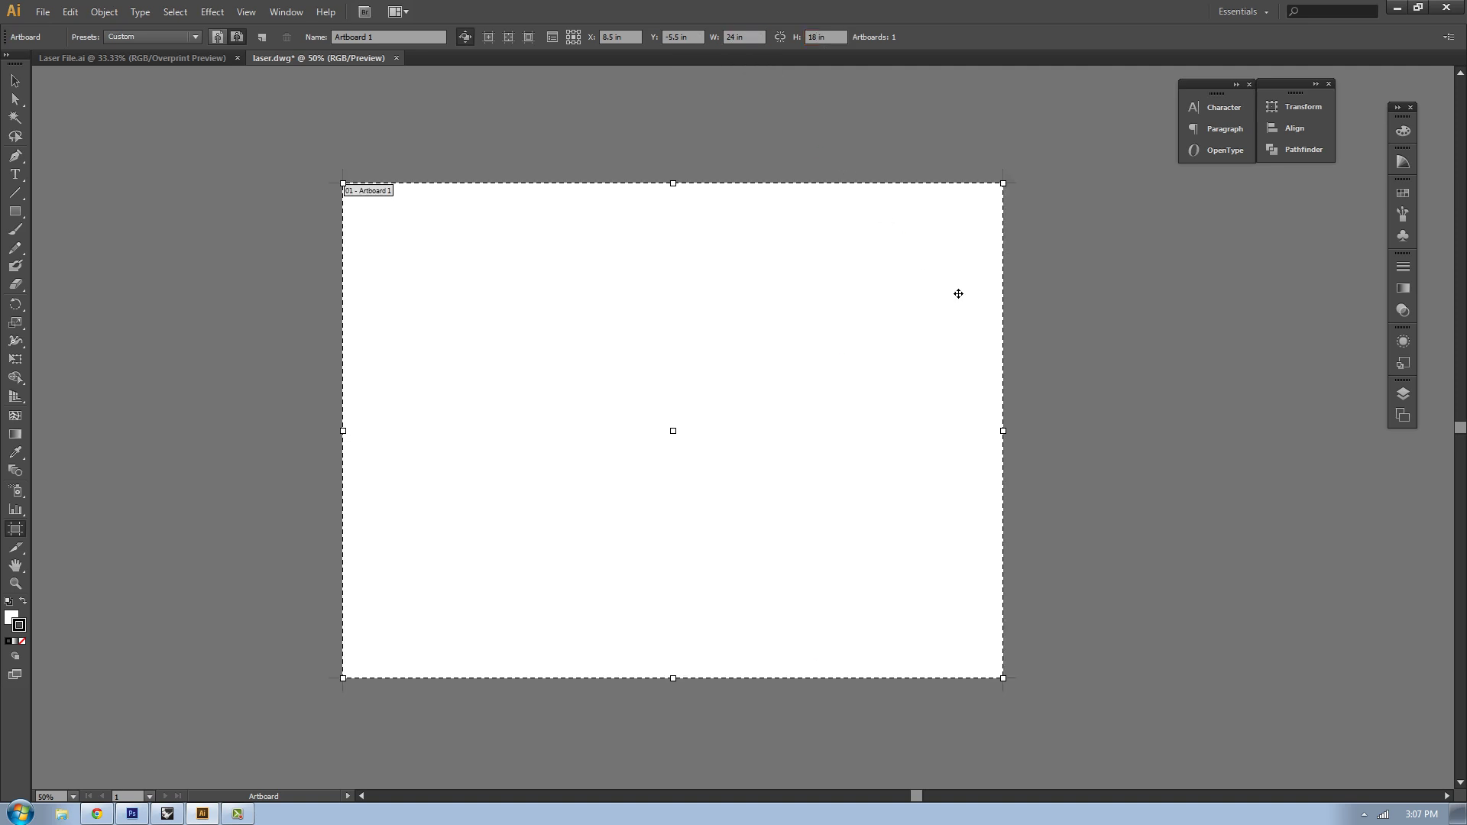
{"action": "key", "text": "Escape"}
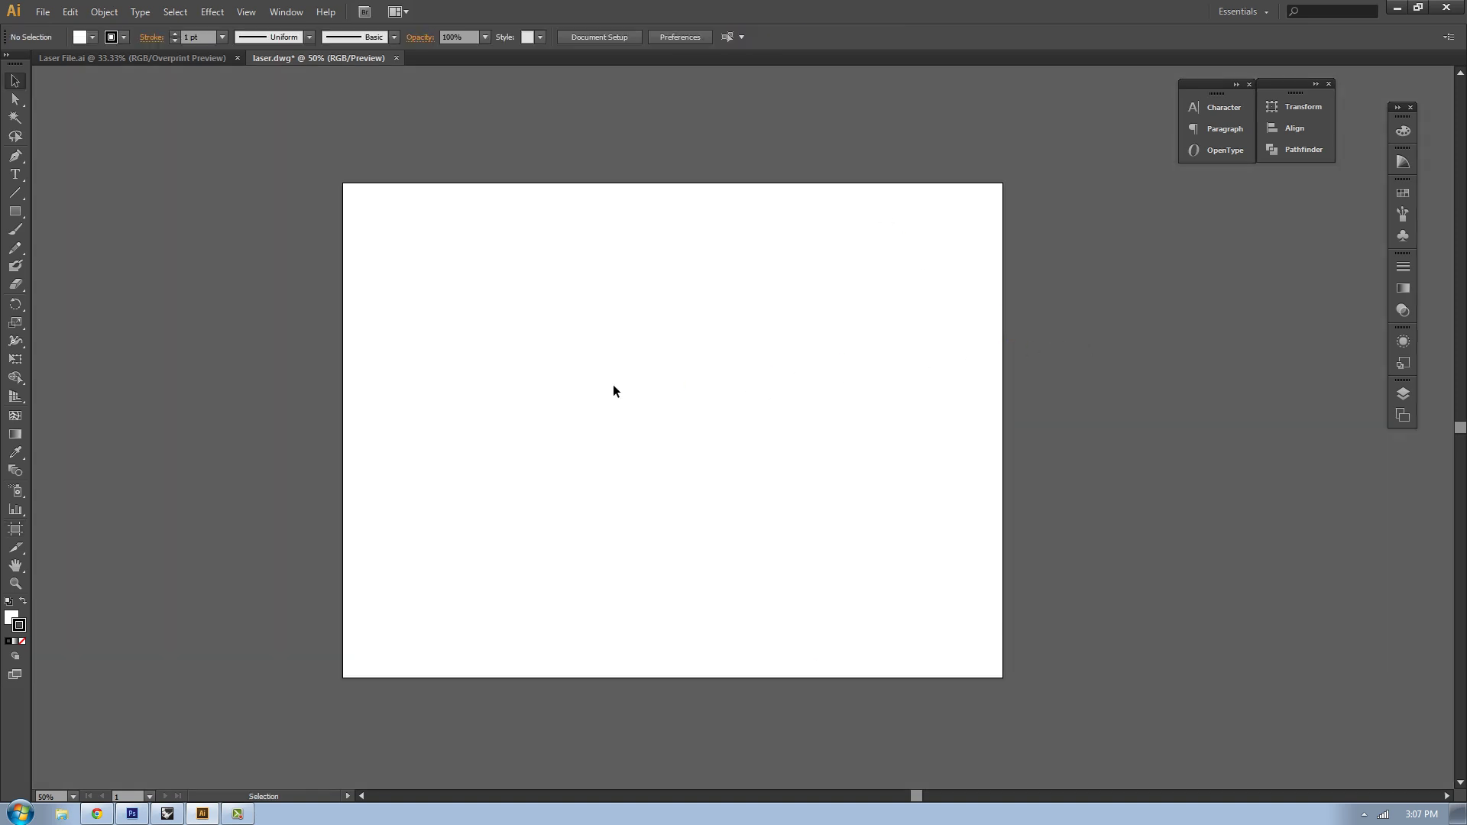
{"action": "left_click_drag", "start_coordinate": [301, 139], "coordinate": [1066, 730]}
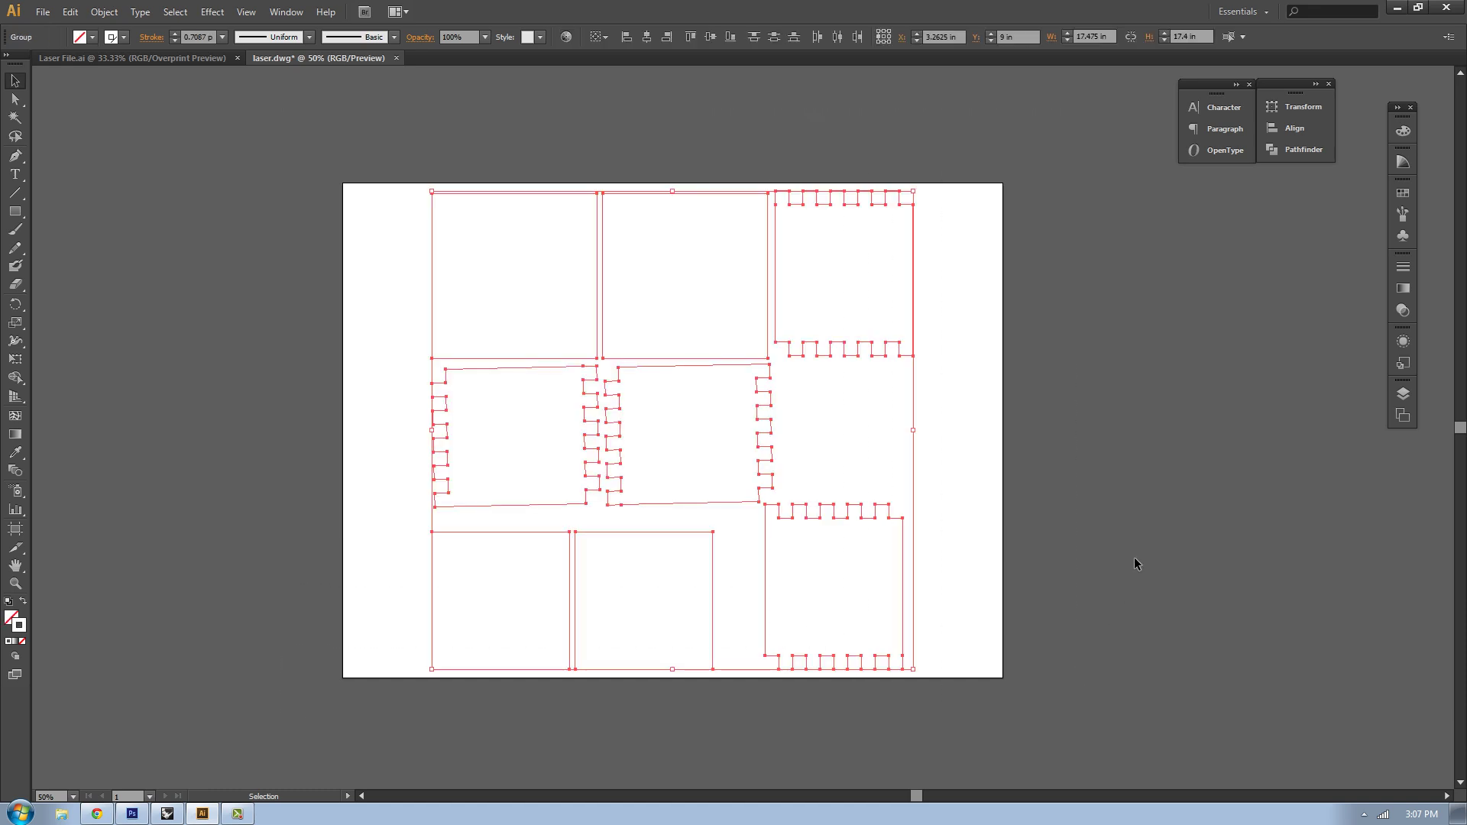
Set the panel outlines' stroke weight to 0.001 pt
{"action": "left_click", "coordinate": [1402, 267]}
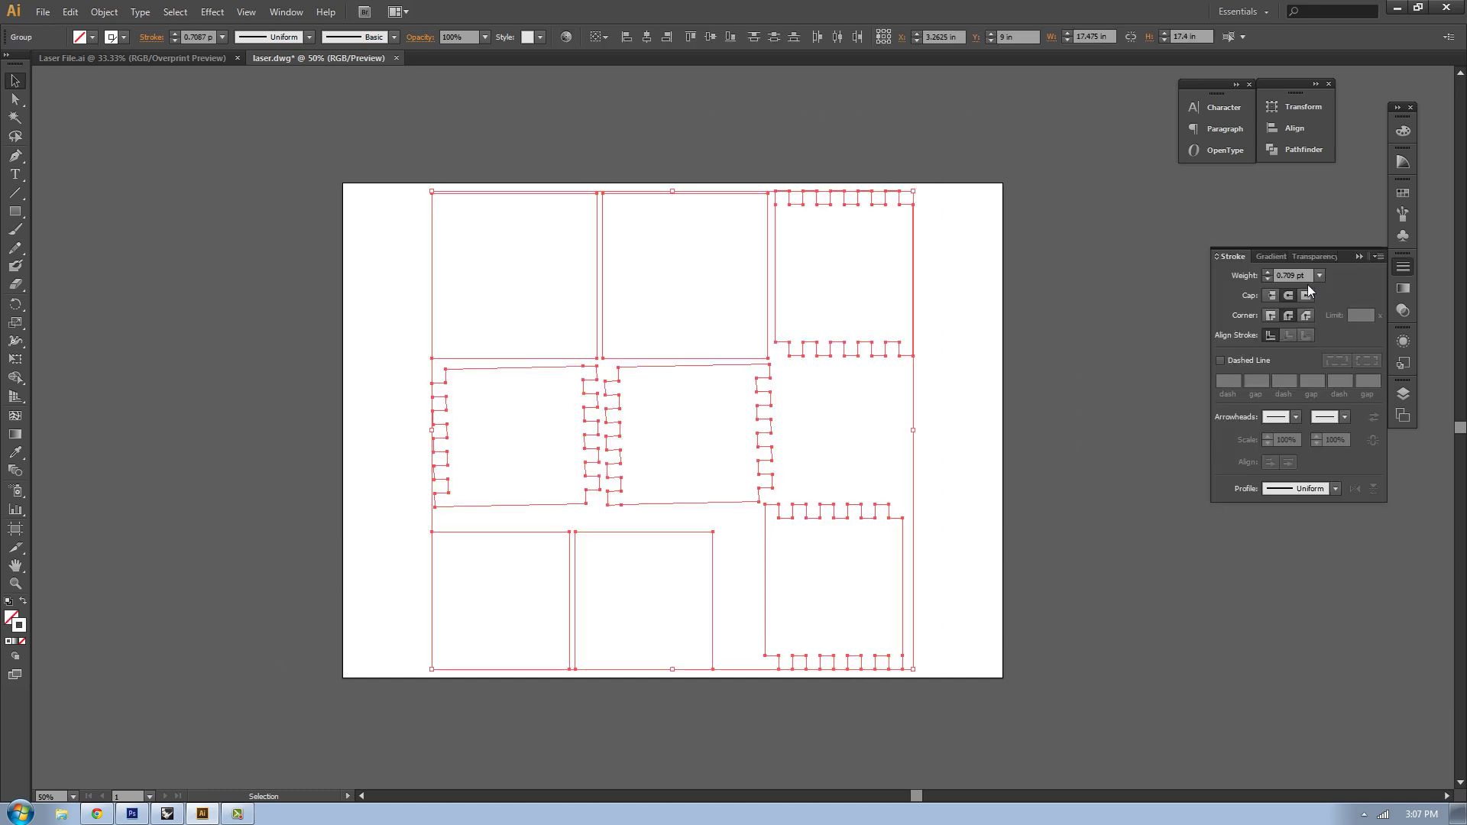
{"action": "type", "text": ".001"}
{"action": "left_click", "coordinate": [1402, 267]}
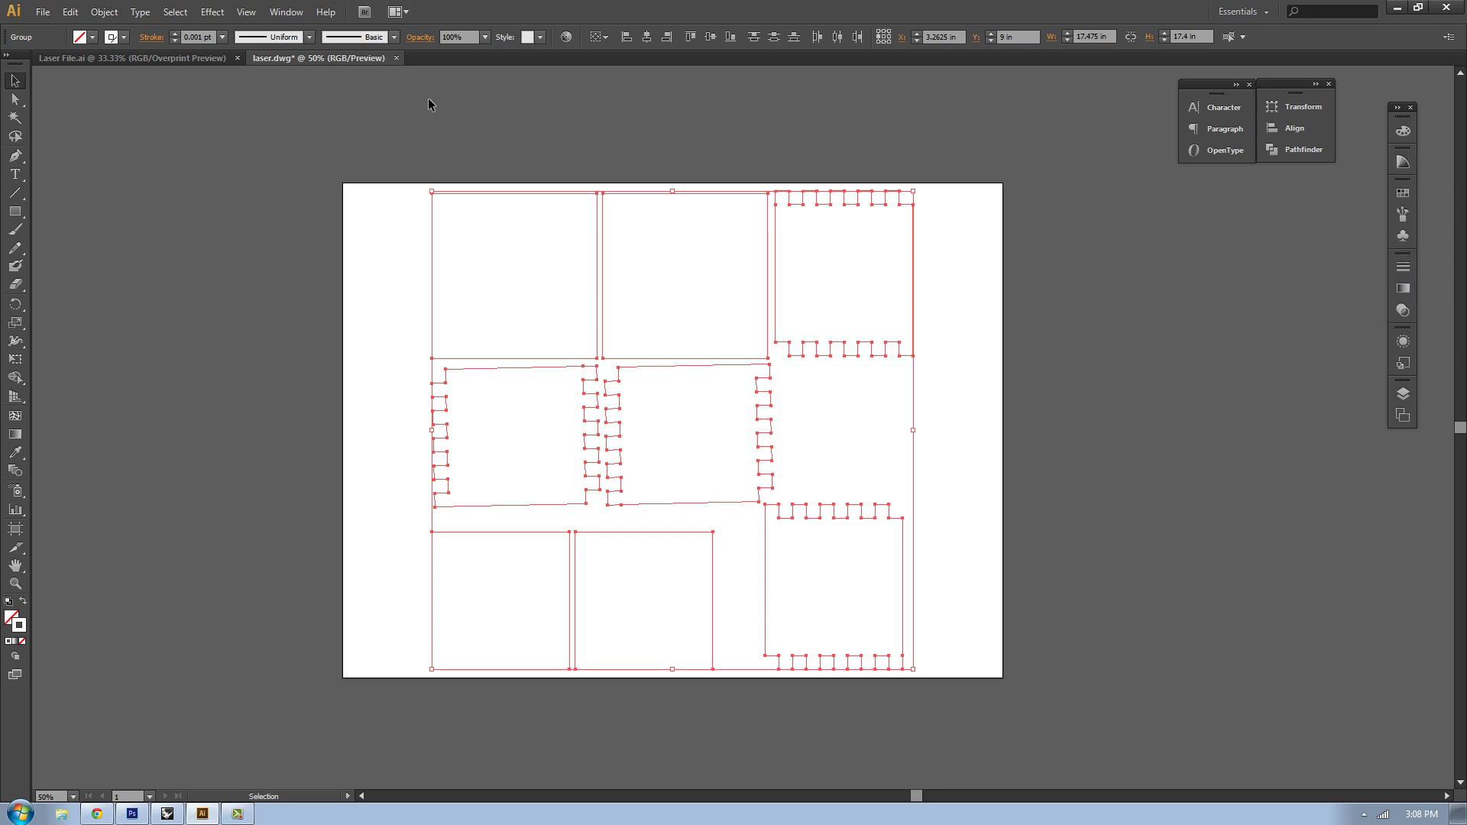
Keep the document in RGB color mode and make the stroke pure red, 255/0/0
{"action": "left_click", "coordinate": [42, 12]}
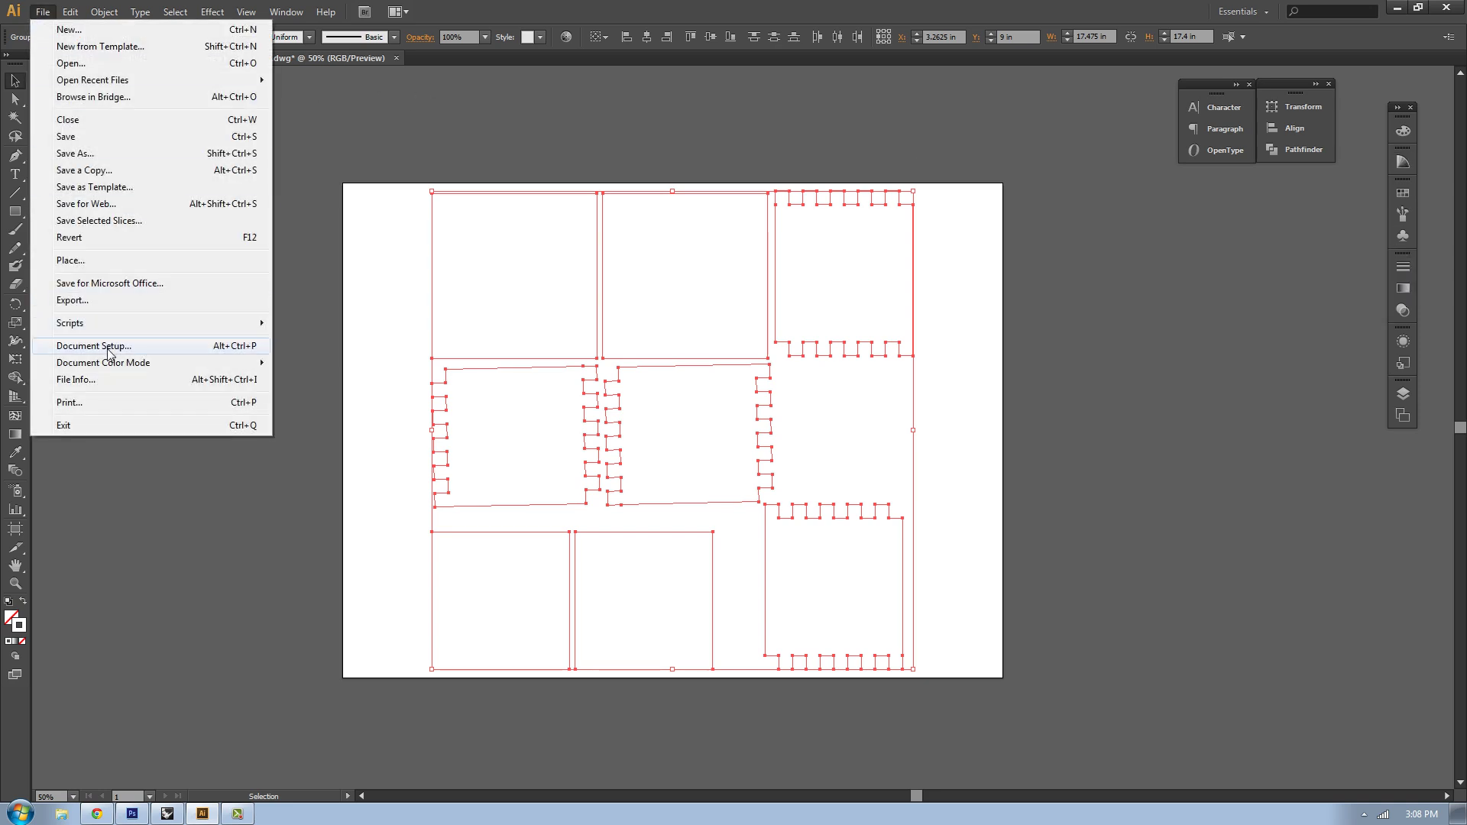
{"action": "mouse_move", "coordinate": [115, 363]}
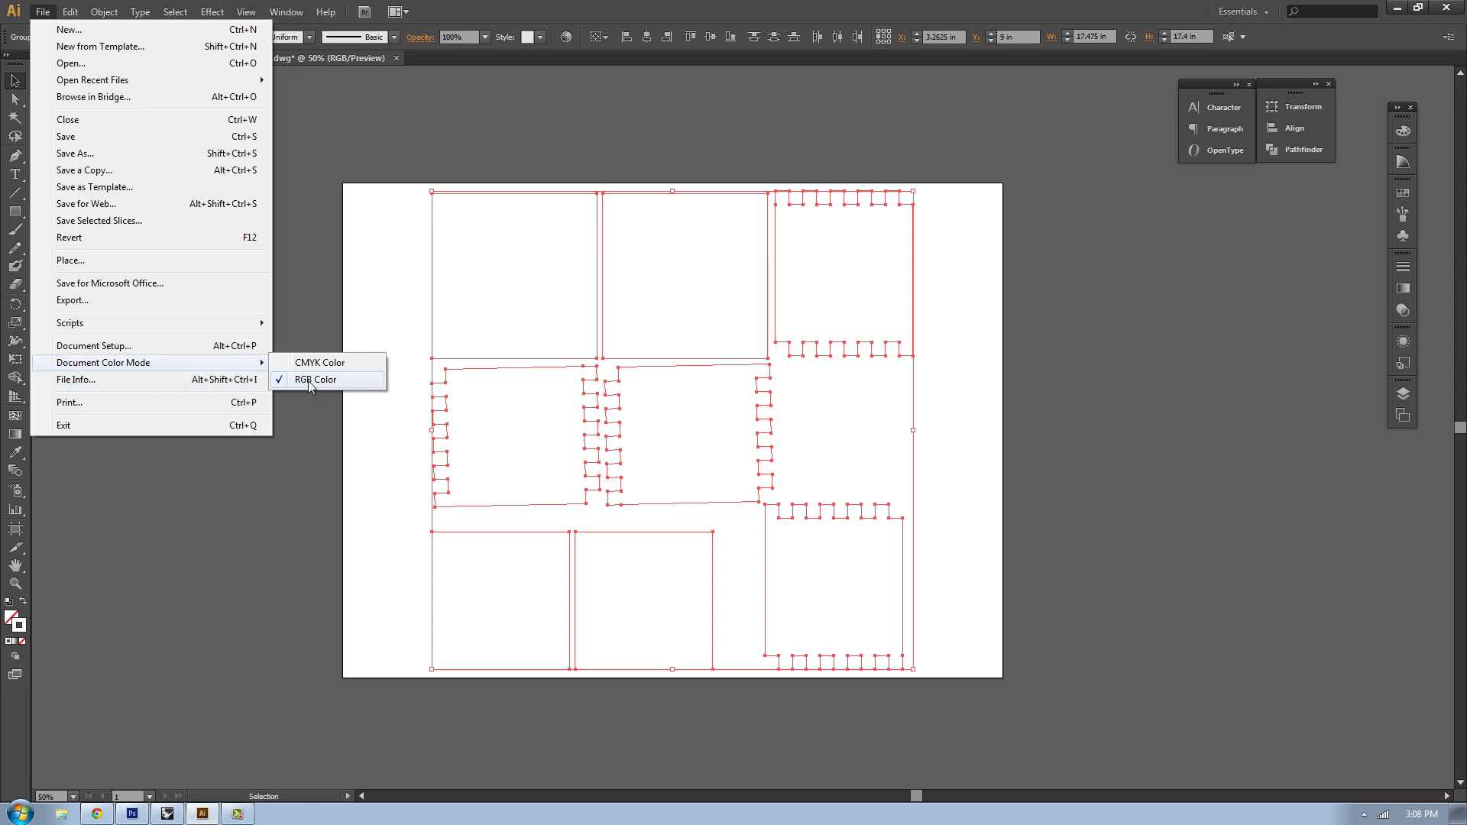
{"action": "left_click", "coordinate": [1402, 138]}
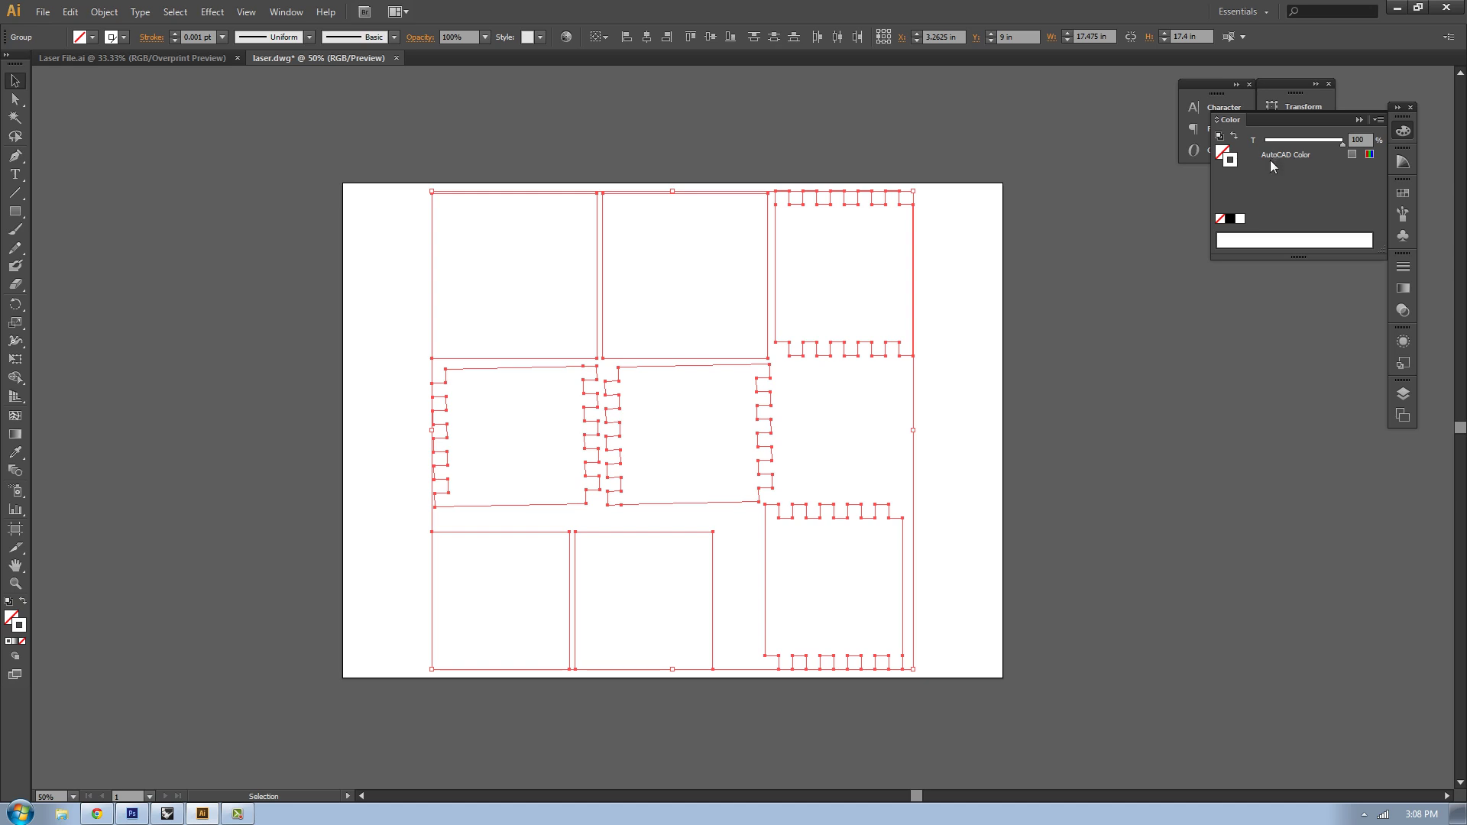
{"action": "left_click", "coordinate": [1378, 120]}
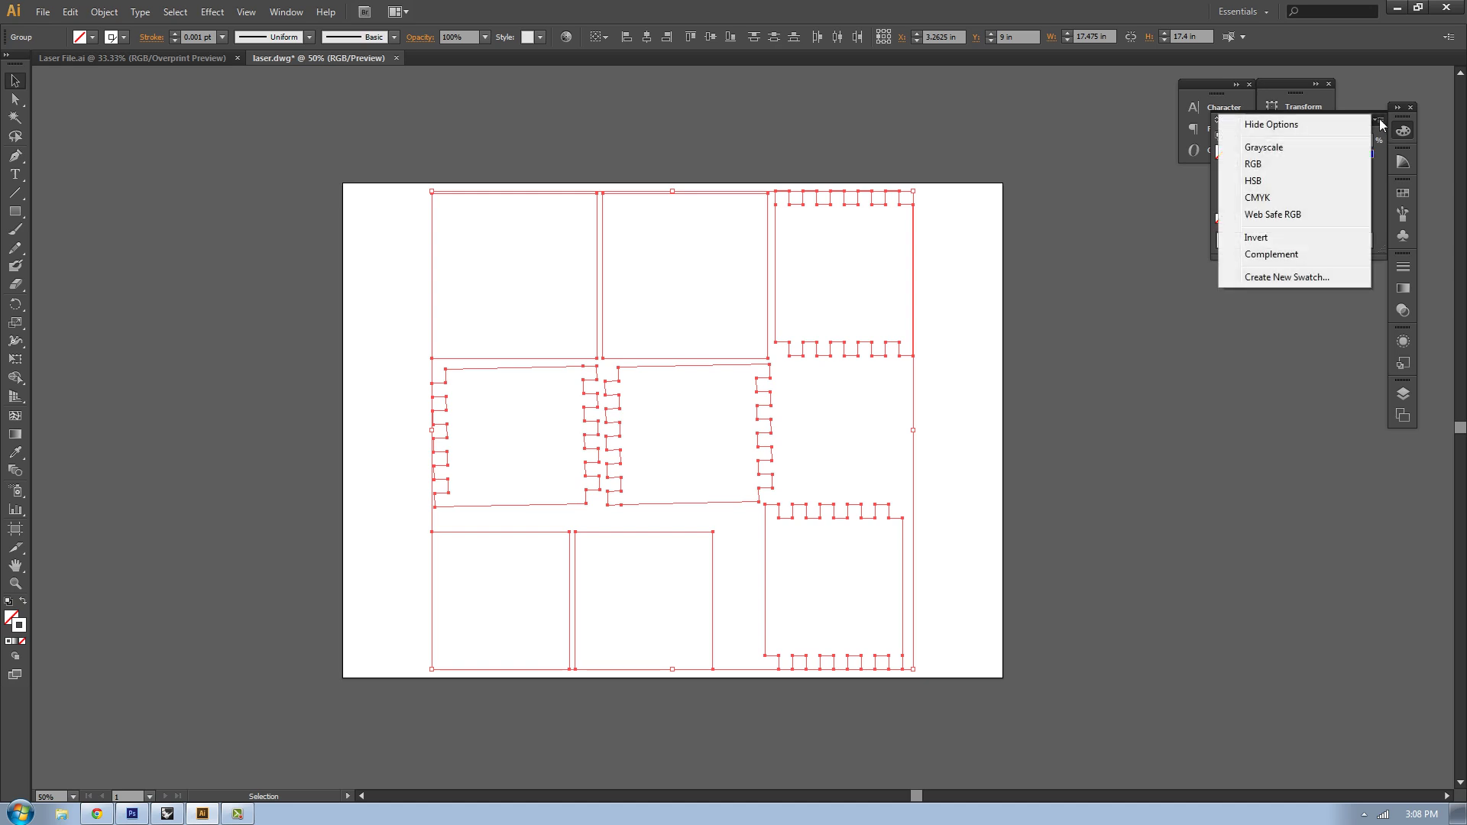
{"action": "left_click", "coordinate": [1279, 164]}
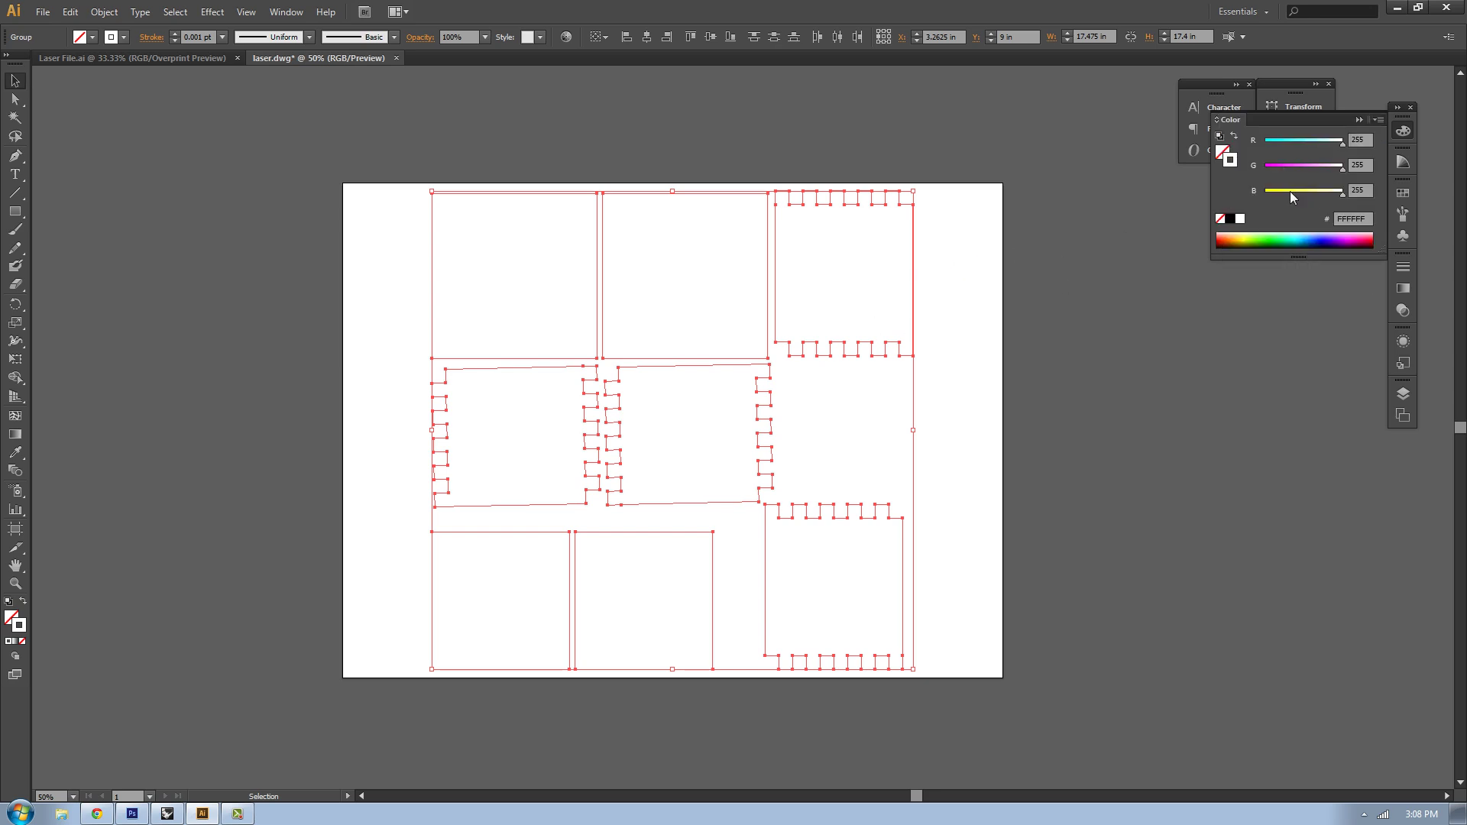
{"action": "mouse_move", "coordinate": [1340, 170]}
{"action": "left_mouse_down"}
{"action": "mouse_move", "coordinate": [1262, 172]}
{"action": "mouse_move", "coordinate": [1312, 195]}
{"action": "mouse_move", "coordinate": [1265, 197]}
{"action": "left_mouse_up"}
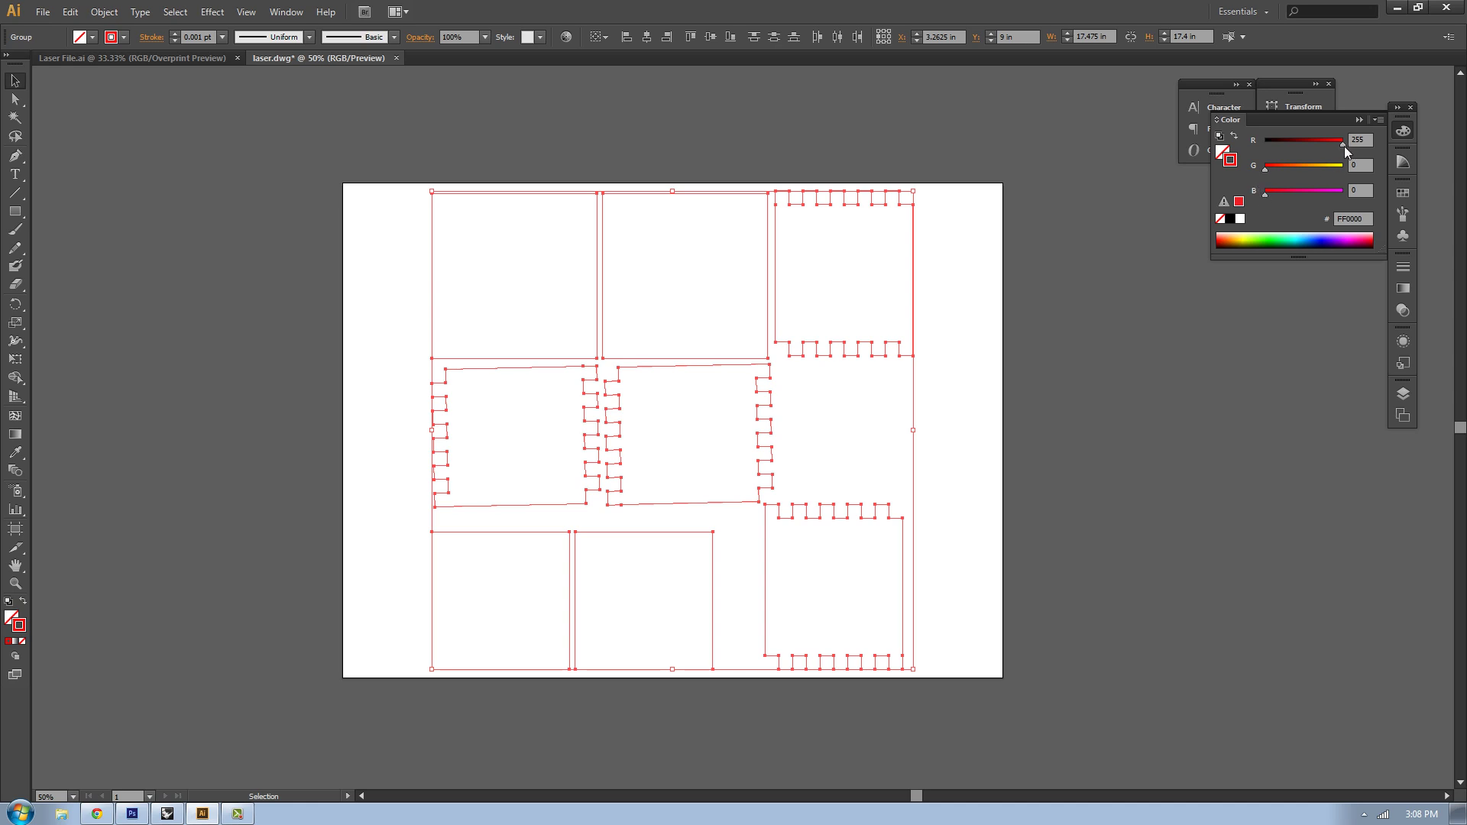
Reselect all the box panels and move the group about 2.9 in left, near the artboard edge
{"action": "left_click", "coordinate": [1404, 134]}
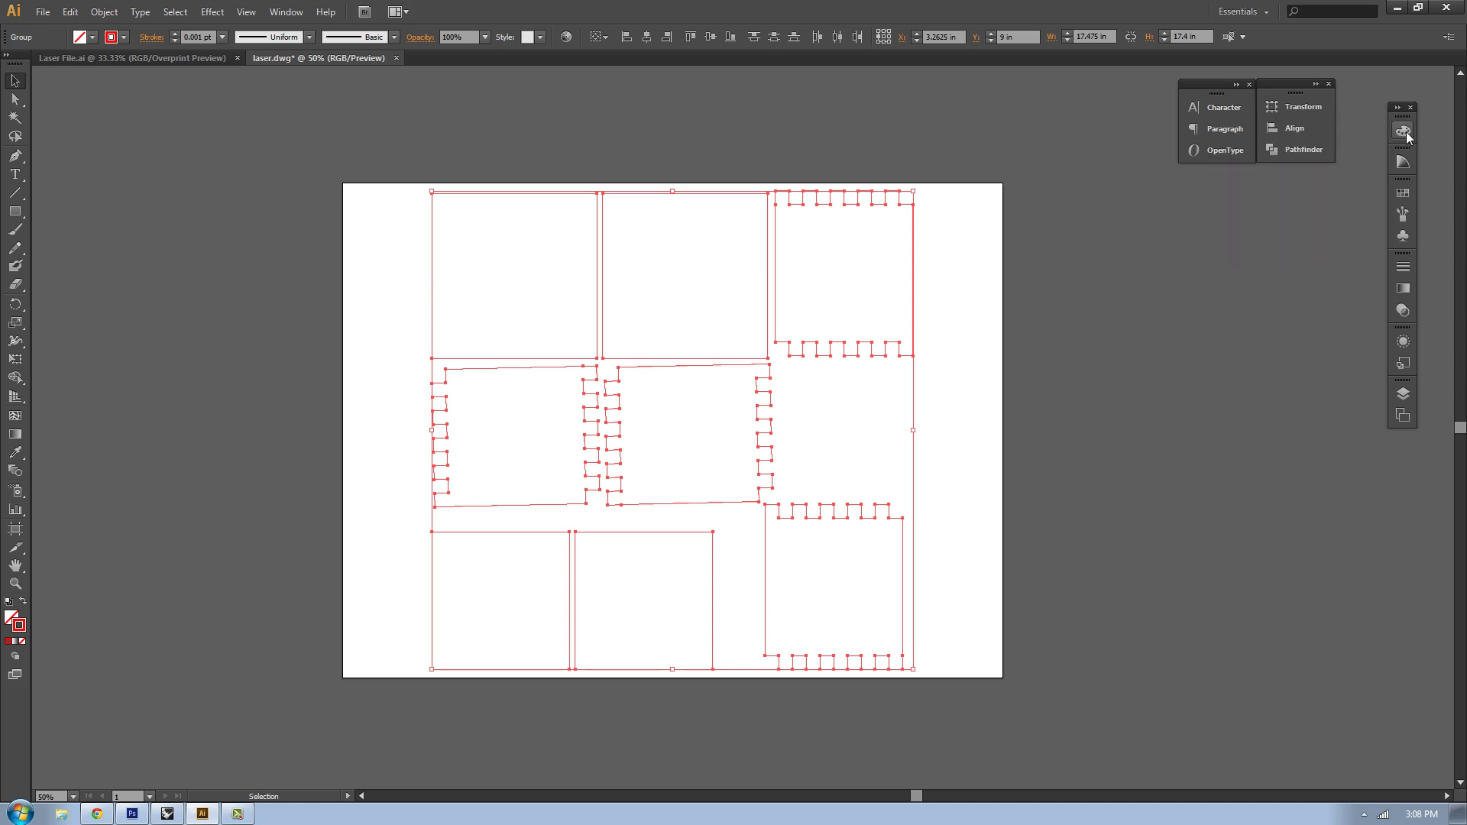
{"action": "left_click", "coordinate": [1127, 374]}
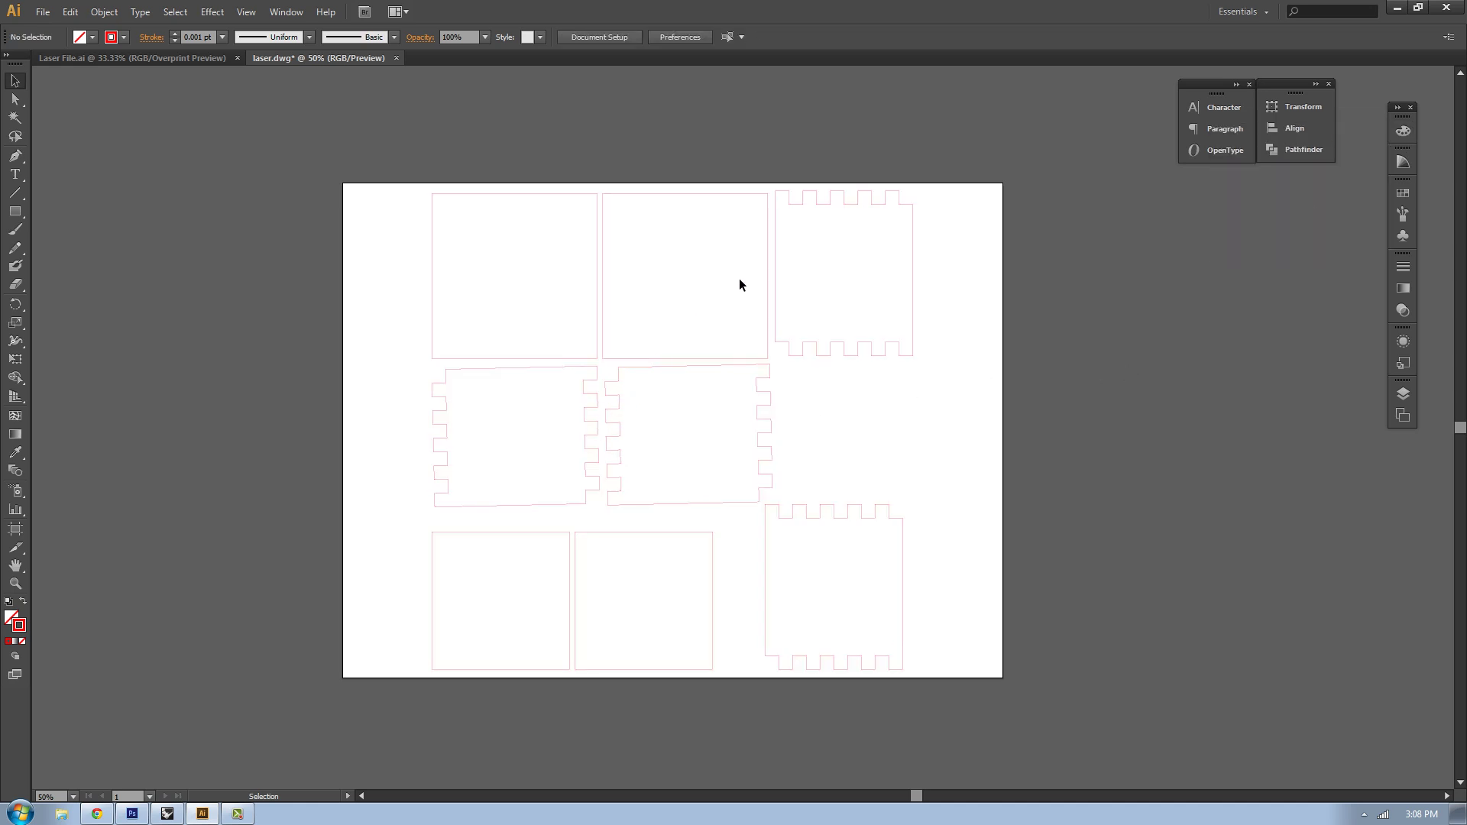
{"action": "left_click_drag", "start_coordinate": [387, 149], "coordinate": [921, 705]}
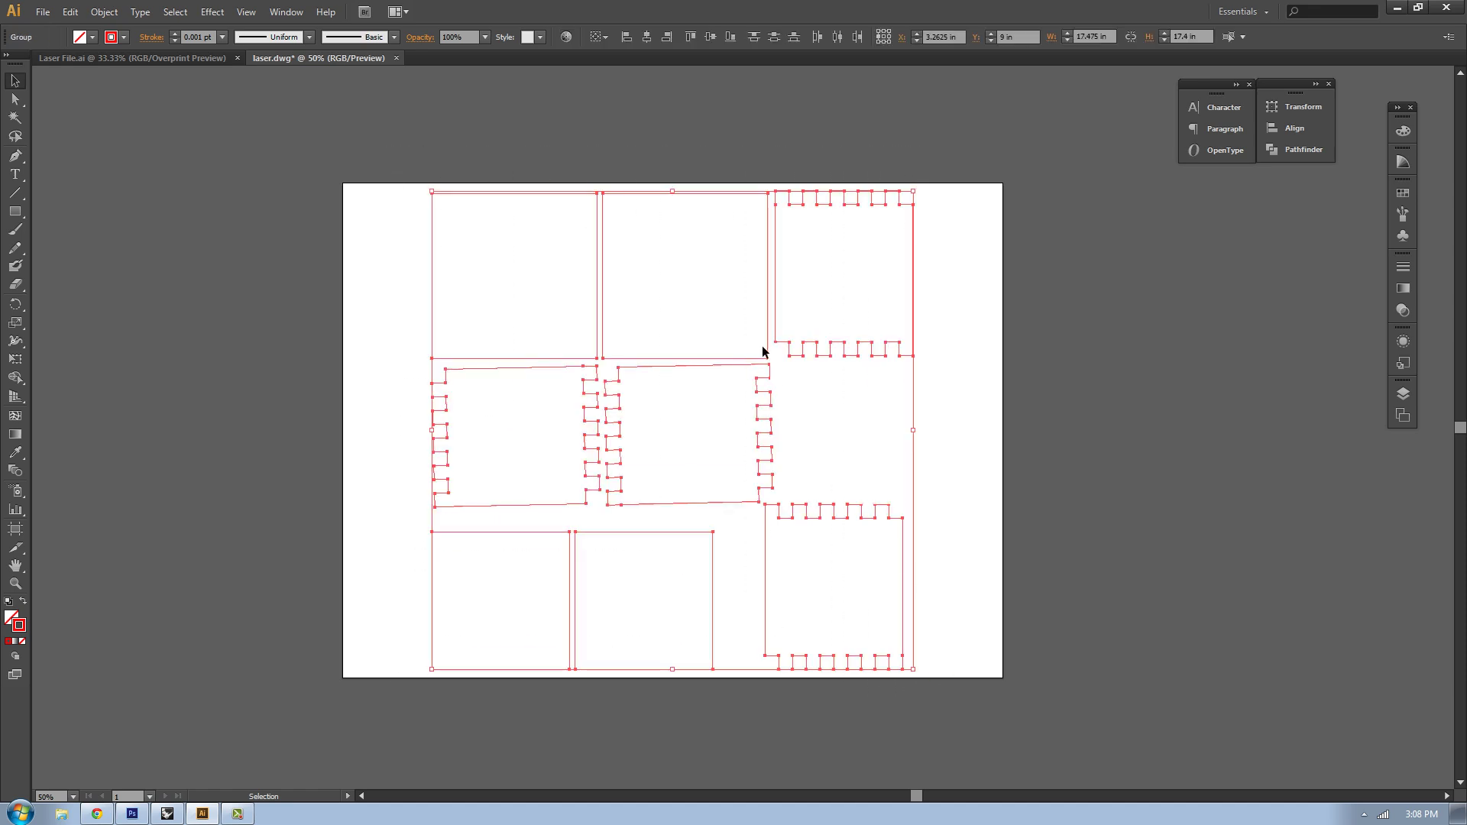
{"action": "left_click_drag", "start_coordinate": [768, 350], "coordinate": [686, 346]}
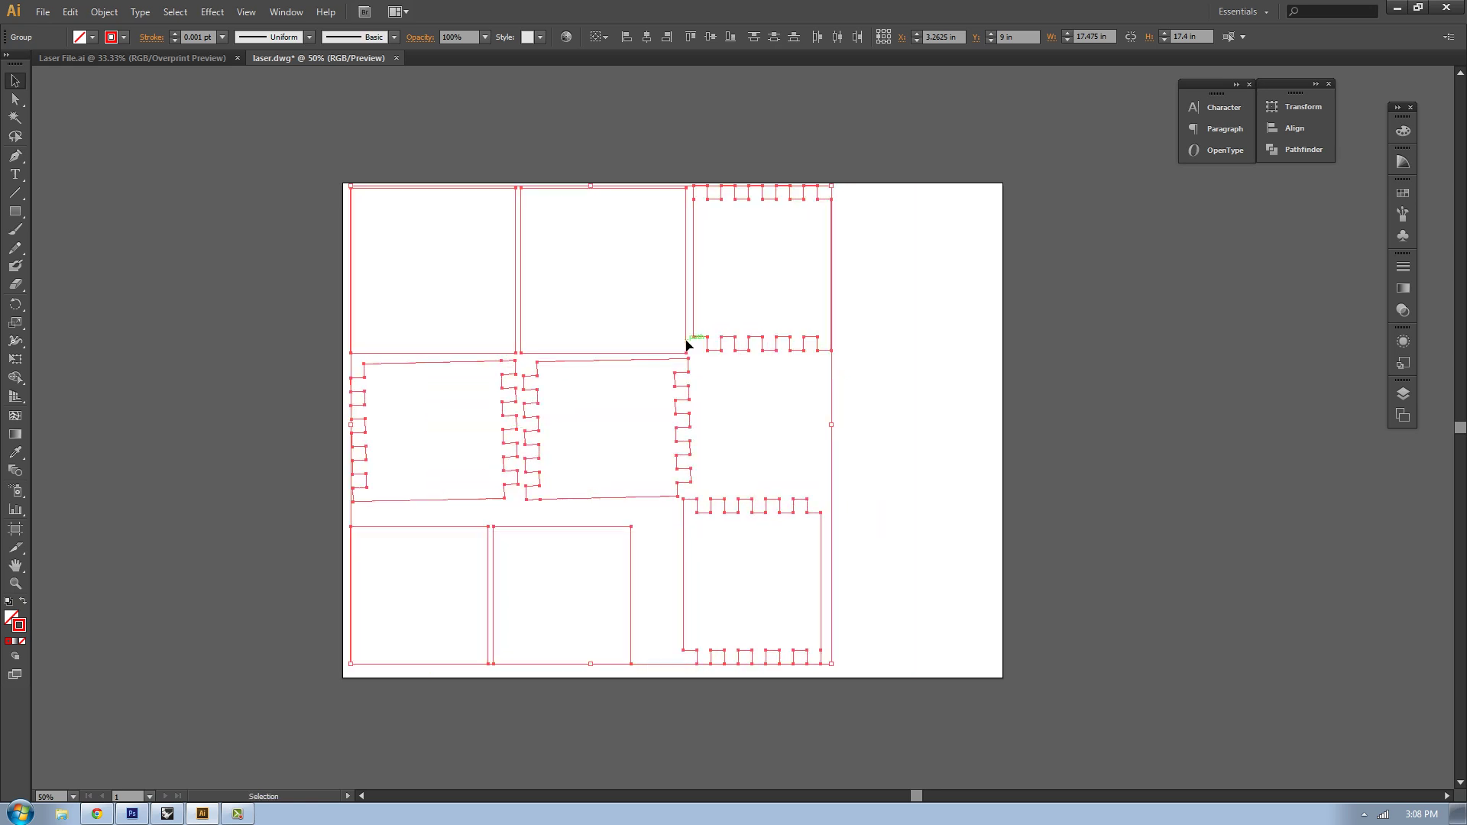
{"action": "left_click", "coordinate": [884, 335]}
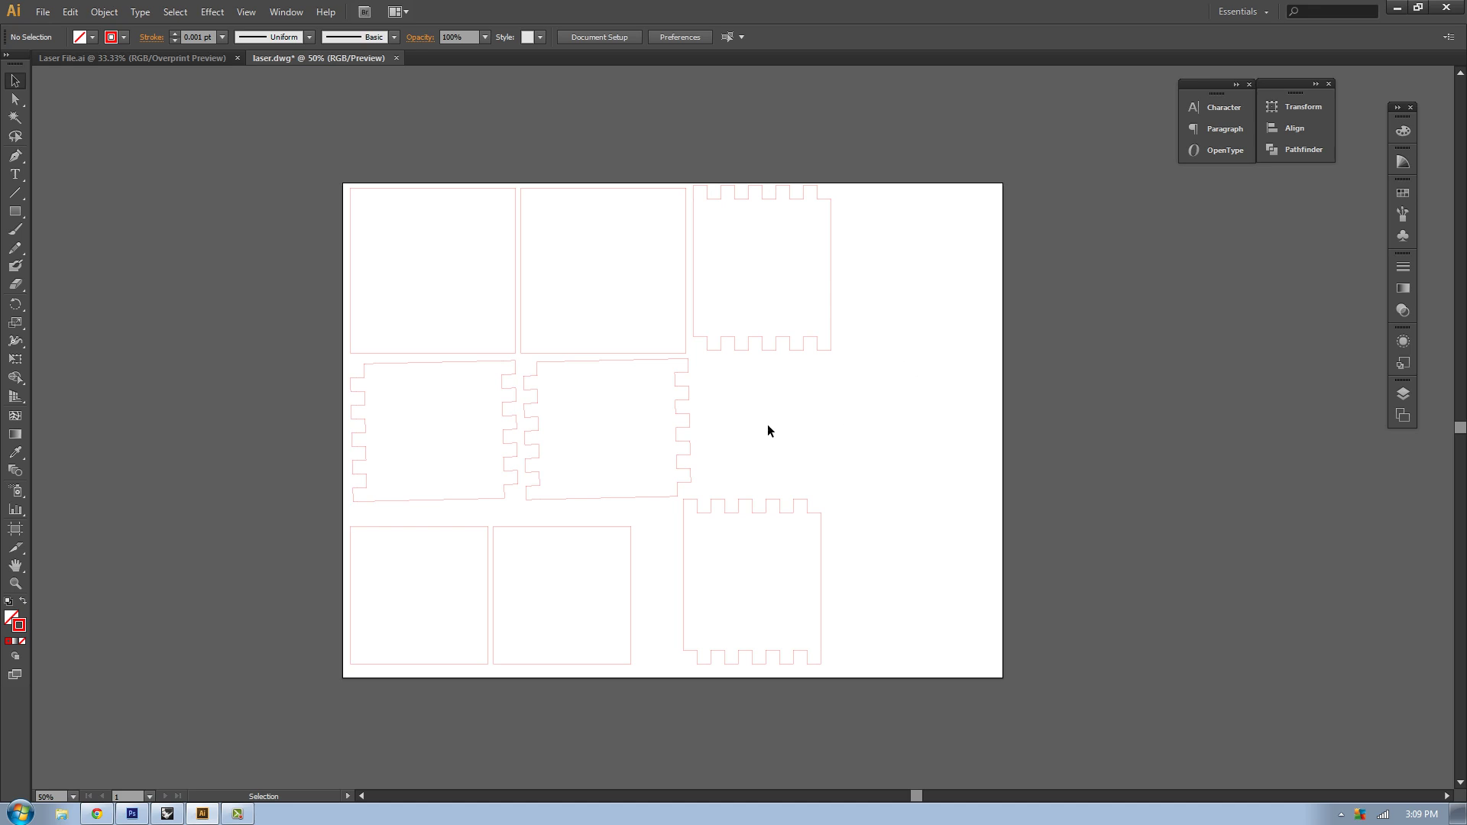
Save the layout as laser.ai in Illustrator CS6 format
{"action": "key", "text": "a"}
{"action": "key", "text": "ctrl+shift+s"}
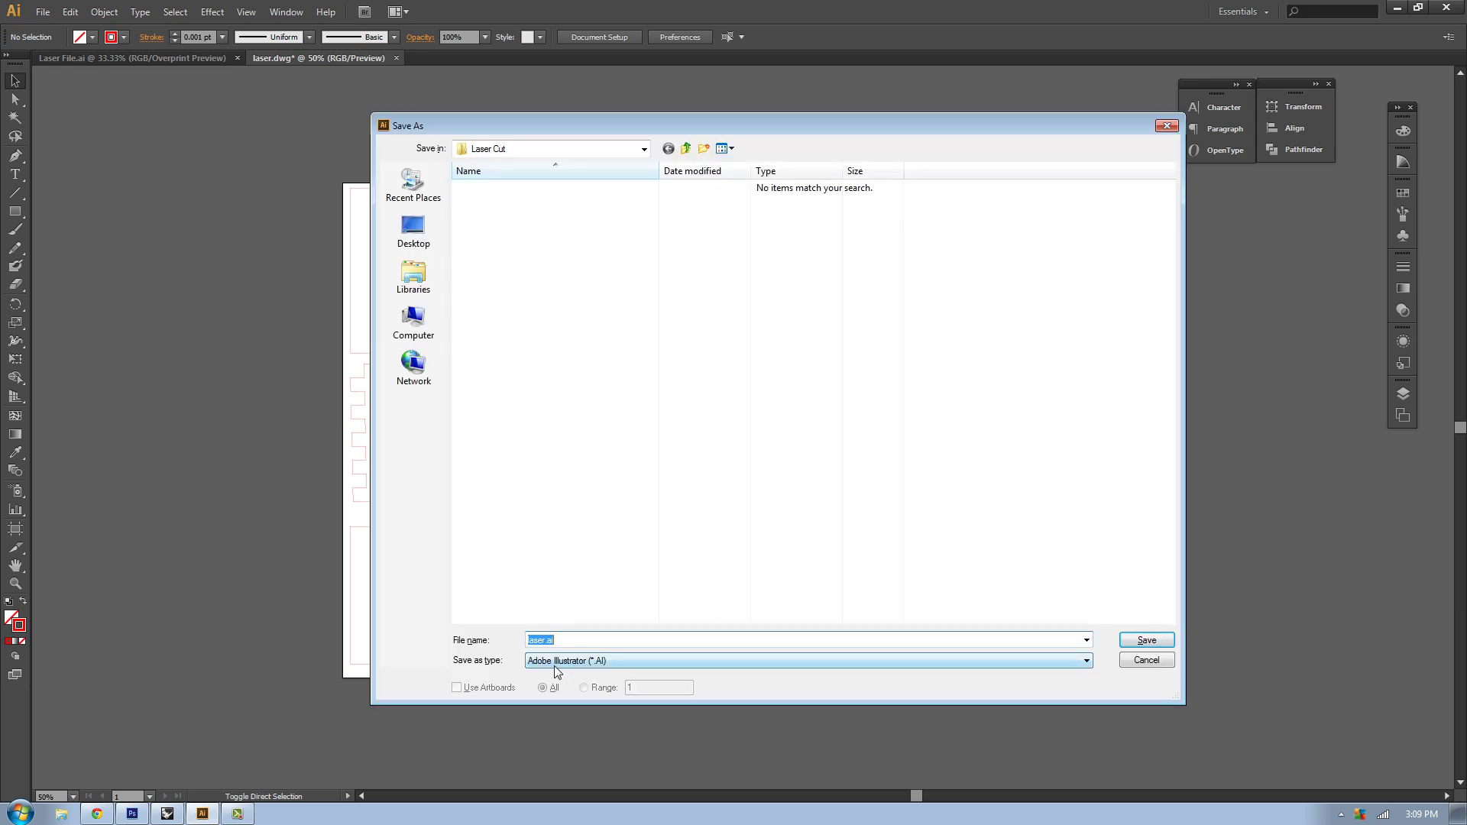
{"action": "left_click", "coordinate": [557, 640]}
{"action": "left_click", "coordinate": [1154, 640]}
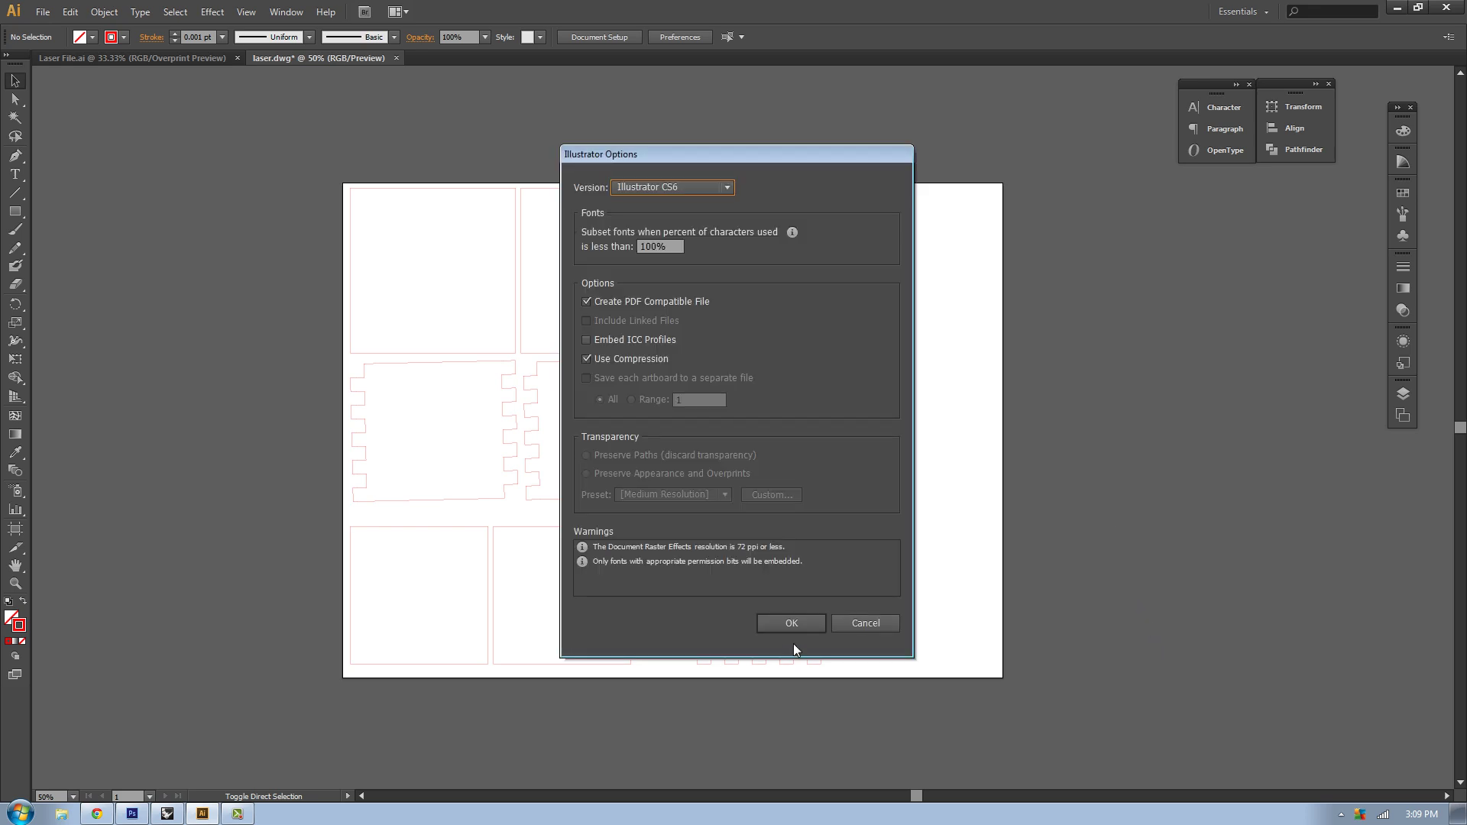
{"action": "left_click", "coordinate": [792, 623]}
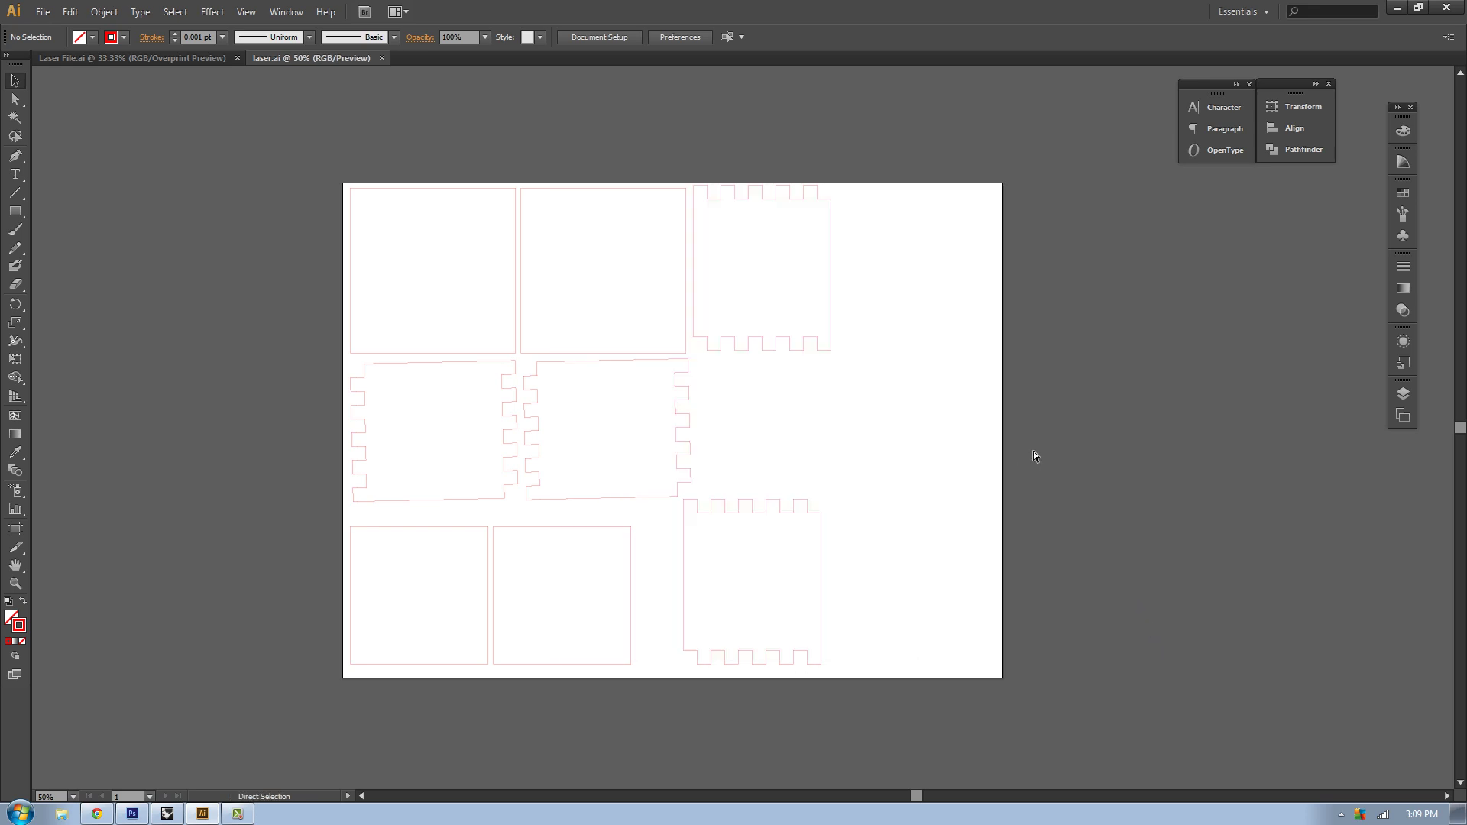
Check the Print dialog's printer, Send To OneNote 2010, and cancel without printing
{"action": "key", "text": "ctrl+p"}
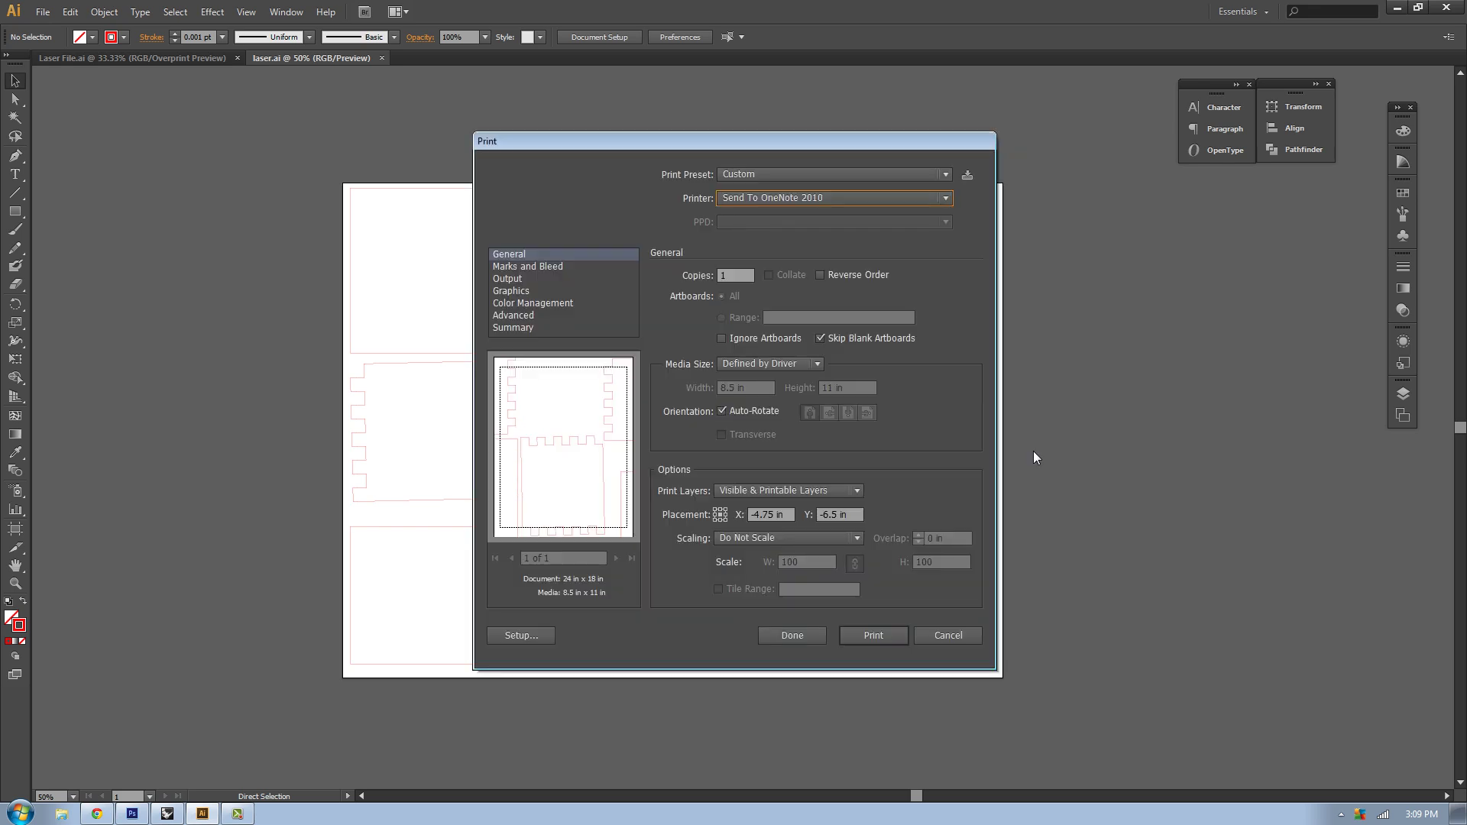
{"action": "left_click", "coordinate": [759, 197]}
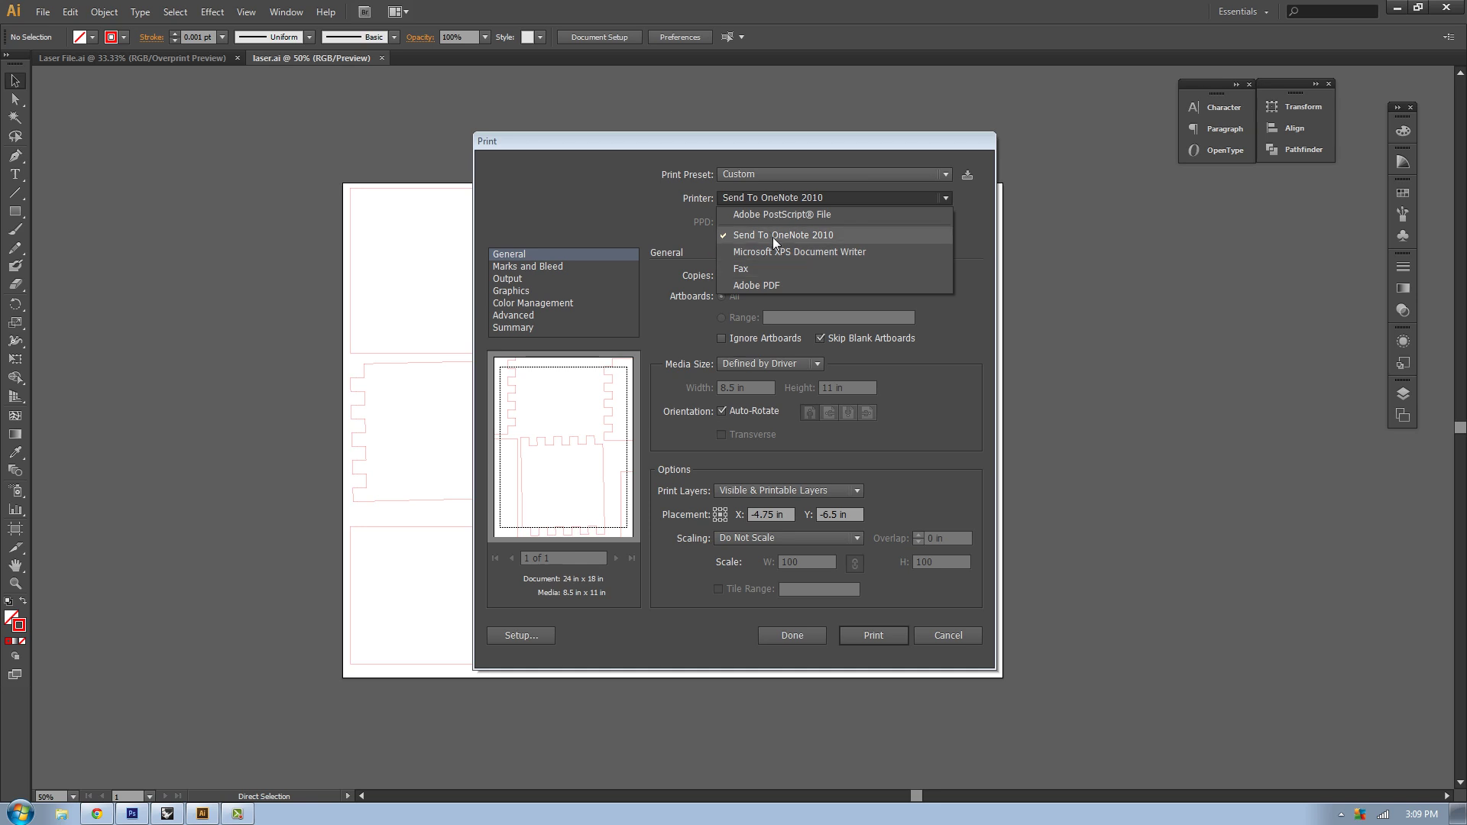
{"action": "left_click", "coordinate": [648, 206]}
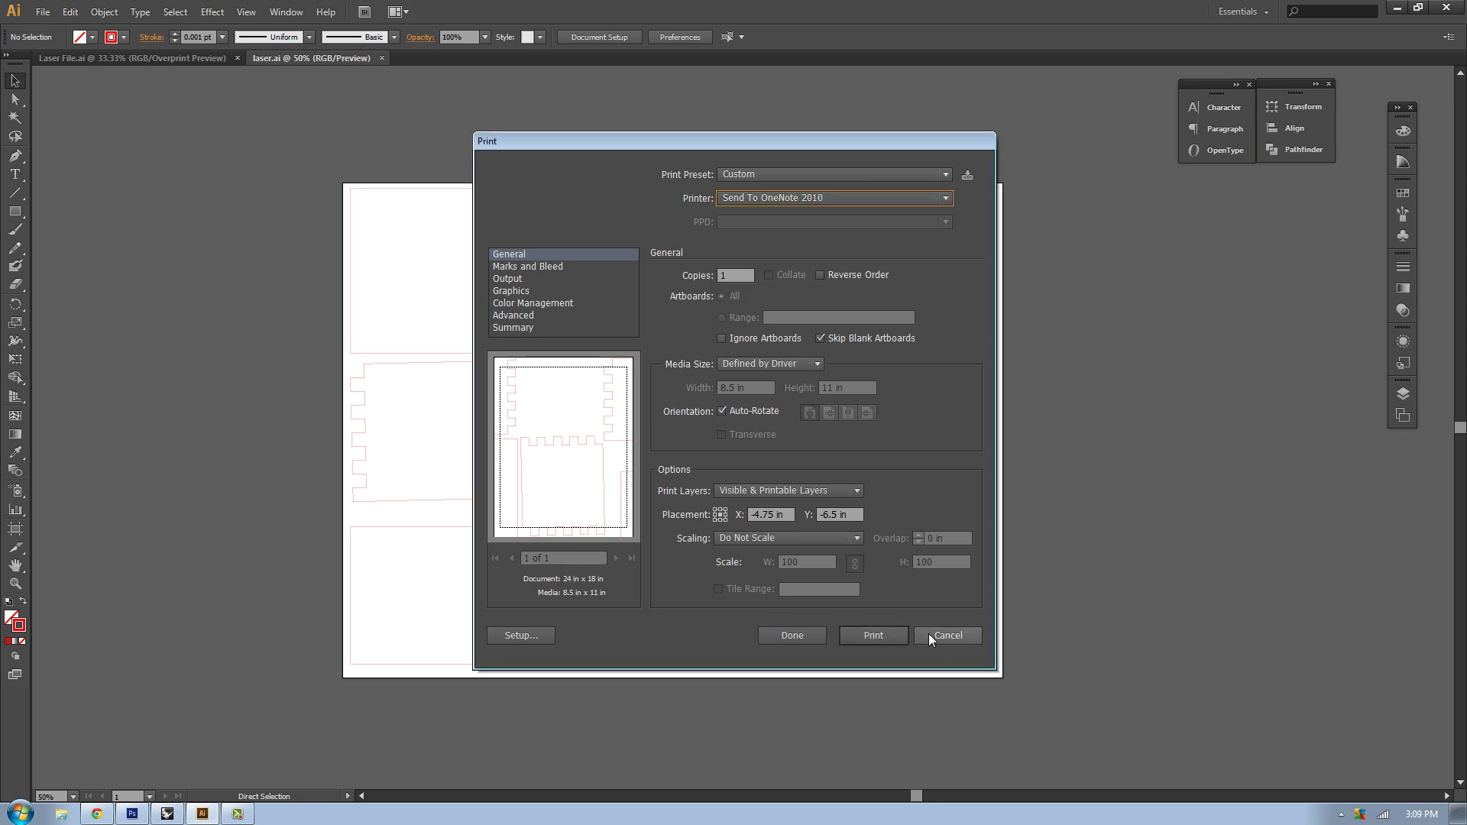
{"action": "left_click", "coordinate": [948, 635]}
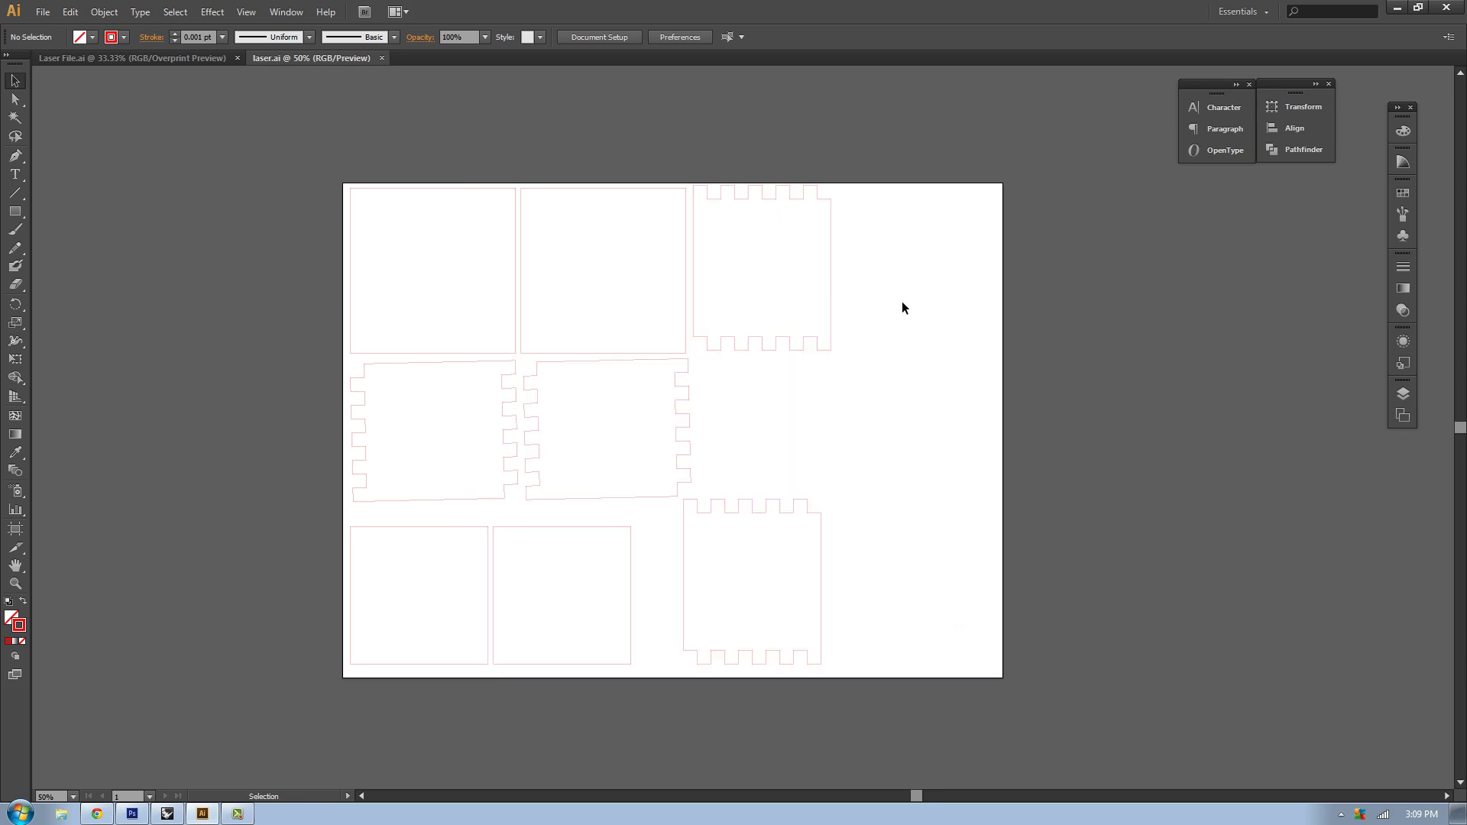